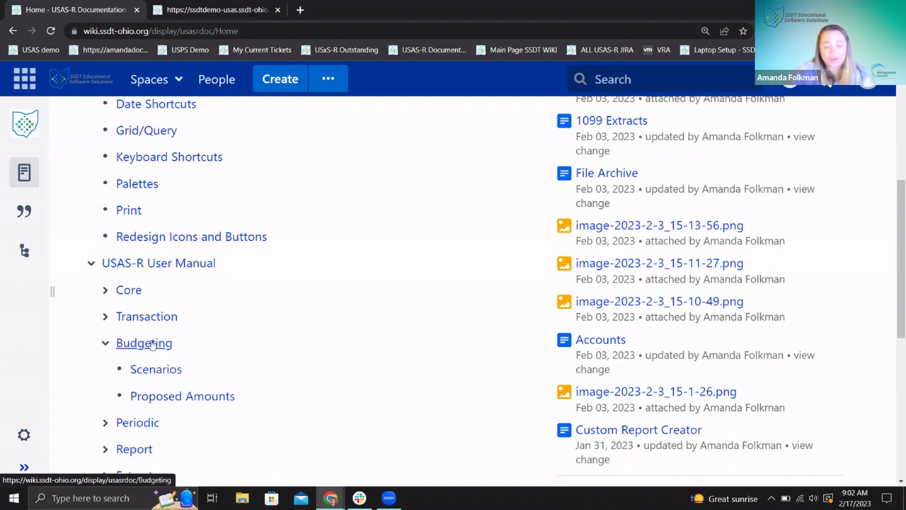
Open the Budgeting chapter of the USAS-R User Manual and review its budgeting options and scenario steps.
click(152, 344)
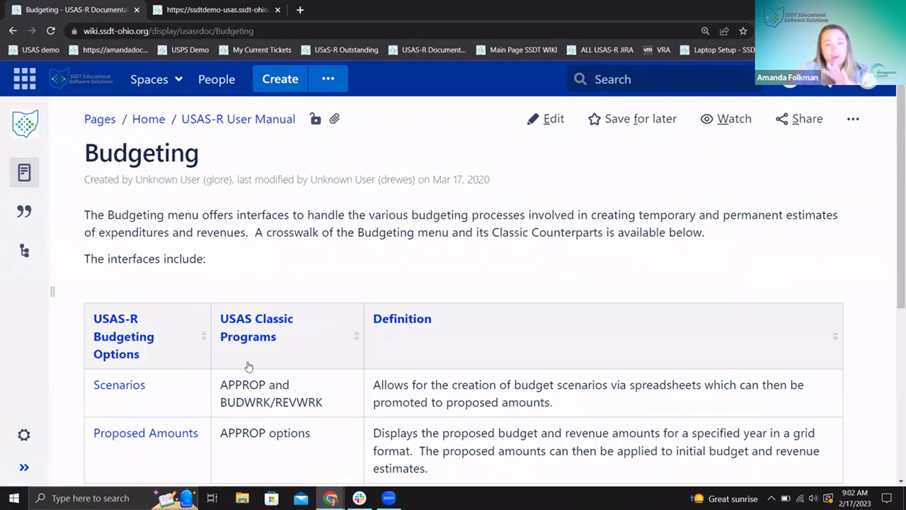
scroll(249, 366, down, 1)
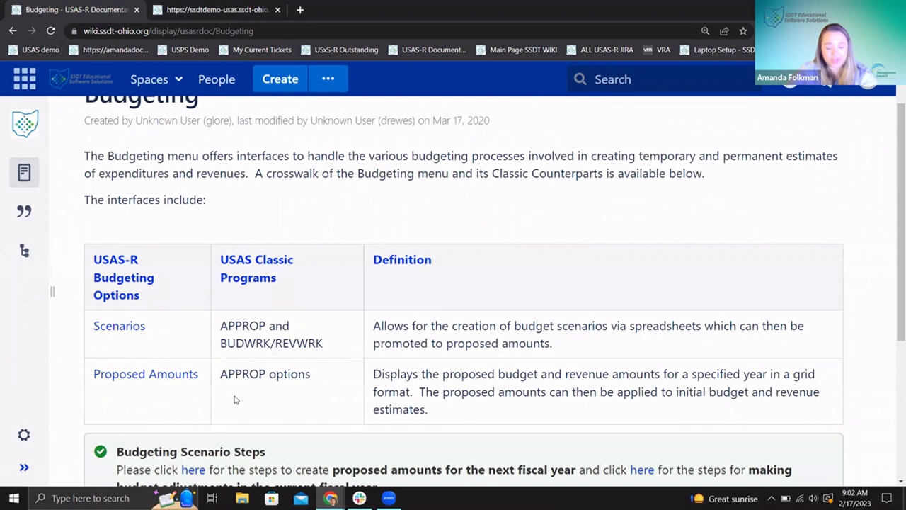
scroll(236, 400, down, 1)
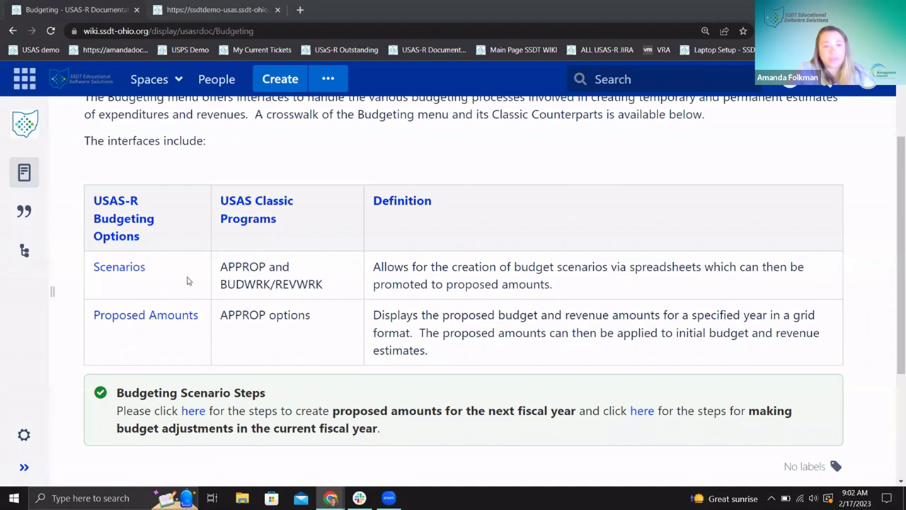
Switch to the USAS demo application and view the budgeting Scenarios grid and the Proposed Amounts grid.
click(196, 11)
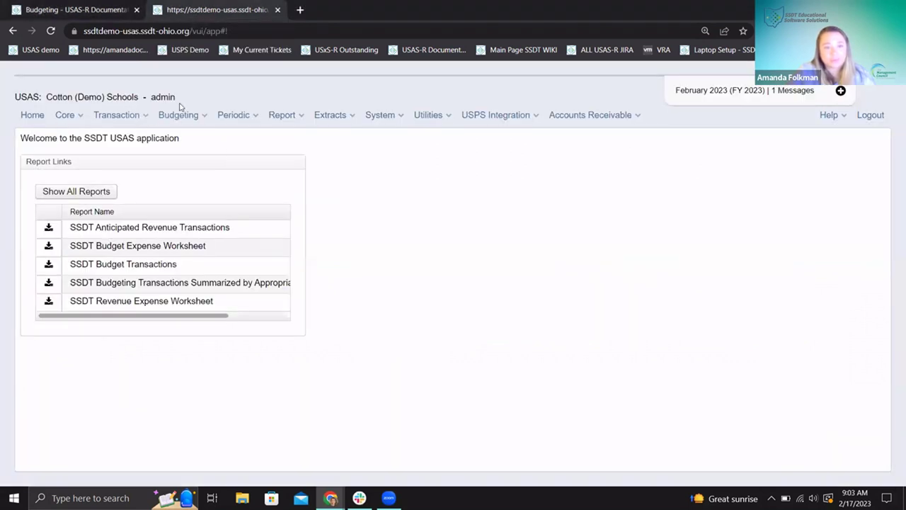
click(185, 119)
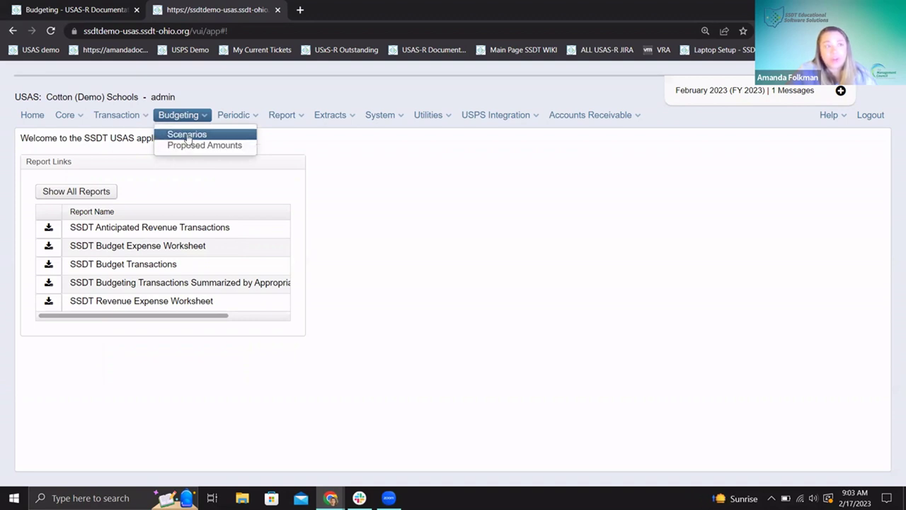
click(188, 138)
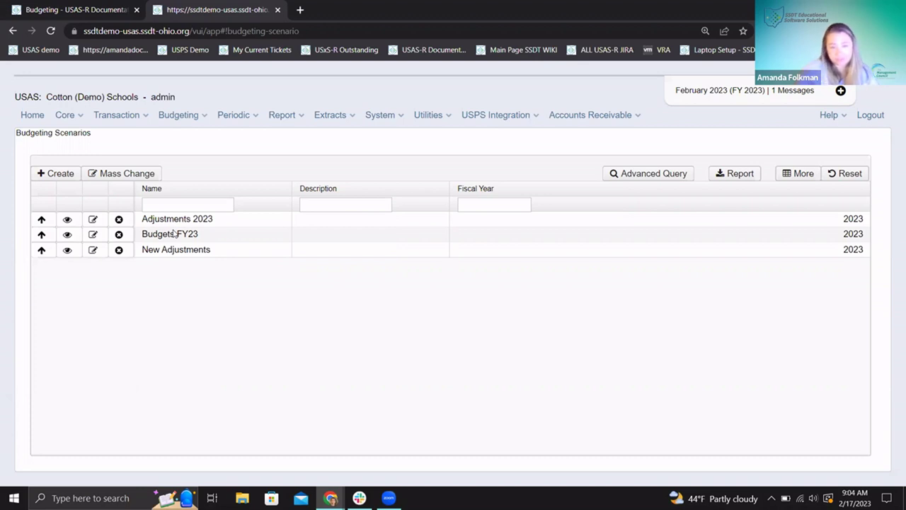
click(186, 117)
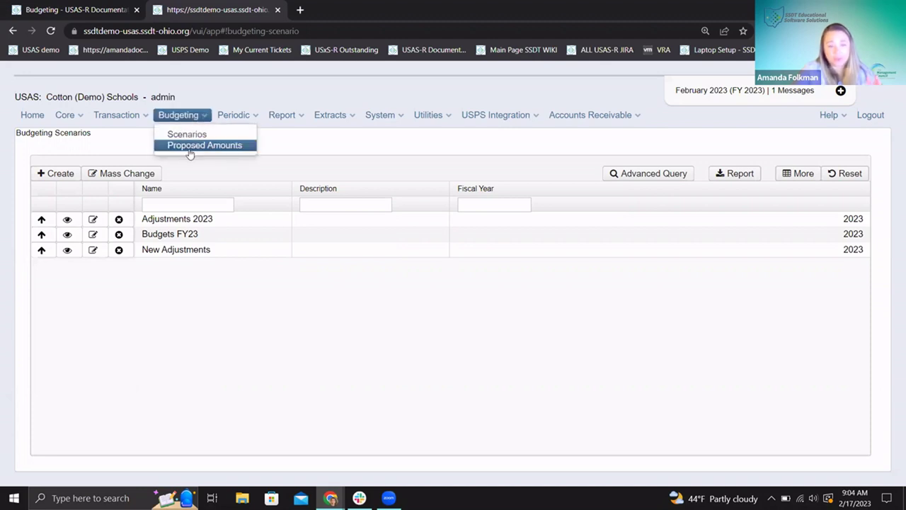
click(190, 149)
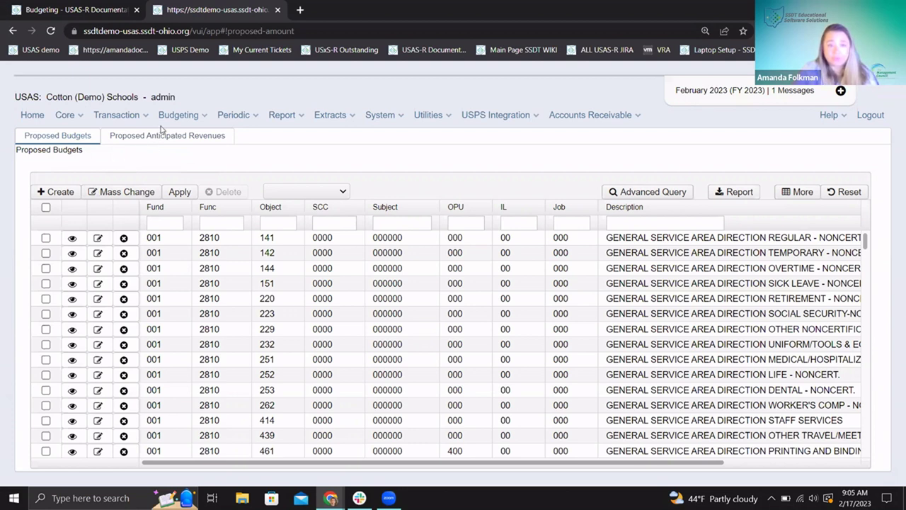
Return to the wiki and read the Scenarios instructions in the steps for making budget adjustments in the current fiscal year.
click(96, 13)
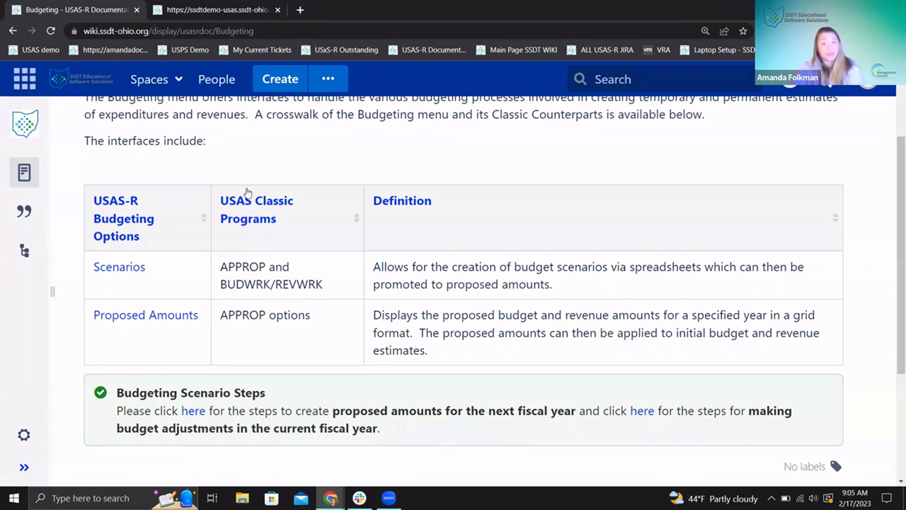
drag(750, 411, 813, 429)
click(642, 411)
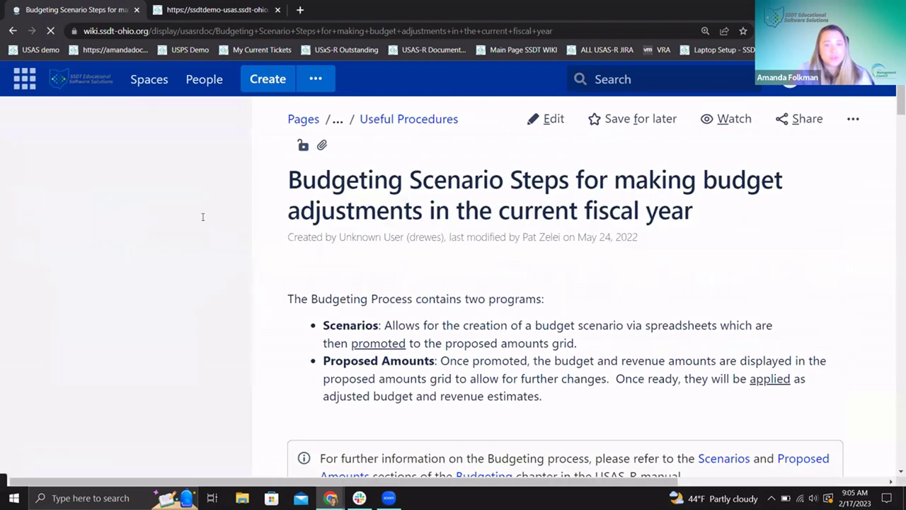
scroll(304, 279, down, 1)
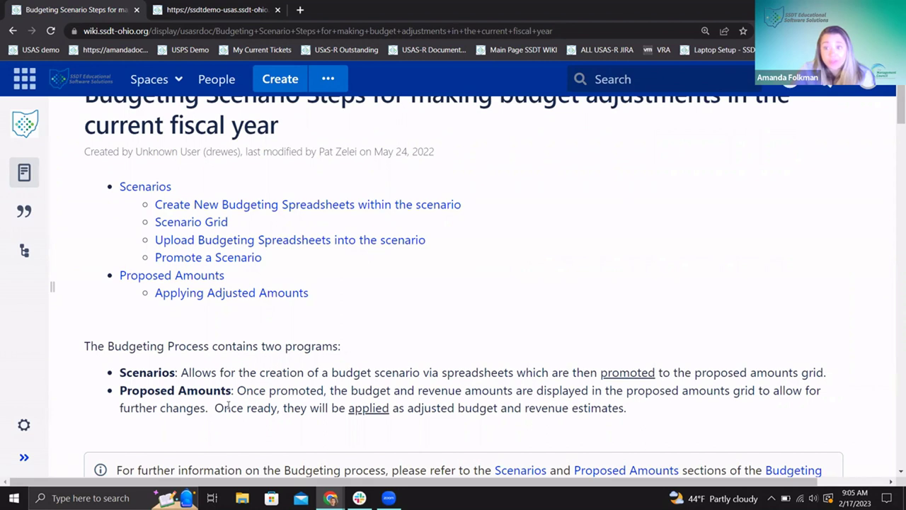
scroll(226, 398, down, 1)
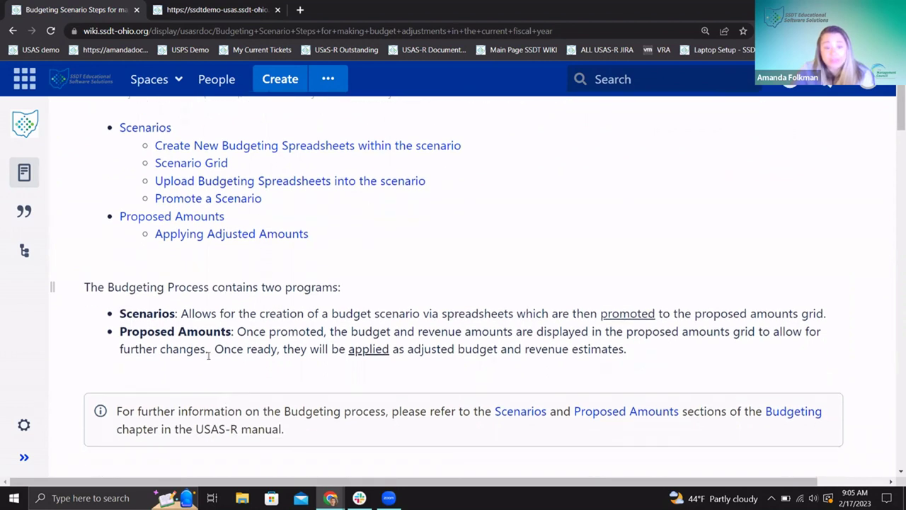
scroll(186, 354, down, 3)
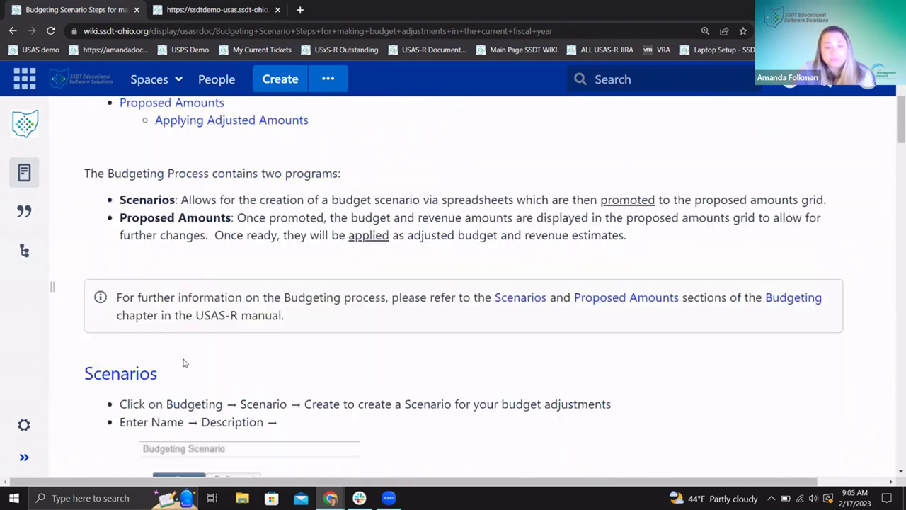
scroll(164, 315, down, 1)
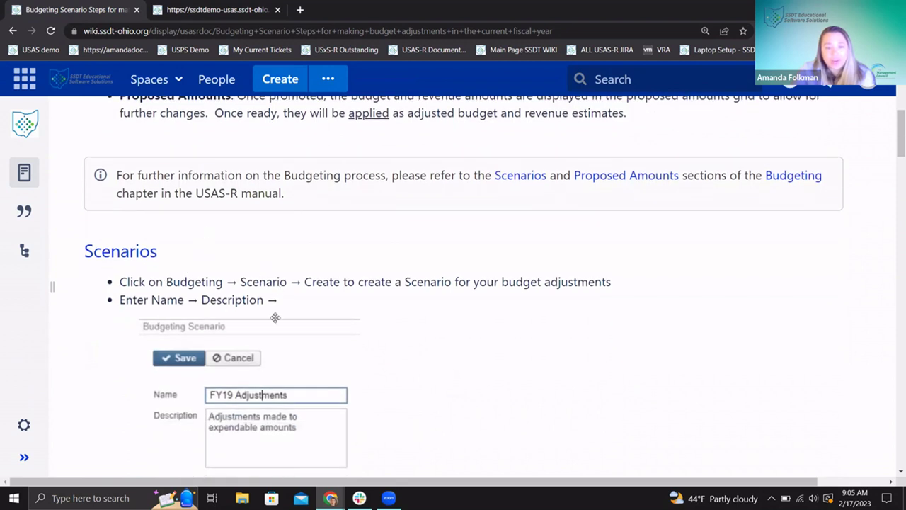
scroll(392, 347, down, 1)
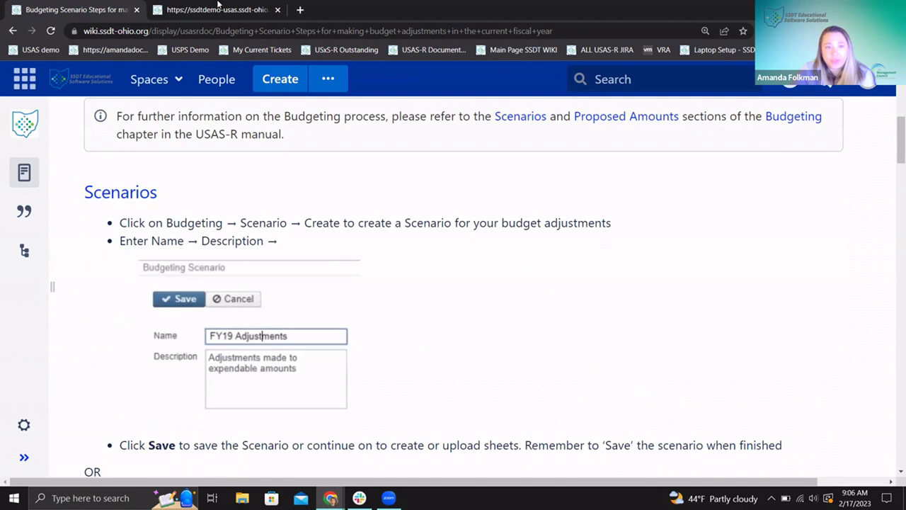
Switch back to the USAS demo application and display the Budgeting Scenarios grid.
click(210, 11)
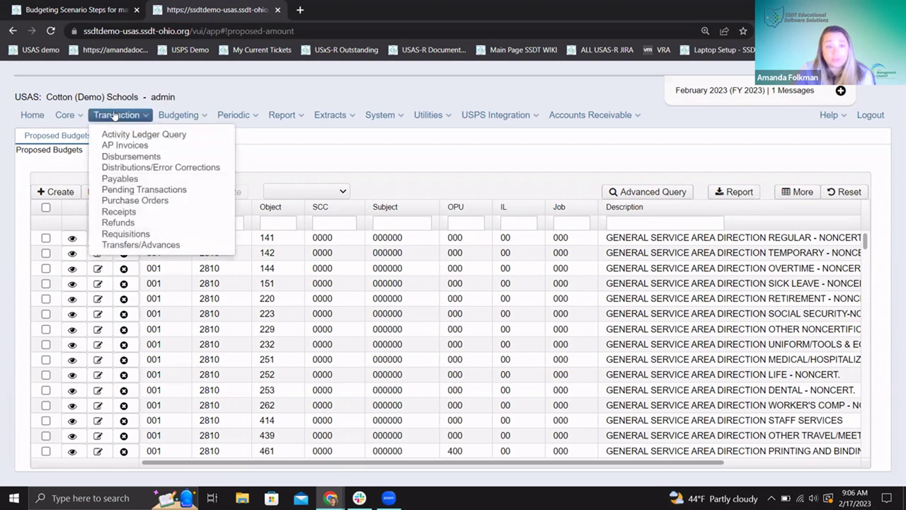
mouse_move(180, 116)
click(186, 135)
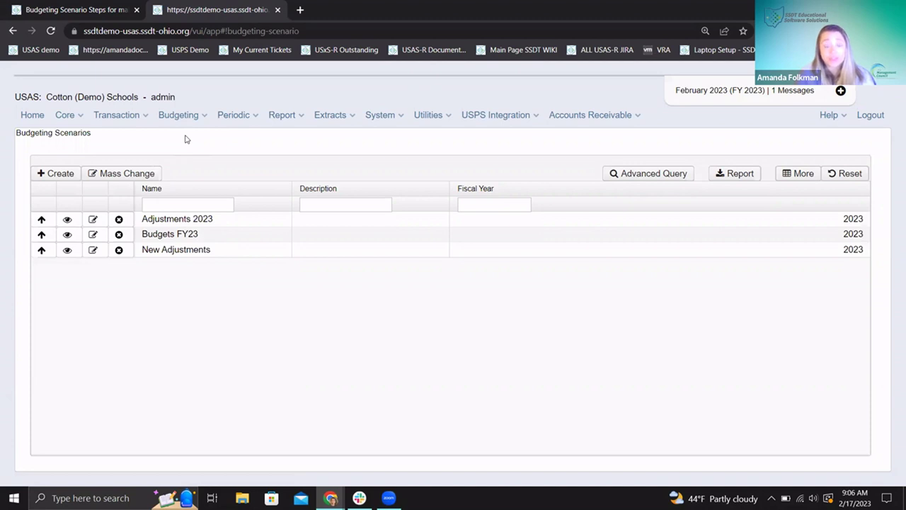
Open the details of the first listed expenditure account in the Core accounts.
click(65, 117)
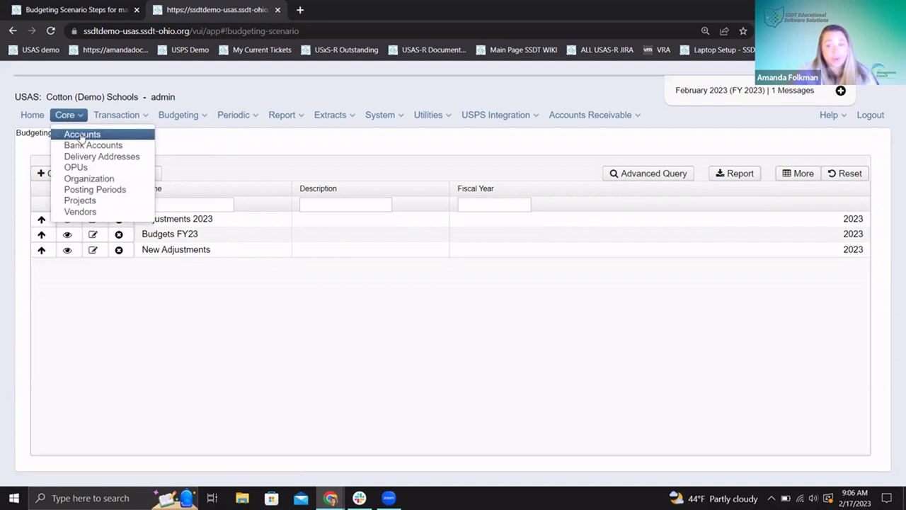
click(82, 134)
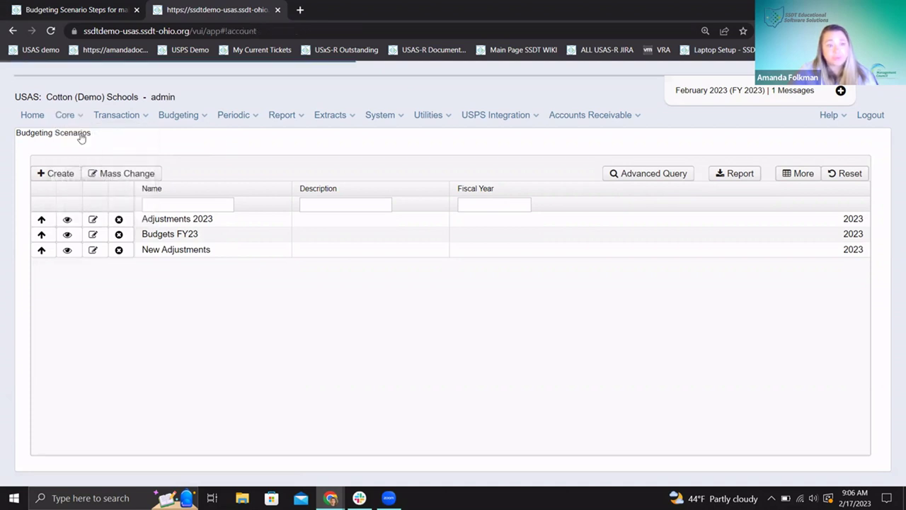
click(201, 138)
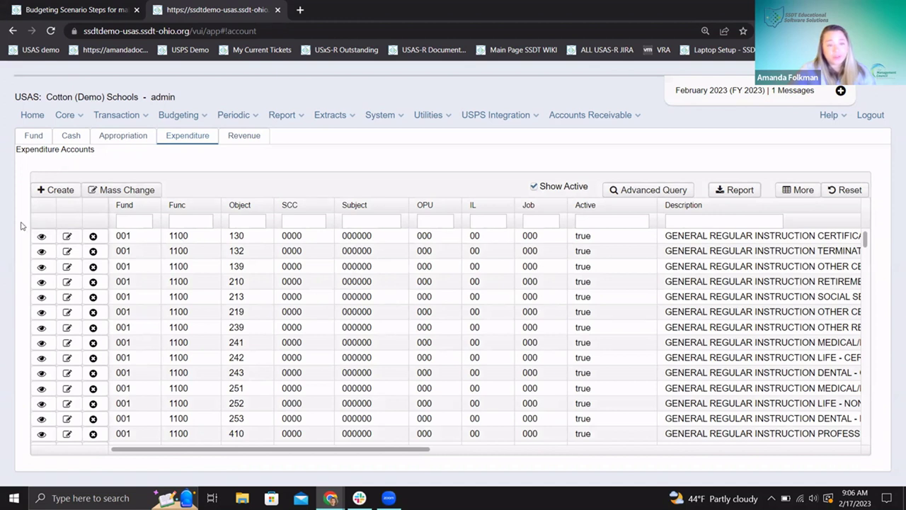
click(41, 239)
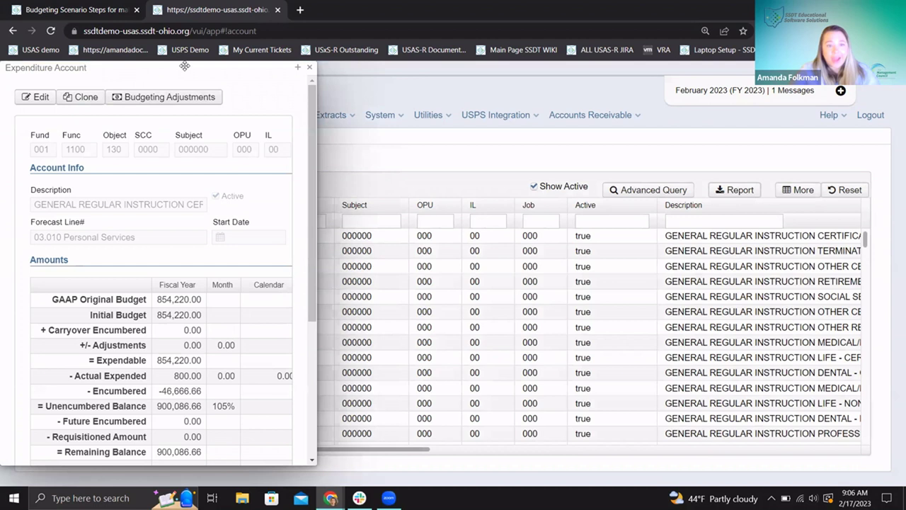
Post a 50.00 budgeting transaction of type Adjustment dated 2/17/23 to the expenditure account and close its windows.
click(177, 102)
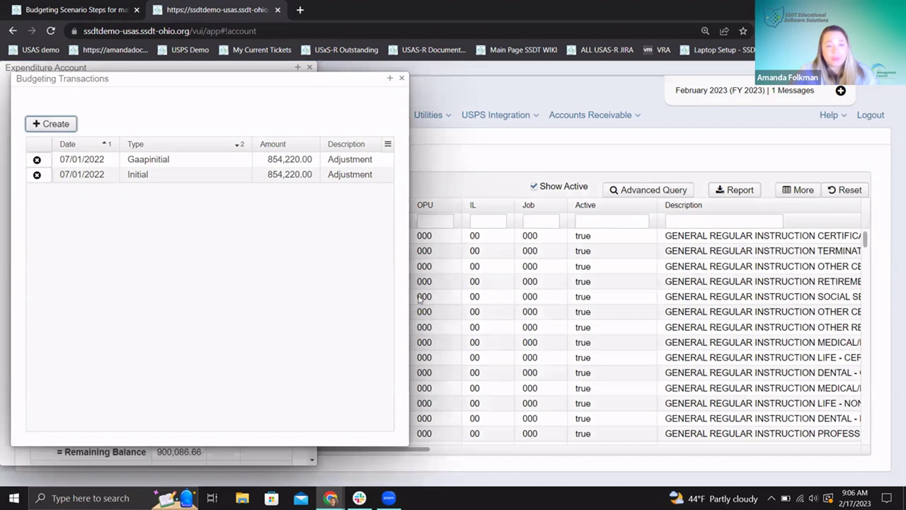
click(146, 209)
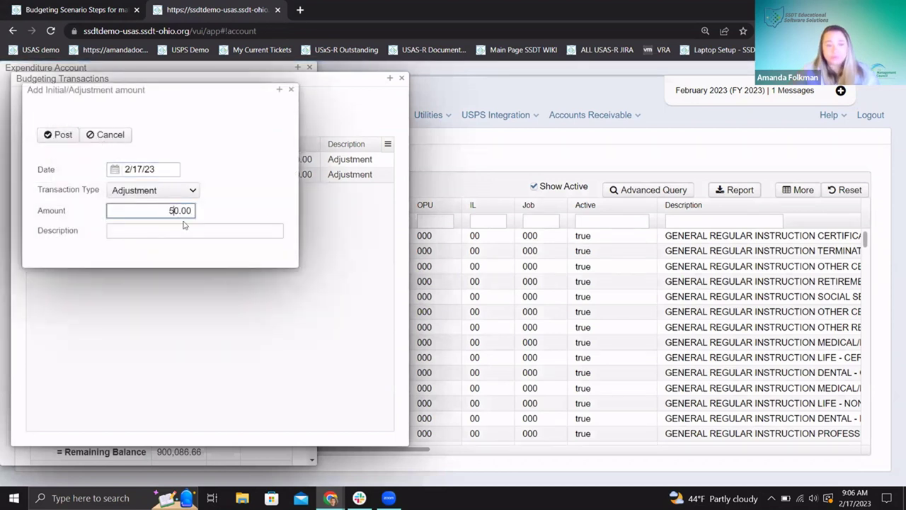
click(51, 136)
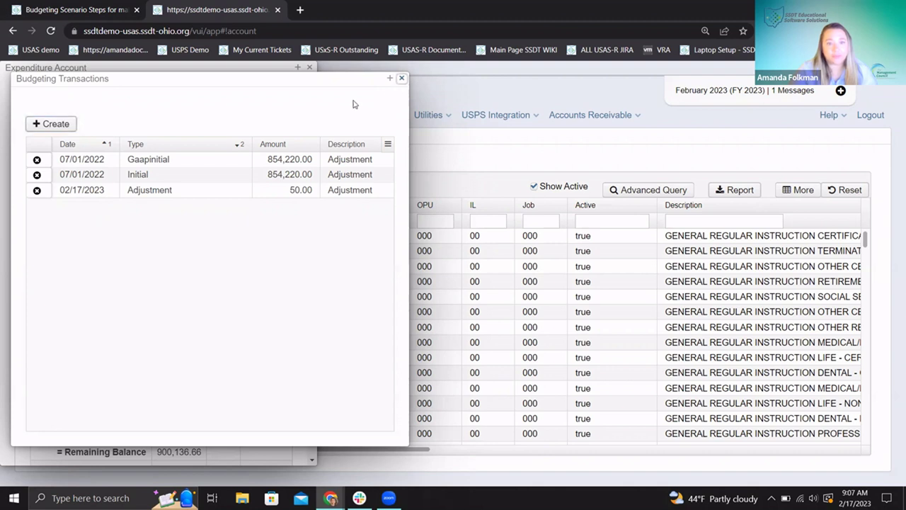
click(311, 72)
click(310, 71)
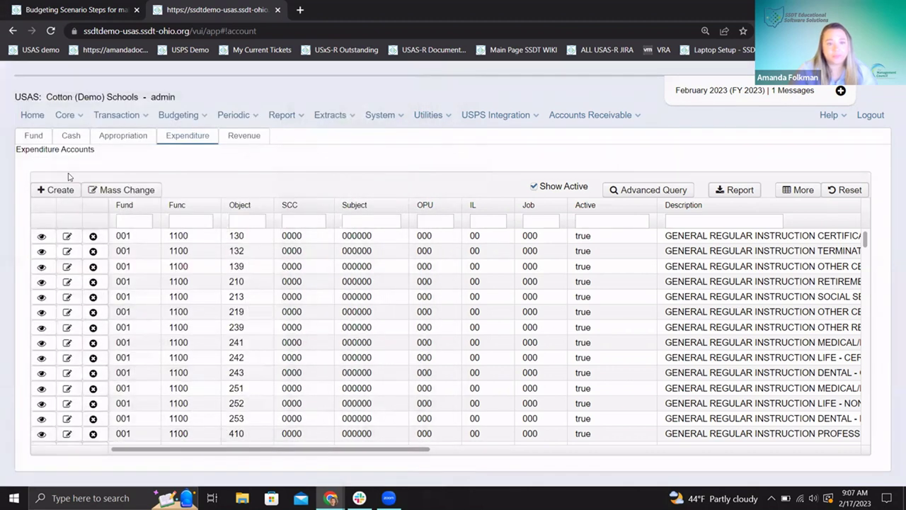
Start a new budgeting scenario from the Scenarios grid and fit its whole form on screen, including the budgeting sheets controls.
click(170, 115)
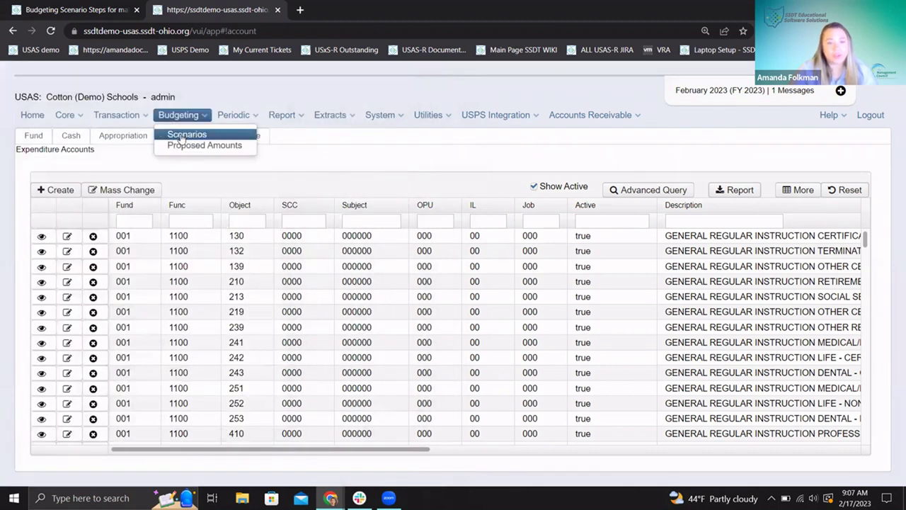
click(190, 139)
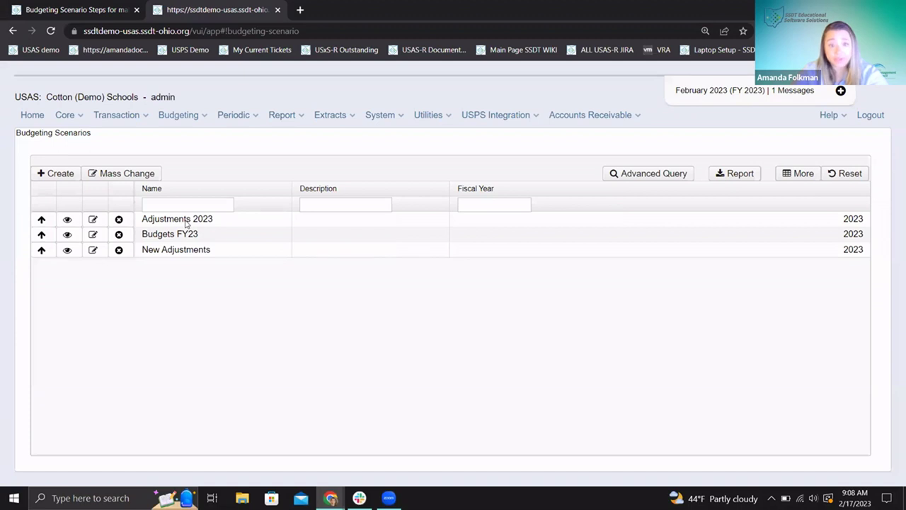
click(58, 174)
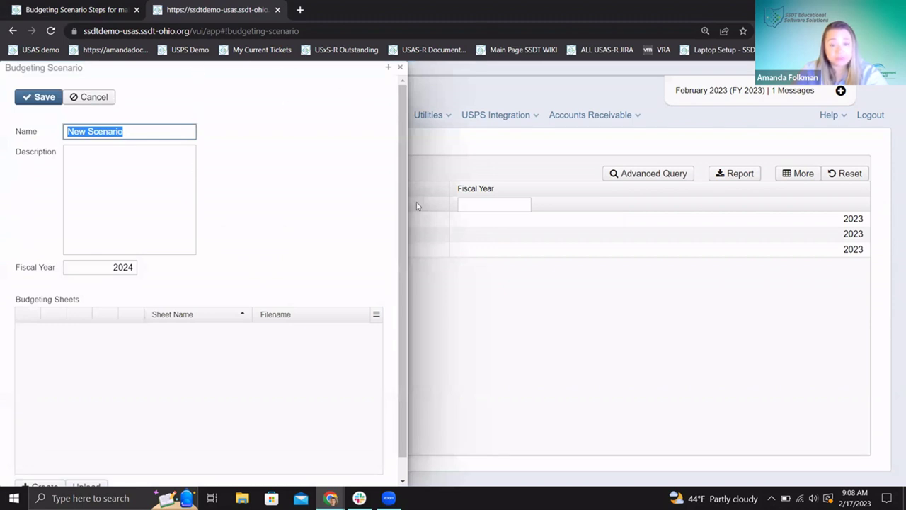
click(388, 68)
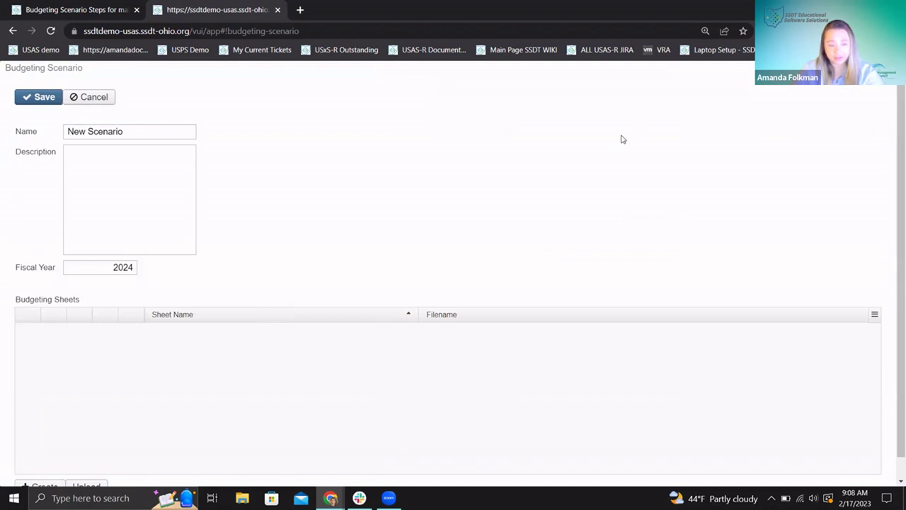
key(ctrl+minus)
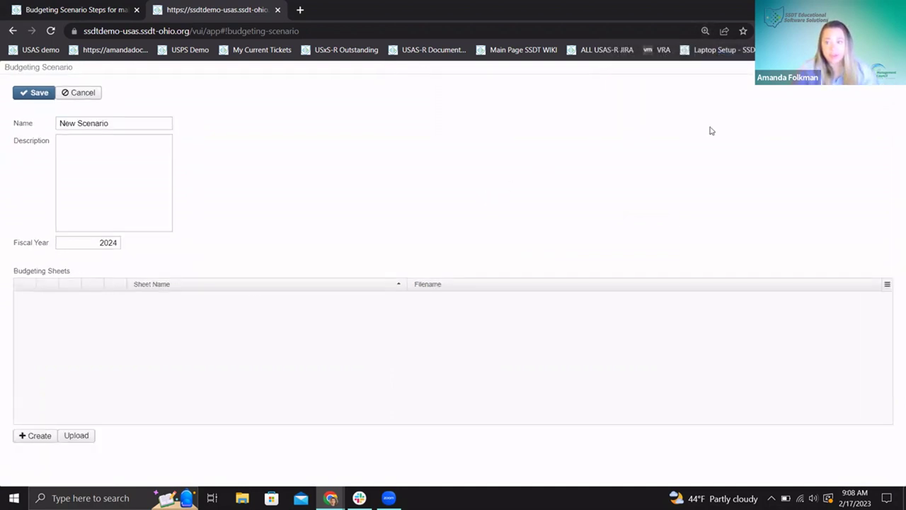
click(885, 67)
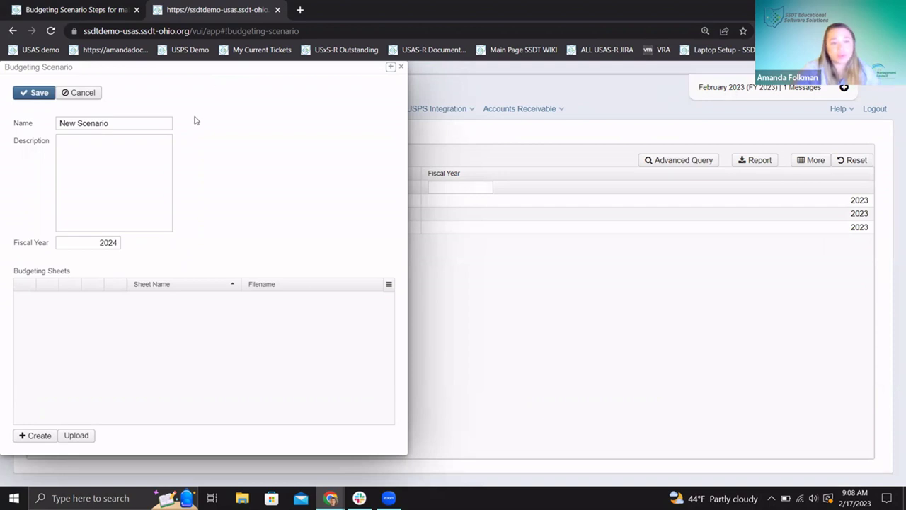
Name the budgeting scenario "Adjustments ASF" and enter the description "New Adjustments Scenario".
click(143, 125)
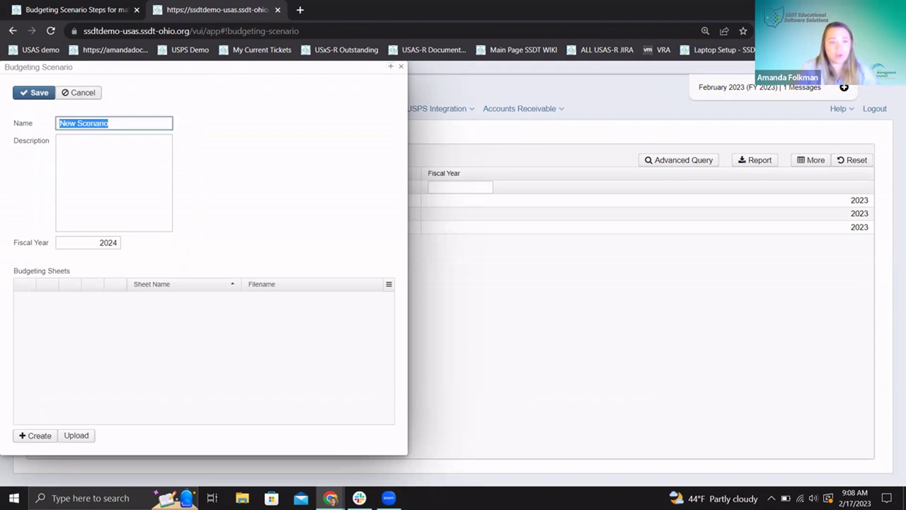
text(Adju)
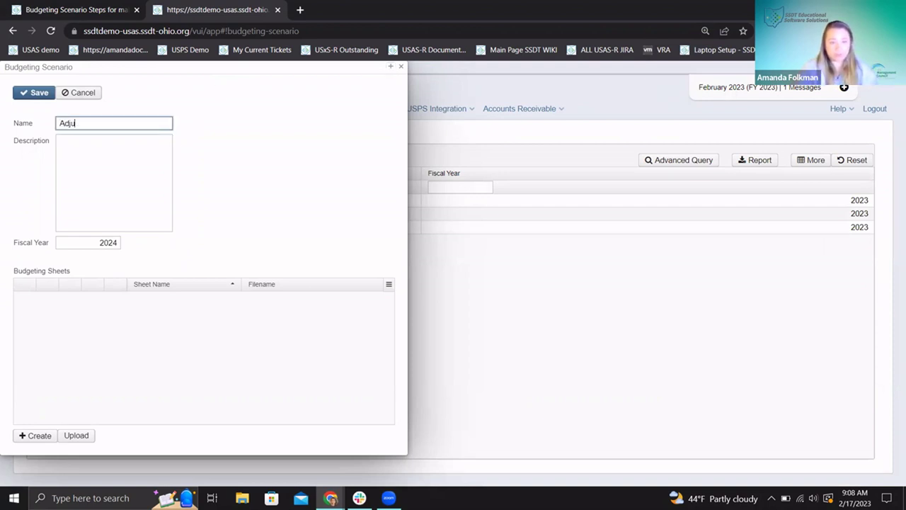
text(stments ASF)
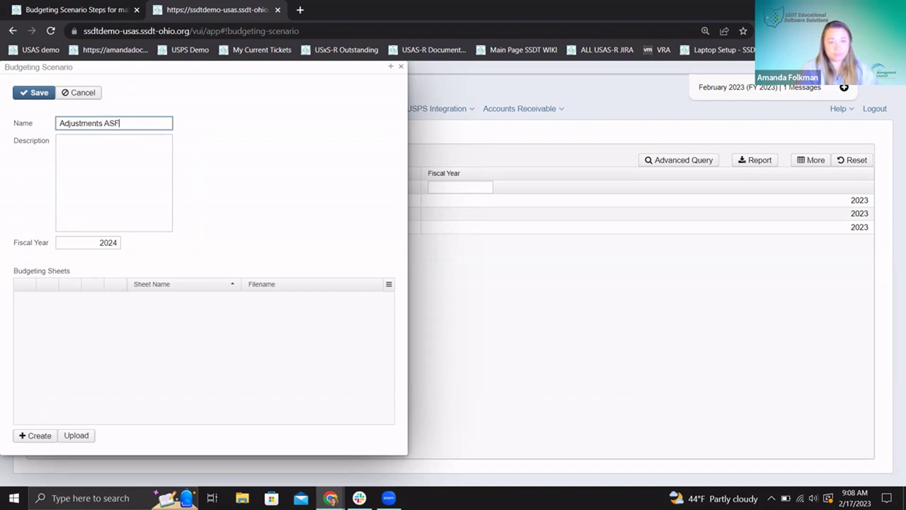
click(100, 163)
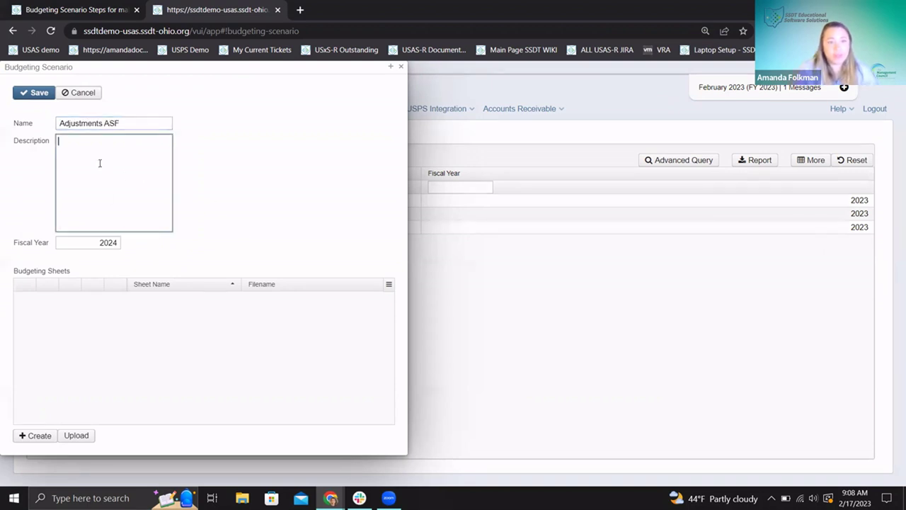
text(Test)
key(BackSpace)
key(BackSpace)
key(BackSpace)
key(BackSpace)
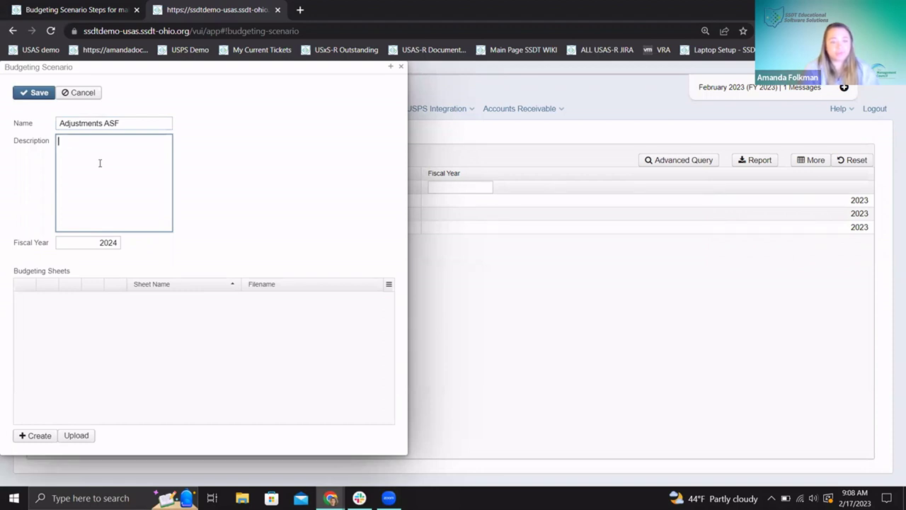
text(New Adjustments Scenario)
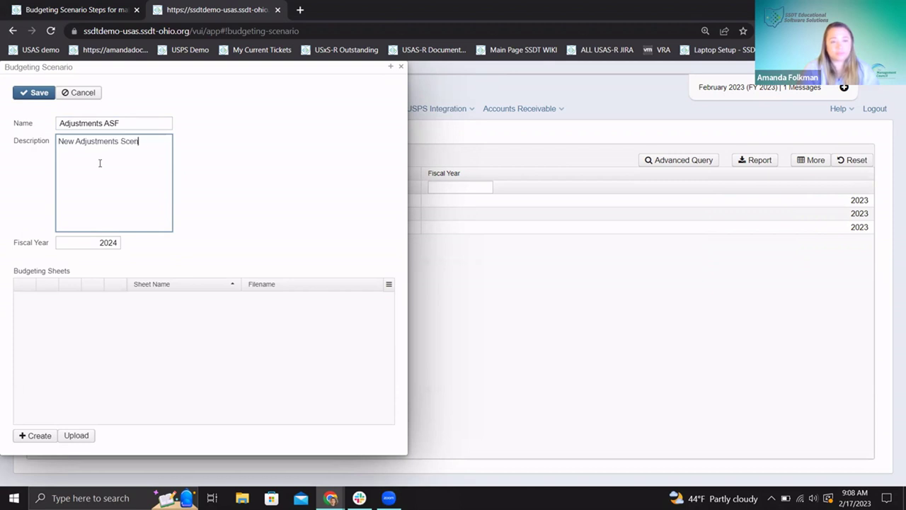
Set the scenario's fiscal year to 2023.
click(117, 243)
key(BackSpace)
text(3)
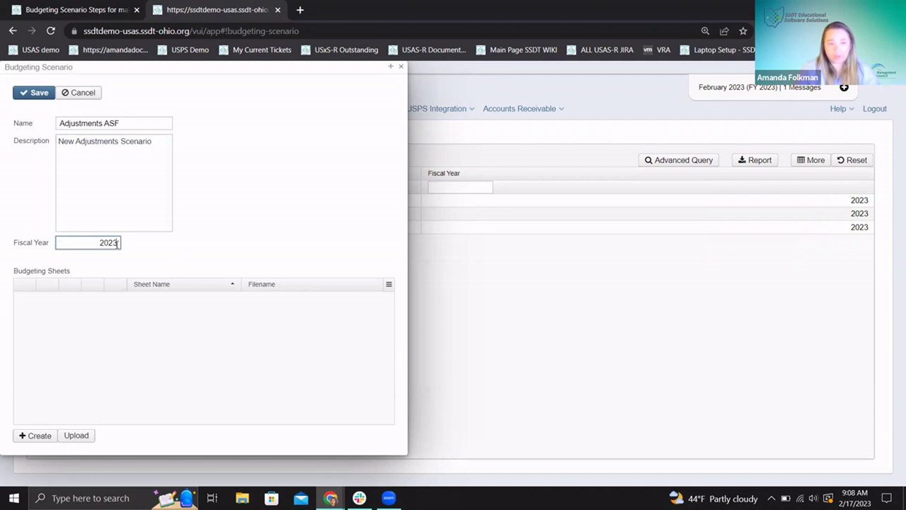
click(269, 220)
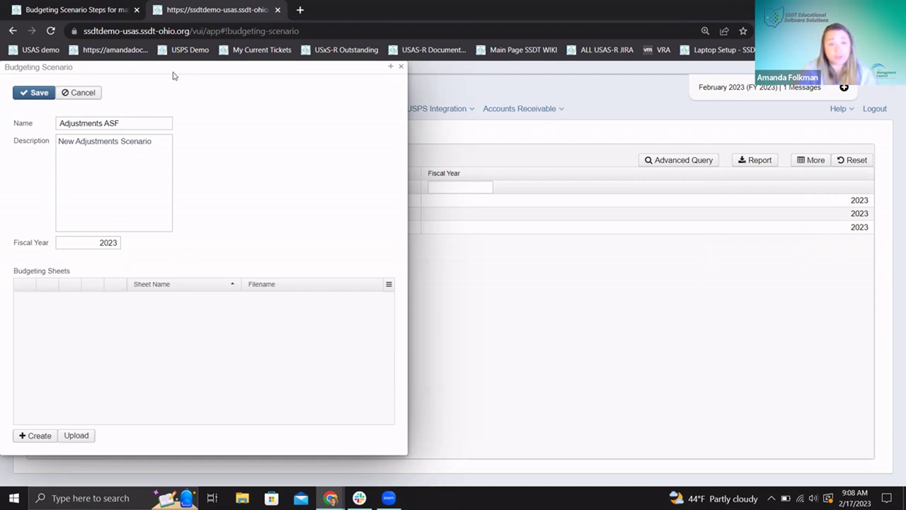
drag(171, 70, 335, 233)
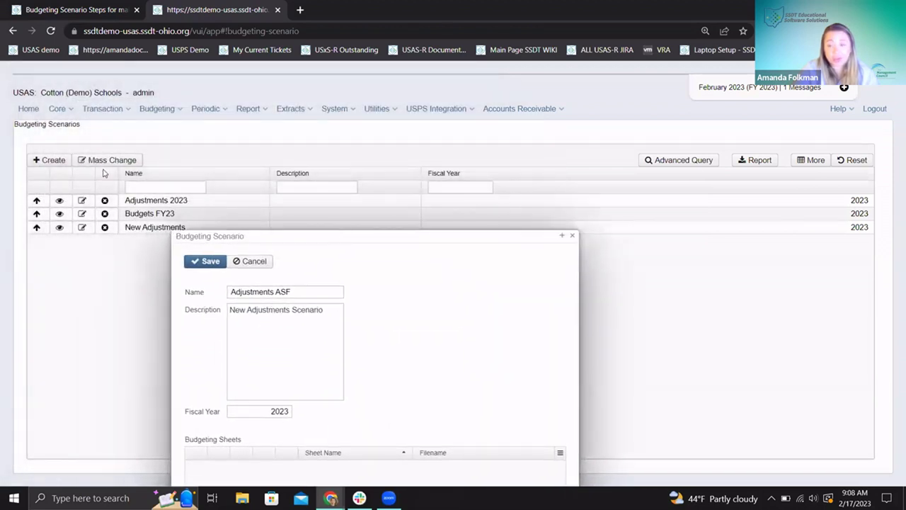
drag(409, 237, 265, 87)
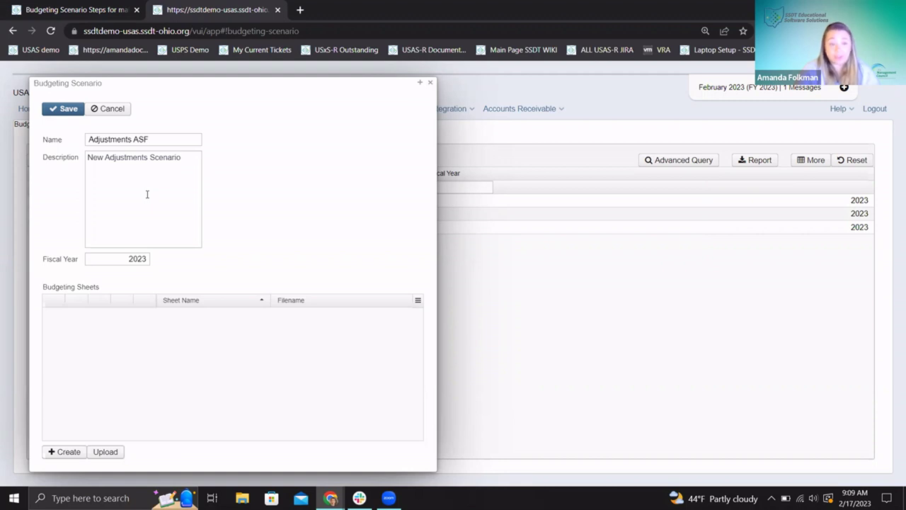
click(125, 259)
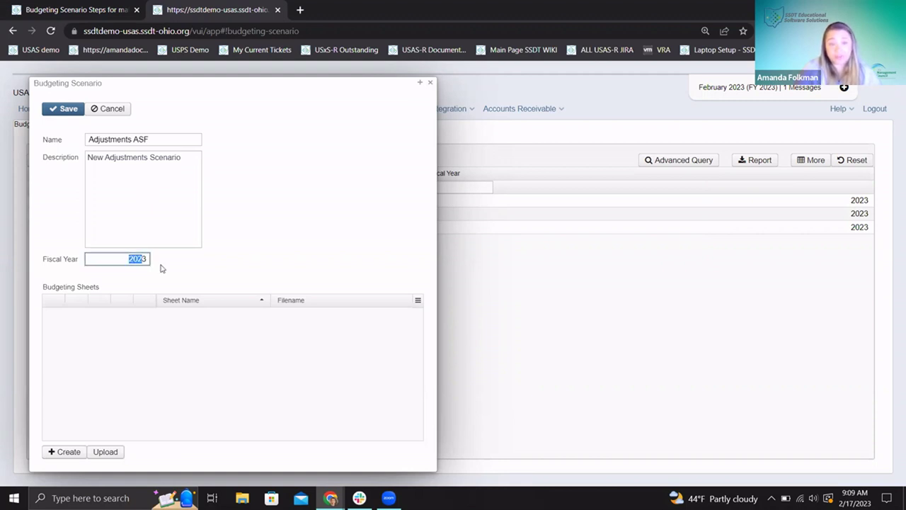
click(196, 246)
click(123, 259)
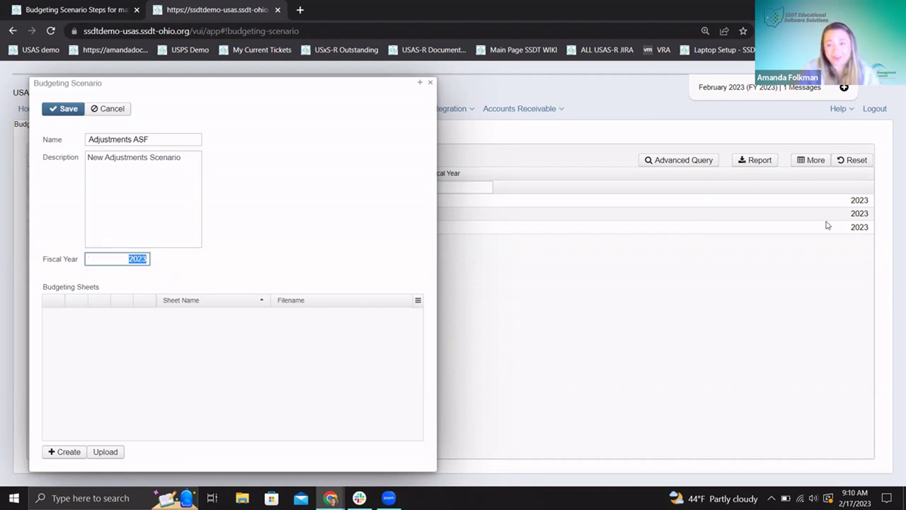
click(226, 276)
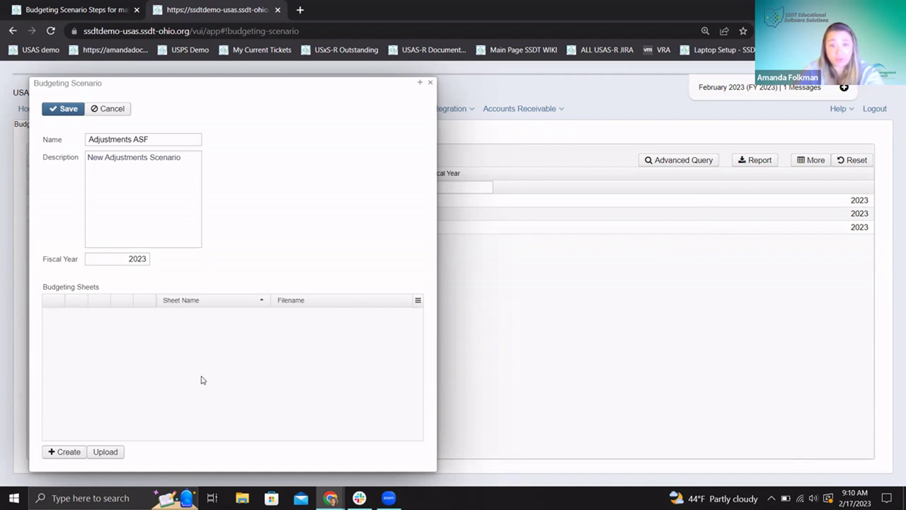
Start a new budgeting sheet of type Budget in the scenario and name it "Transportation".
click(65, 453)
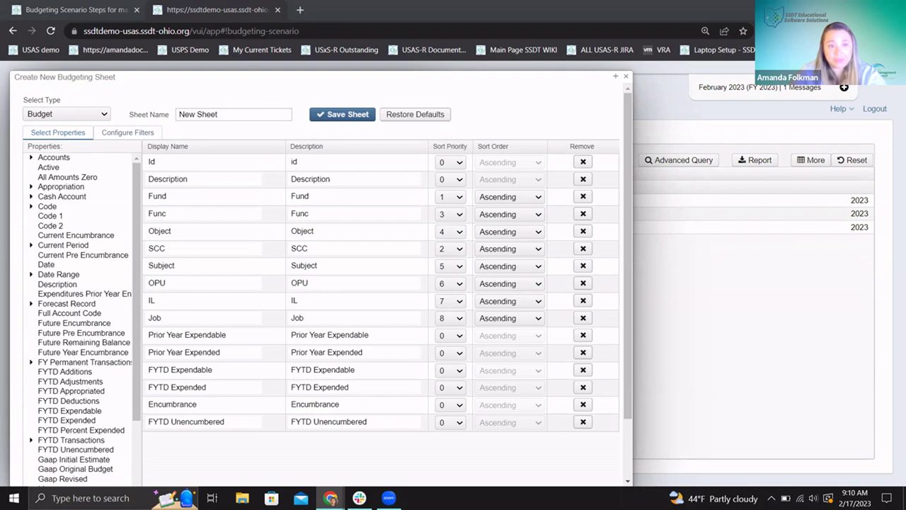
click(69, 115)
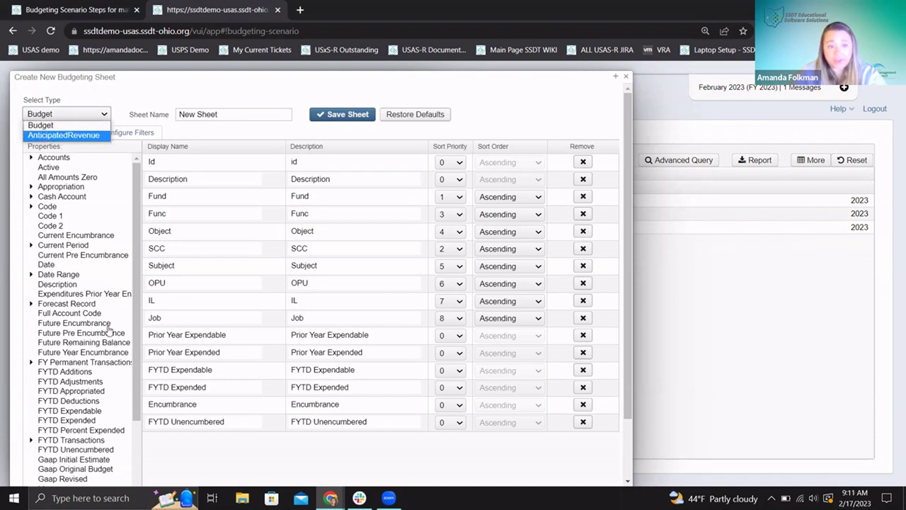
click(71, 126)
click(154, 115)
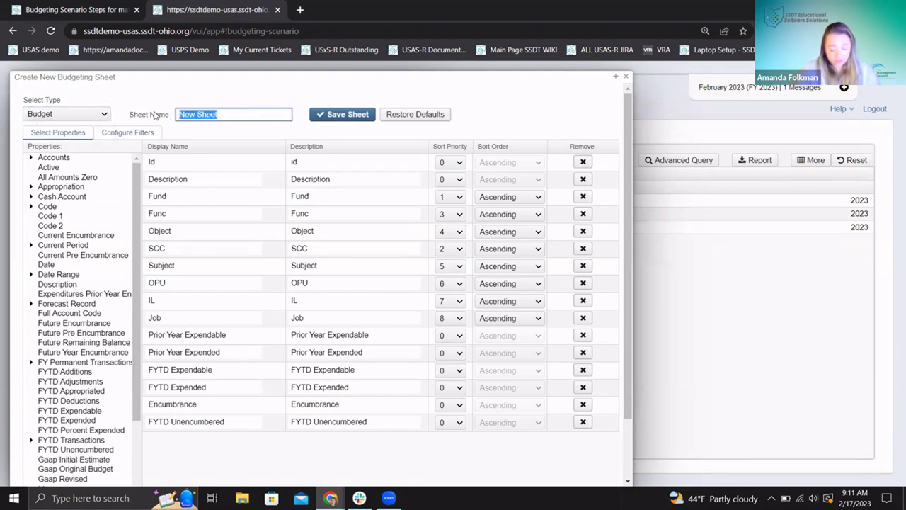
text(Transportated)
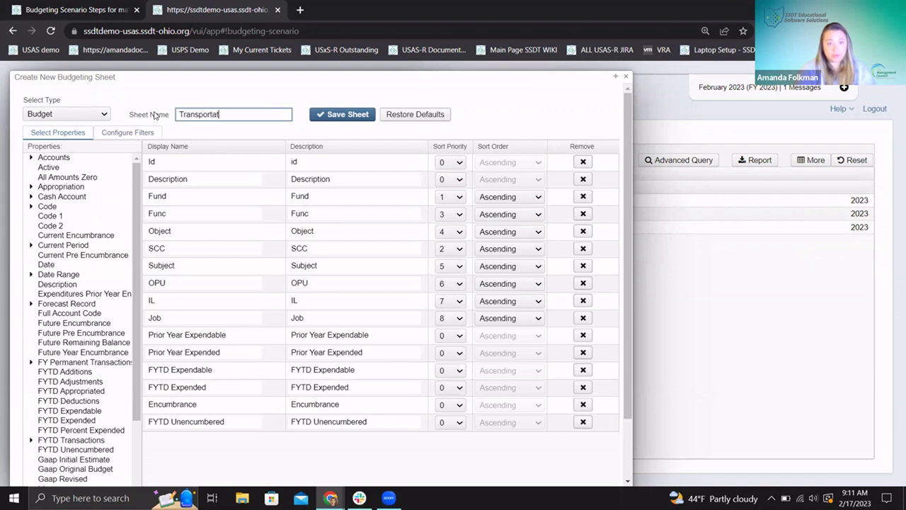
key(BackSpace)
key(BackSpace)
key(BackSpace)
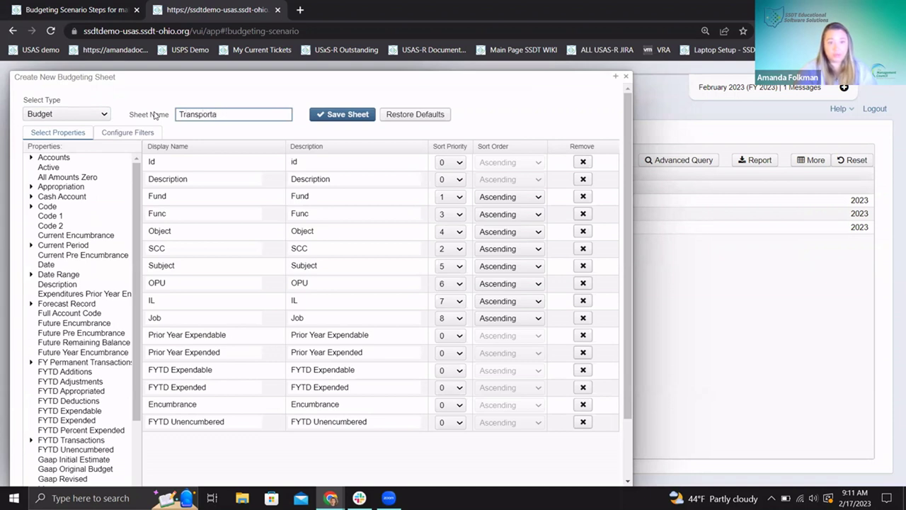
text(tion)
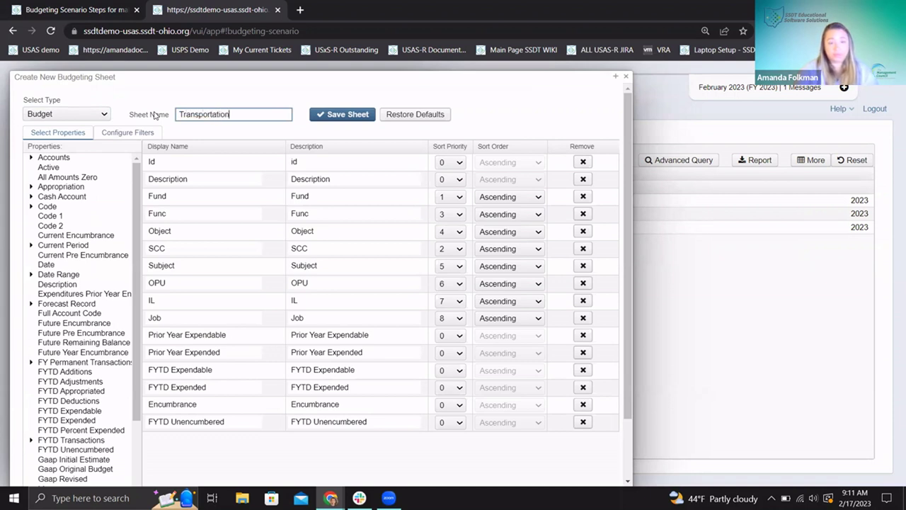
click(193, 103)
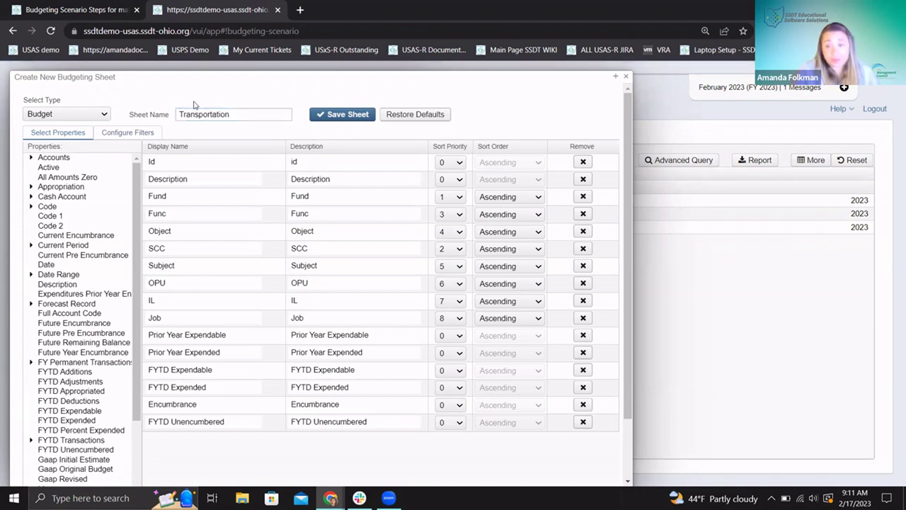
Add the Three Years Prior Expended and Two Years Prior Expended properties to the Transportation sheet's columns.
drag(196, 78, 414, 116)
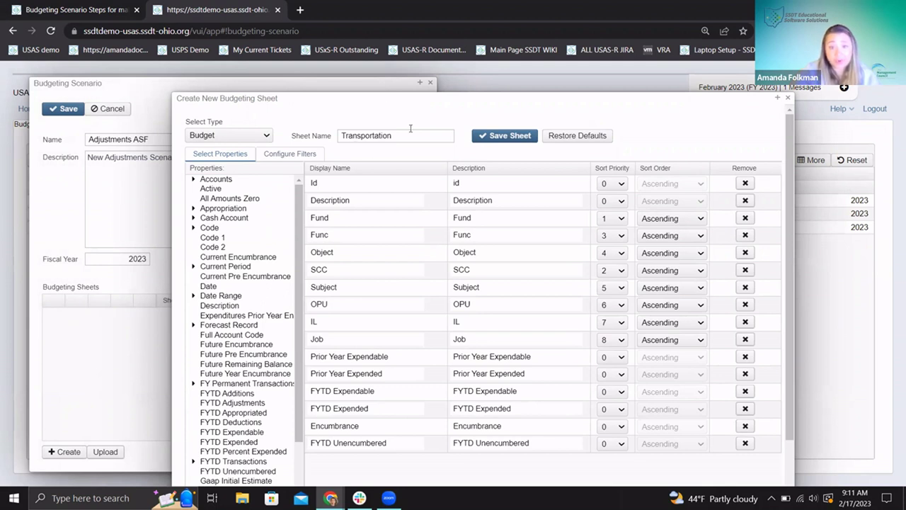
drag(377, 103, 232, 75)
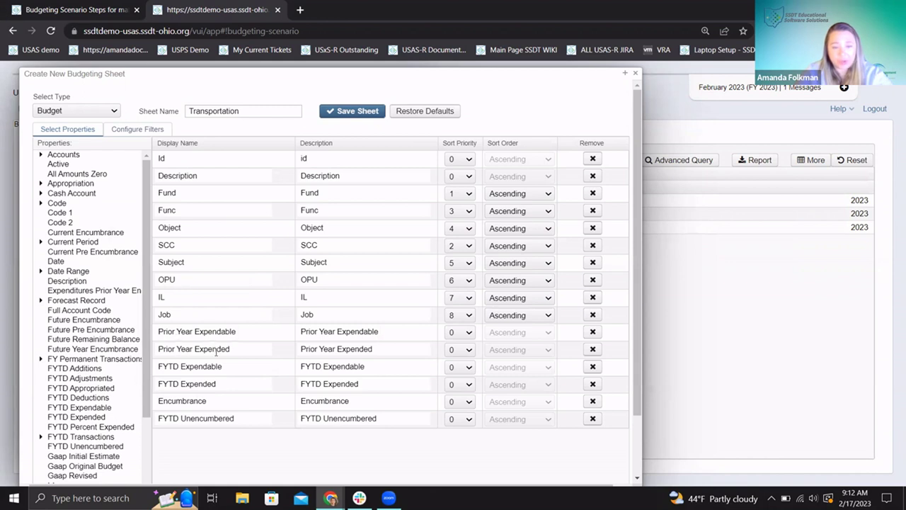
scroll(92, 327, down, 4)
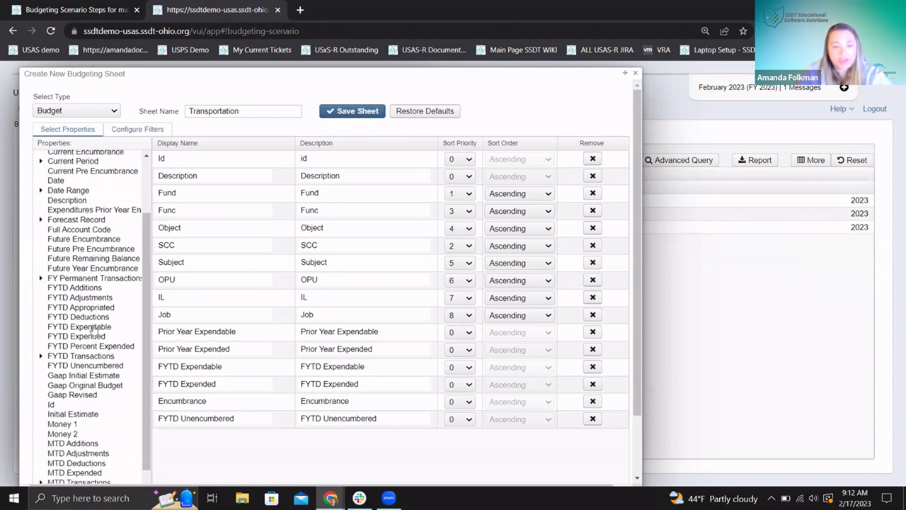
scroll(93, 327, down, 1)
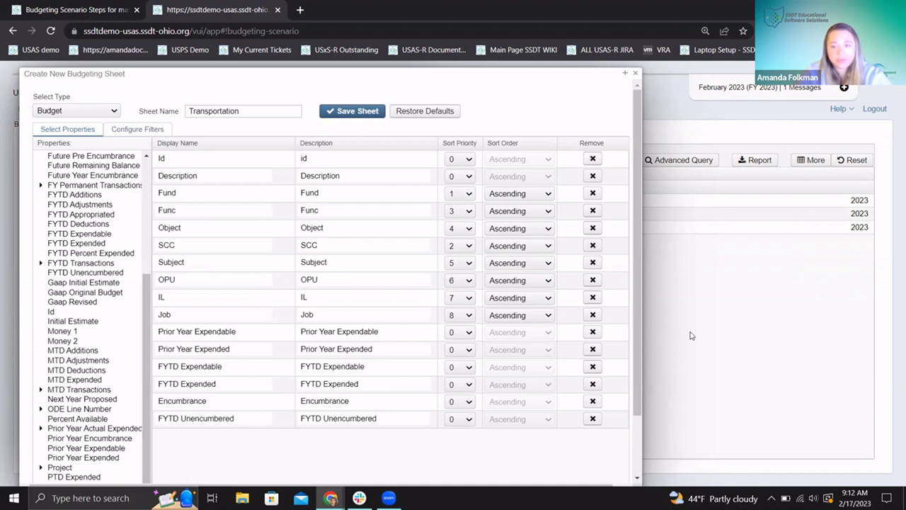
key(ctrl+minus)
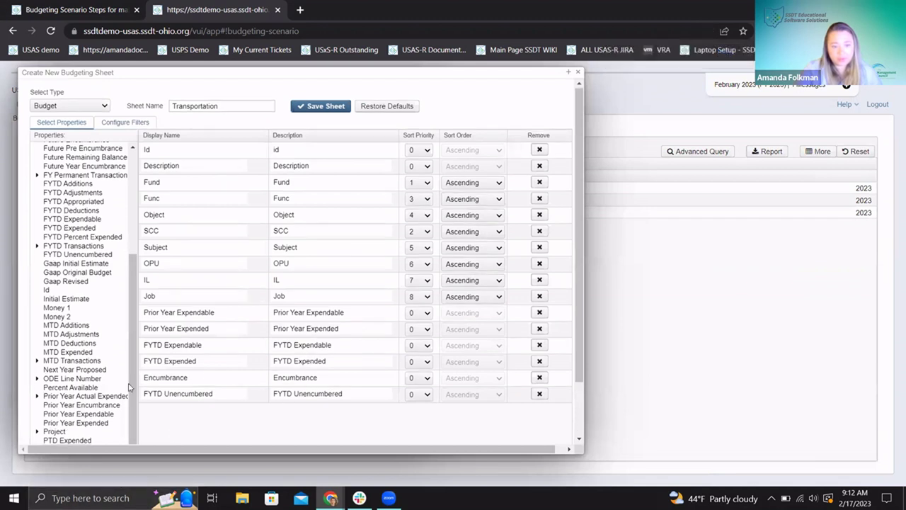
scroll(121, 399, down, 2)
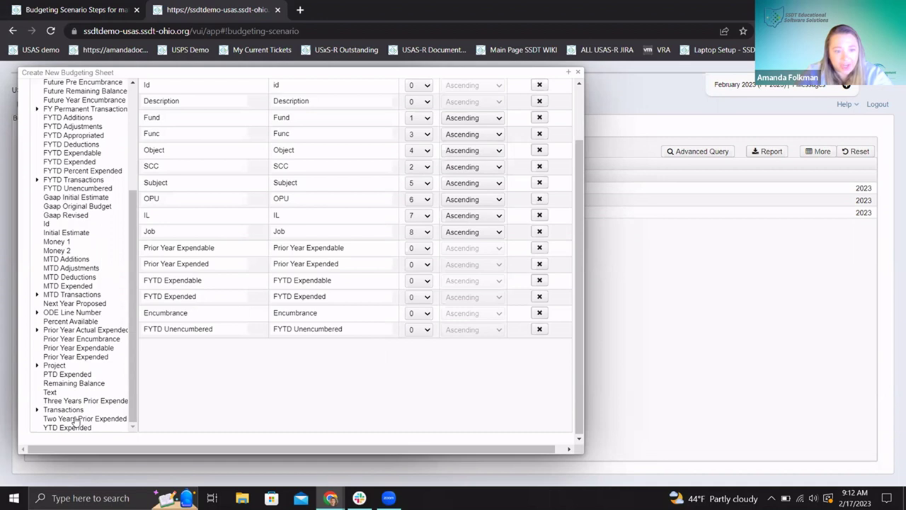
drag(71, 402, 263, 427)
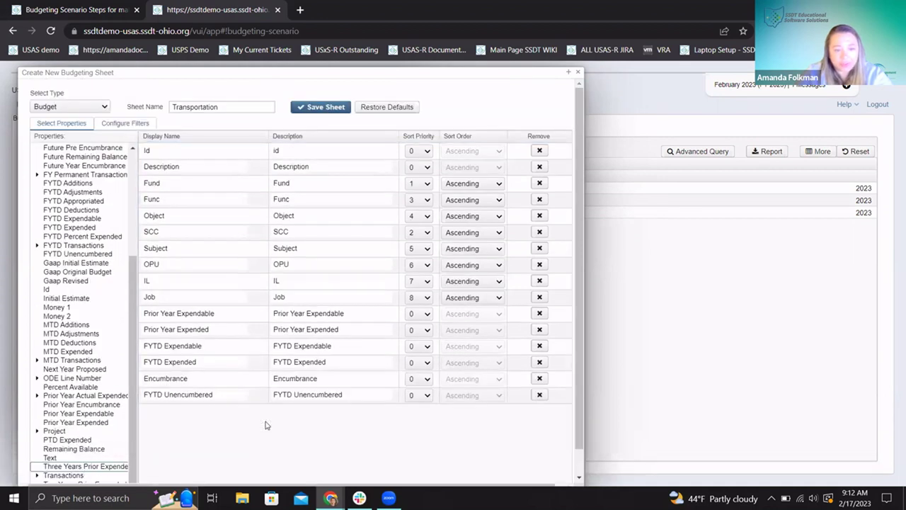
scroll(86, 427, down, 1)
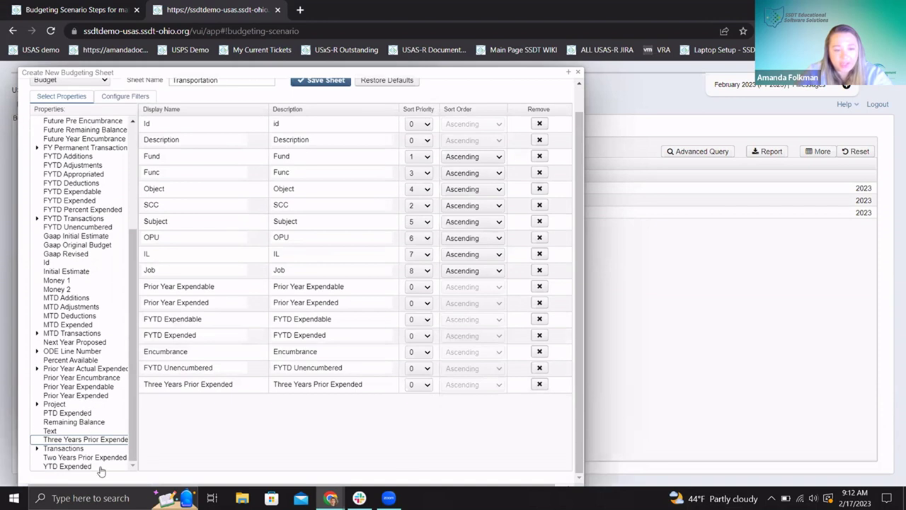
drag(94, 462, 295, 448)
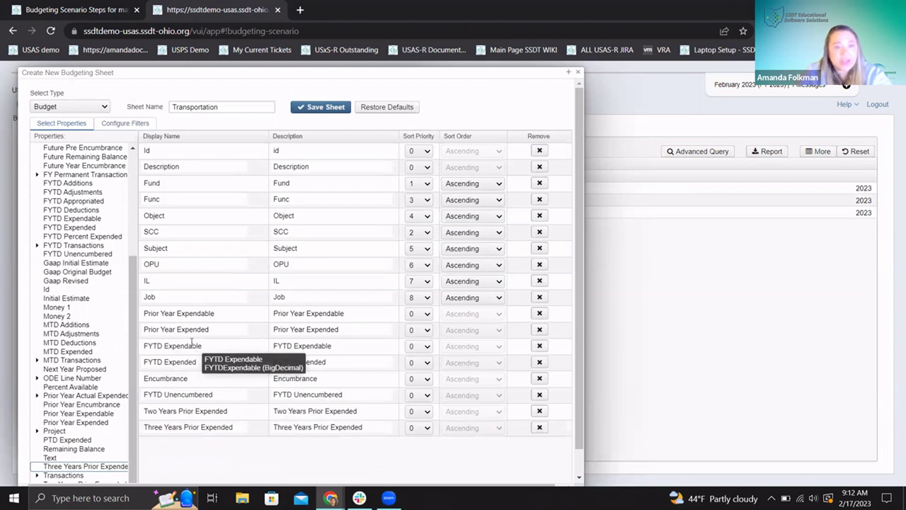
Reorder the sheet's columns so Two Years Prior Expended and Three Years Prior Expended directly follow Prior Year Expended.
key(ctrl+plus)
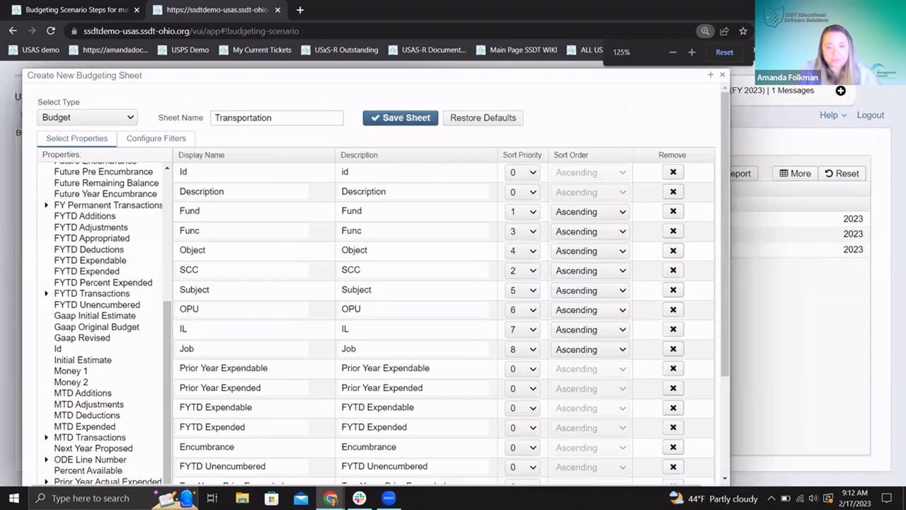
scroll(366, 211, down, 2)
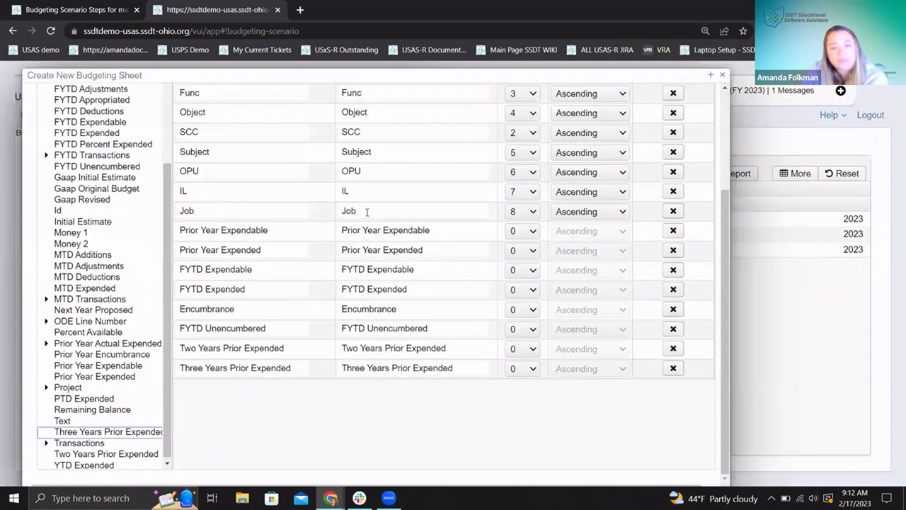
drag(250, 349, 256, 402)
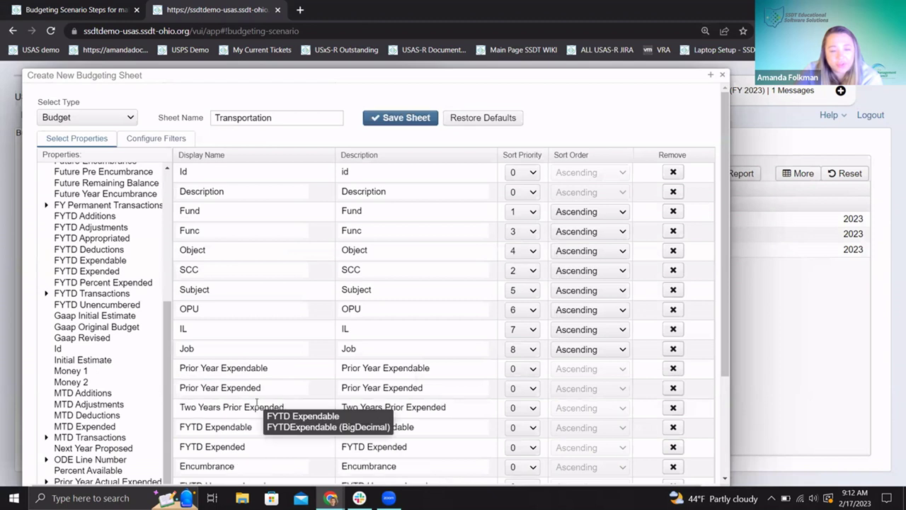
scroll(251, 431, down, 2)
drag(239, 370, 245, 425)
scroll(239, 354, up, 2)
scroll(270, 388, down, 2)
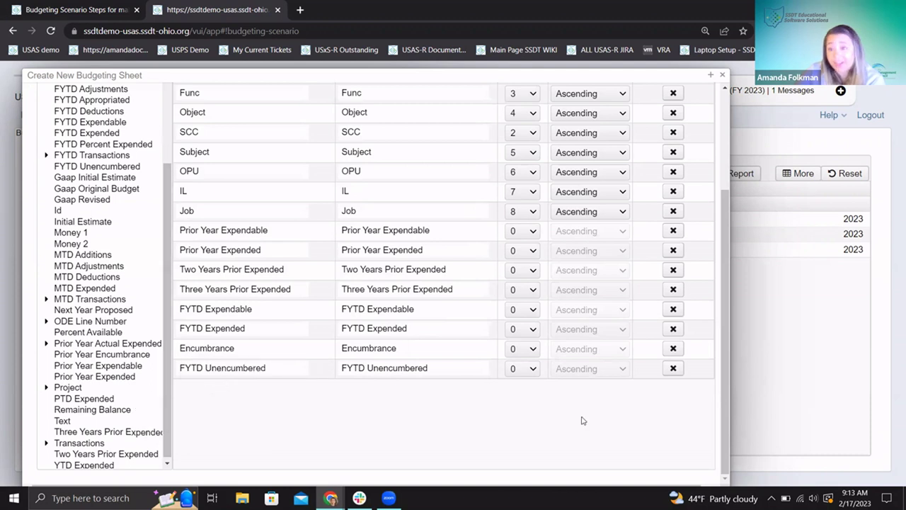
Remove the FYTD Unencumbered and Encumbrance columns from the Transportation sheet.
click(673, 370)
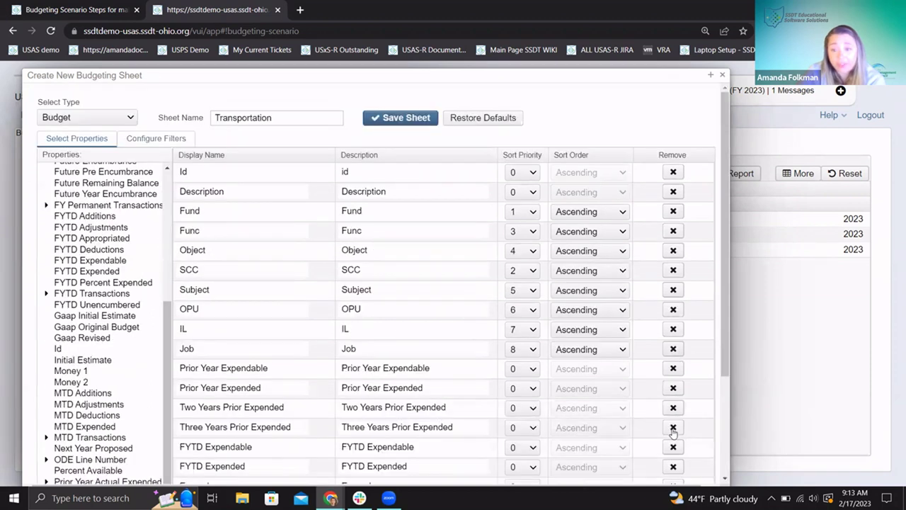
scroll(666, 388, down, 3)
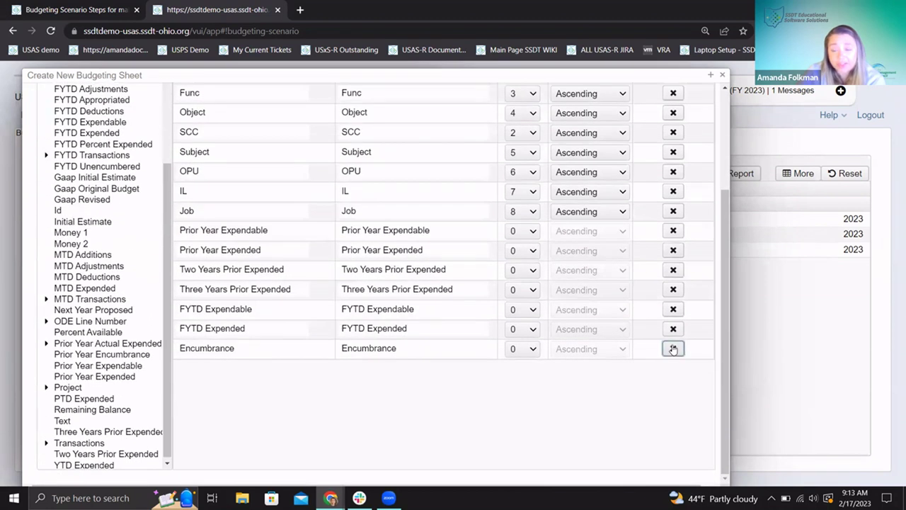
click(673, 347)
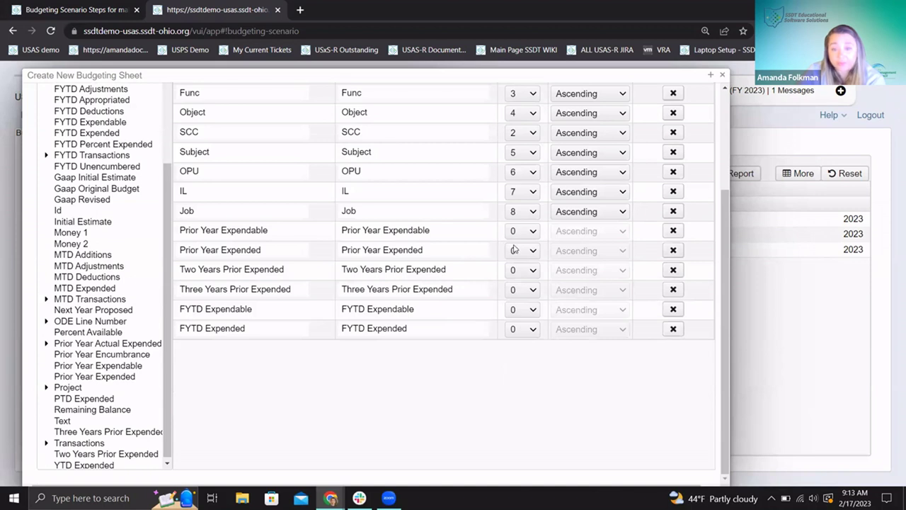
scroll(449, 292, up, 3)
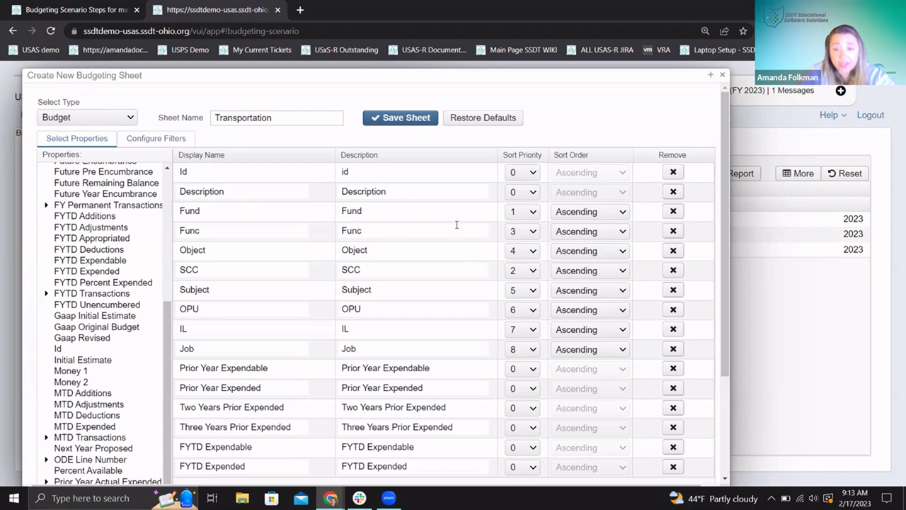
scroll(457, 245, down, 2)
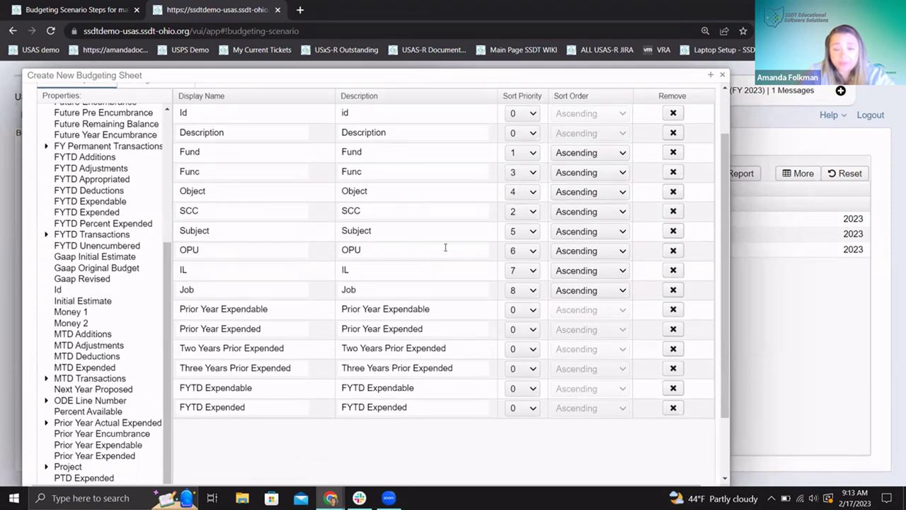
scroll(445, 247, up, 2)
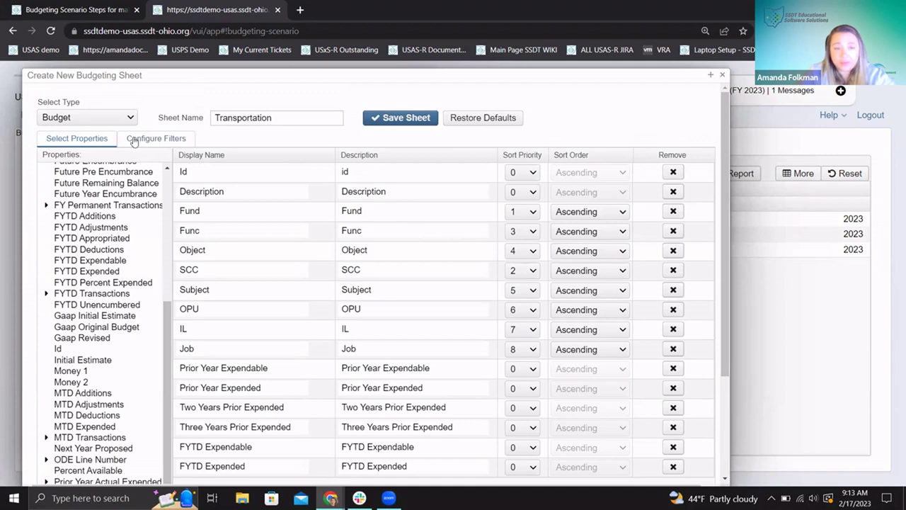
Add a filter to the Transportation sheet requiring the Active property to equal "t".
click(134, 140)
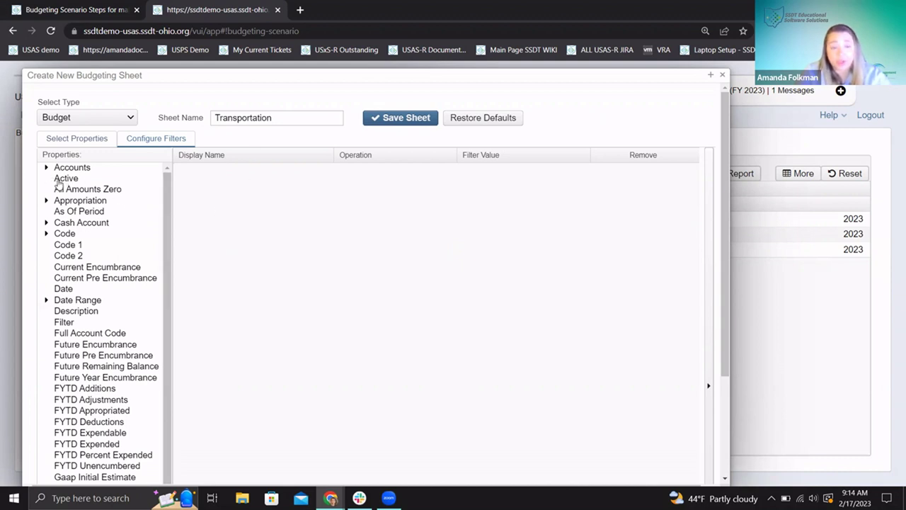
drag(61, 183, 257, 196)
click(441, 177)
click(391, 196)
click(525, 172)
text(t)
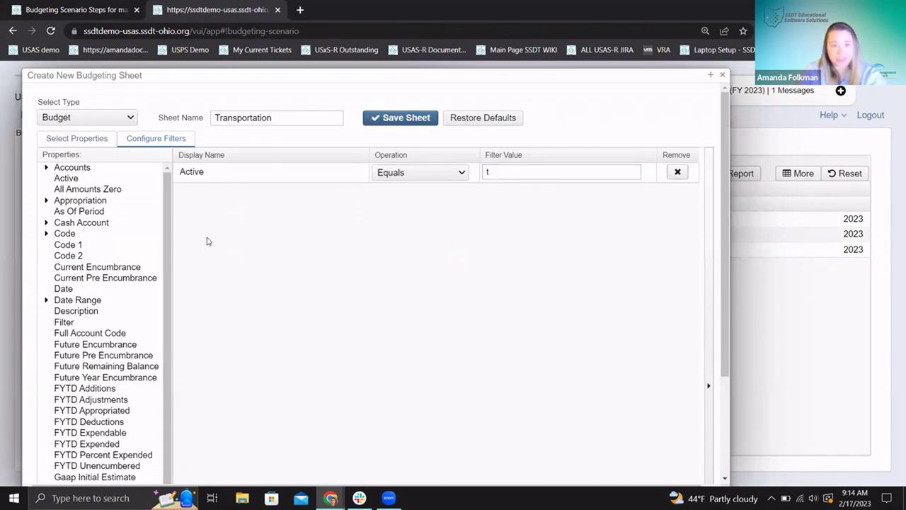
Add a second filter on the account code's Func property, using the Like operation with the value "28%".
click(46, 233)
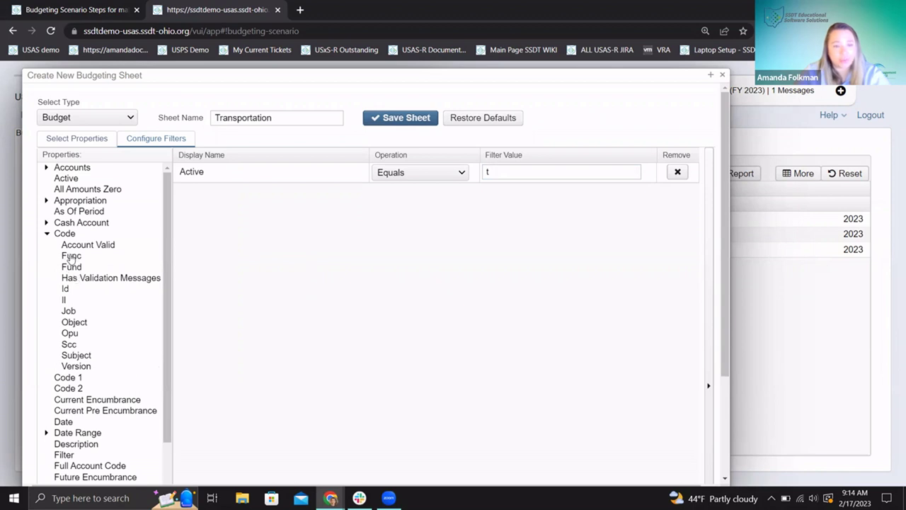
drag(71, 256, 426, 238)
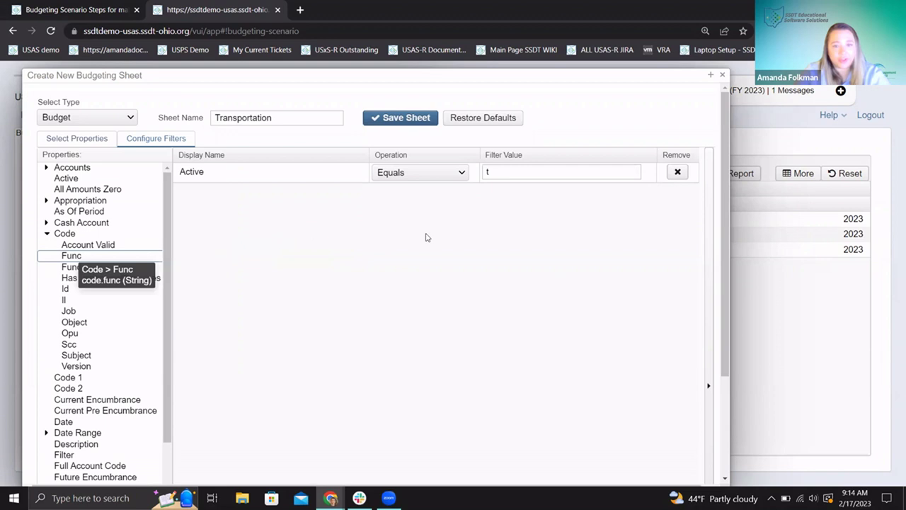
click(439, 194)
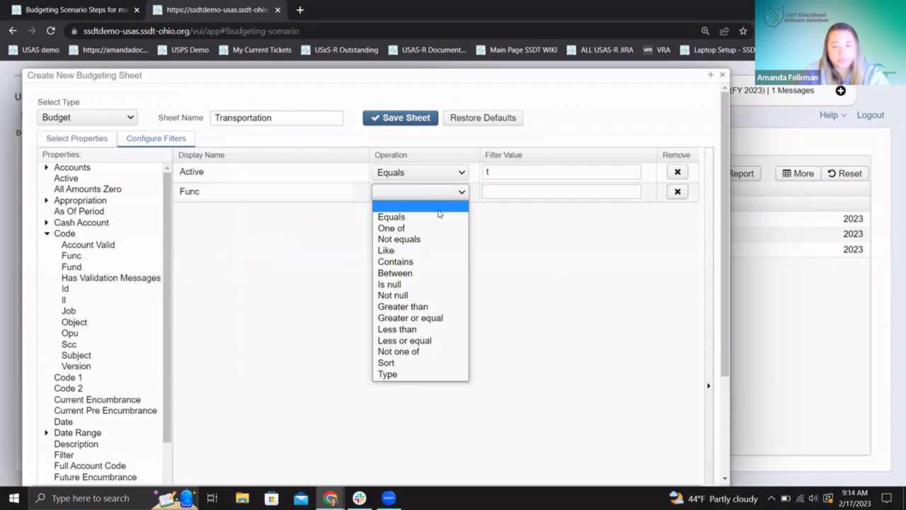
click(391, 250)
click(521, 192)
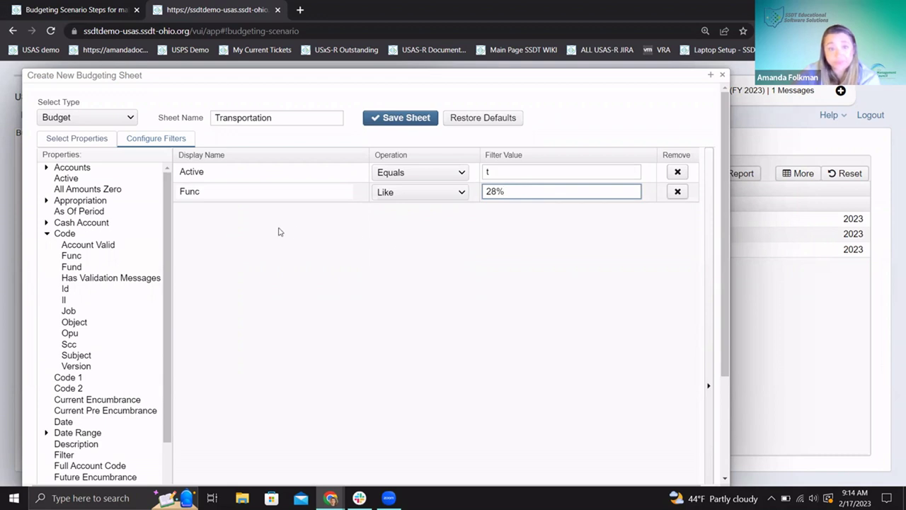
scroll(140, 323, down, 1)
scroll(134, 311, up, 1)
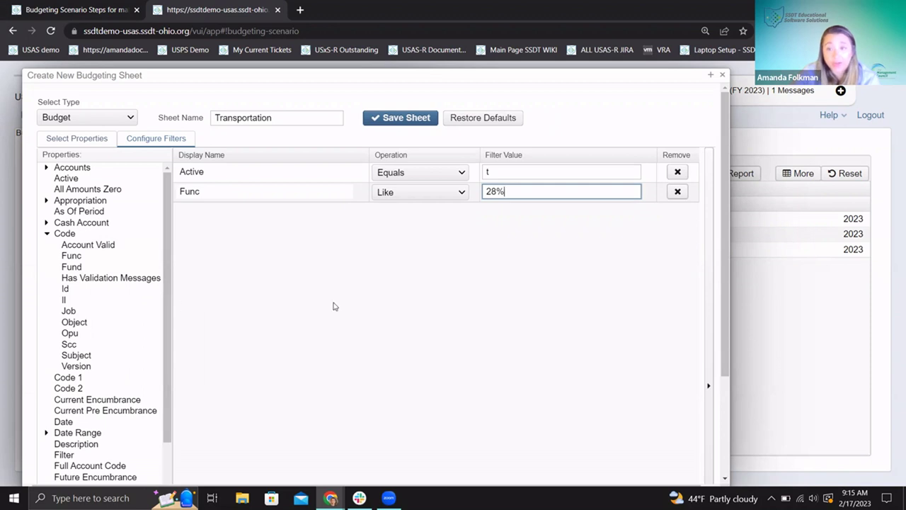
Save and create the Transportation sheet, dismiss the resulting message, and save the Adjustments ASF budgeting scenario.
click(388, 119)
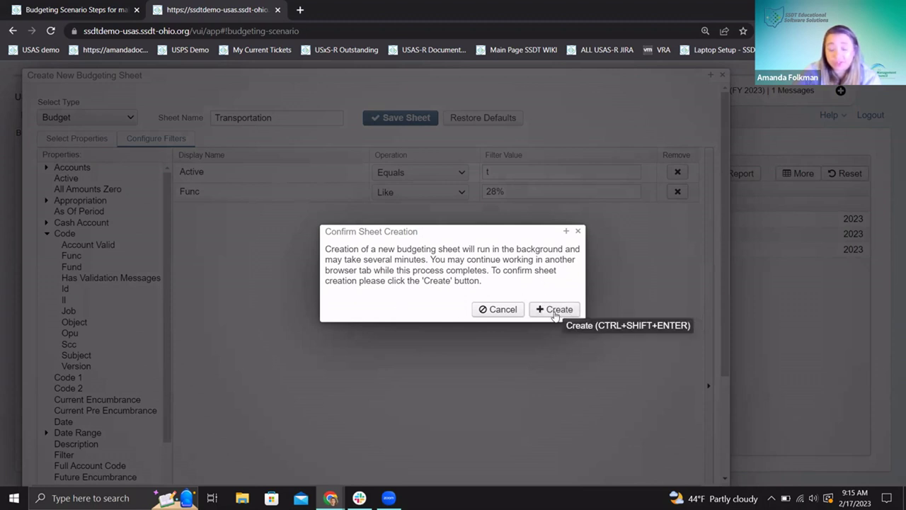
click(555, 312)
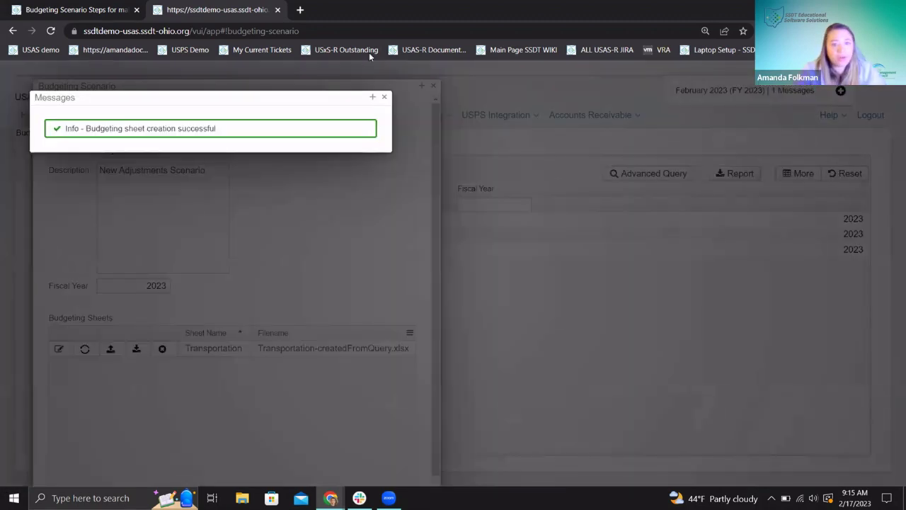
click(385, 99)
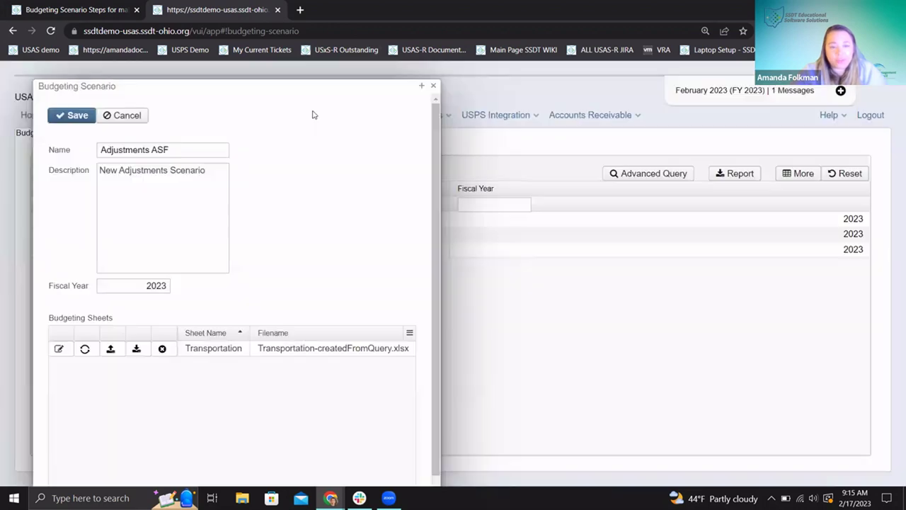
scroll(289, 89, down, 1)
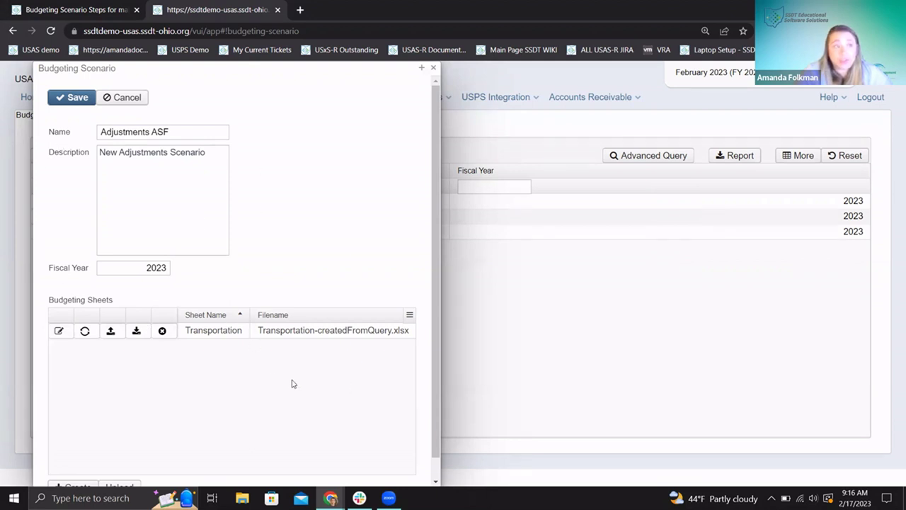
click(62, 100)
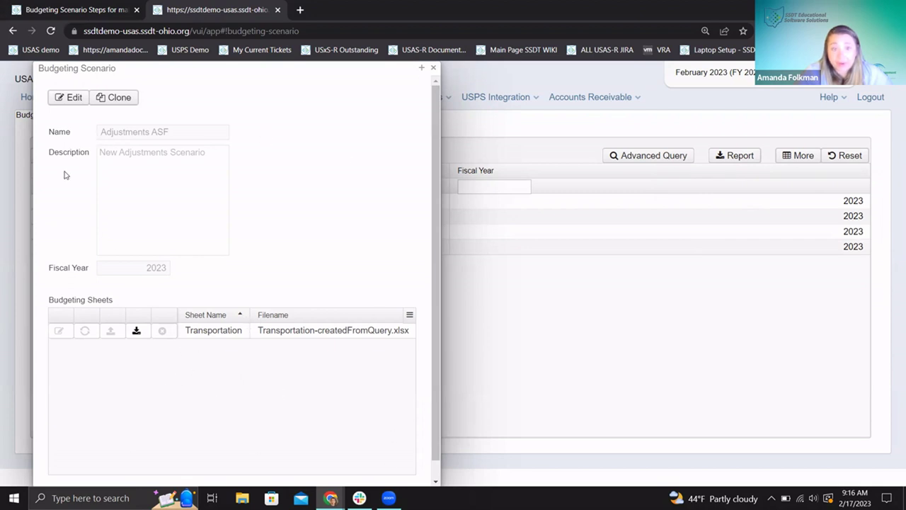
Put the Adjustments ASF scenario back into editing and open its Transportation sheet in a maximized spreadsheet editor.
click(56, 103)
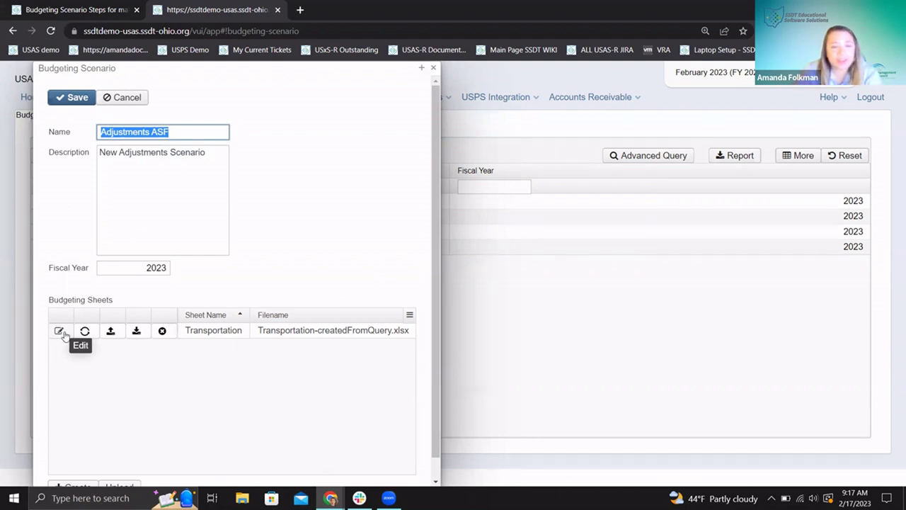
click(60, 332)
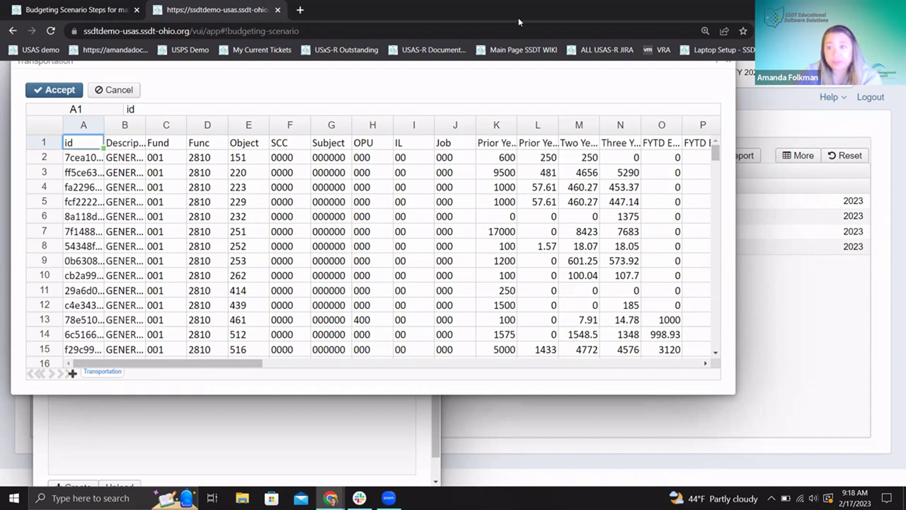
click(714, 64)
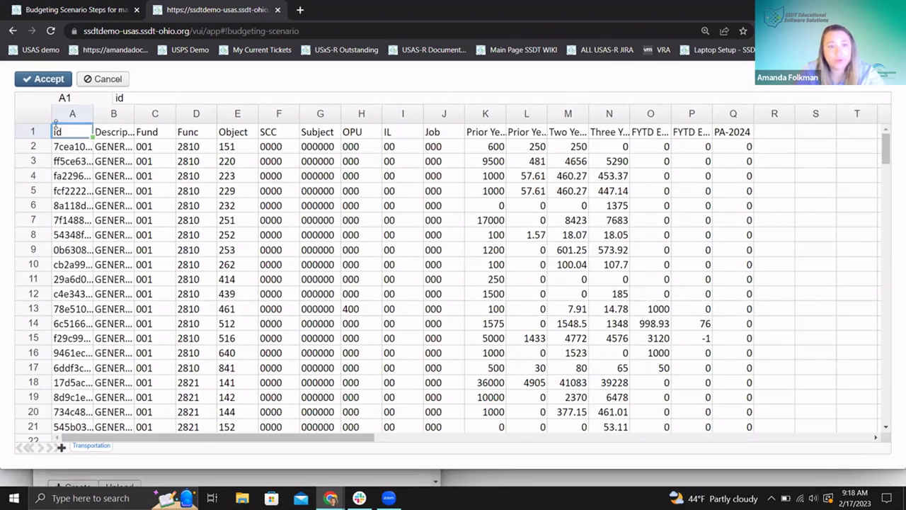
Examine the sheet's id, Description and account dimension columns, comparing the first account's id with its Fund, Func, Object and SCC codes.
click(97, 175)
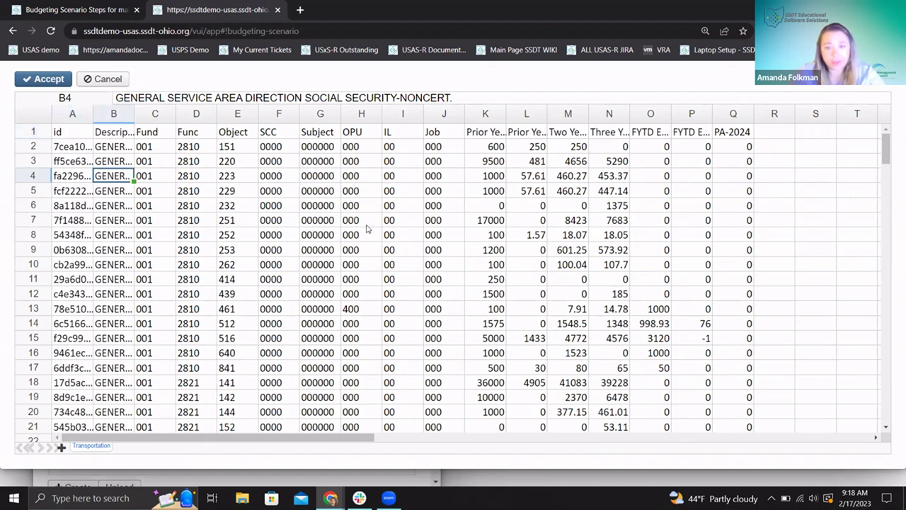
click(71, 113)
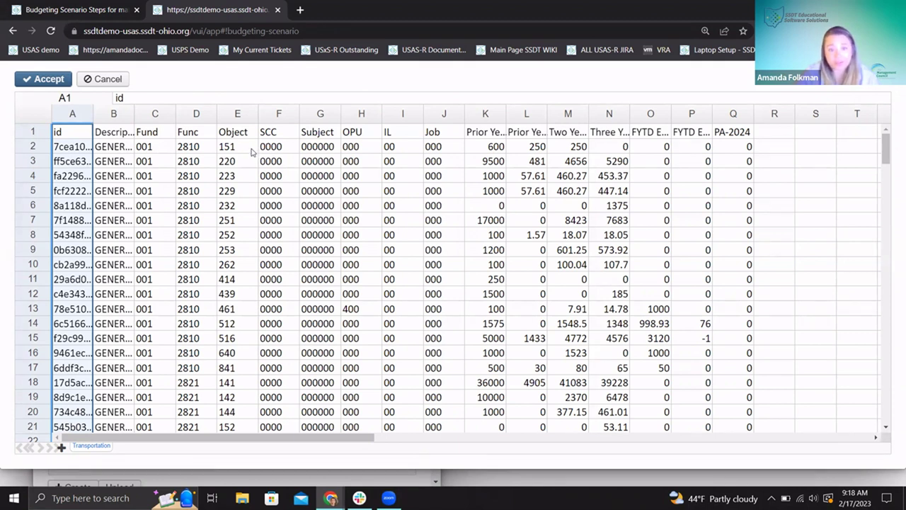
click(238, 112)
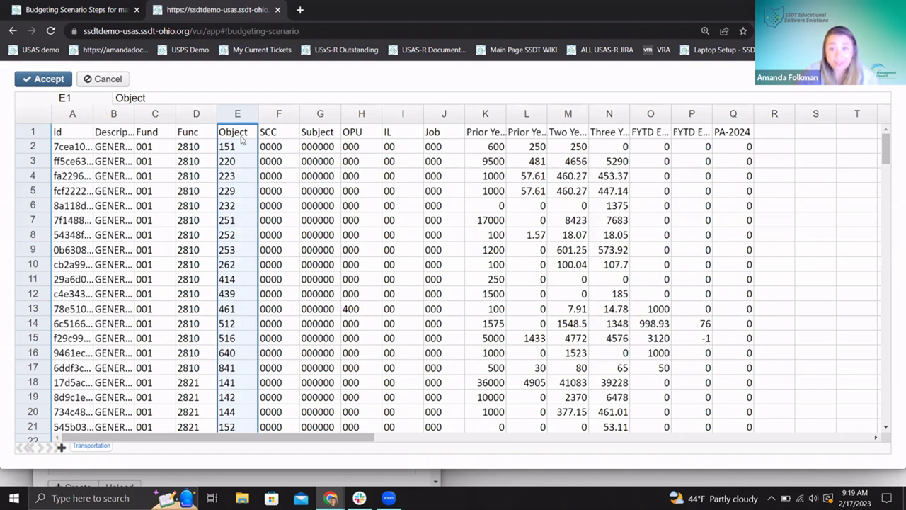
click(79, 148)
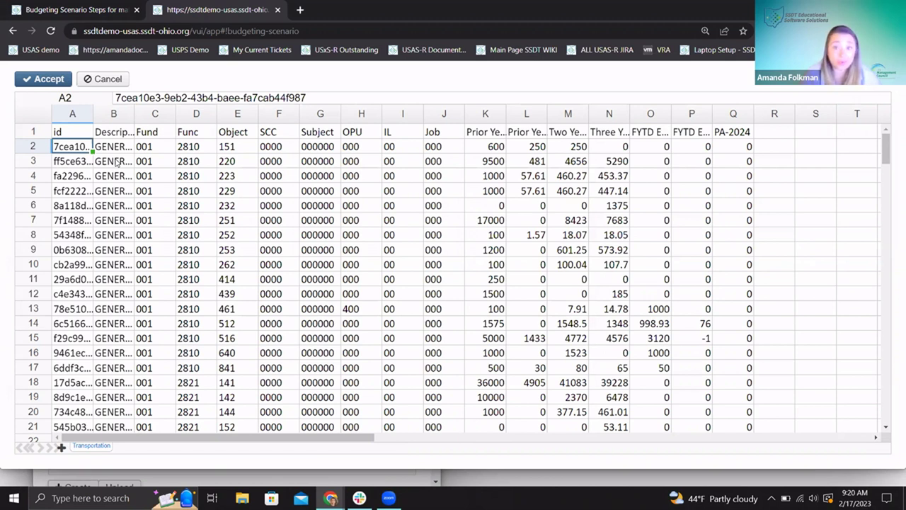
drag(147, 146, 359, 146)
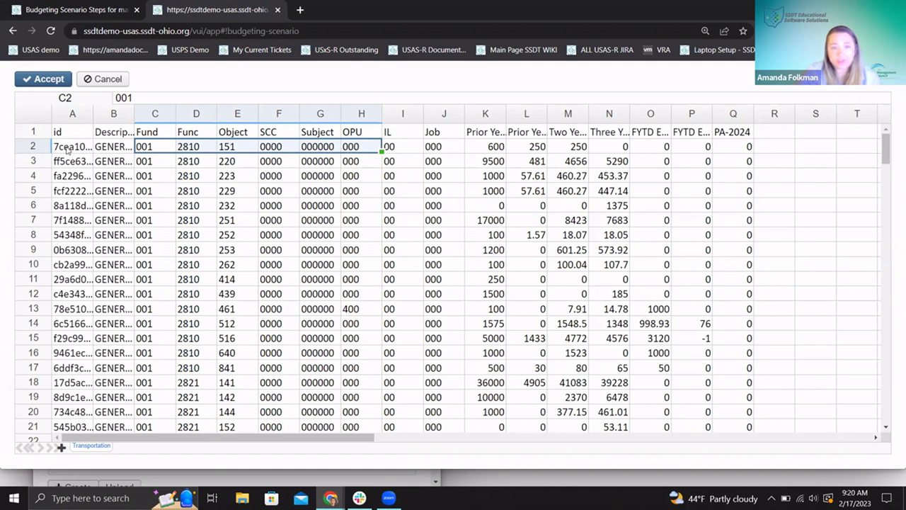
click(68, 148)
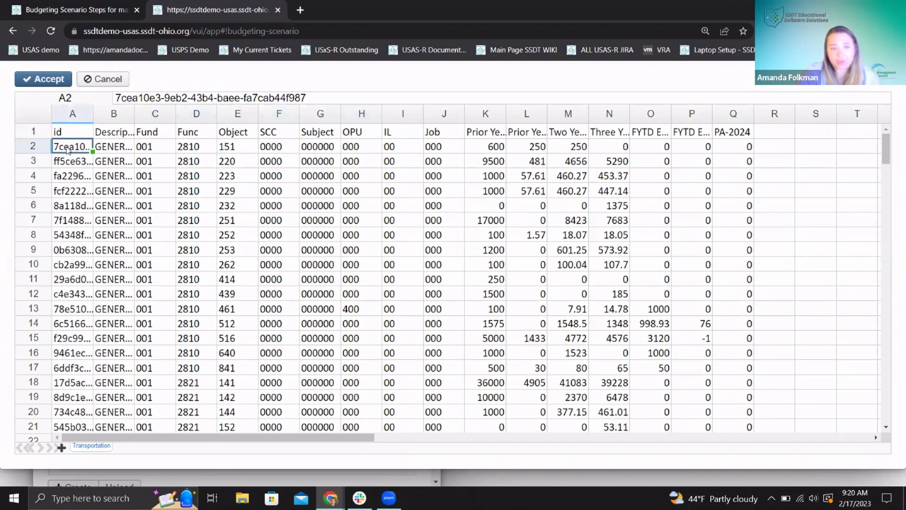
drag(150, 147, 296, 147)
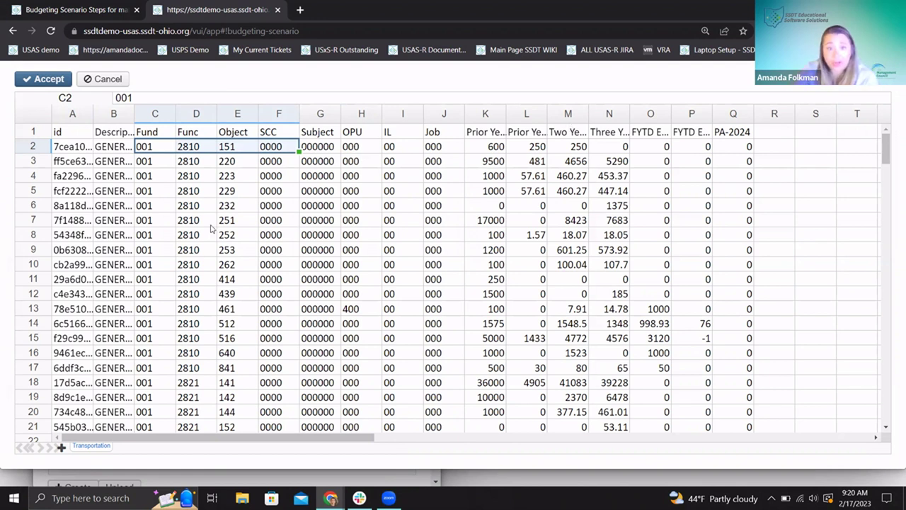
click(234, 190)
click(237, 148)
click(277, 149)
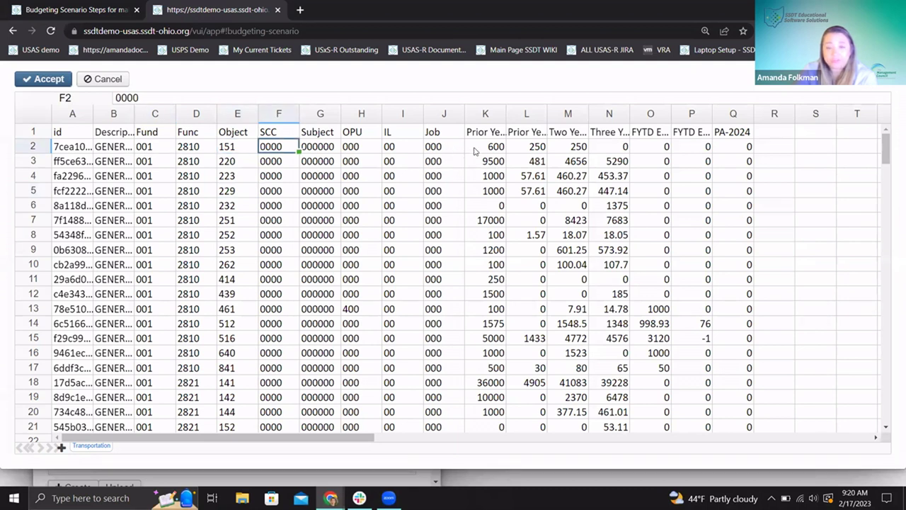
Widen the columns from Prior Year Expendable through FYTD Expended to make their headers readable, and select the PA-2024 header cell.
drag(507, 112, 534, 110)
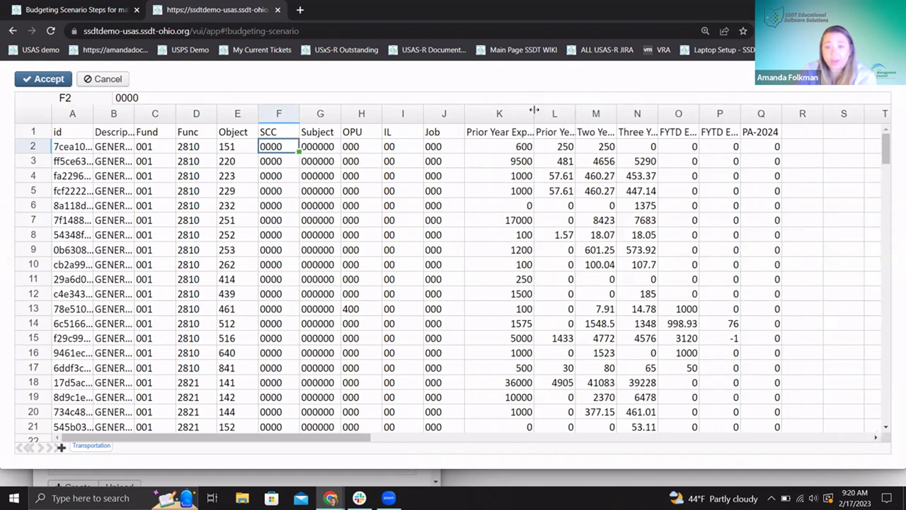
drag(464, 114, 452, 113)
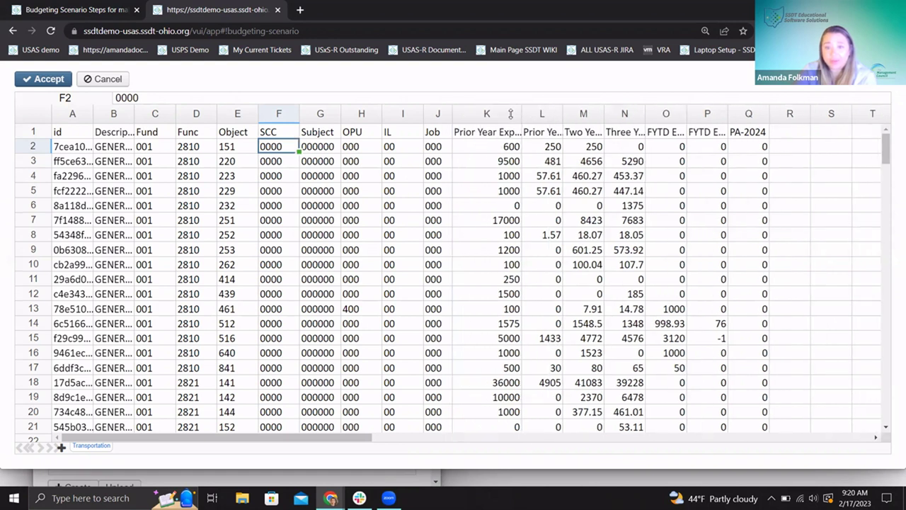
drag(523, 114, 565, 115)
drag(340, 440, 484, 435)
drag(242, 113, 304, 120)
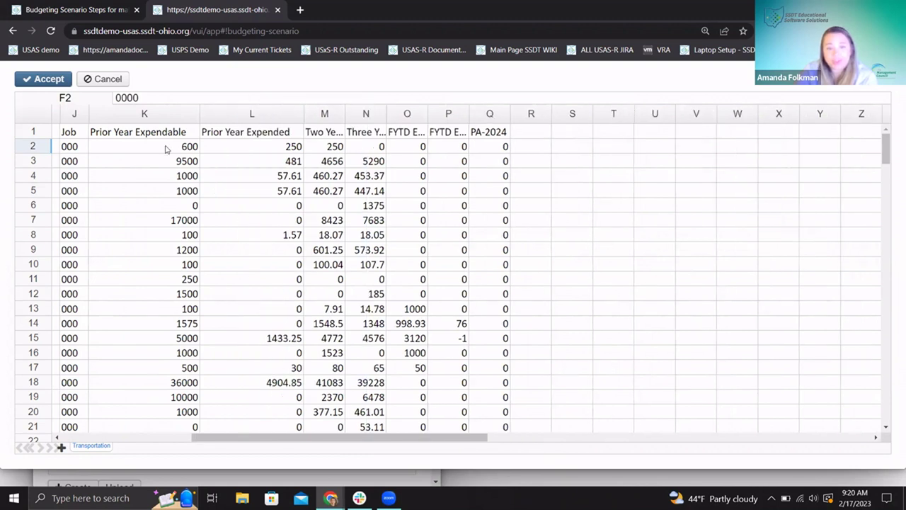
drag(387, 119, 591, 117)
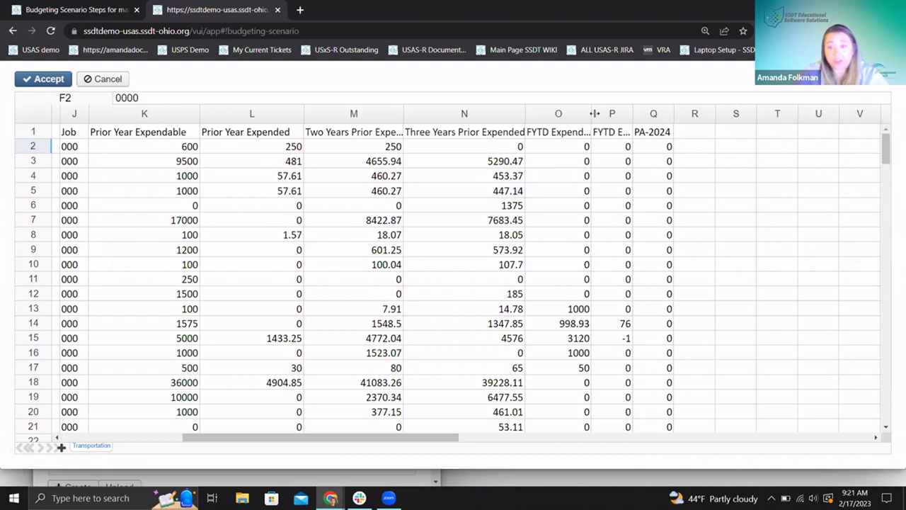
drag(626, 108, 714, 112)
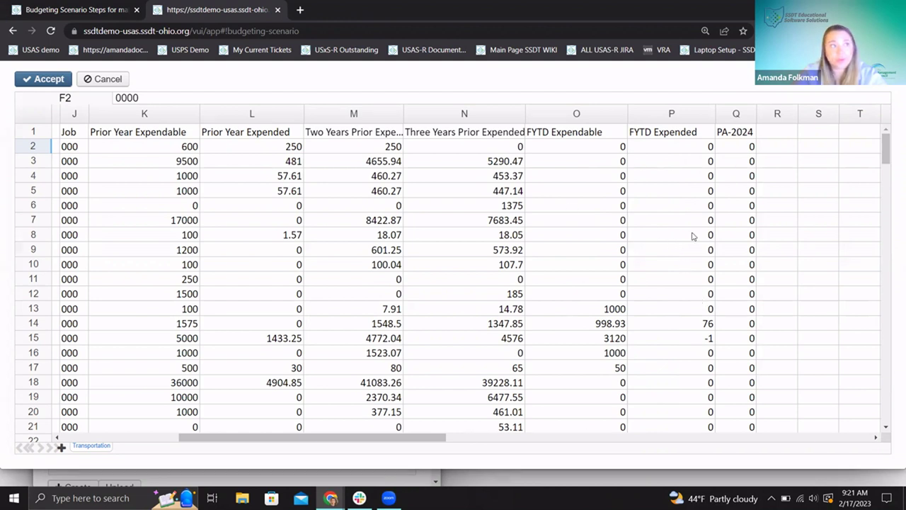
click(736, 133)
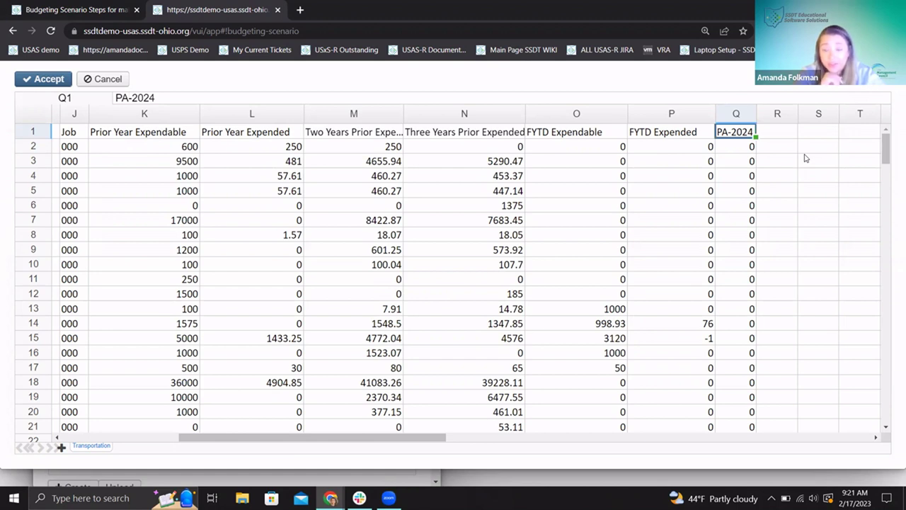
Rename the PA-2024 column header to PA-2023 so the proposed amounts apply to the current fiscal year.
click(162, 97)
key(BackSpace)
text(3)
click(751, 164)
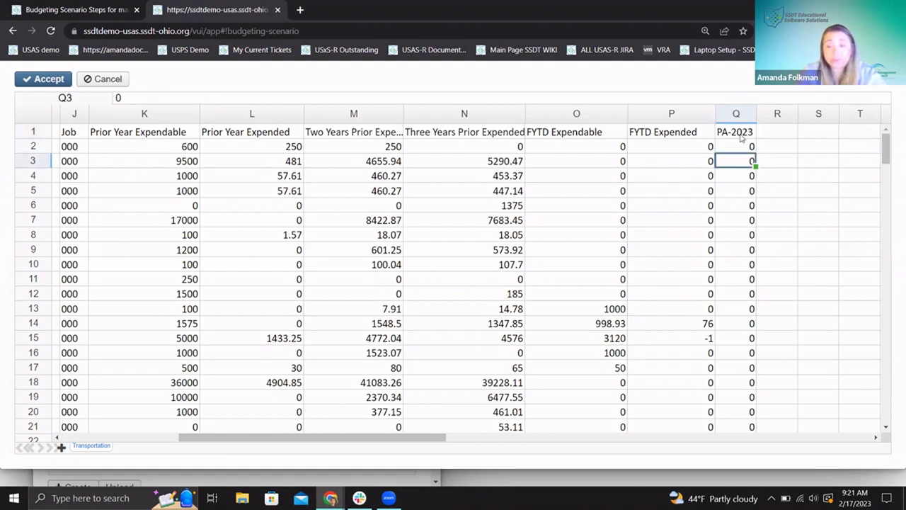
click(741, 137)
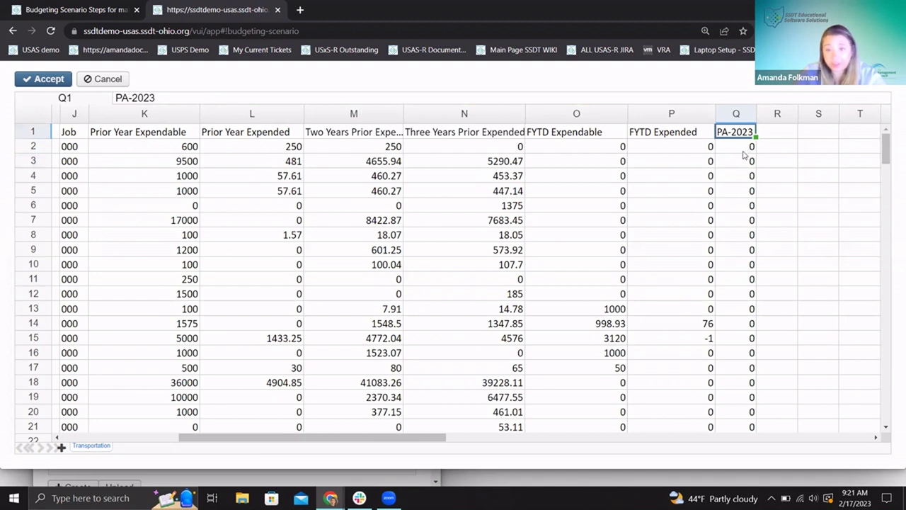
Examine the PA-2023 column and row 13's amounts from Prior Year Expendable through FYTD Expendable.
click(747, 150)
click(745, 138)
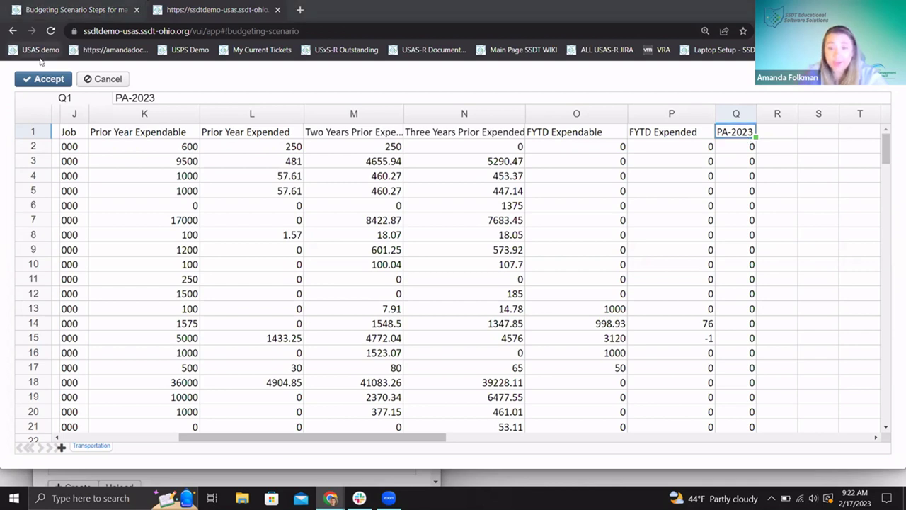
click(742, 159)
click(744, 138)
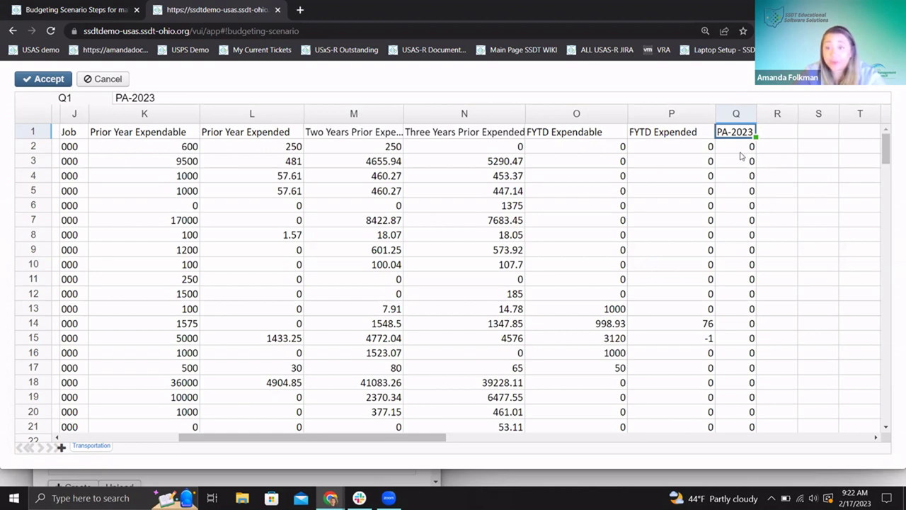
key(Down)
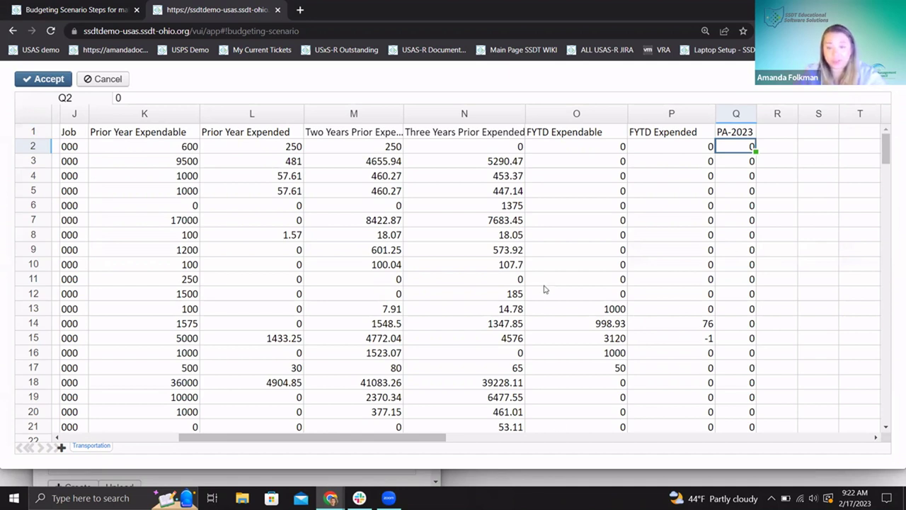
click(499, 310)
click(559, 310)
drag(340, 304, 158, 318)
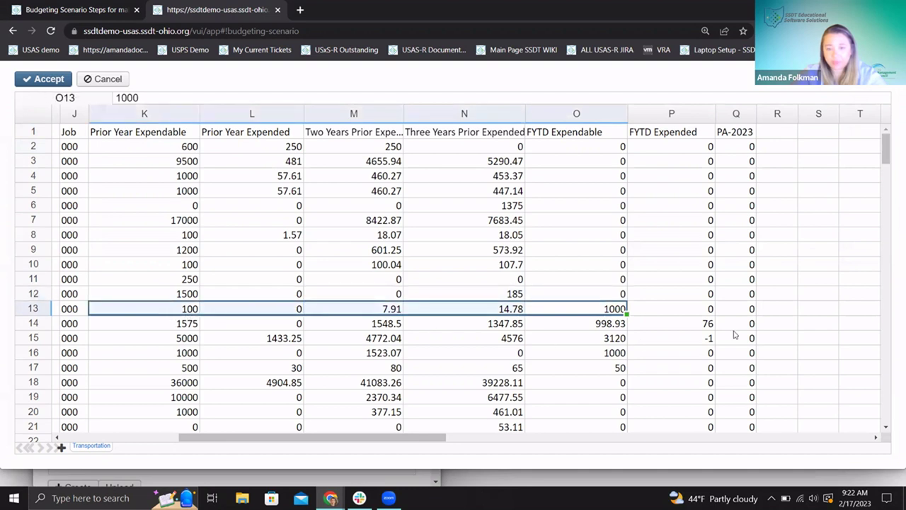
click(568, 309)
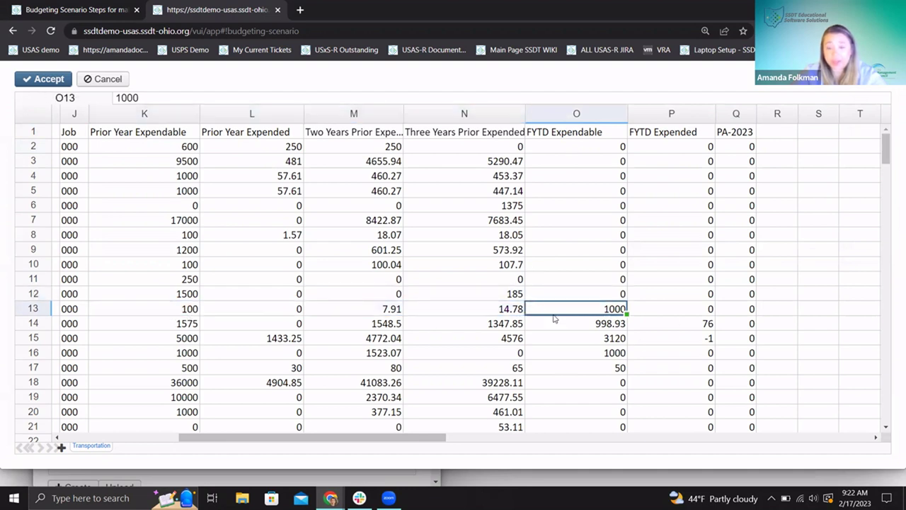
Narrow the Prior Year Expendable, Prior Year Expended, Two Years Prior and Three Years Prior Expended columns to bring the account codes alongside the FYTD amounts.
drag(433, 444, 407, 442)
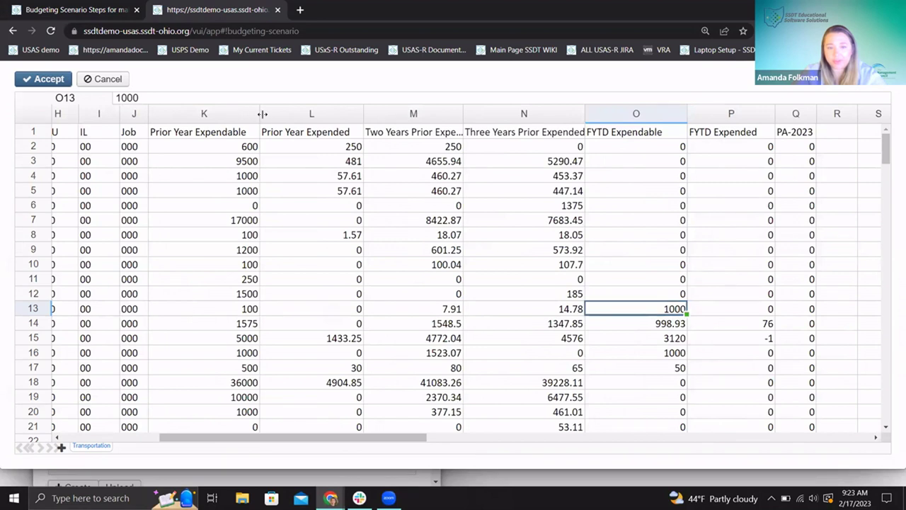
drag(261, 115, 176, 111)
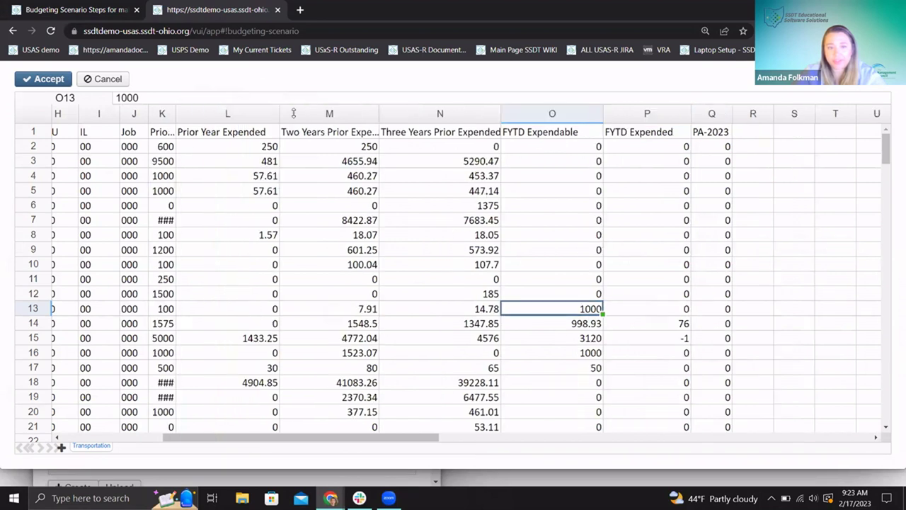
drag(275, 113, 202, 116)
drag(332, 114, 219, 119)
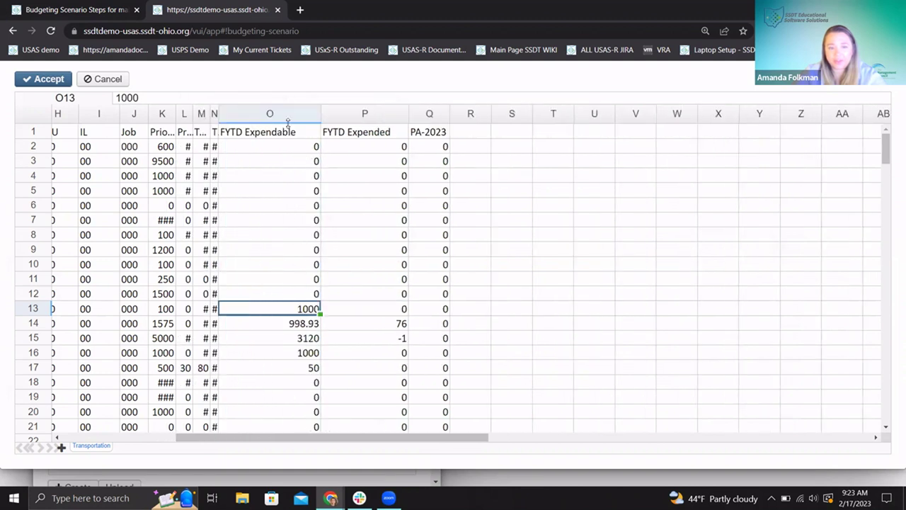
drag(397, 441, 260, 424)
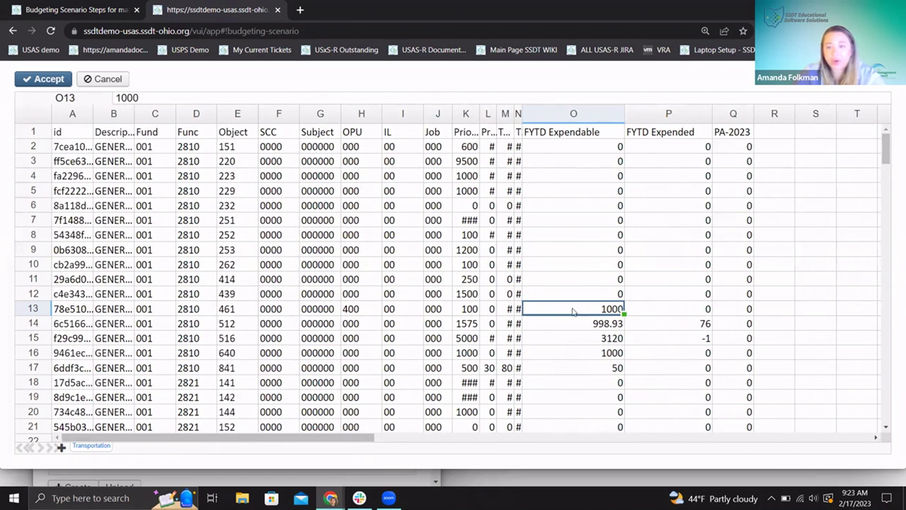
Widen the PA-2023 column and enter 1500 there for the function 2810, object 461 account in row 13.
click(579, 329)
key(Up)
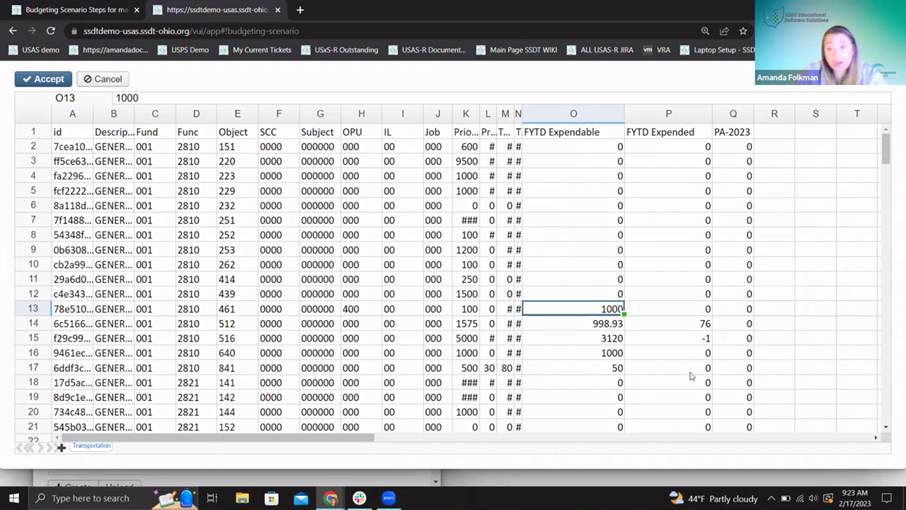
drag(754, 117, 779, 121)
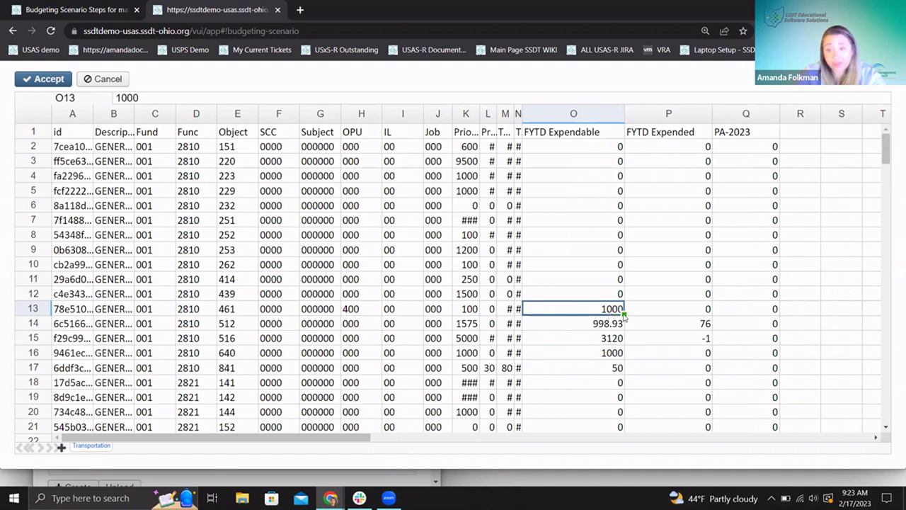
click(733, 310)
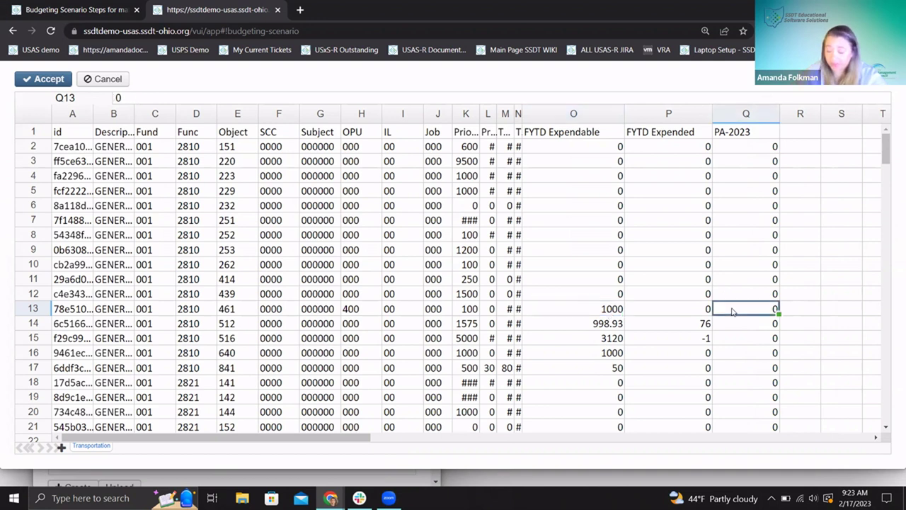
text(1500)
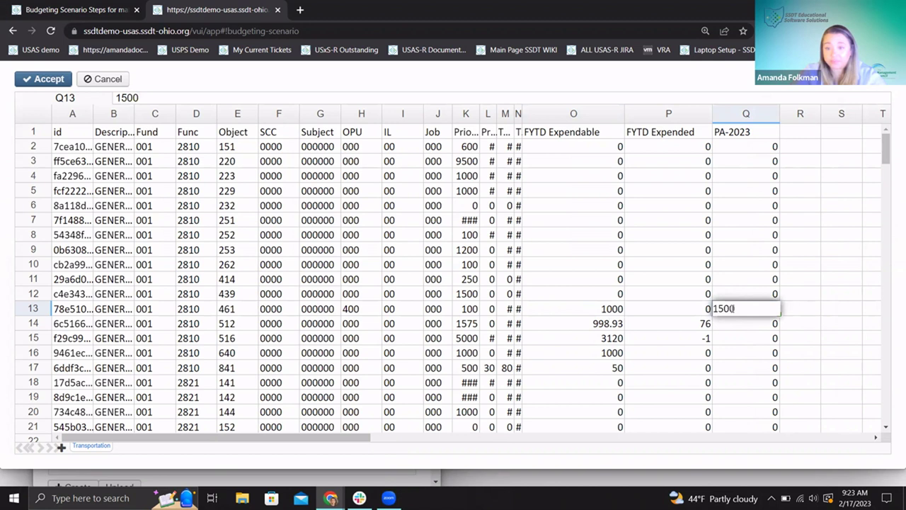
click(815, 308)
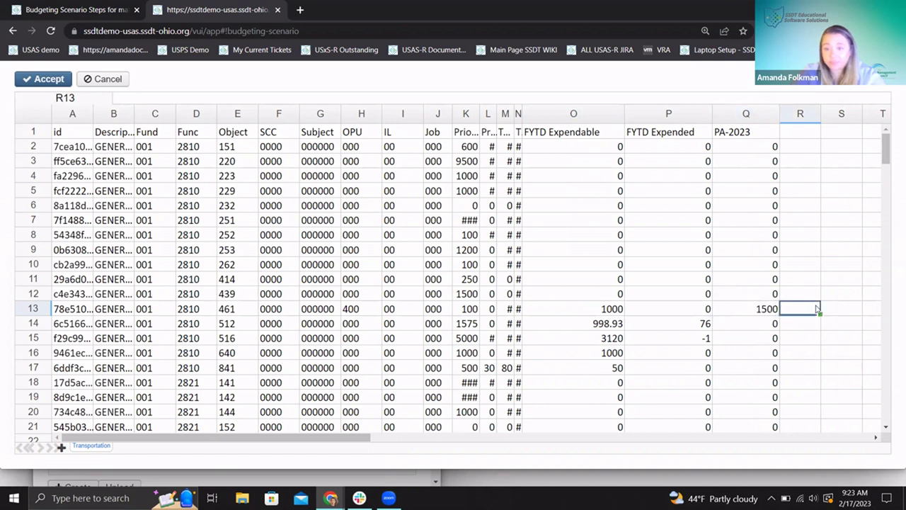
click(752, 317)
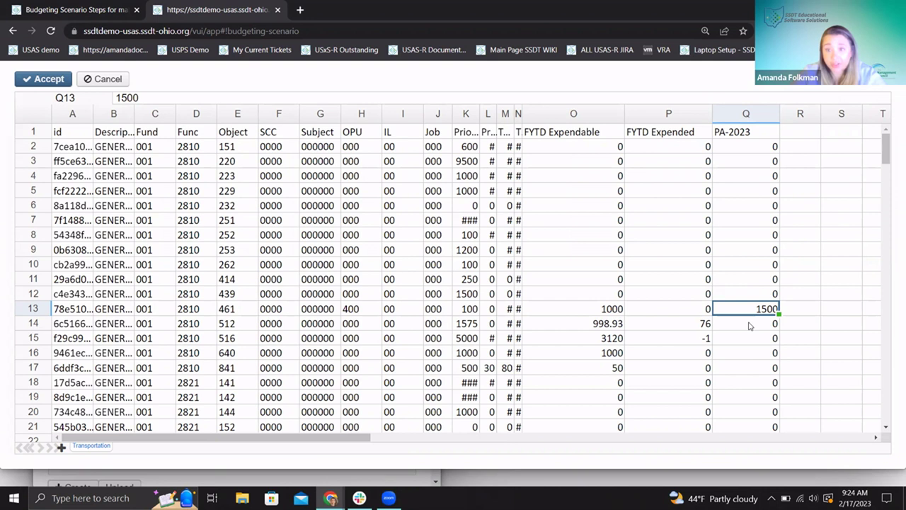
click(803, 323)
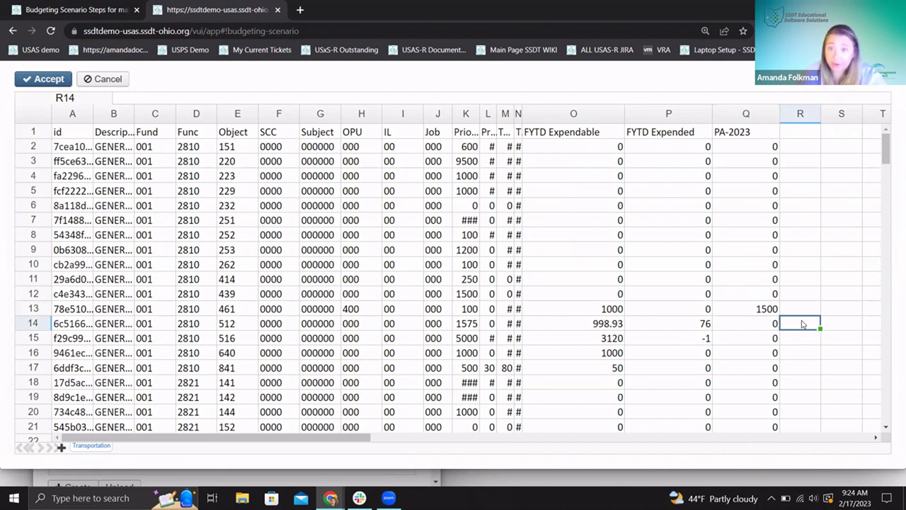
click(734, 312)
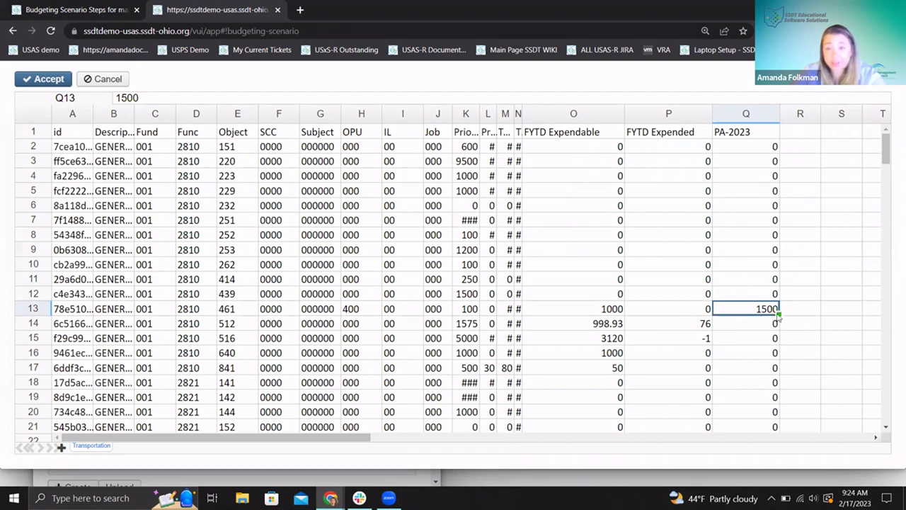
click(761, 329)
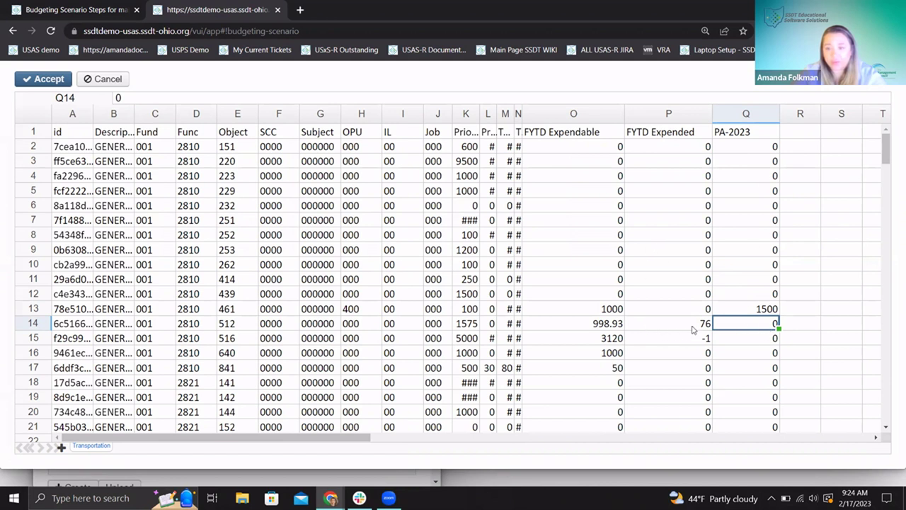
Set PA-2023 for the function 2821, object 232 account in row 26 with the formula =O26, referencing its FYTD Expendable amount.
scroll(692, 329, down, 1)
scroll(690, 269, down, 3)
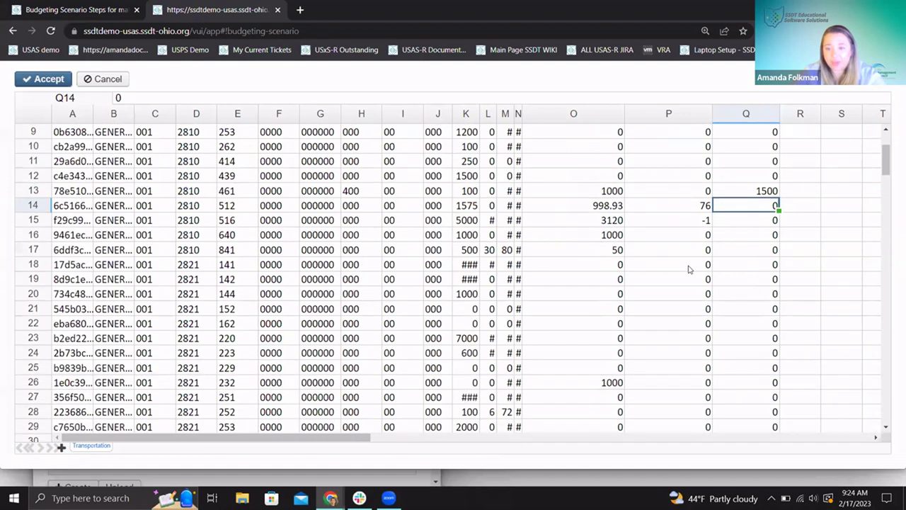
scroll(698, 319, up, 3)
scroll(773, 174, up, 2)
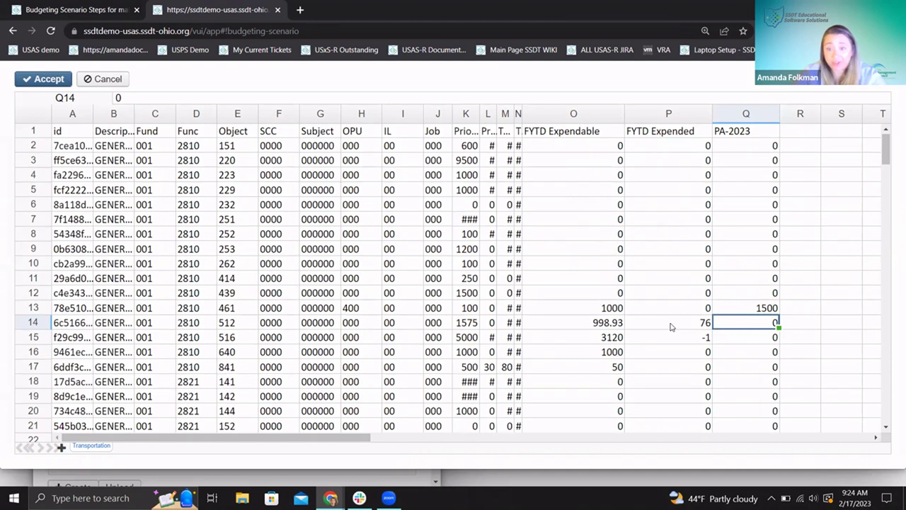
scroll(671, 324, down, 4)
click(732, 324)
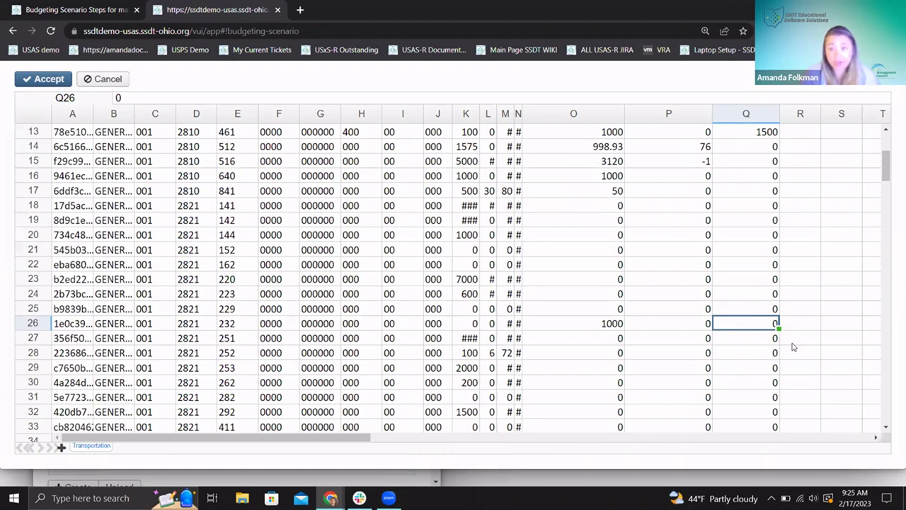
text(=)
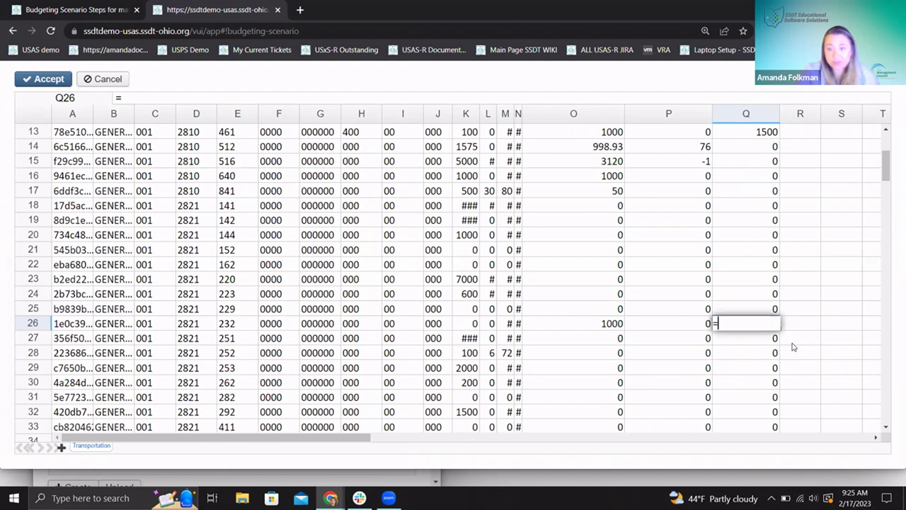
click(565, 325)
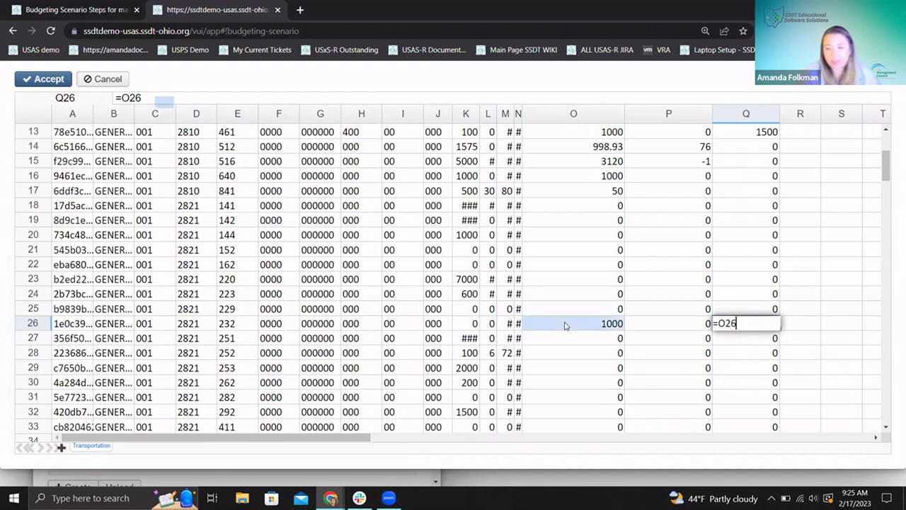
key(Return)
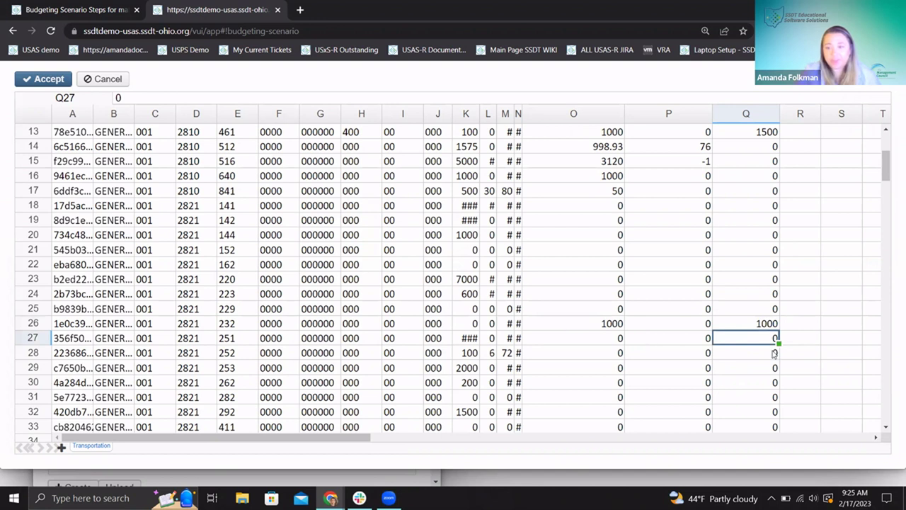
click(730, 327)
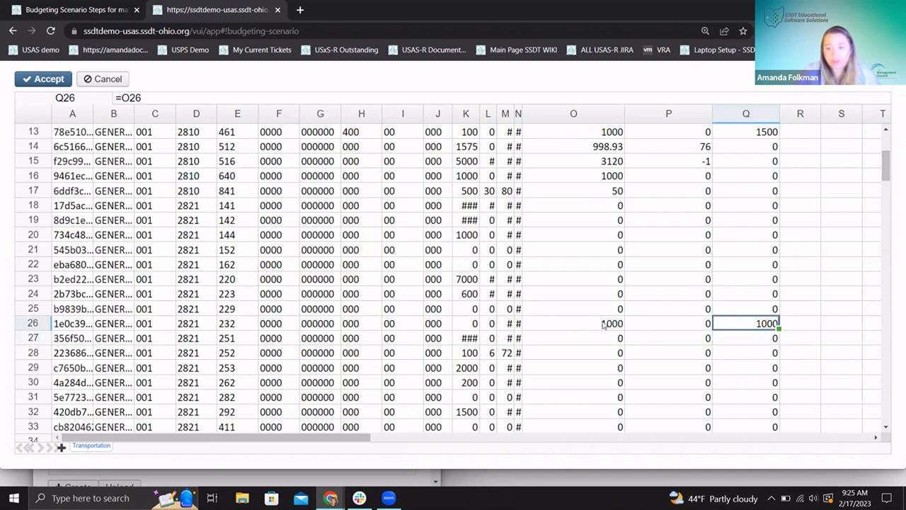
Look through the rest of the Transportation sheet's accounts, comparing their FYTD Expendable amounts with the PA-2023 column.
scroll(585, 326, up, 3)
scroll(586, 326, down, 1)
scroll(586, 326, down, 4)
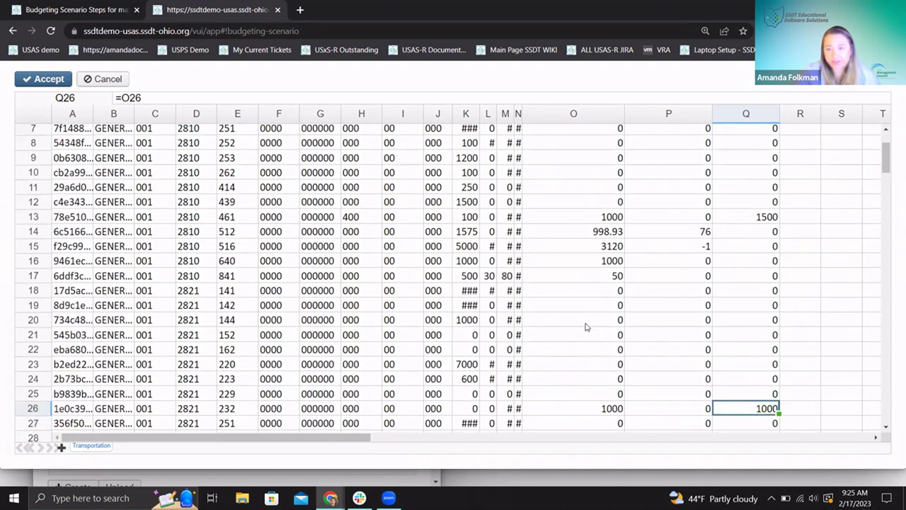
scroll(636, 273, down, 1)
scroll(637, 360, down, 3)
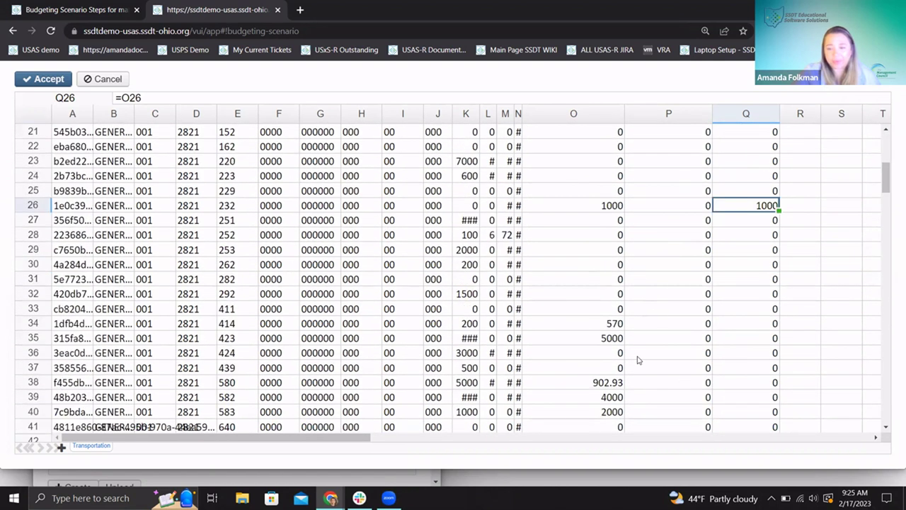
scroll(637, 360, up, 3)
scroll(637, 359, up, 2)
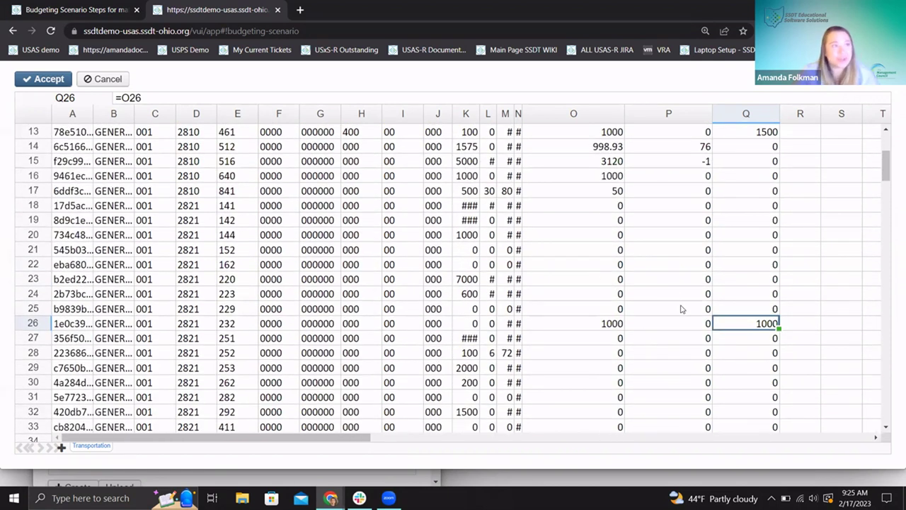
click(747, 381)
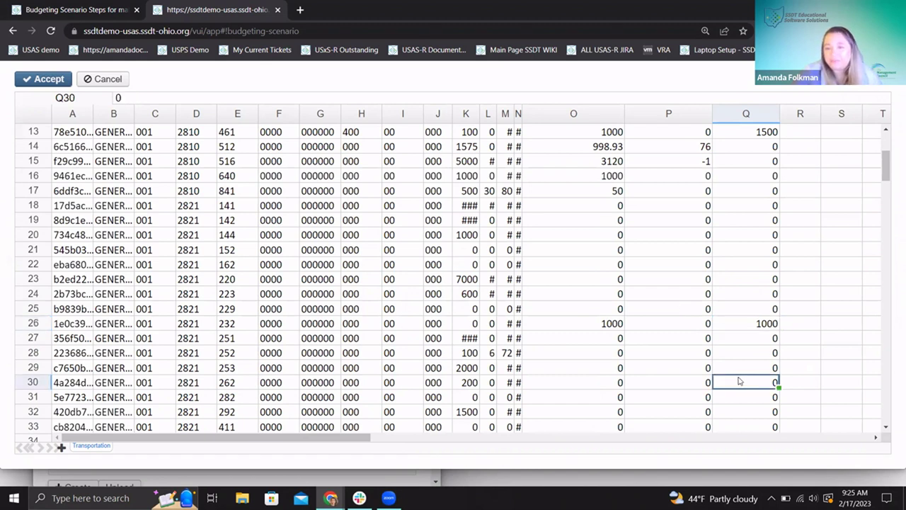
scroll(739, 381, down, 12)
scroll(739, 381, up, 16)
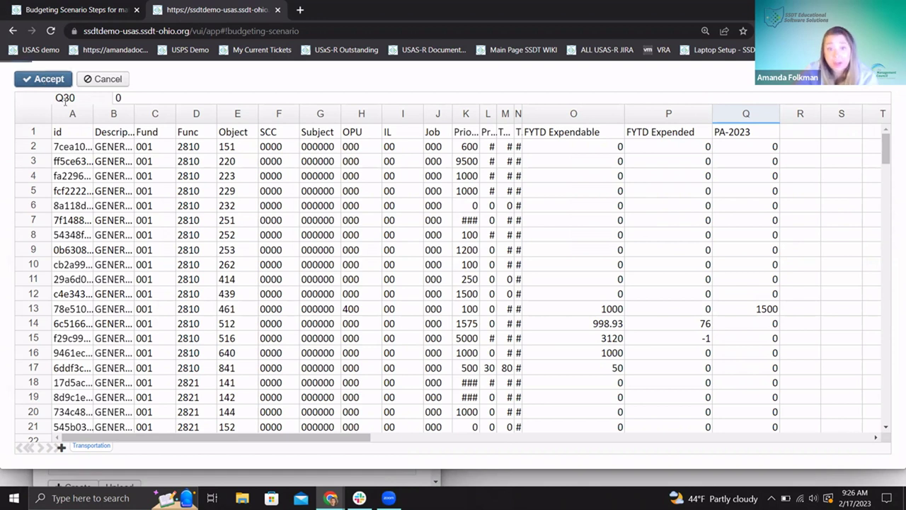
Accept the Transportation sheet edits and start creating another budgeting sheet in the Adjustments ASF scenario.
click(44, 79)
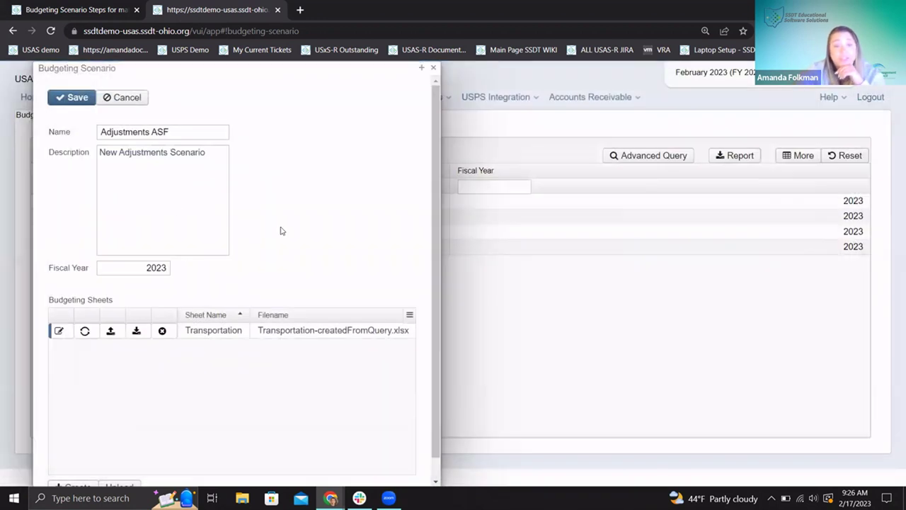
scroll(228, 212, down, 1)
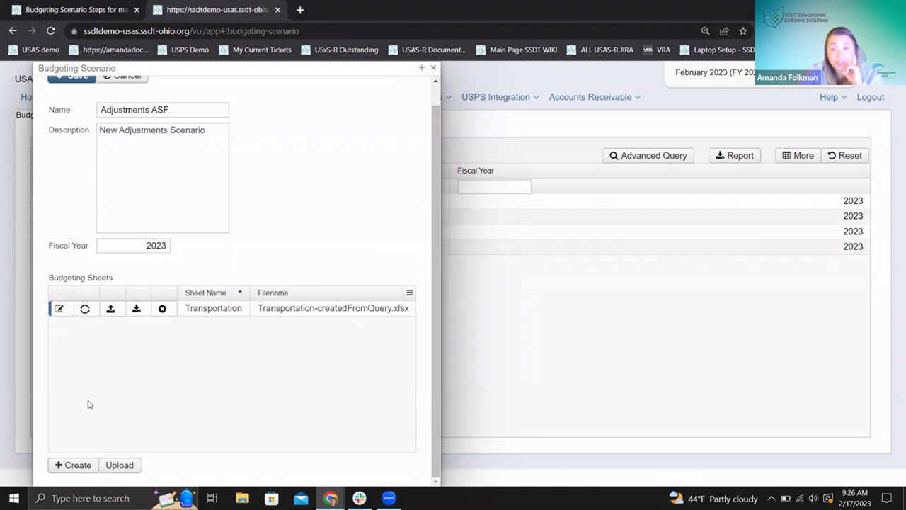
click(77, 471)
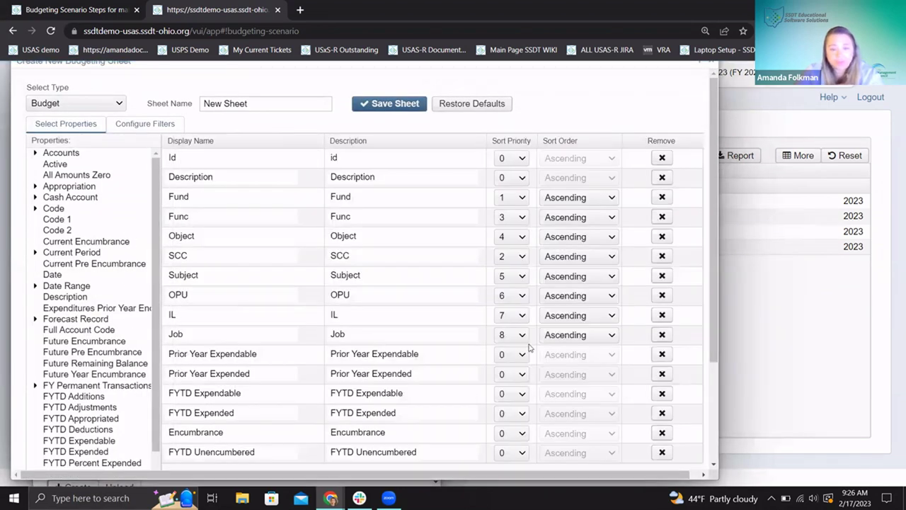
Add a filter to the new budgeting sheet requiring Active to equal t.
click(121, 124)
drag(52, 166, 267, 177)
click(404, 163)
click(386, 184)
click(488, 157)
text(t)
click(457, 223)
Add a second sheet filter requiring the account code's Func to equal 2810.
click(36, 220)
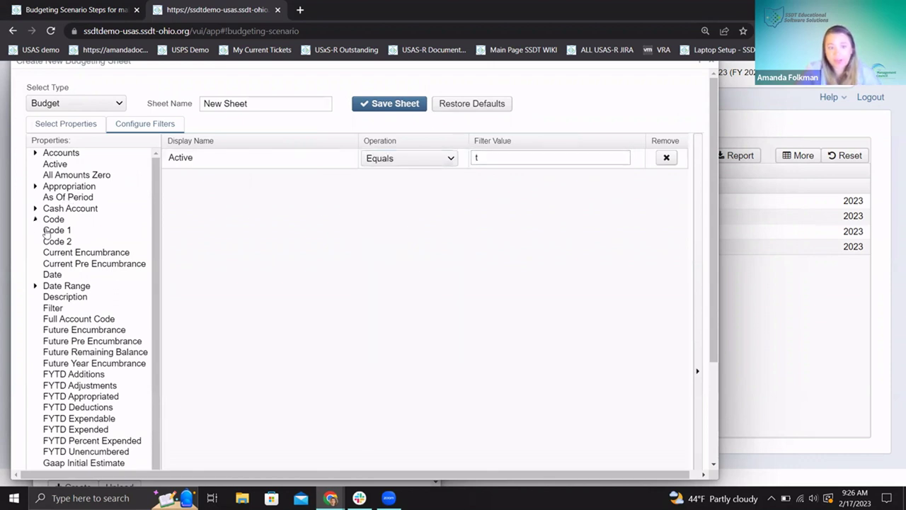
drag(60, 245, 226, 211)
click(388, 179)
click(380, 203)
click(496, 174)
text(2810)
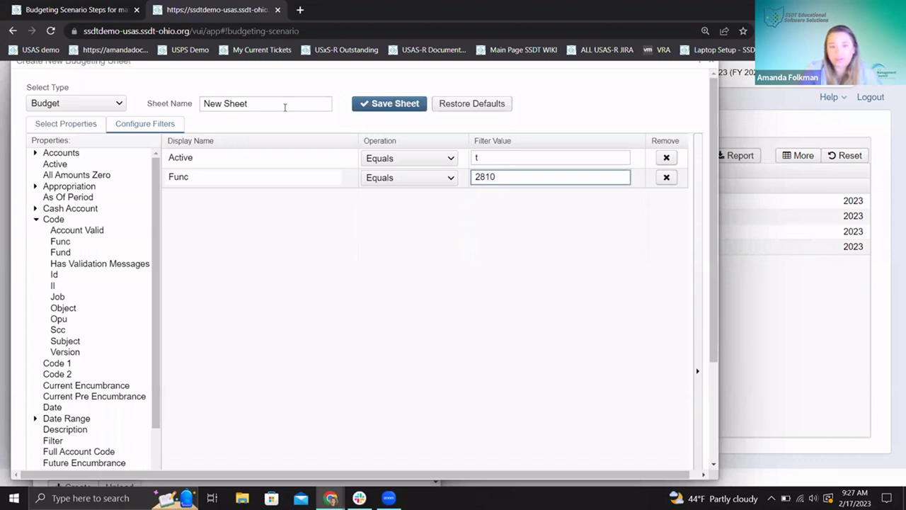
Name the budgeting sheet Transportation 2, save it and confirm its creation.
drag(286, 104, 196, 97)
text(Transportation 2)
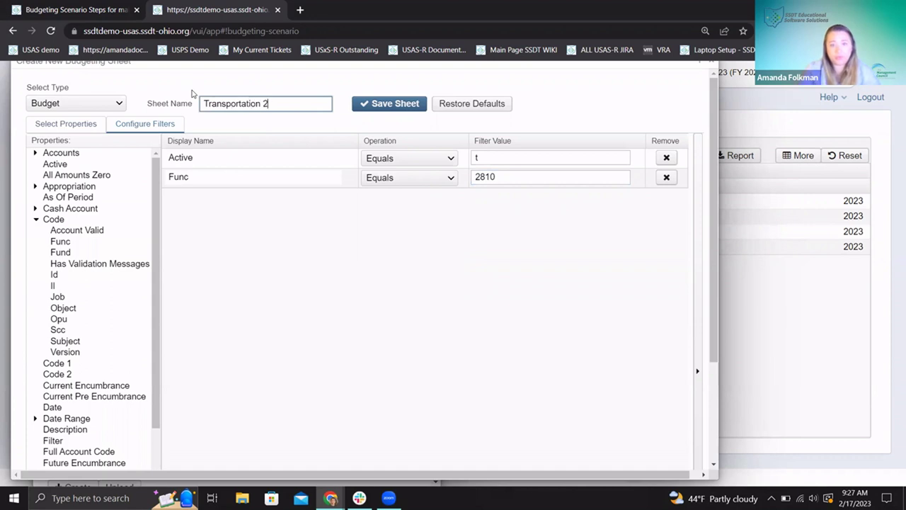
click(376, 106)
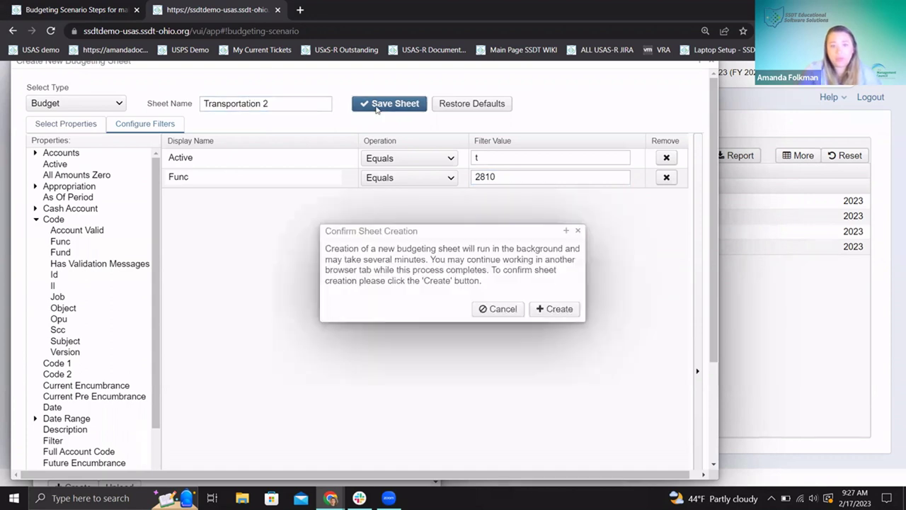
click(546, 309)
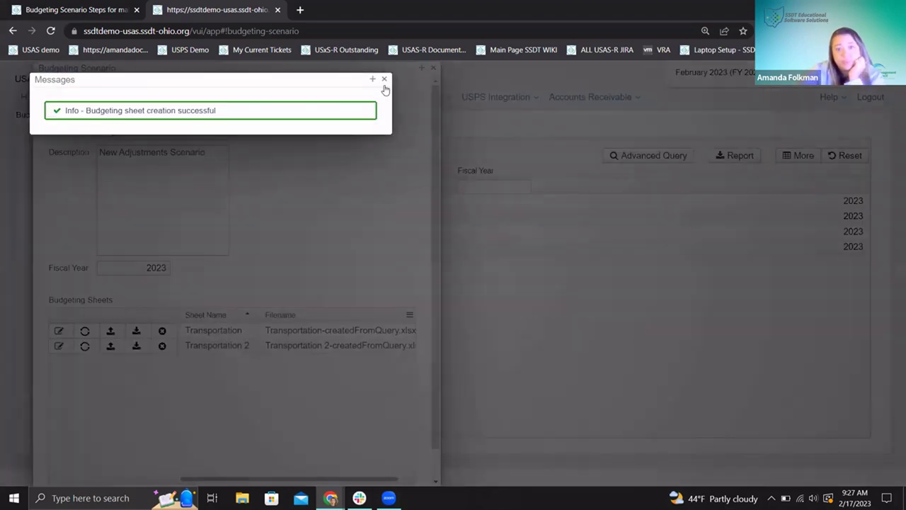
click(384, 80)
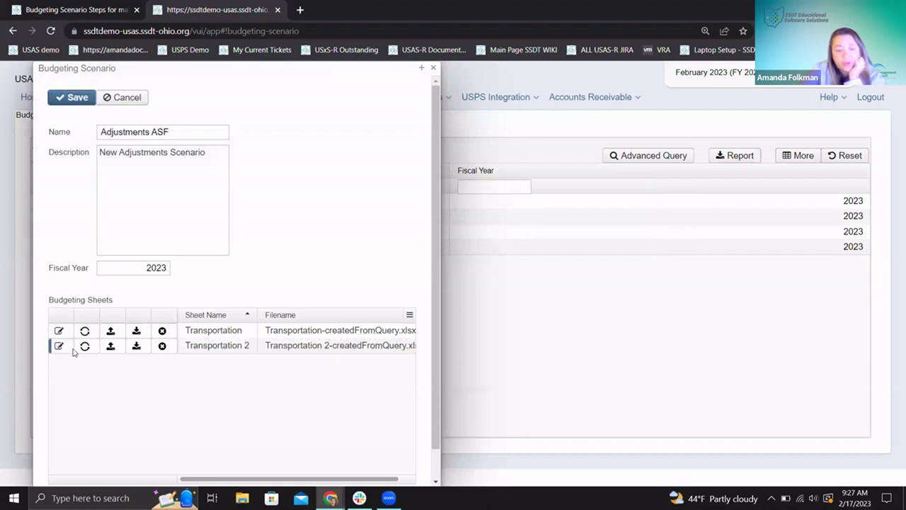
Open the Transportation 2 sheet, check its function 2810 accounts and change the header in cell Q1 to PA-2023.
click(60, 346)
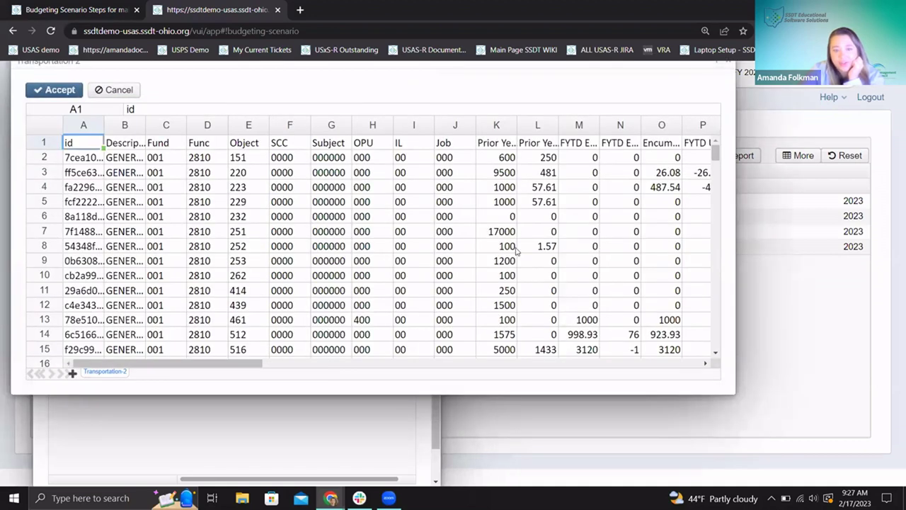
scroll(516, 250, down, 3)
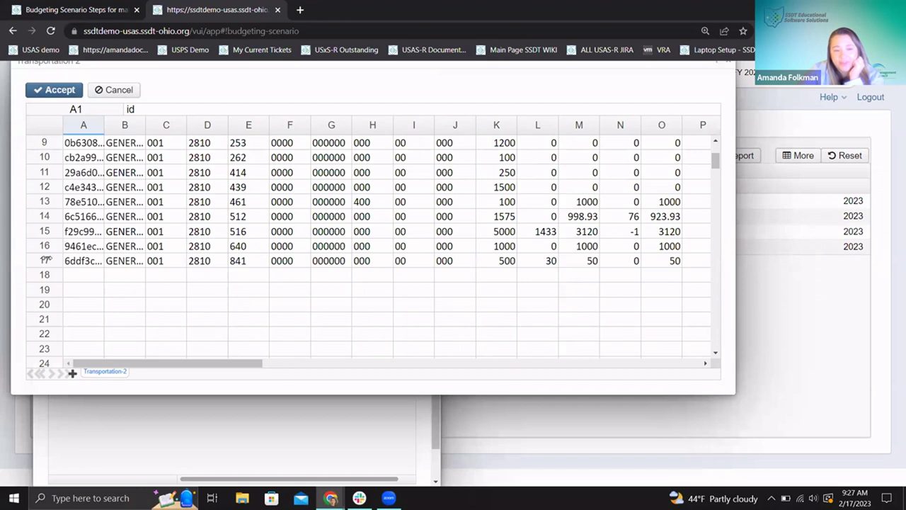
click(45, 259)
scroll(388, 276, up, 3)
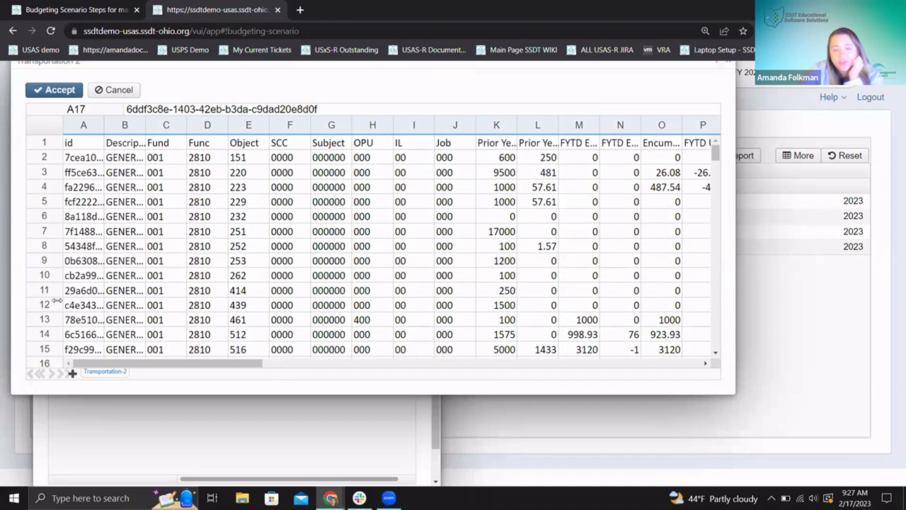
drag(202, 159, 205, 305)
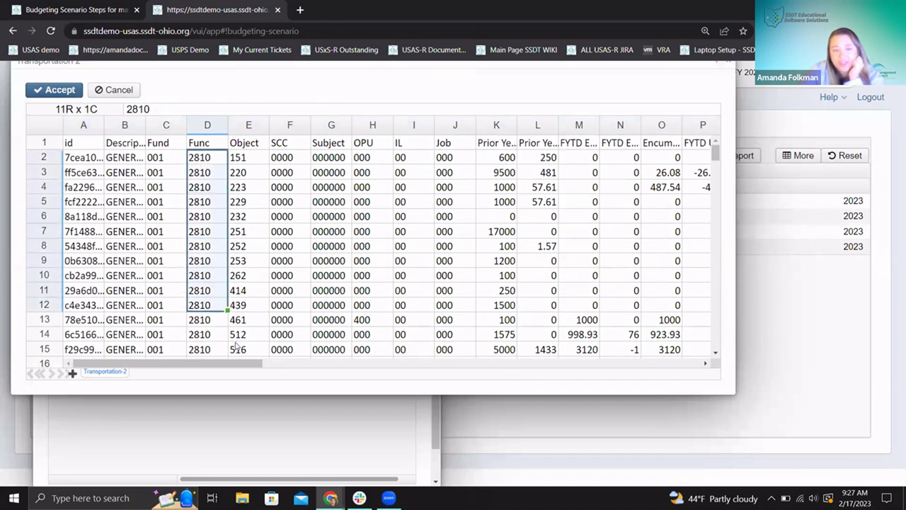
drag(214, 363, 326, 363)
click(560, 142)
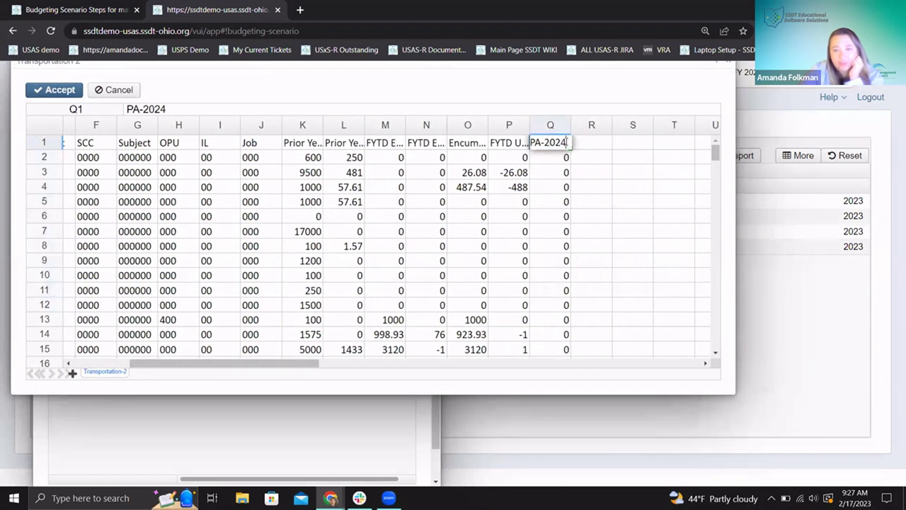
key(BackSpace)
text(3)
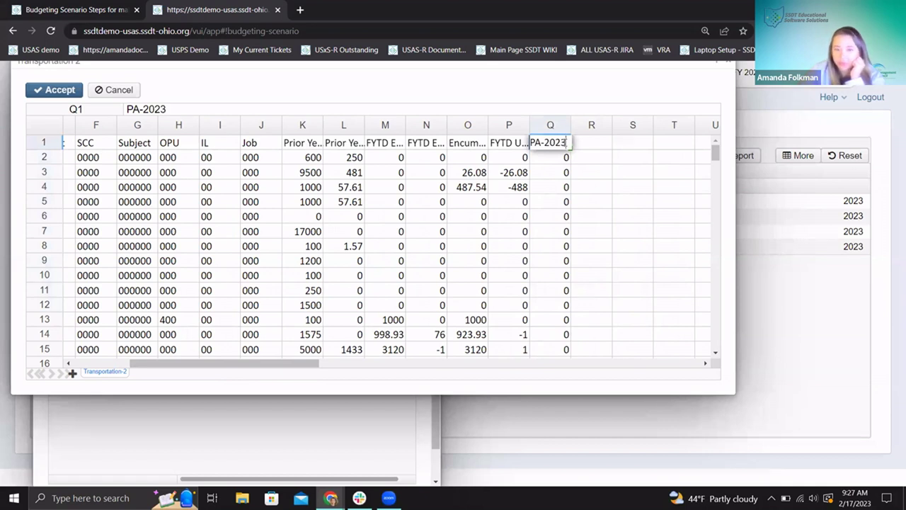
click(549, 216)
Set PA-2023 to 100 for every account in rows 2 to 17 and accept the Transportation 2 sheet.
click(551, 159)
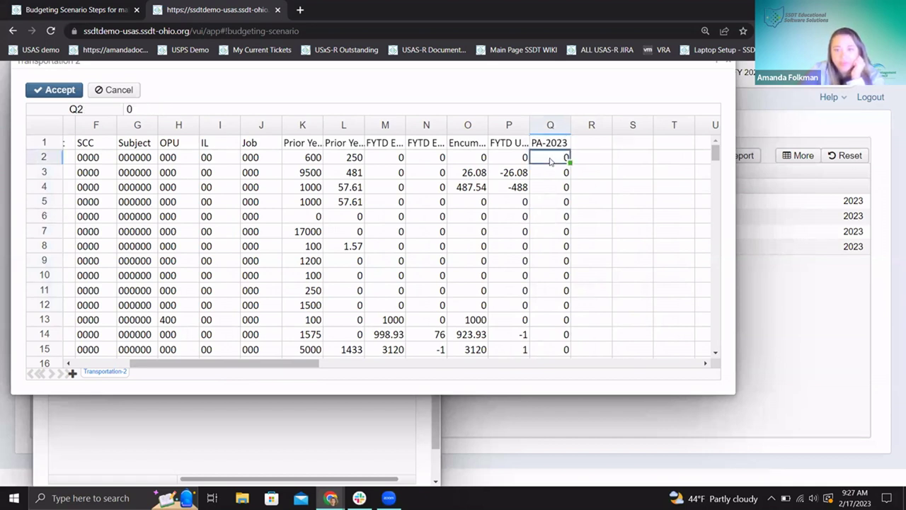
text(1000)
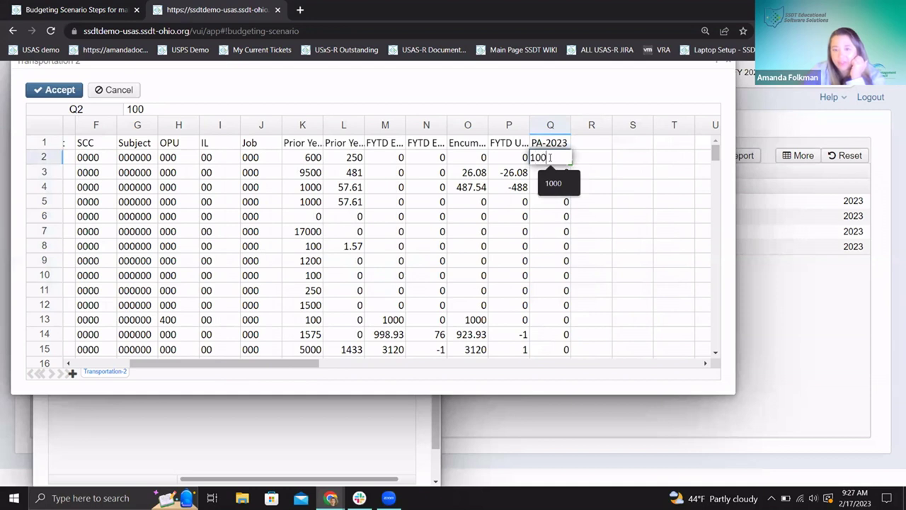
click(546, 232)
click(551, 157)
drag(570, 164, 567, 339)
scroll(570, 312, down, 2)
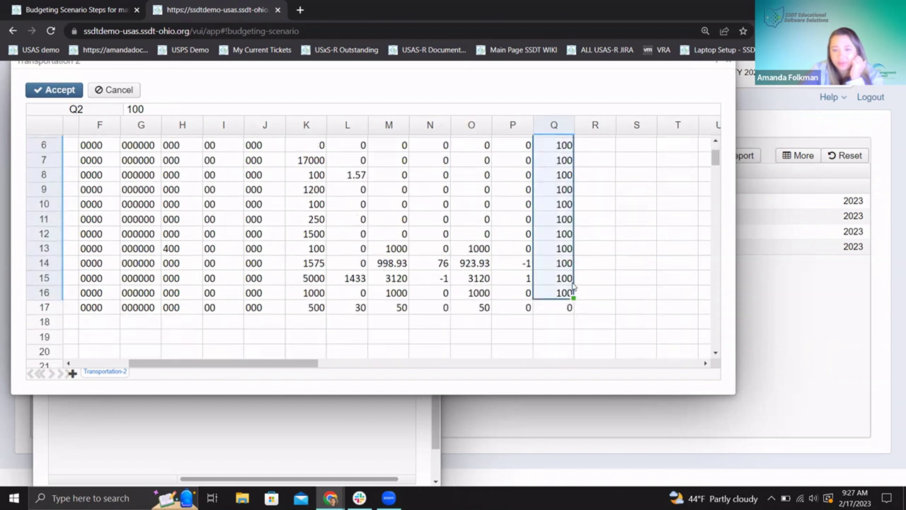
mouse_move(573, 298)
mouse_down()
mouse_move(579, 330)
mouse_move(574, 313)
mouse_up()
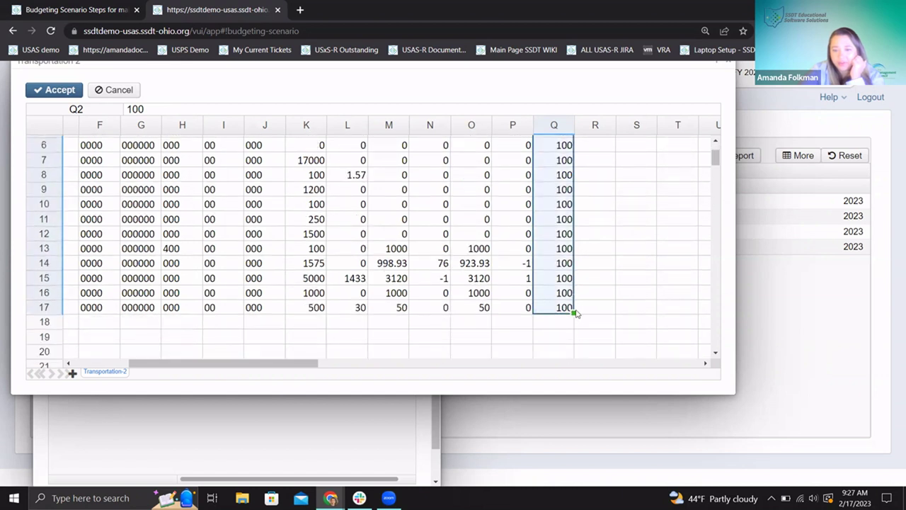
scroll(571, 317, up, 1)
scroll(571, 322, up, 2)
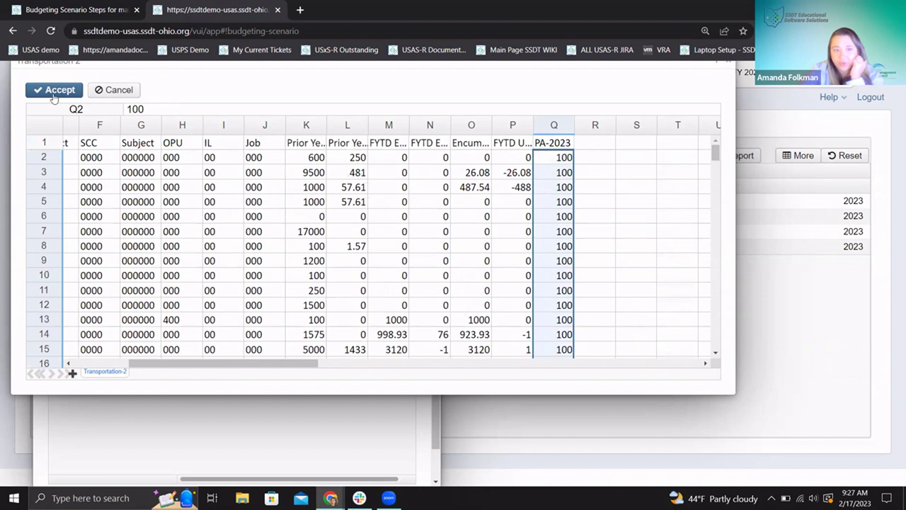
click(57, 90)
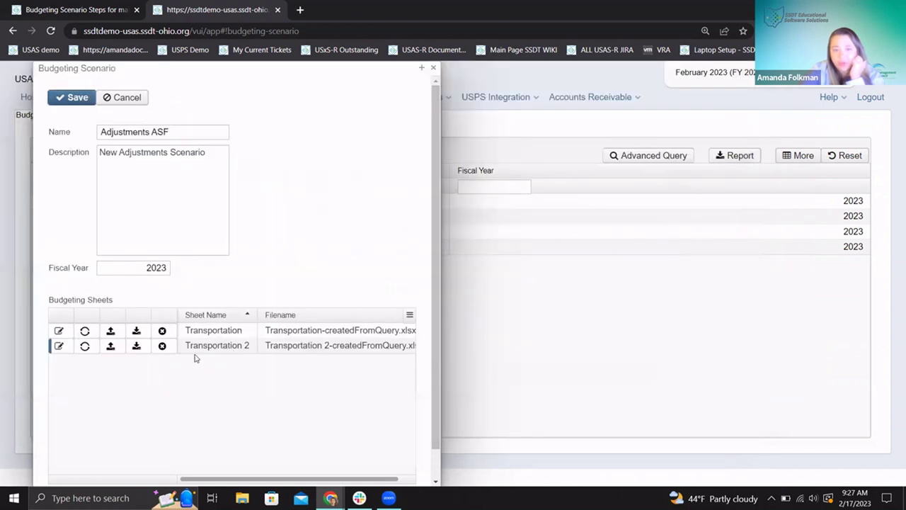
Reopen the Transportation 2 sheet at full size to review its PA-2023 amounts, and close it and the scenario.
click(60, 346)
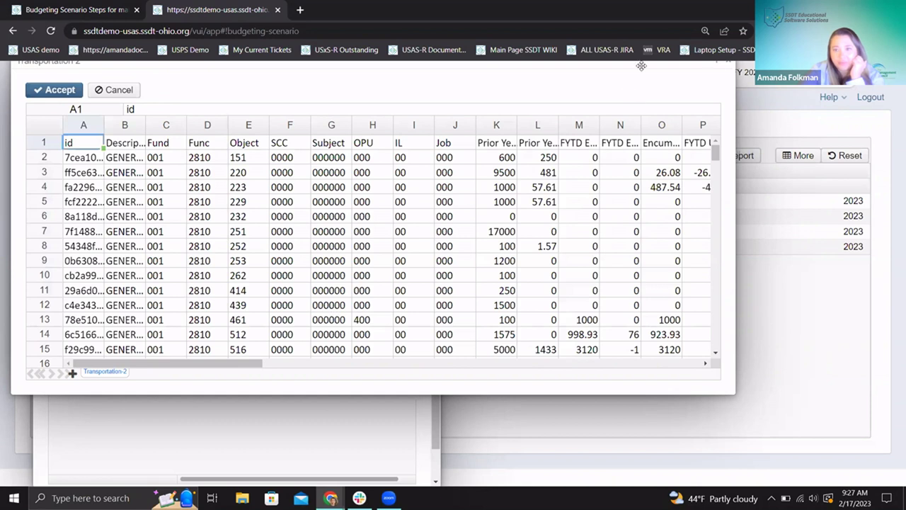
click(717, 62)
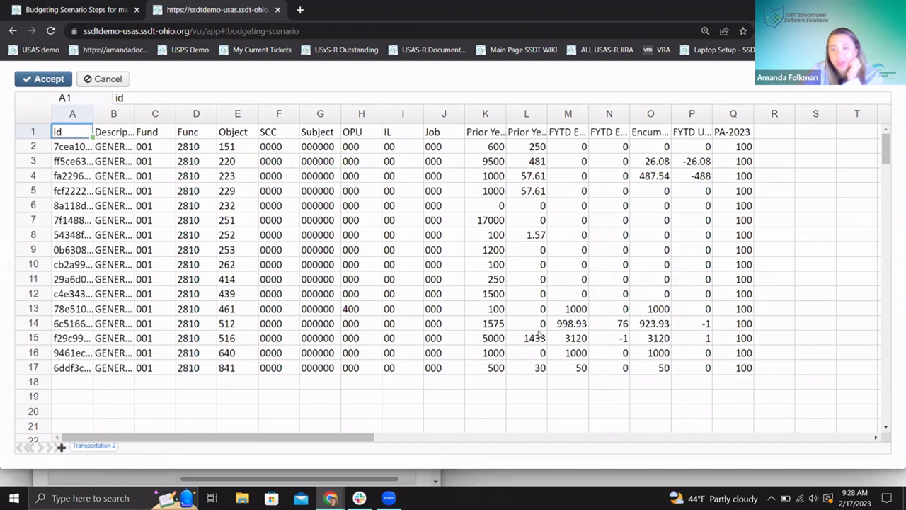
click(113, 79)
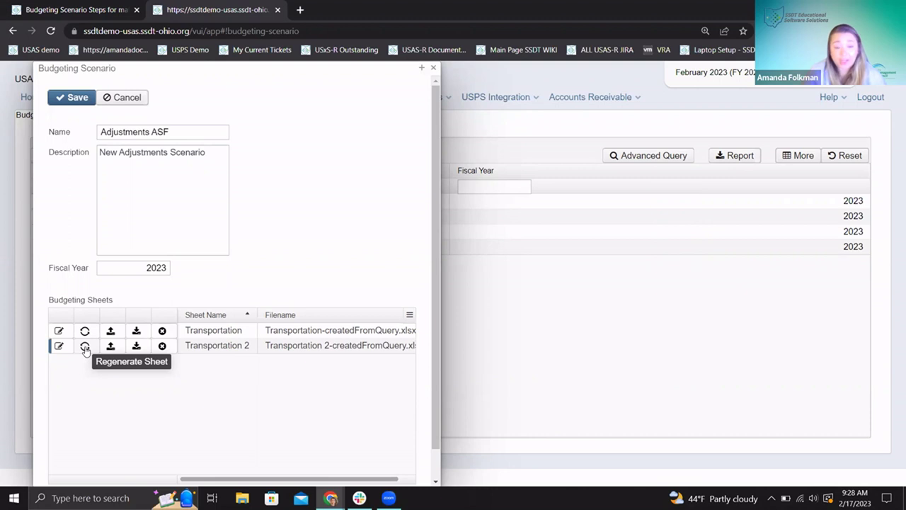
click(433, 68)
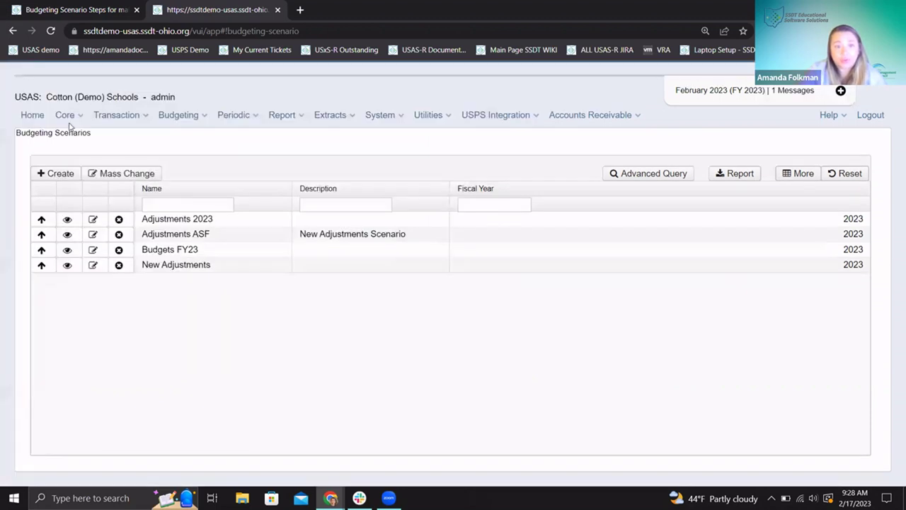
Open the expenditure accounts list and filter Func by =2810.
click(65, 115)
click(75, 134)
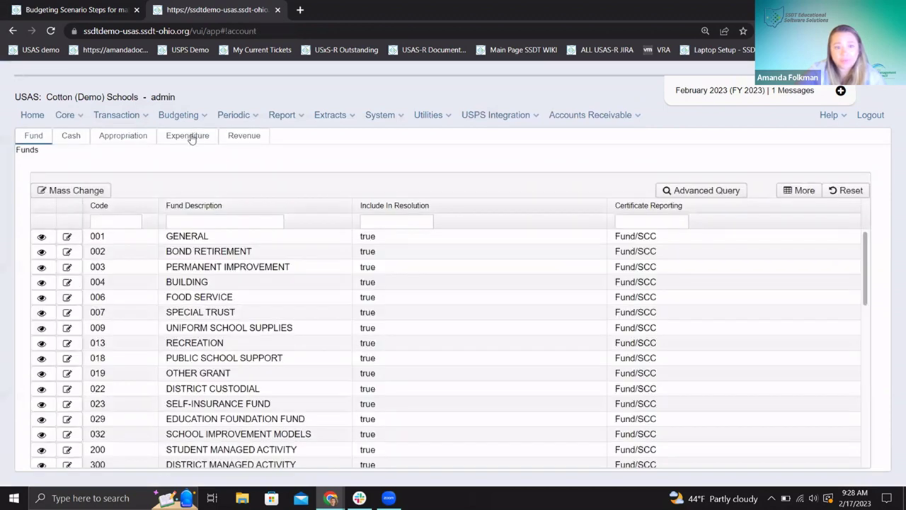
click(190, 137)
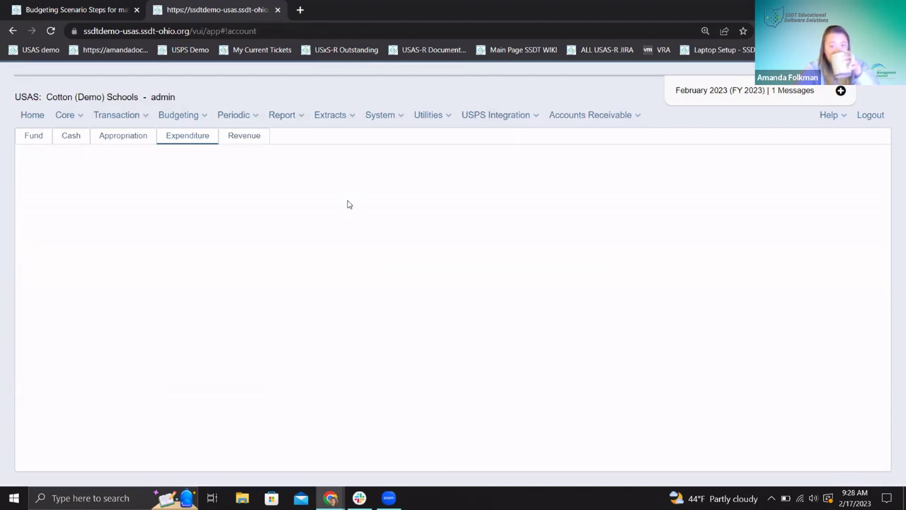
click(197, 220)
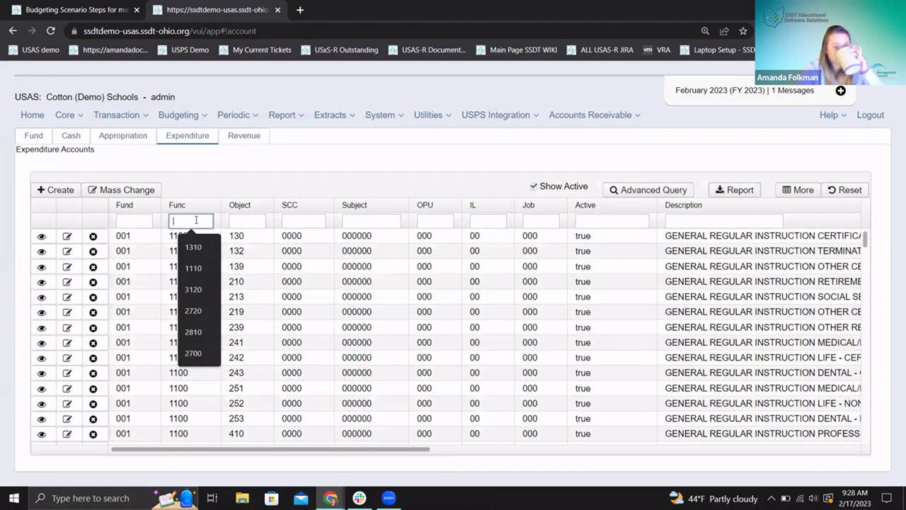
text(=)
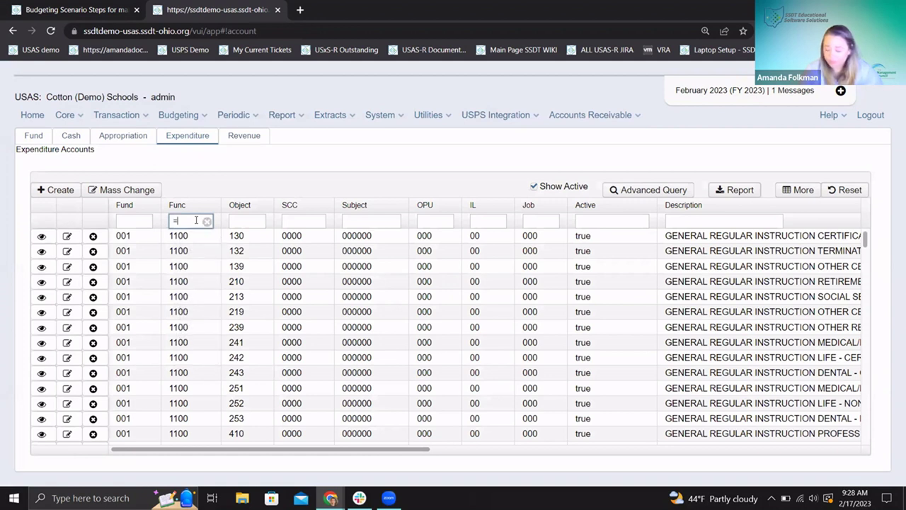
text(2810)
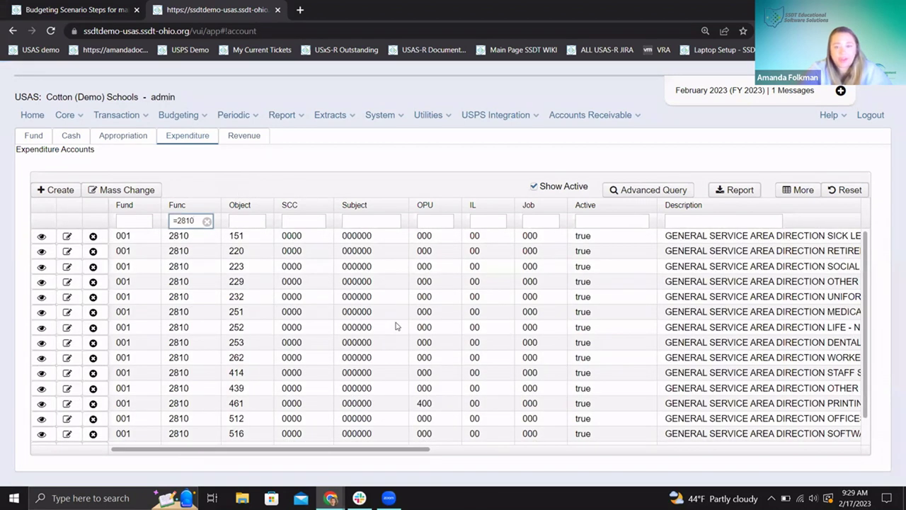
Turn off the active-only display of expenditure accounts and filter the Active column by f.
click(534, 187)
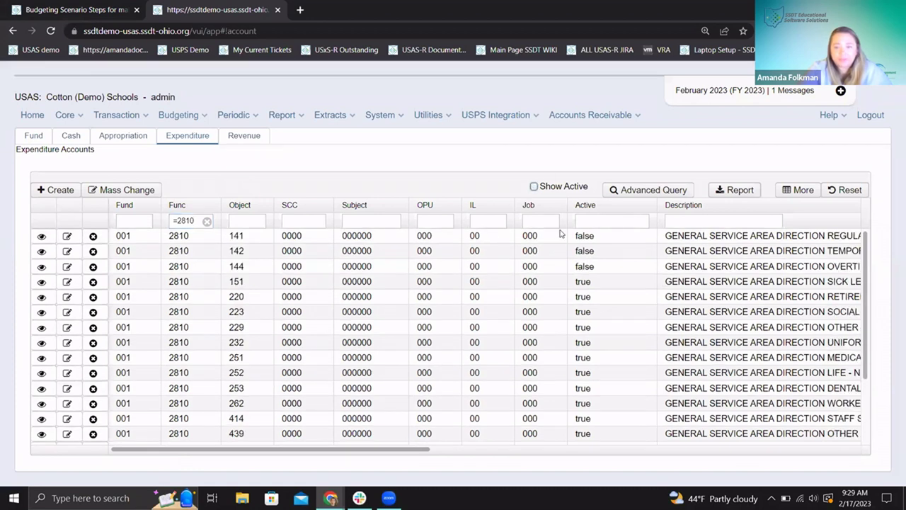
click(609, 220)
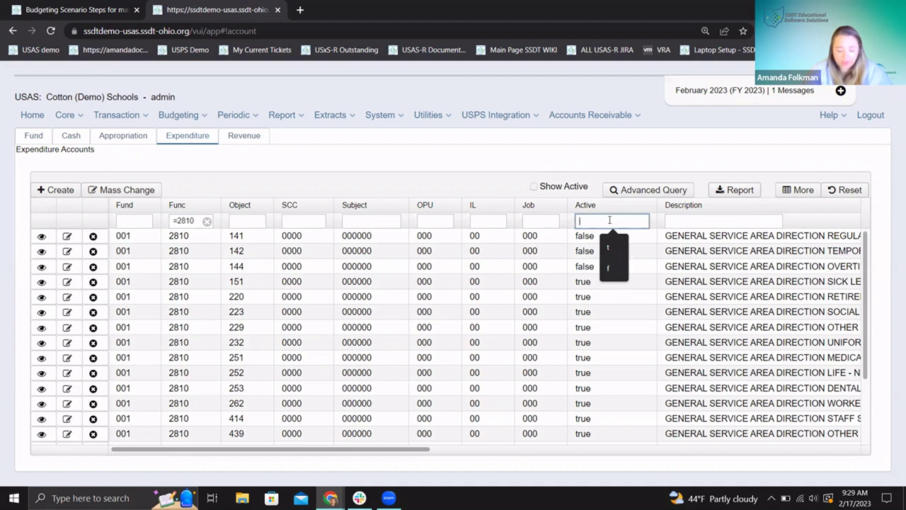
text(f)
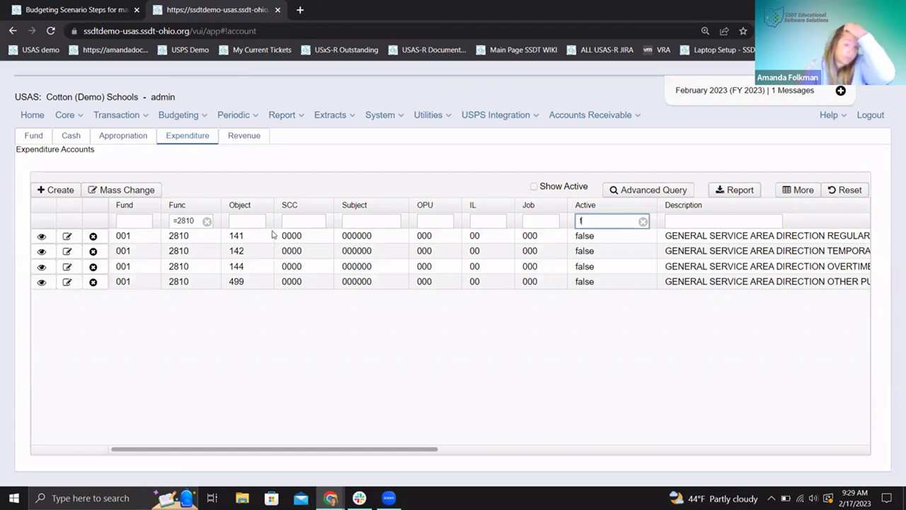
Mark the inactive function 2810, object 141 expenditure account as active and save it.
click(70, 238)
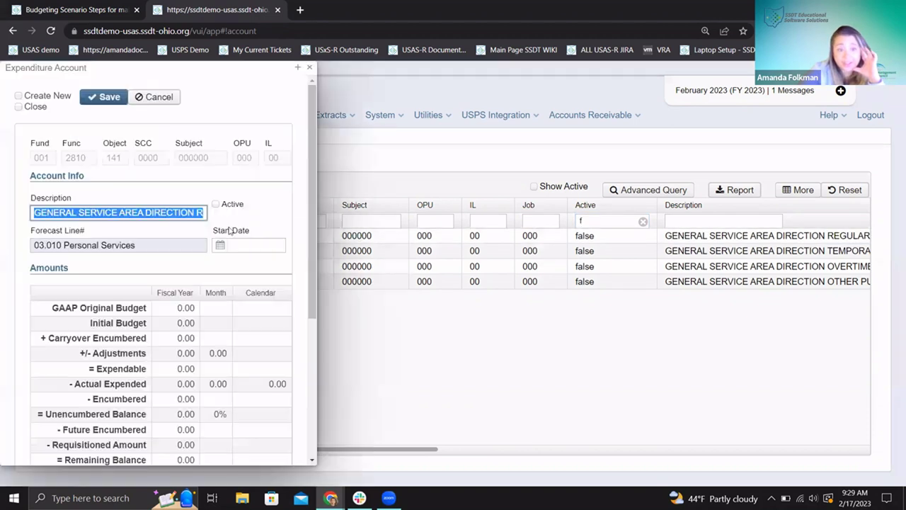
click(217, 204)
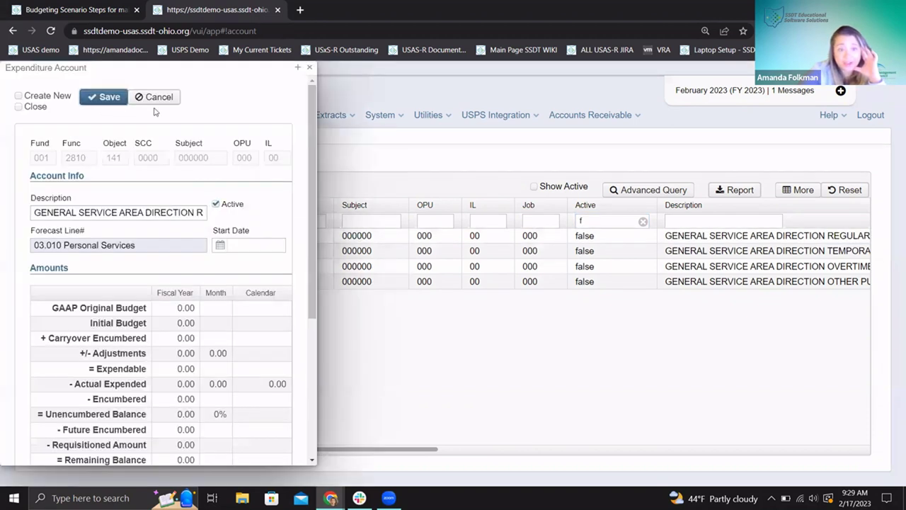
click(103, 96)
click(85, 96)
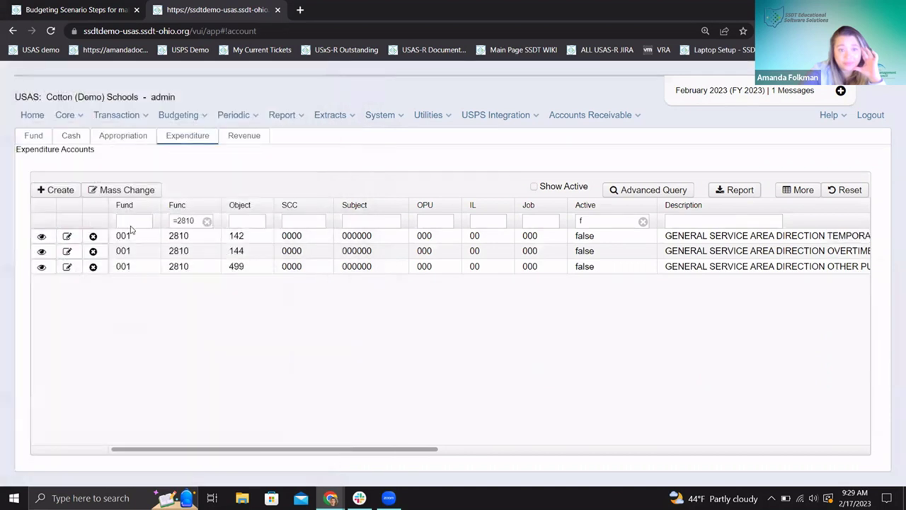
Mark the inactive function 2810, object 144 expenditure account as active and save it.
click(67, 250)
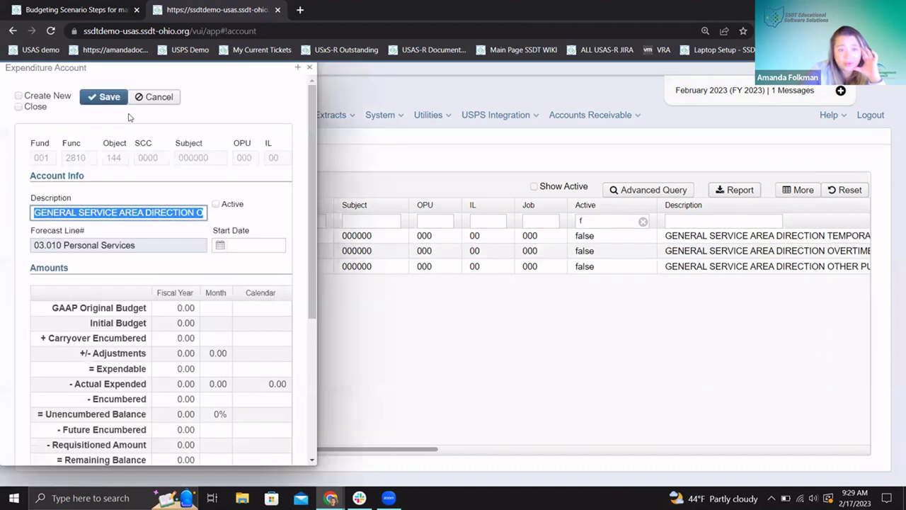
click(216, 205)
click(111, 97)
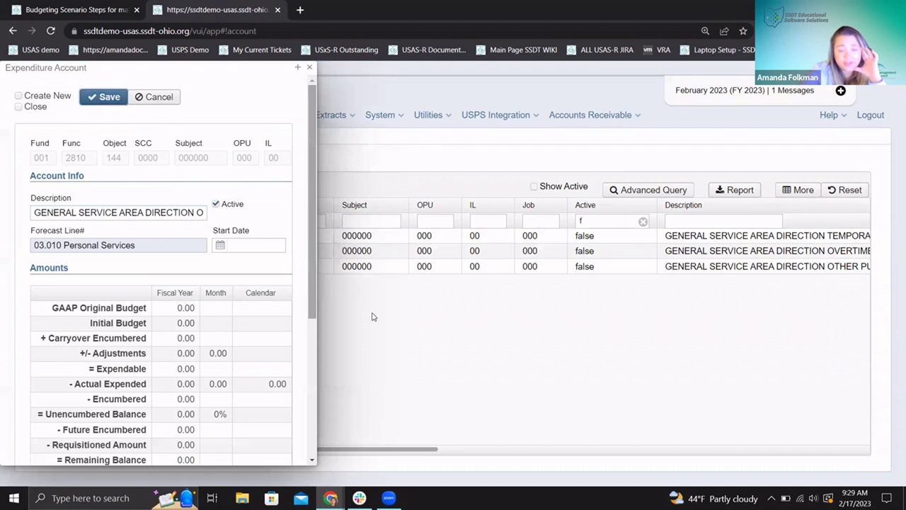
Mark the inactive function 2810, object 142 expenditure account as active and save it.
click(311, 68)
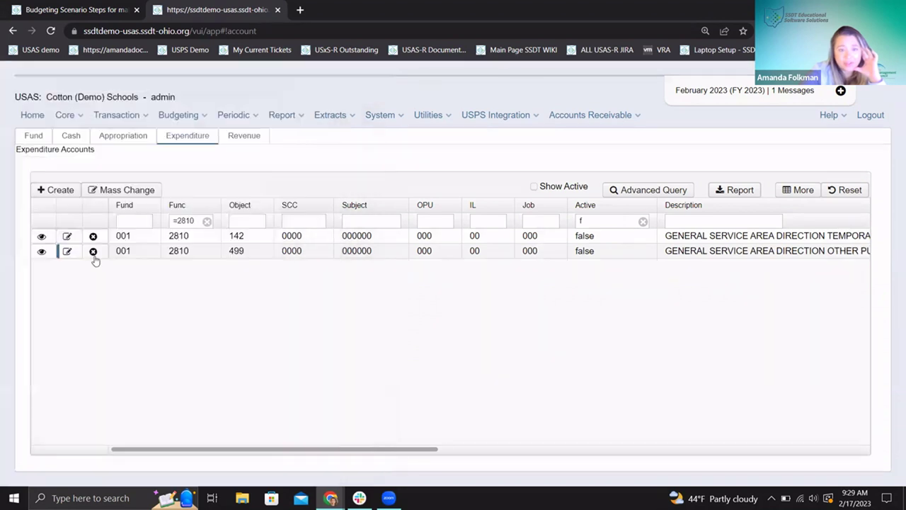
click(68, 236)
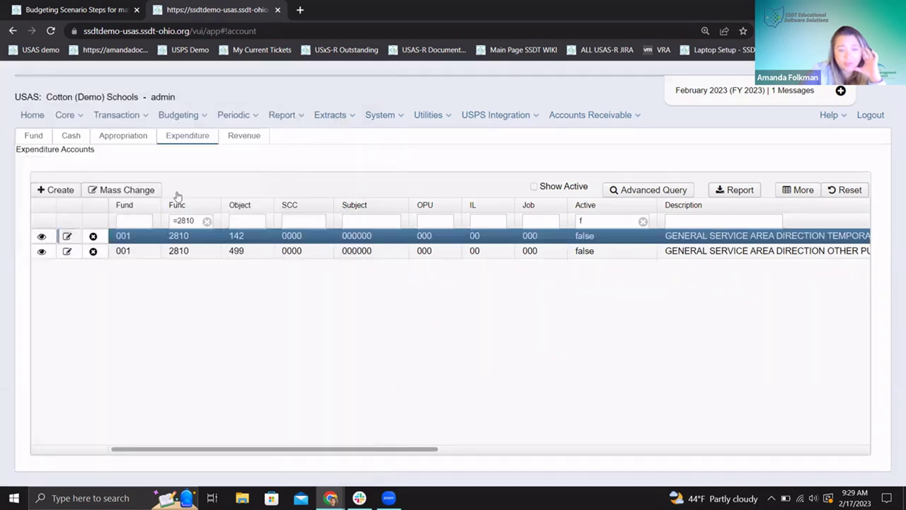
click(216, 205)
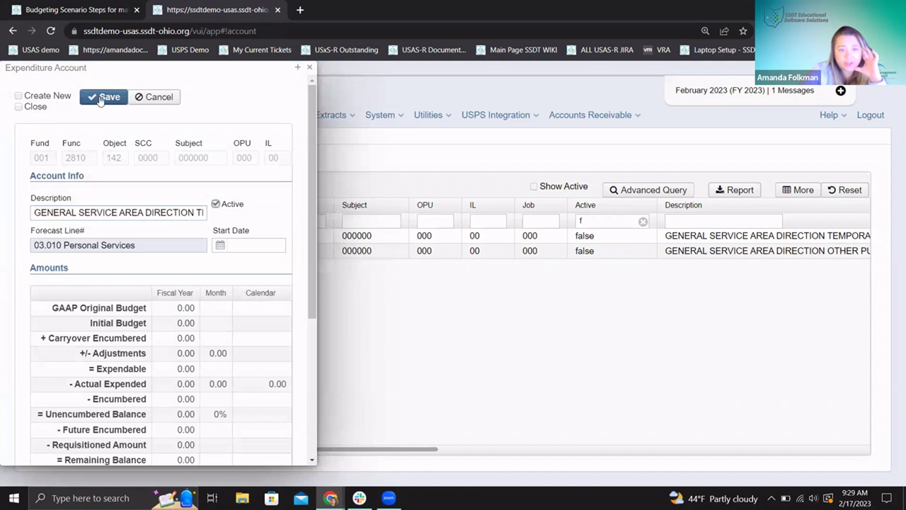
key(Return)
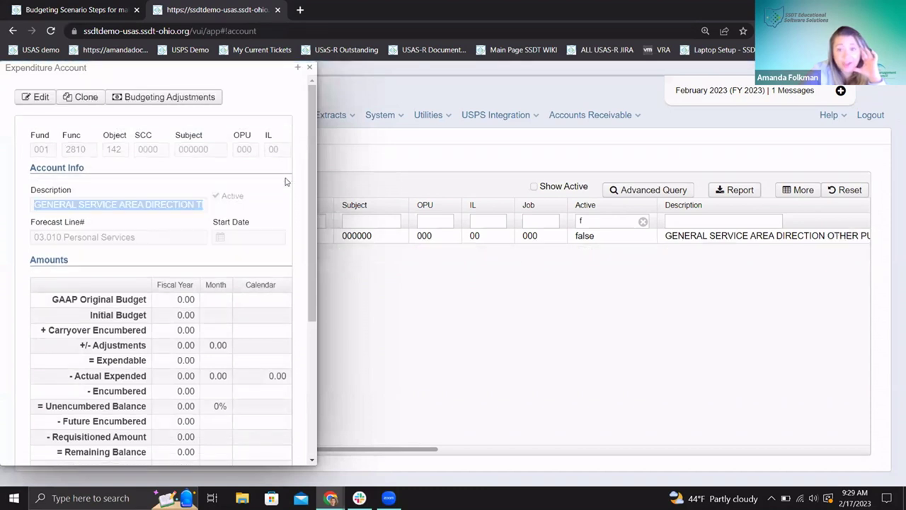
click(310, 67)
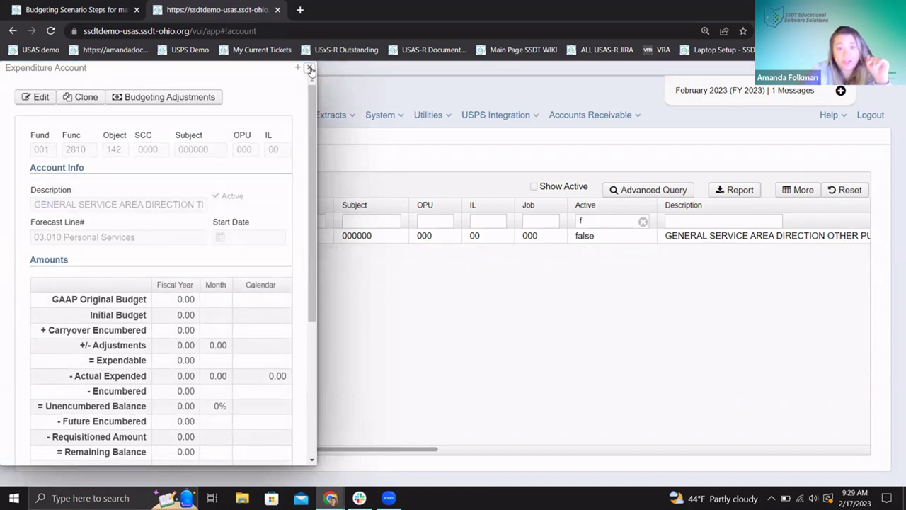
Open the Adjustments ASF budgeting scenario for editing.
click(176, 115)
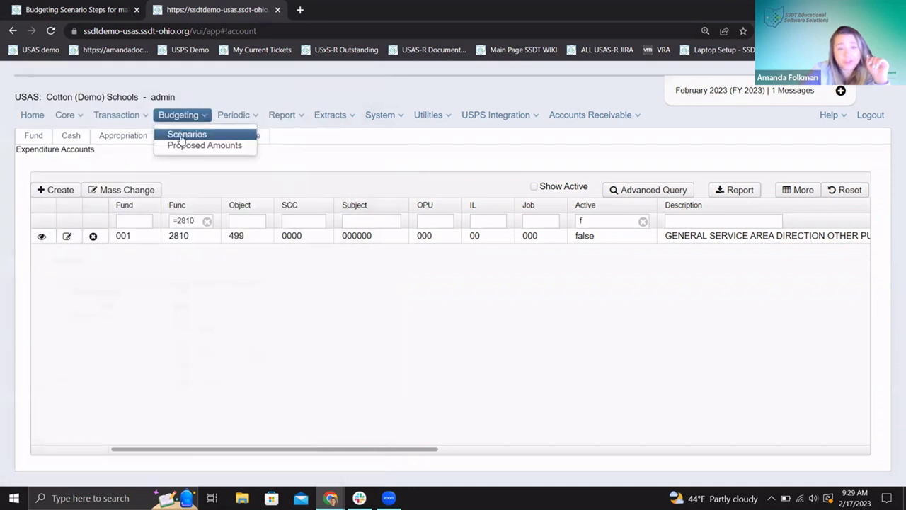
click(185, 135)
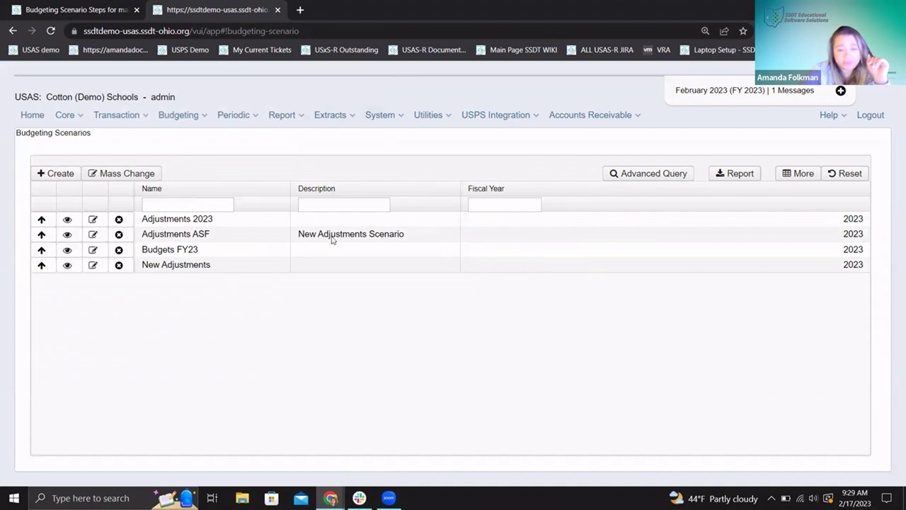
click(67, 234)
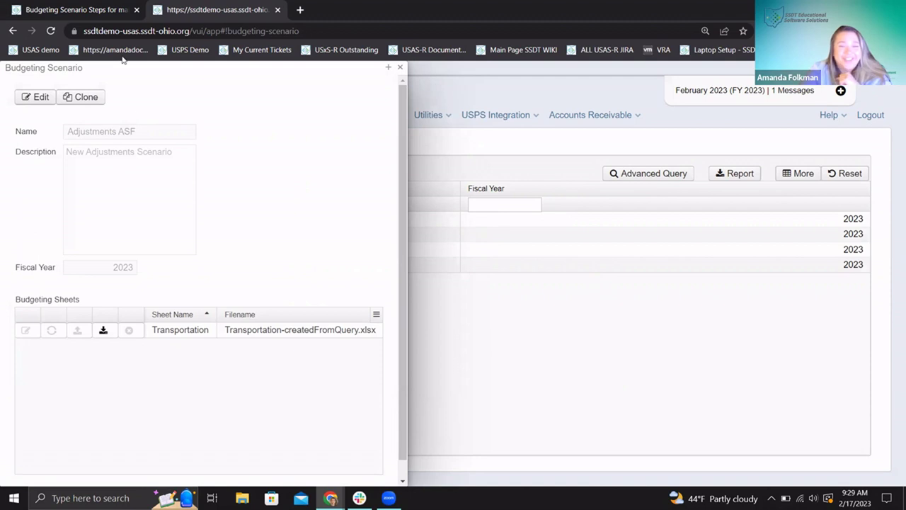
click(36, 97)
Start a new Budget-type budgeting sheet in the scenario and name it Transportation.
click(218, 303)
scroll(11, 291, down, 1)
click(28, 465)
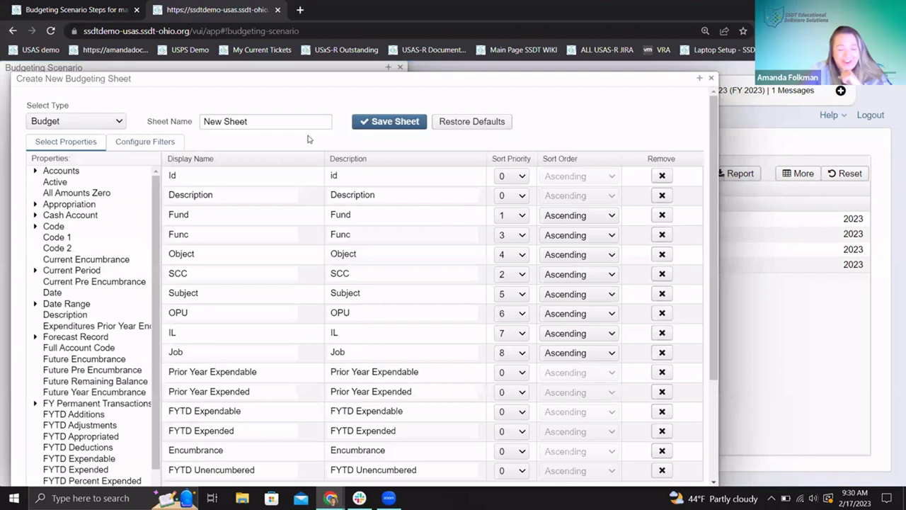
drag(275, 122, 50, 117)
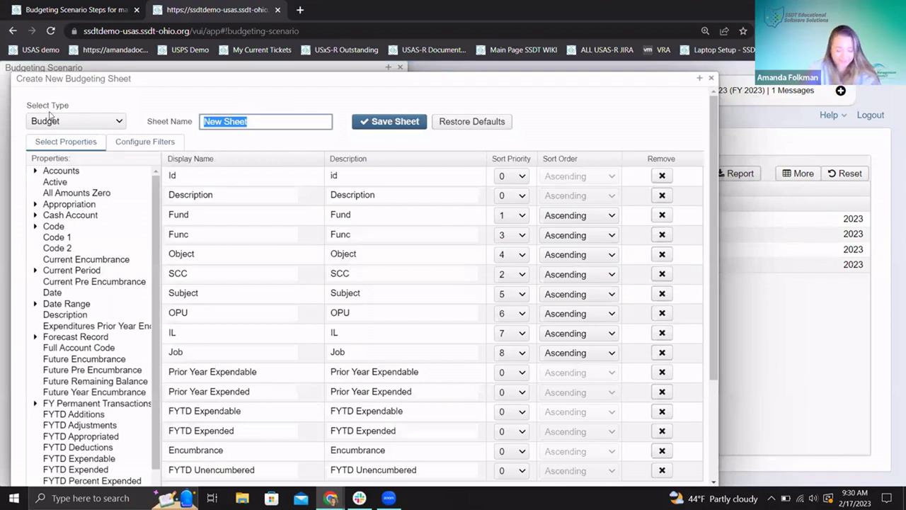
text(t)
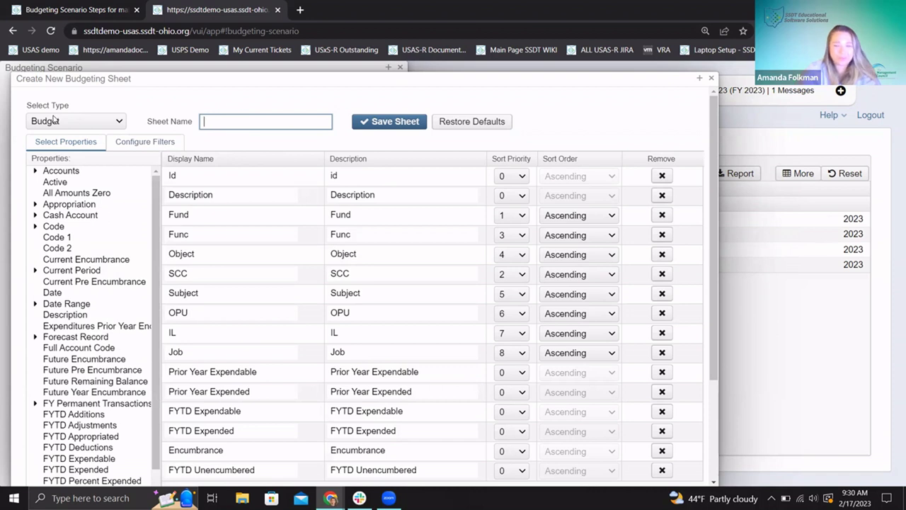
text(Transportation)
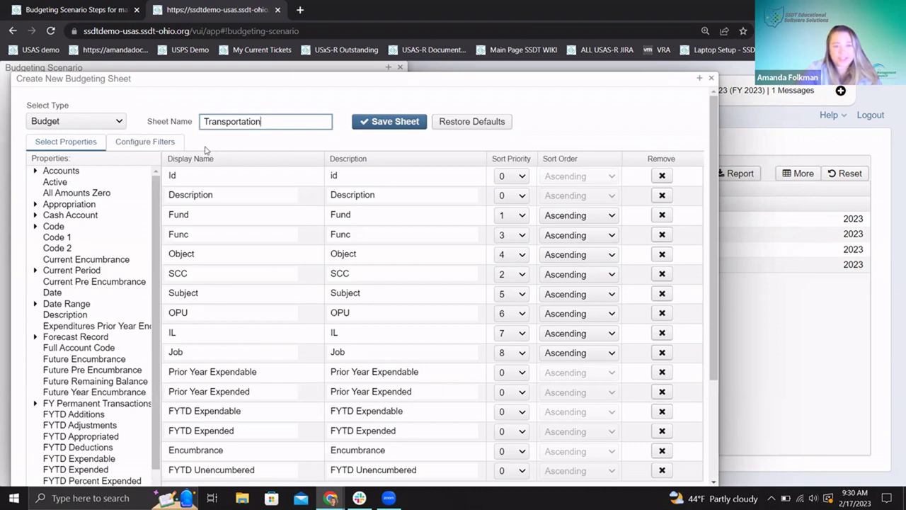
Add Func and Active as filters on the new sheet and set the Func filter to Equals 2810.
click(165, 143)
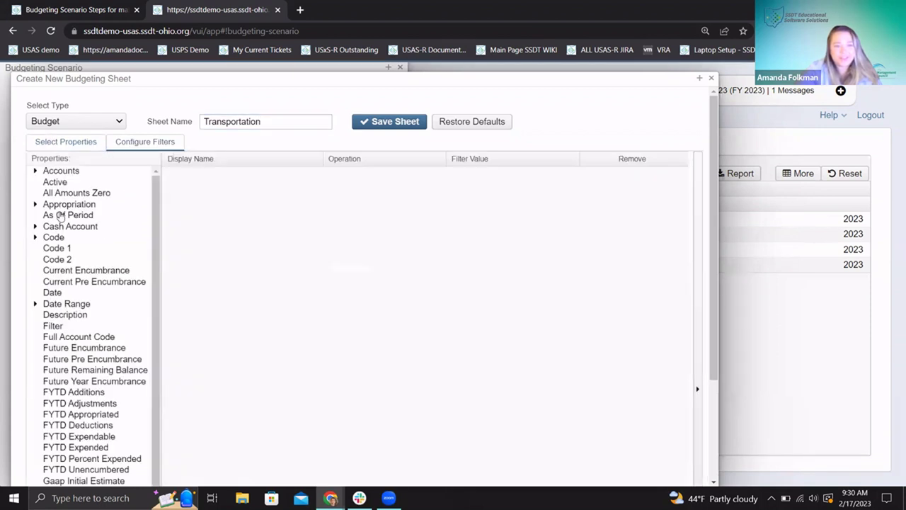
click(35, 238)
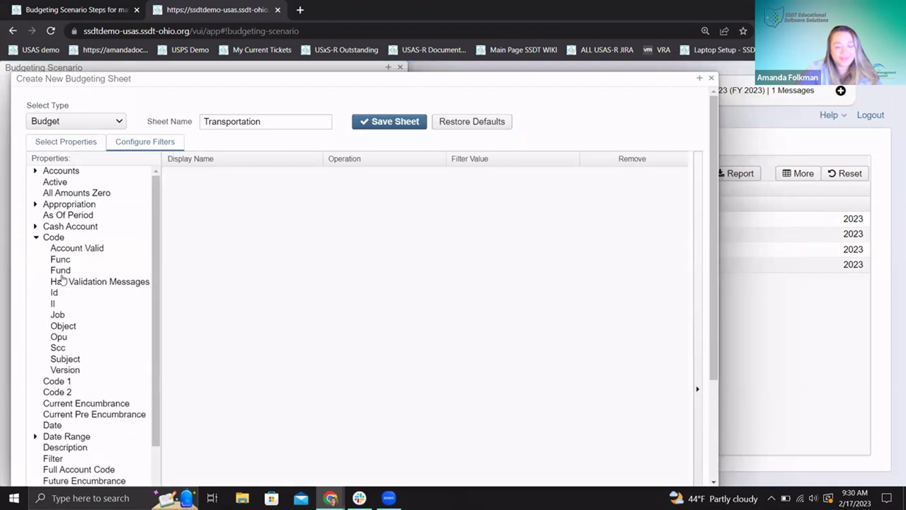
drag(61, 262, 269, 255)
drag(92, 187, 283, 207)
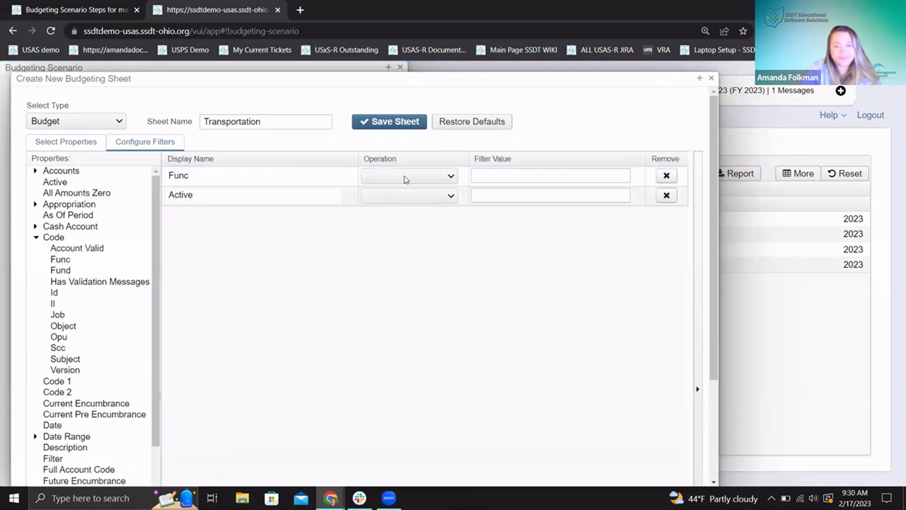
click(405, 176)
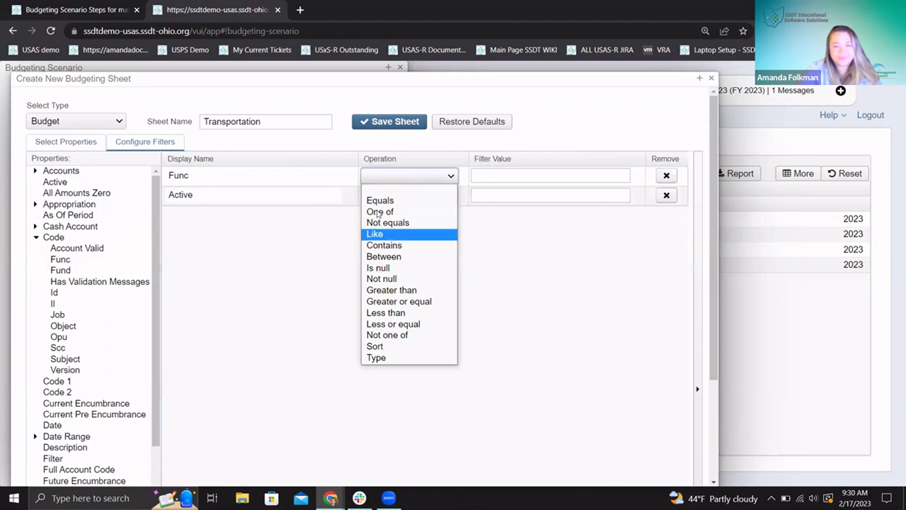
click(383, 202)
click(479, 176)
text(2810)
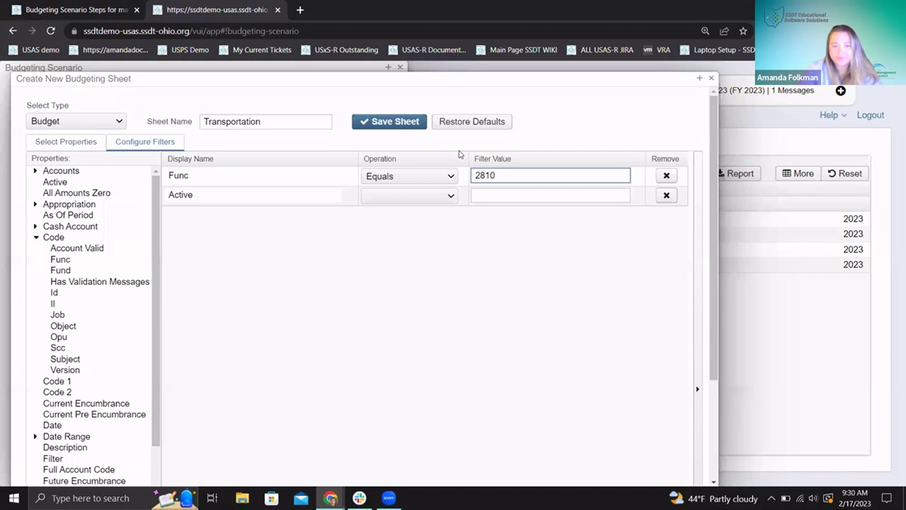
Set the Active filter to Equals t, save the sheet and confirm its creation.
click(422, 198)
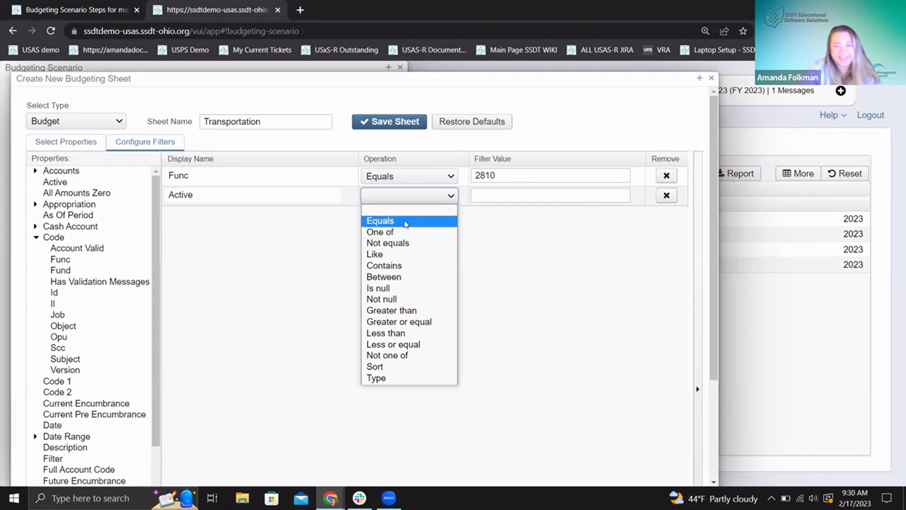
click(380, 220)
click(496, 195)
text(t)
click(232, 144)
click(375, 125)
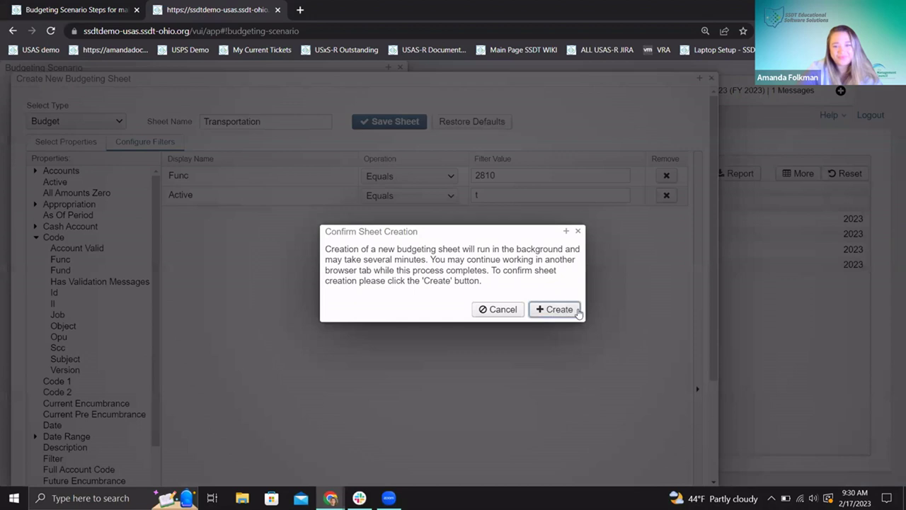
click(577, 311)
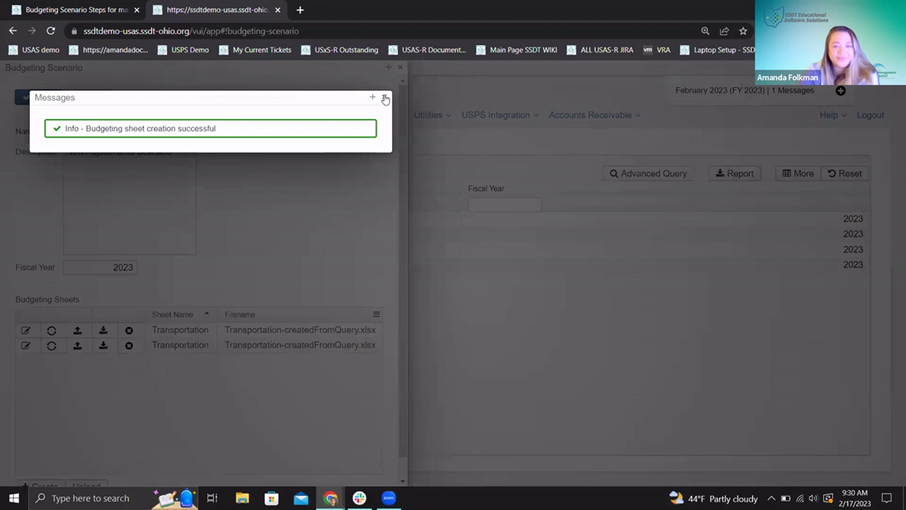
click(384, 98)
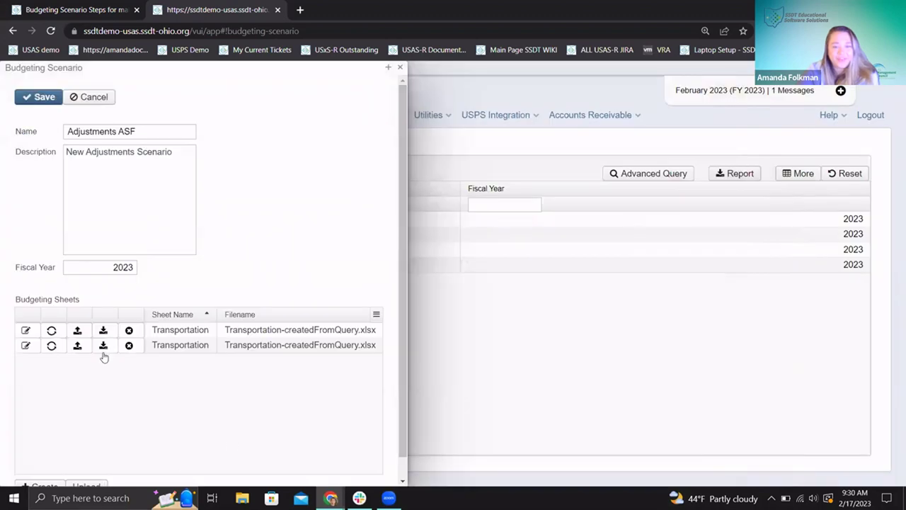
Examine the account rows in the second-listed Transportation sheet and close it without accepting changes.
click(25, 345)
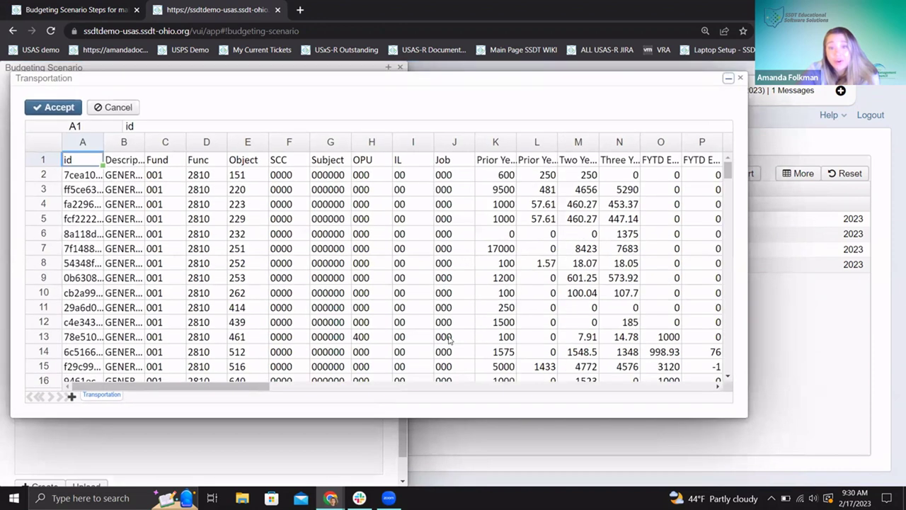
scroll(102, 221, down, 5)
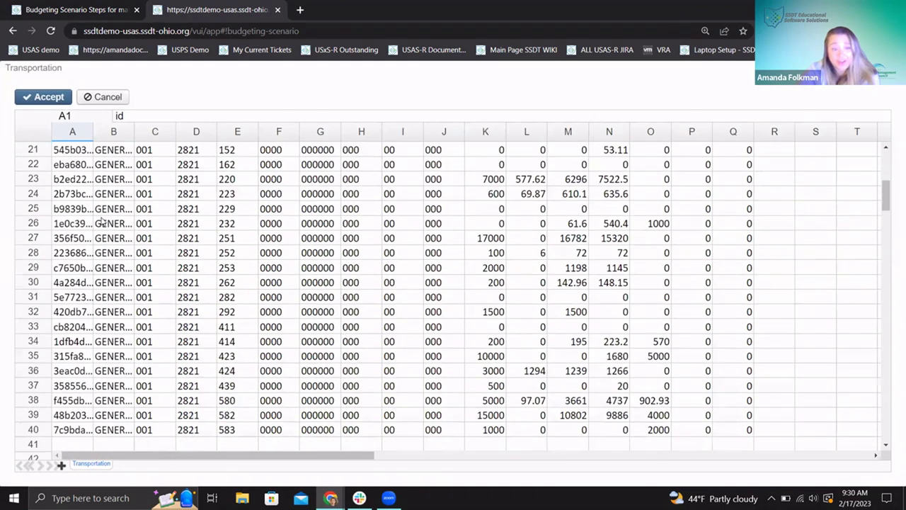
scroll(102, 221, up, 5)
click(107, 97)
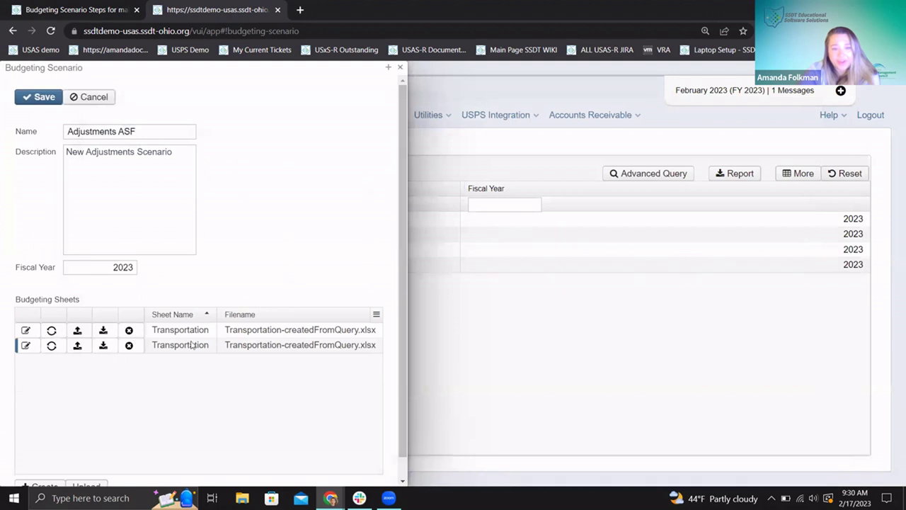
Open the first-listed Transportation sheet, maximize it and change the header in cell Q1 to PA-2023.
click(26, 331)
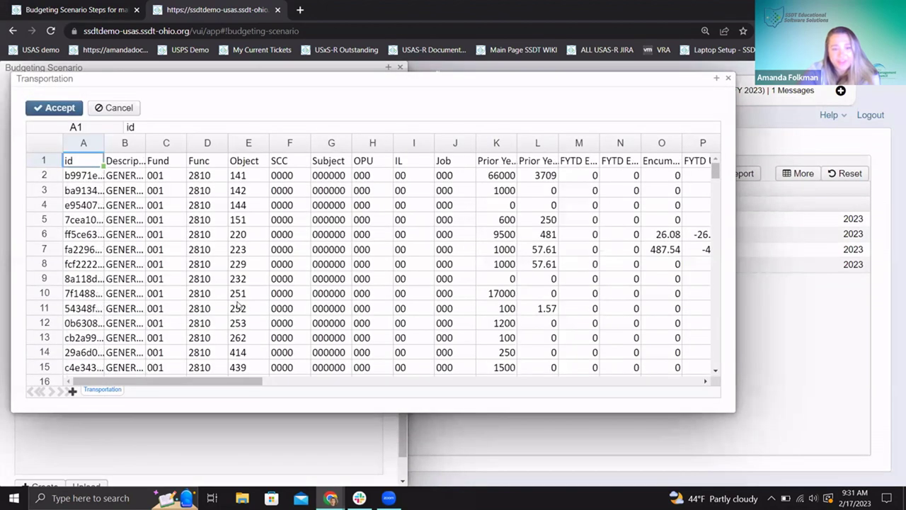
scroll(238, 306, down, 3)
scroll(238, 304, up, 3)
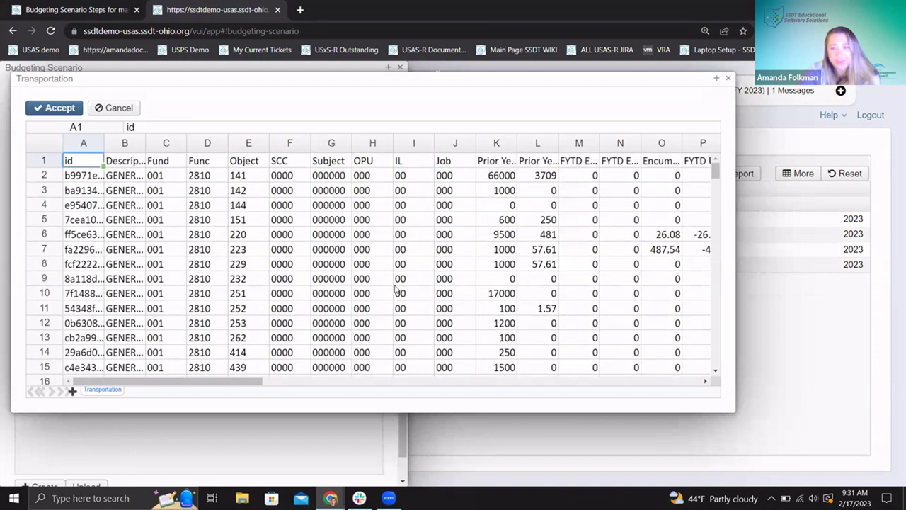
click(717, 78)
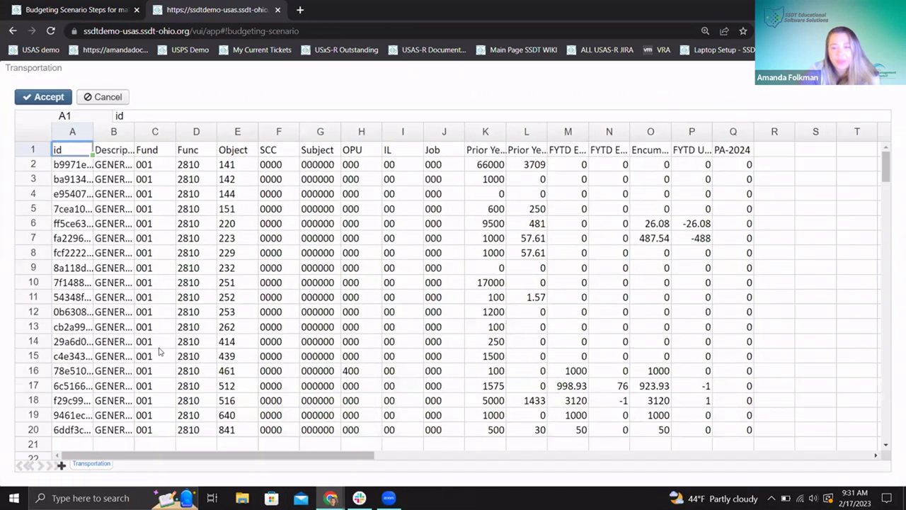
scroll(68, 291, down, 3)
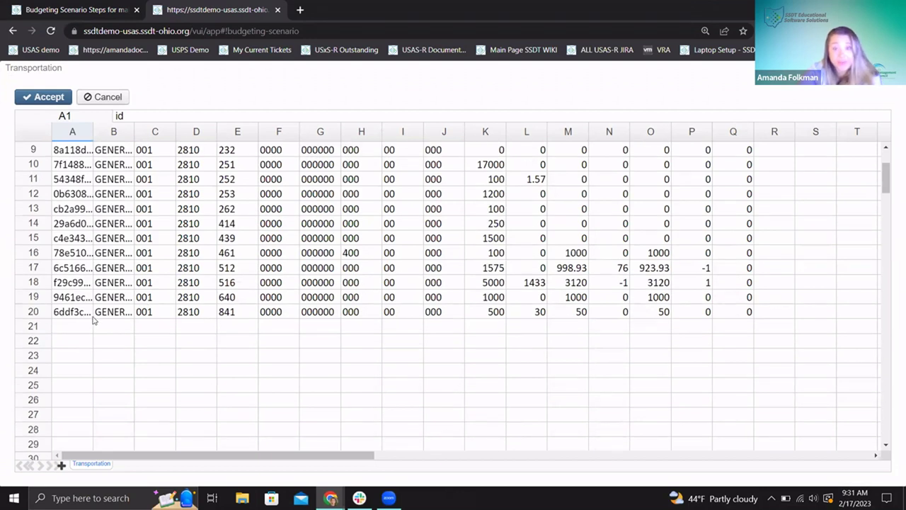
scroll(93, 320, up, 2)
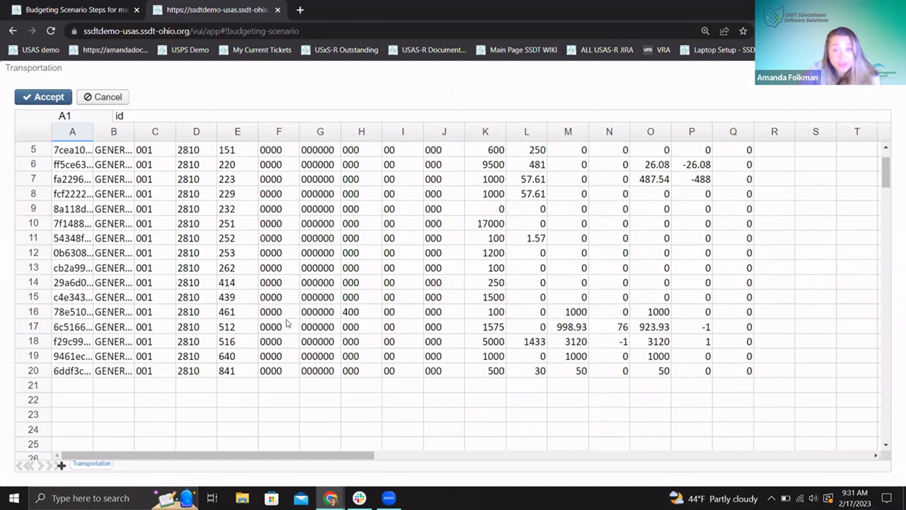
scroll(287, 324, up, 2)
click(746, 145)
click(748, 148)
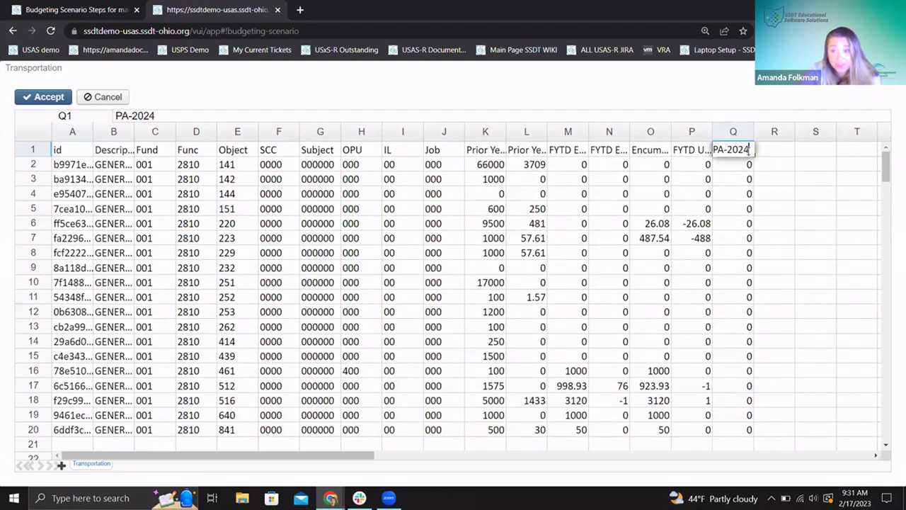
key(BackSpace)
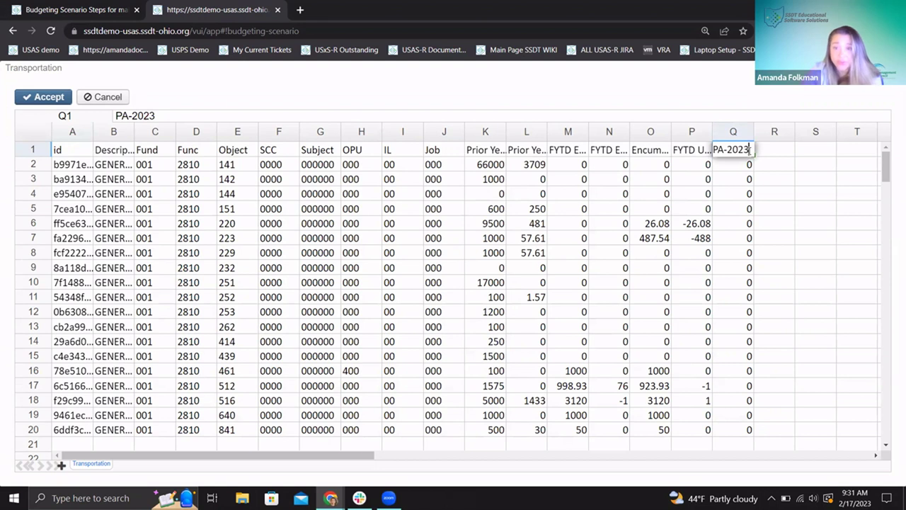
click(741, 206)
Enter 100 in the PA-2023 column's first account row, fill it down through row 20 and accept the sheet.
click(734, 167)
text(100)
click(745, 312)
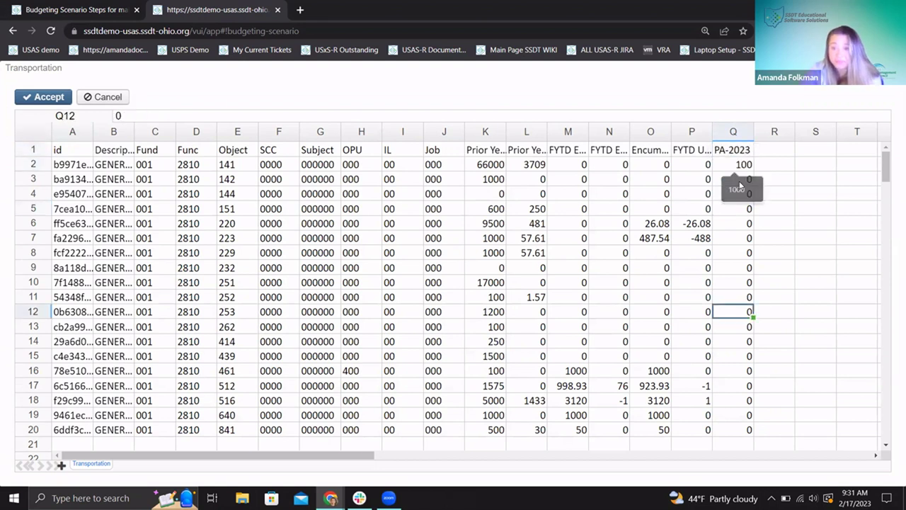
click(733, 165)
drag(752, 171, 781, 405)
click(395, 389)
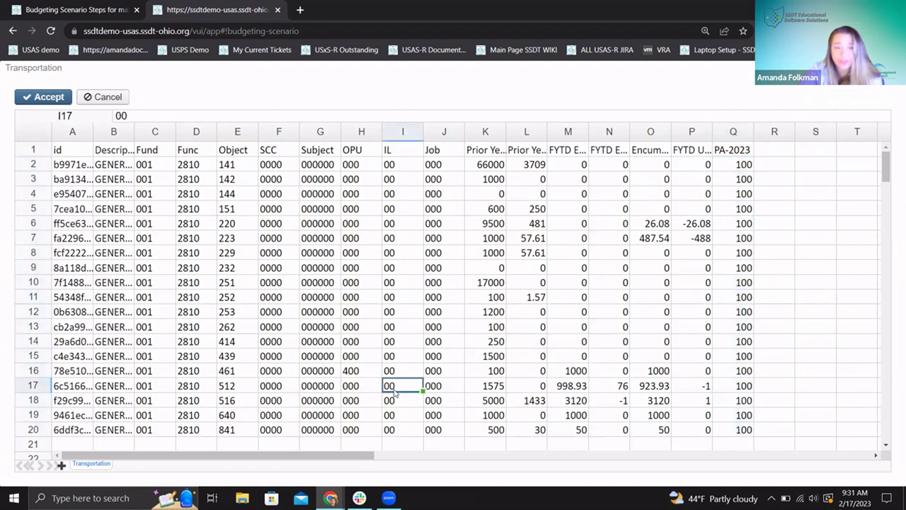
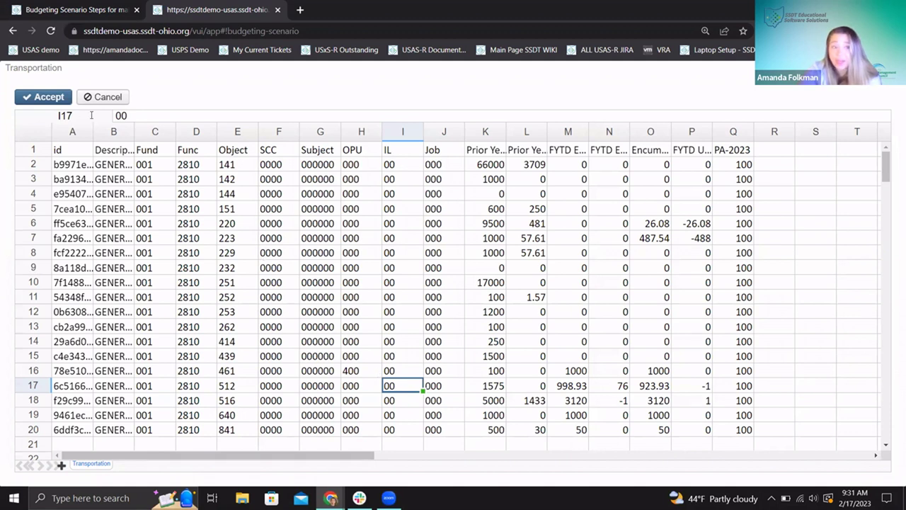
click(50, 97)
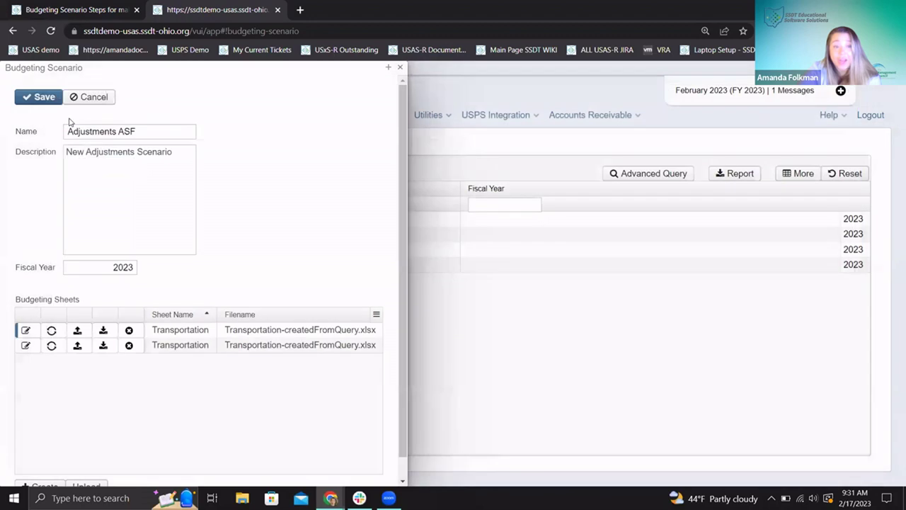
Save the Adjustments ASF budgeting scenario and close it.
click(35, 100)
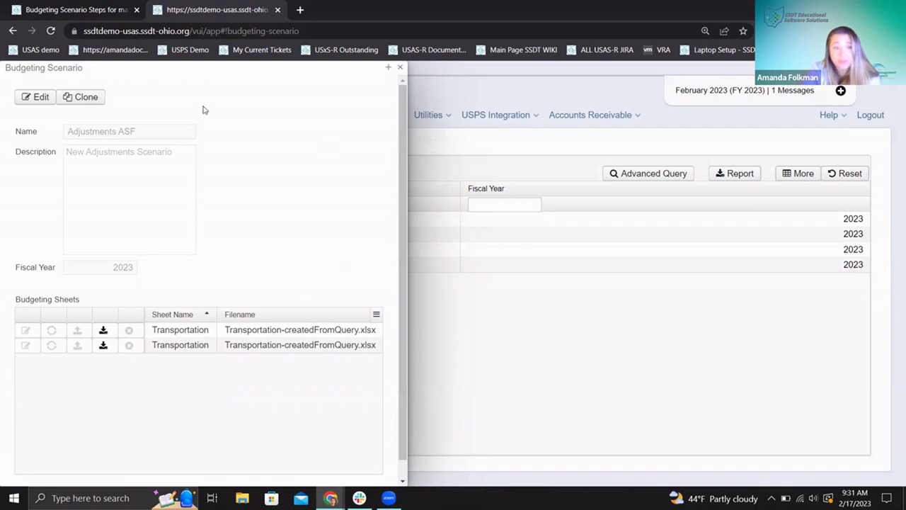
click(402, 69)
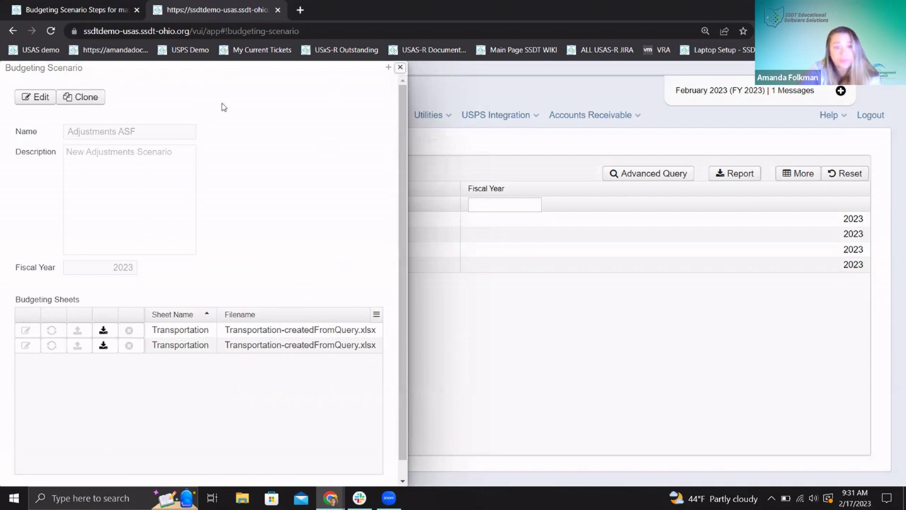
Open the expenditure accounts and filter the Func column to =2810.
click(63, 116)
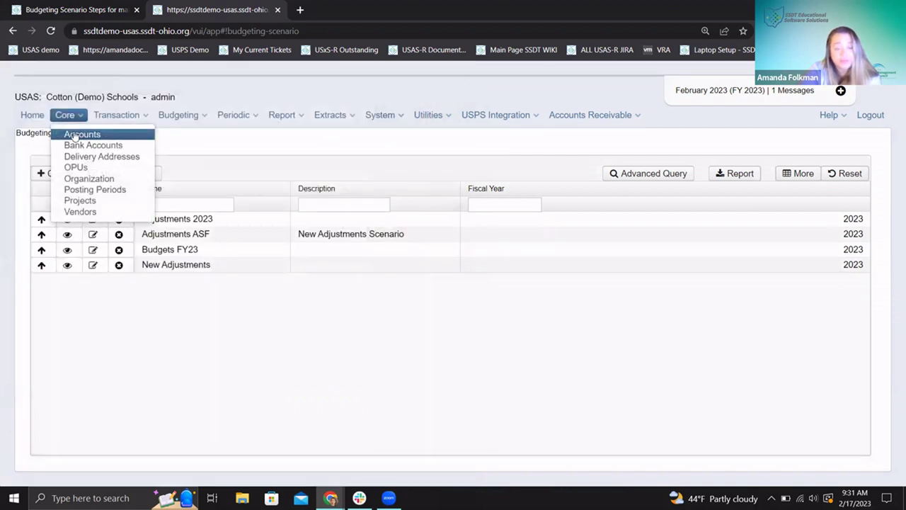
click(72, 135)
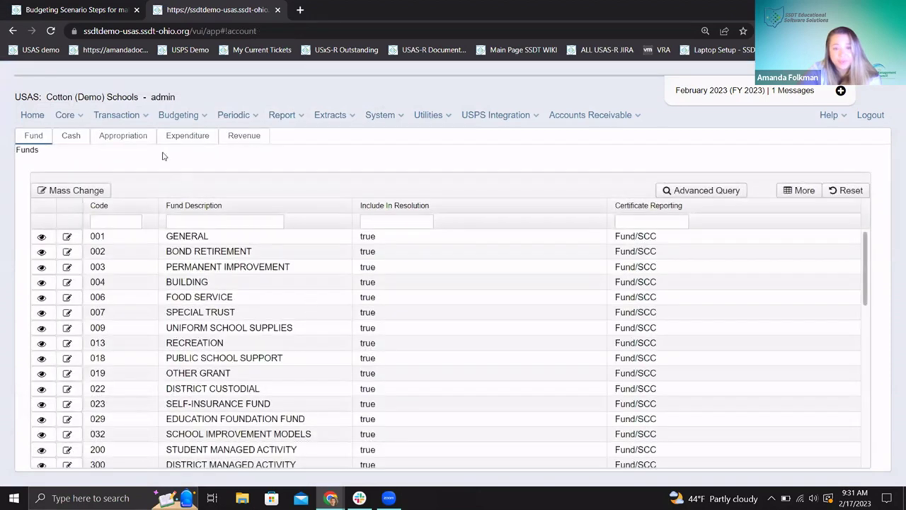
click(184, 136)
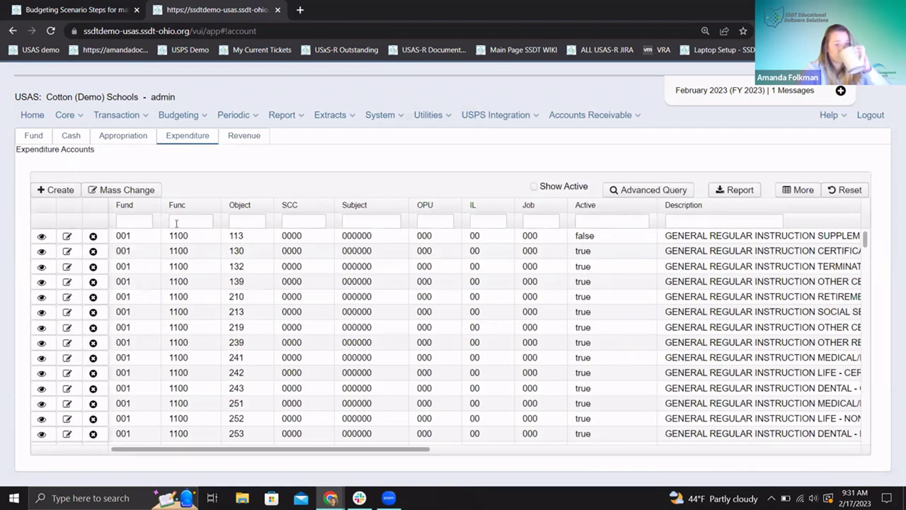
click(175, 221)
text(24)
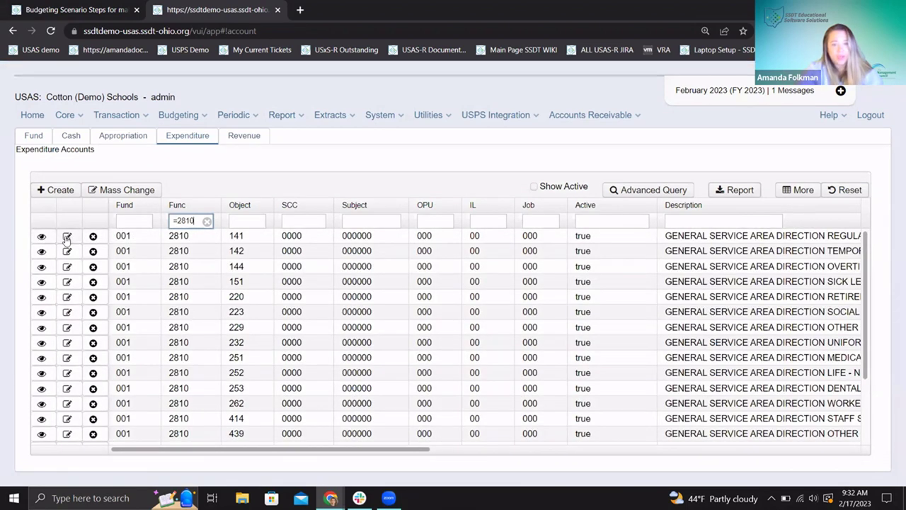
Deactivate the fund 001, function 2810 expenditure accounts with objects 141 and 142, saving and closing each record.
click(67, 238)
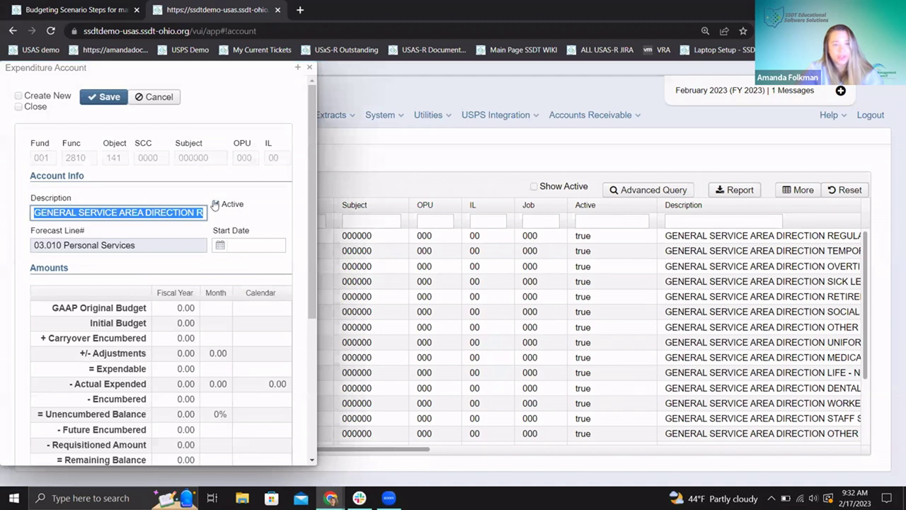
click(215, 205)
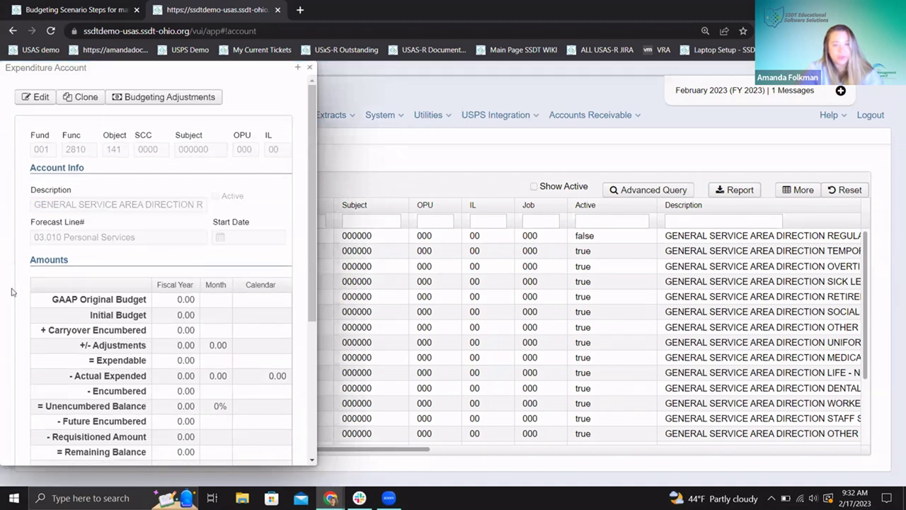
click(307, 70)
click(67, 253)
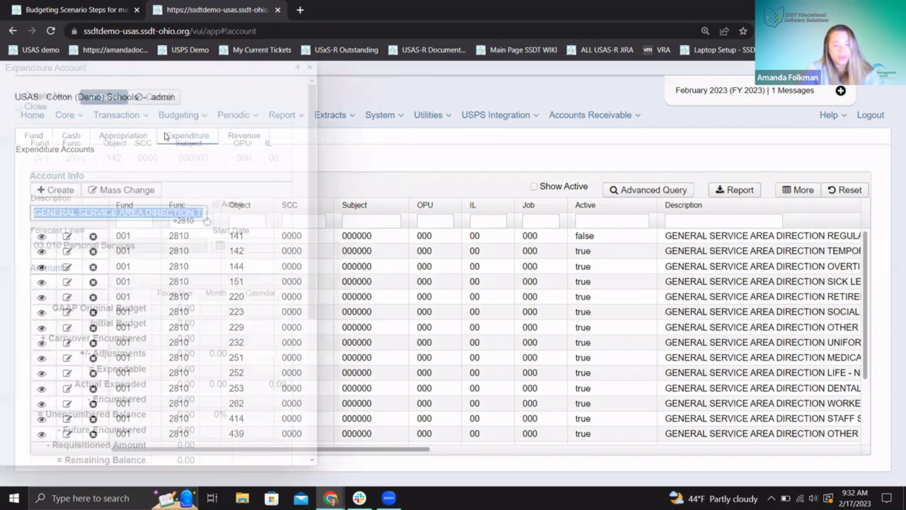
click(109, 97)
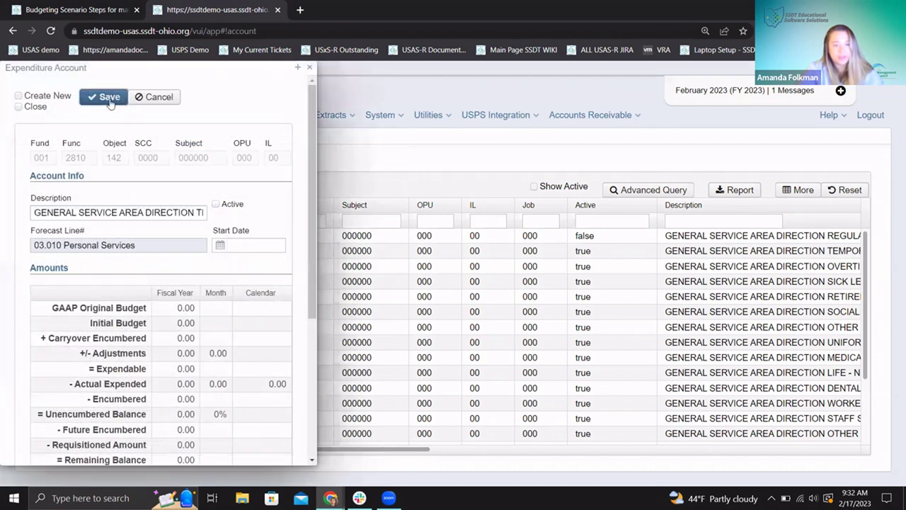
click(312, 68)
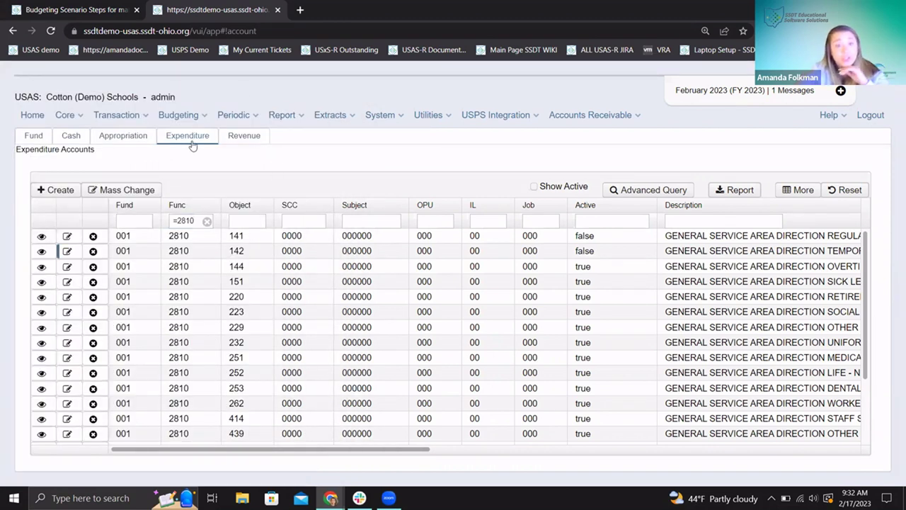
Return to the budgeting scenarios and open Adjustments ASF for editing.
click(181, 115)
click(186, 135)
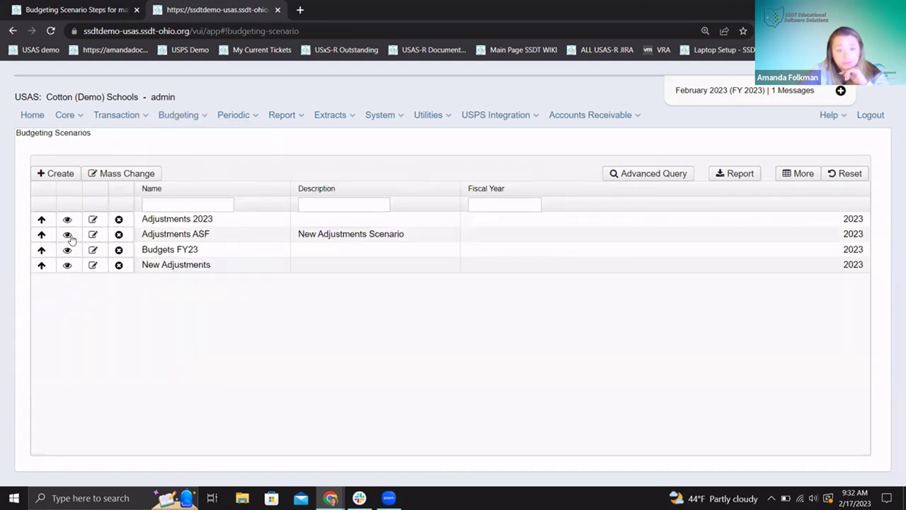
click(68, 237)
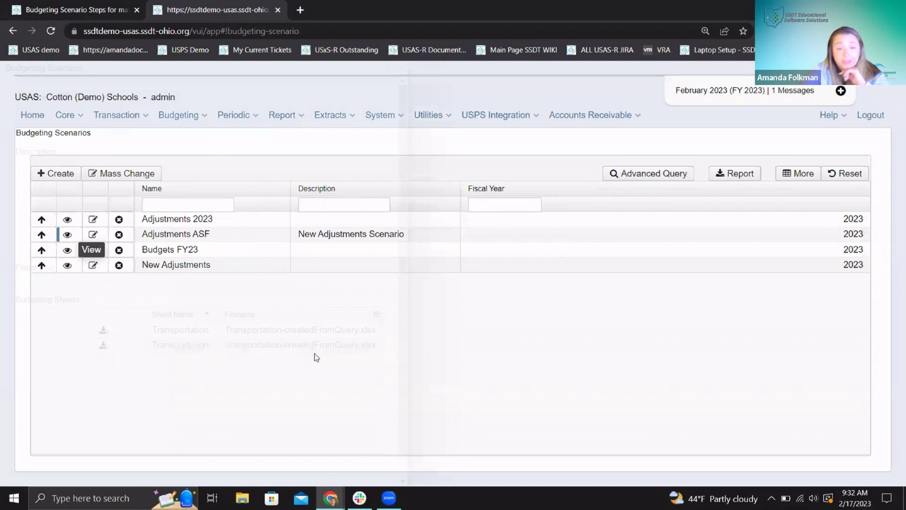
click(37, 97)
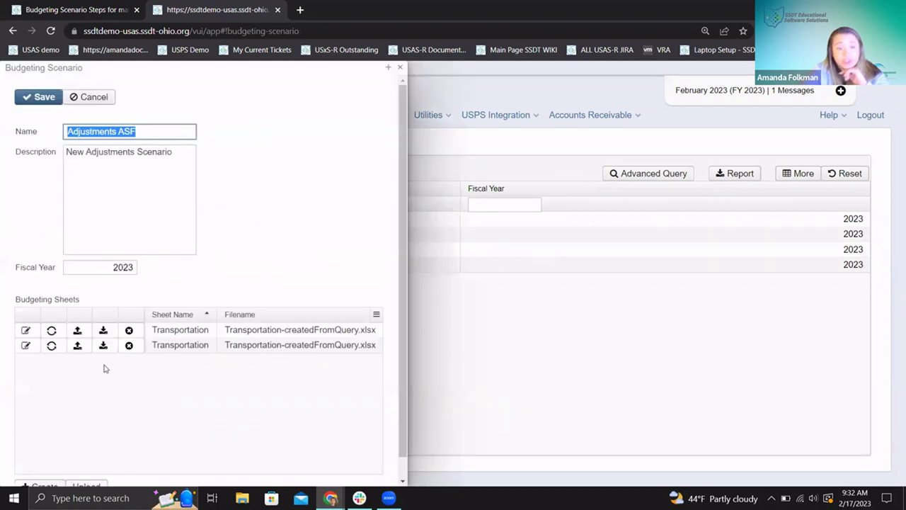
Examine the account rows in the first-listed Transportation sheet and close it without accepting changes.
click(25, 330)
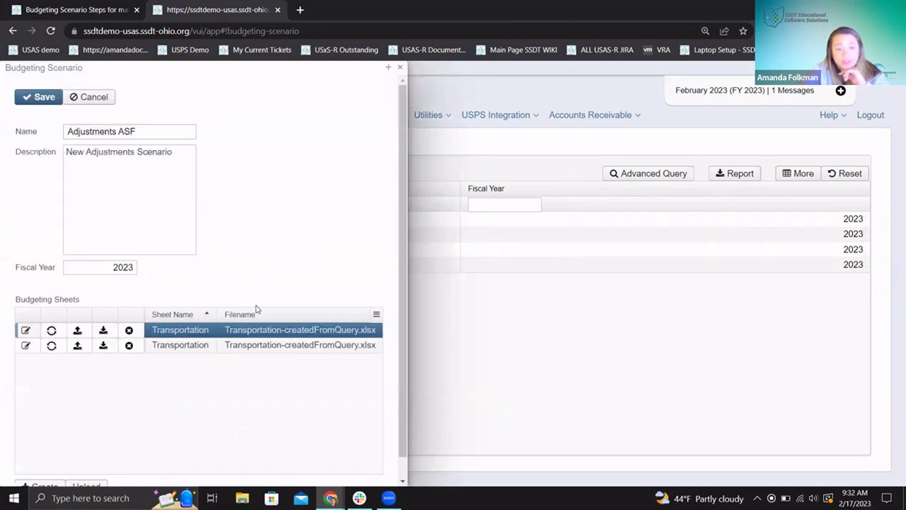
scroll(286, 248, down, 3)
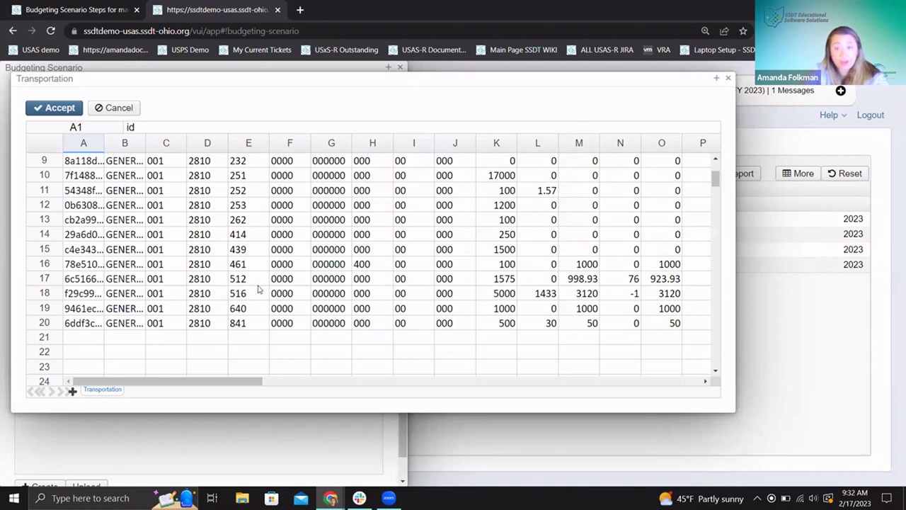
scroll(258, 289, up, 3)
drag(245, 383, 214, 393)
click(112, 109)
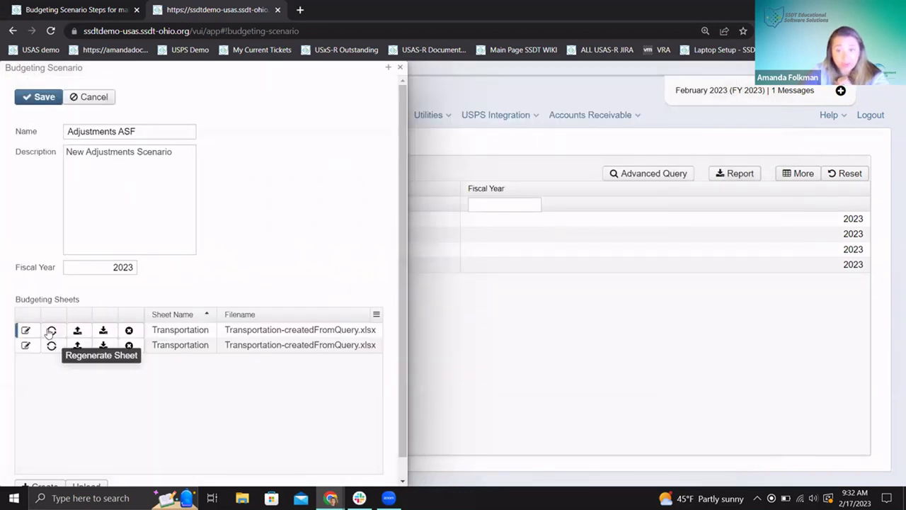
Regenerate the first-listed Transportation sheet under the name Transportation 2, keeping its filters, and confirm the creation.
click(51, 330)
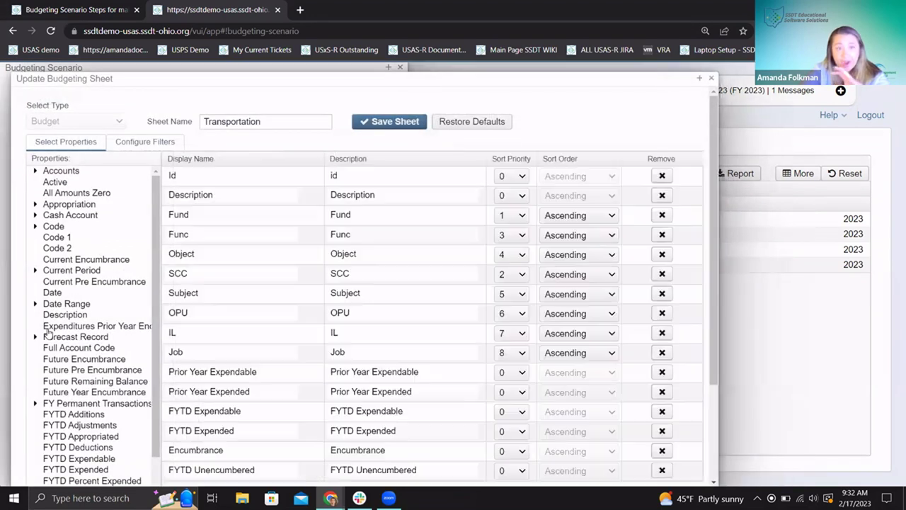
click(296, 122)
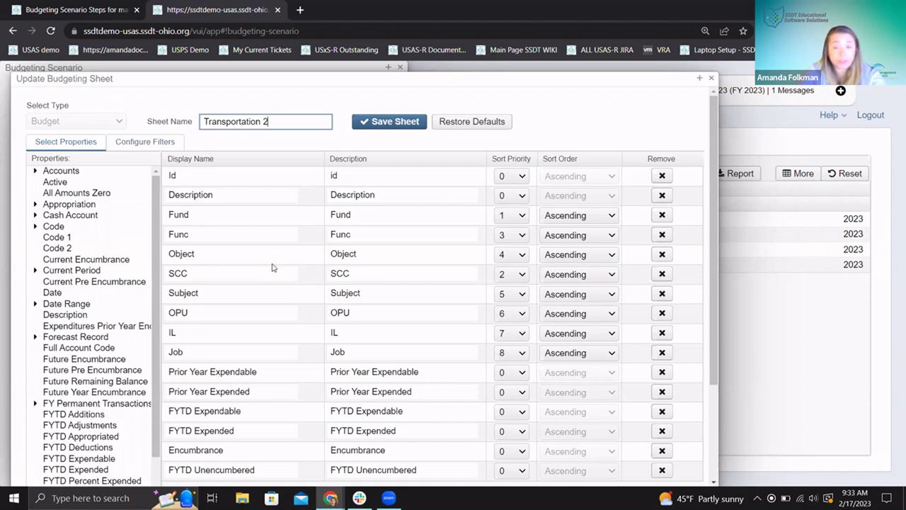
scroll(272, 267, down, 3)
scroll(229, 178, up, 3)
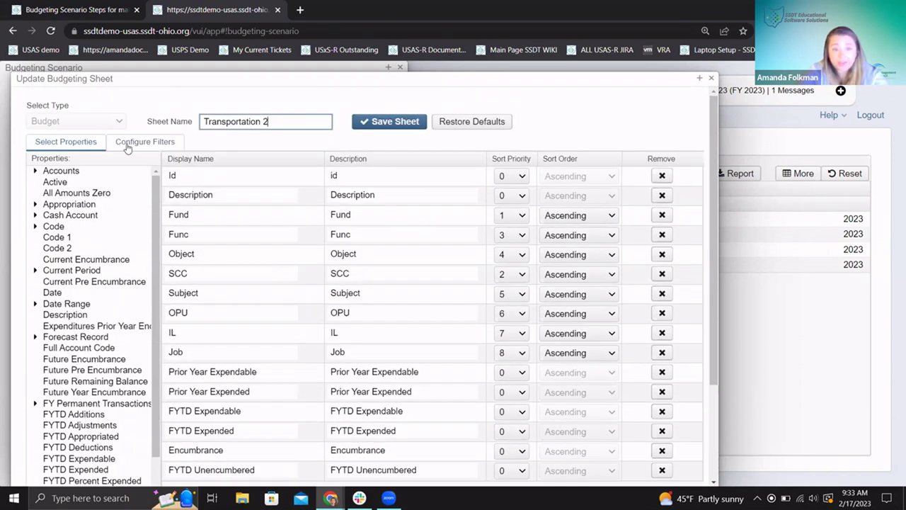
click(133, 145)
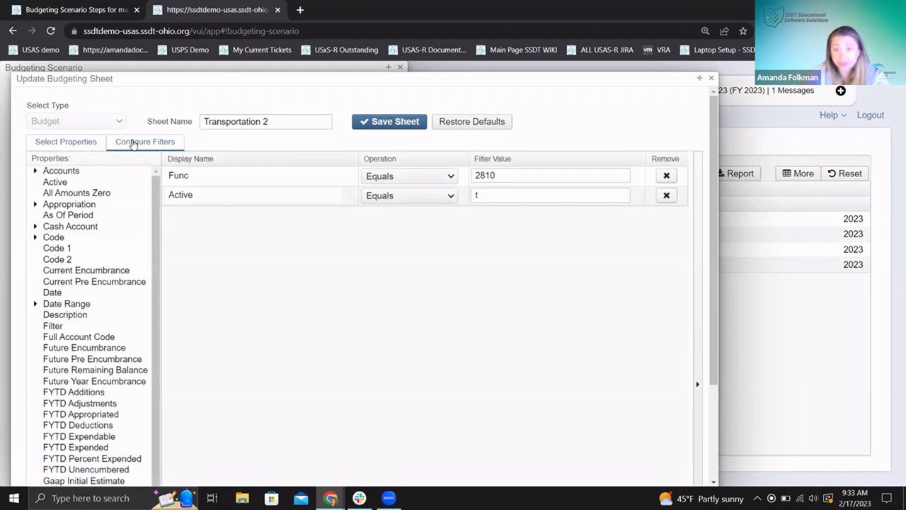
click(380, 124)
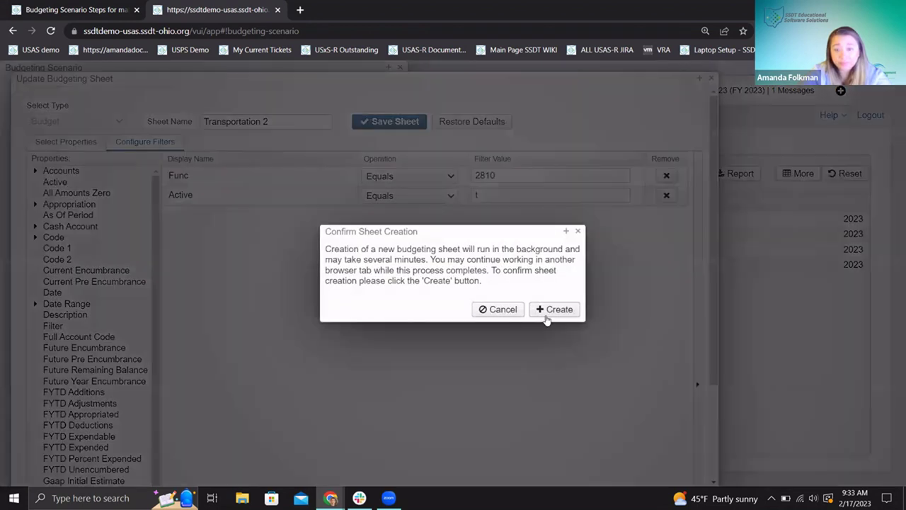
click(547, 312)
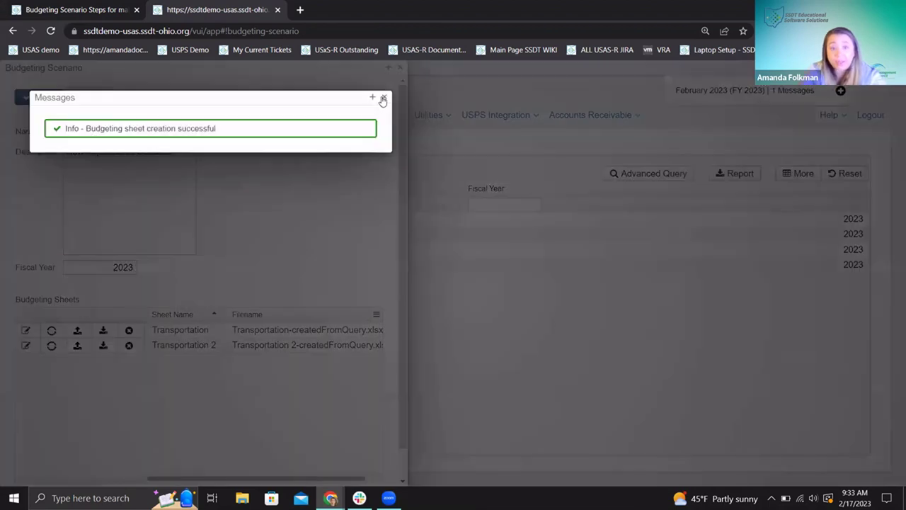
click(383, 95)
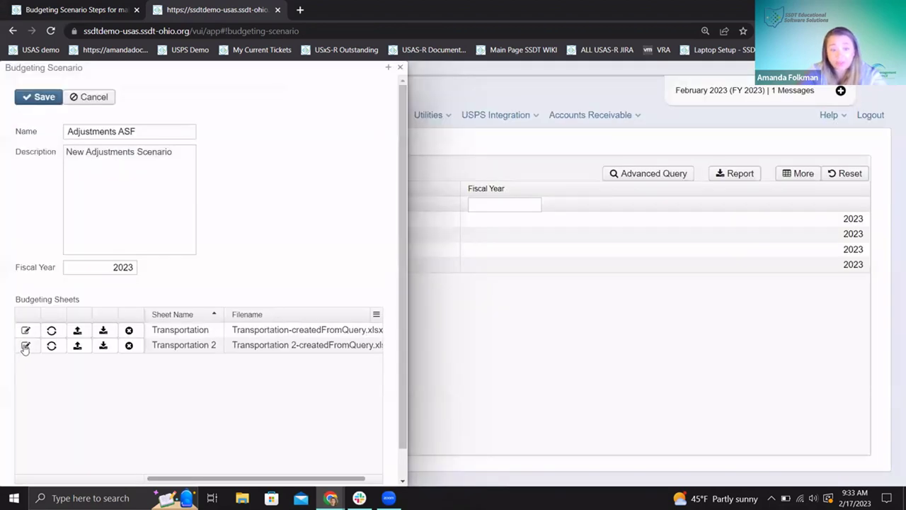
Open the Transportation 2 sheet, maximize it and change the header in cell Q1 to PA-2023.
click(25, 347)
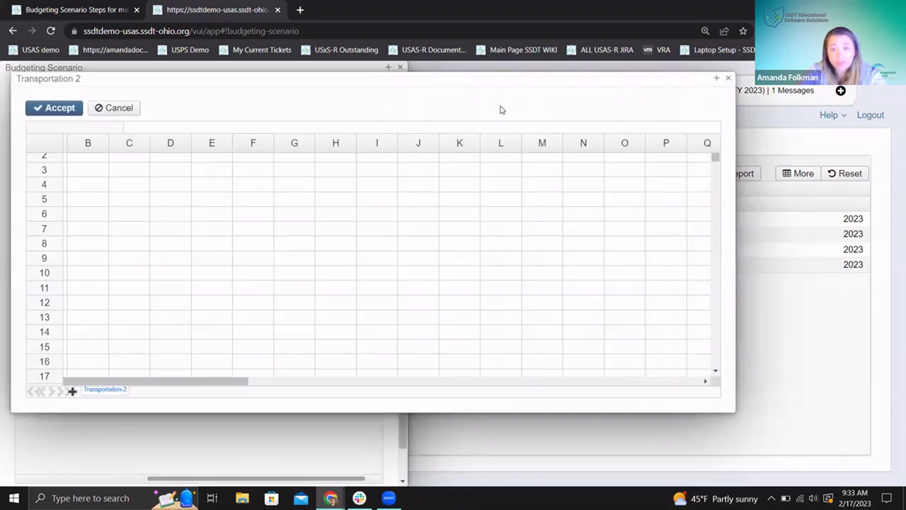
click(715, 79)
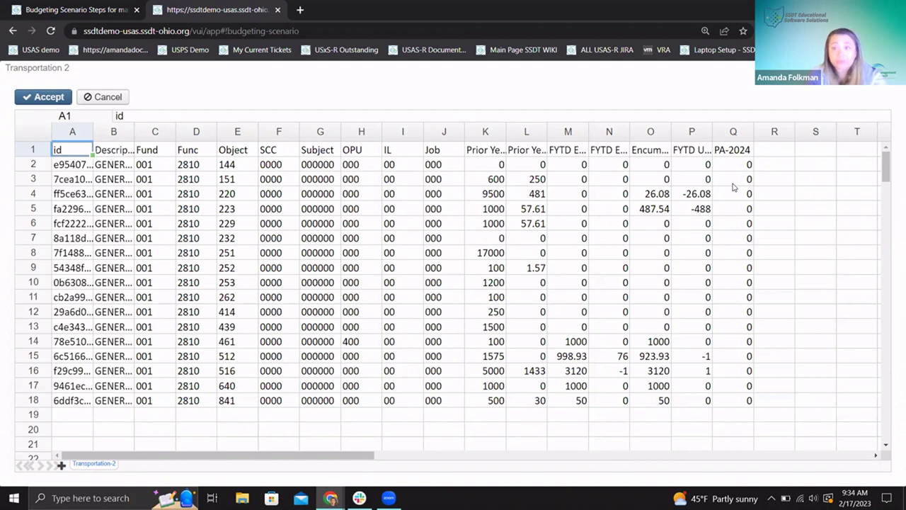
double_click(749, 150)
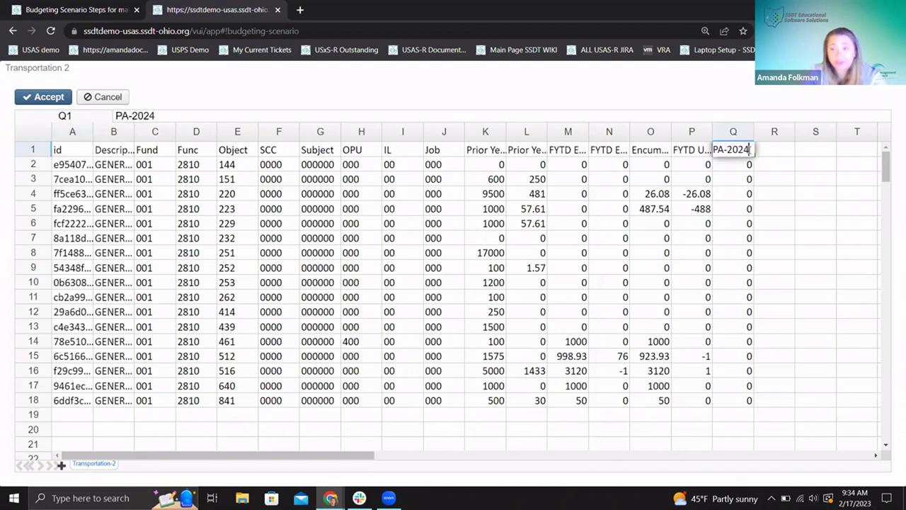
key(BackSpace)
text(3)
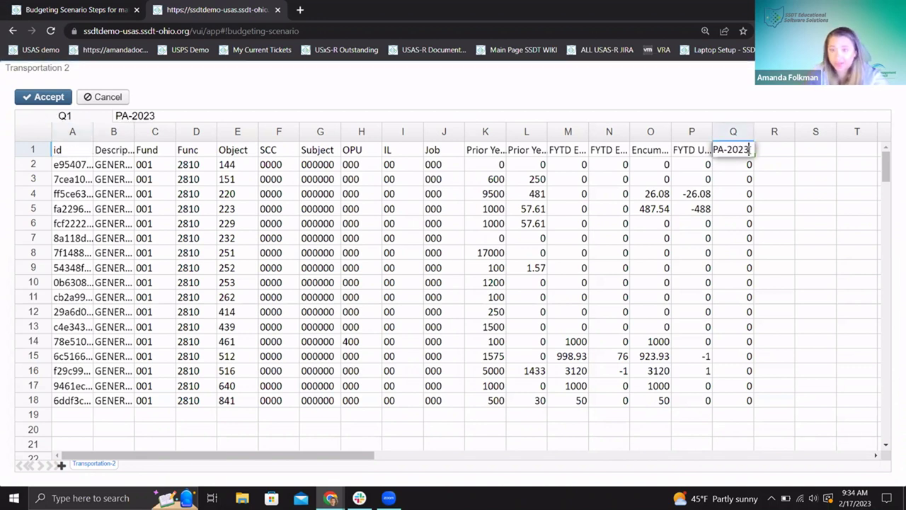
Enter 100 in cell Q2 of Transportation 2, fill it down through row 18 and accept the sheet.
click(741, 163)
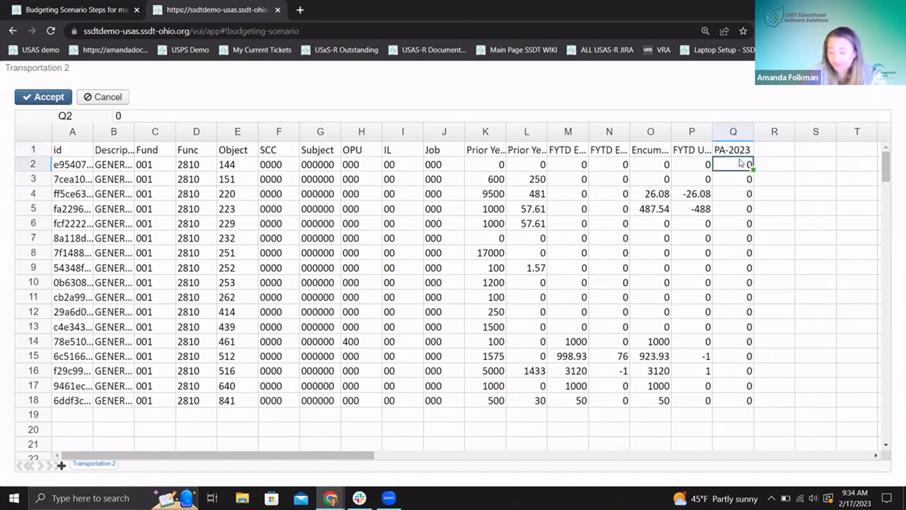
text(100)
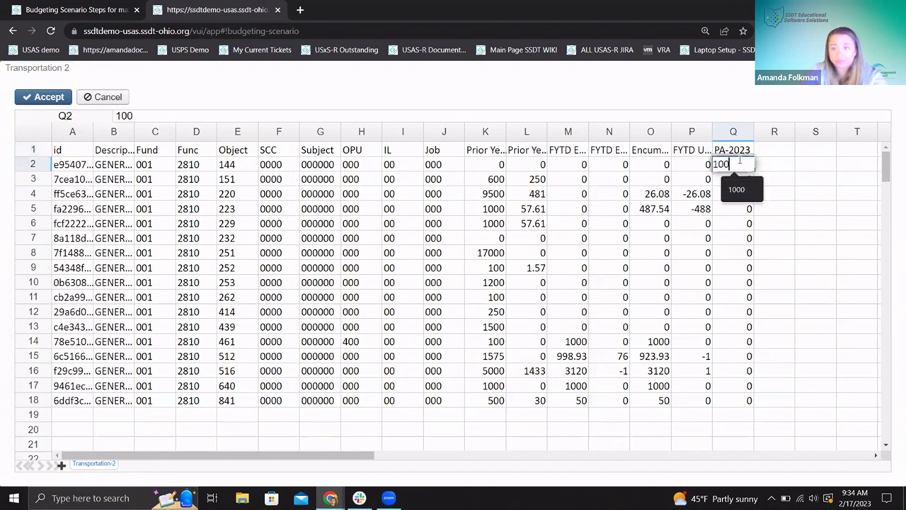
click(744, 177)
click(749, 169)
drag(753, 184, 746, 401)
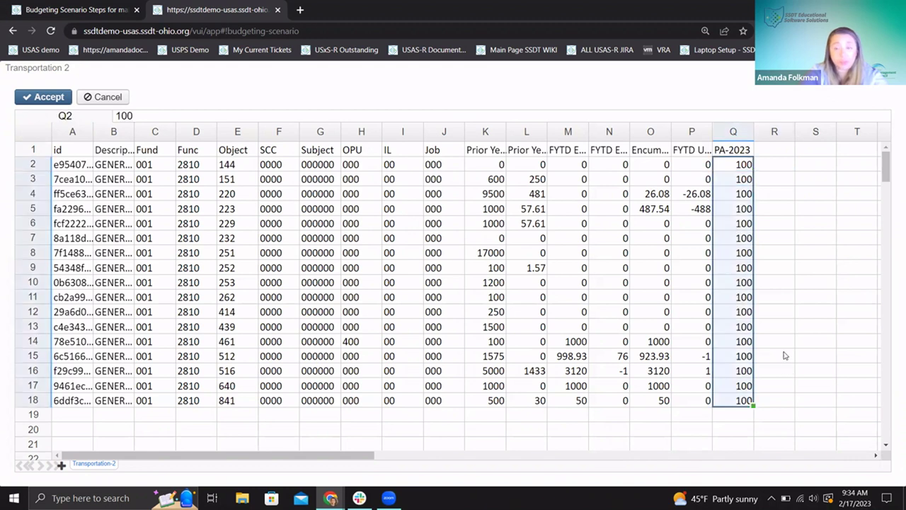
click(785, 355)
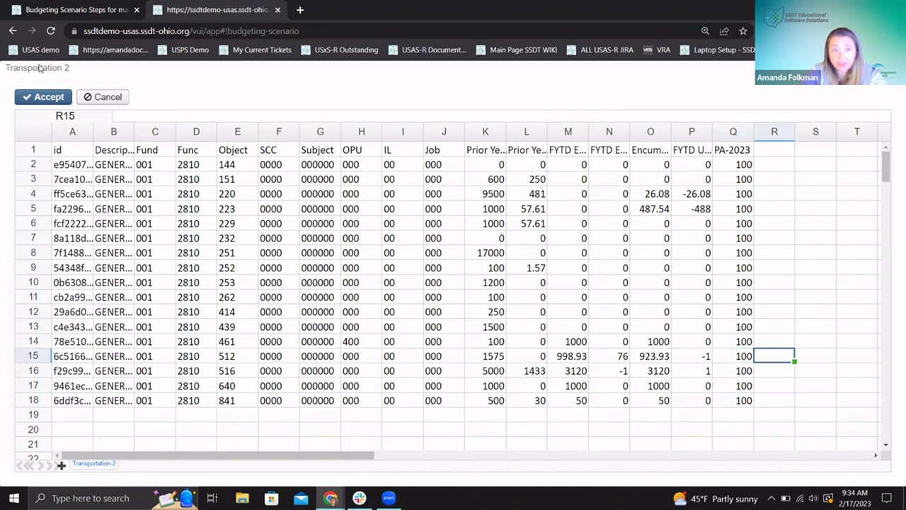
click(39, 97)
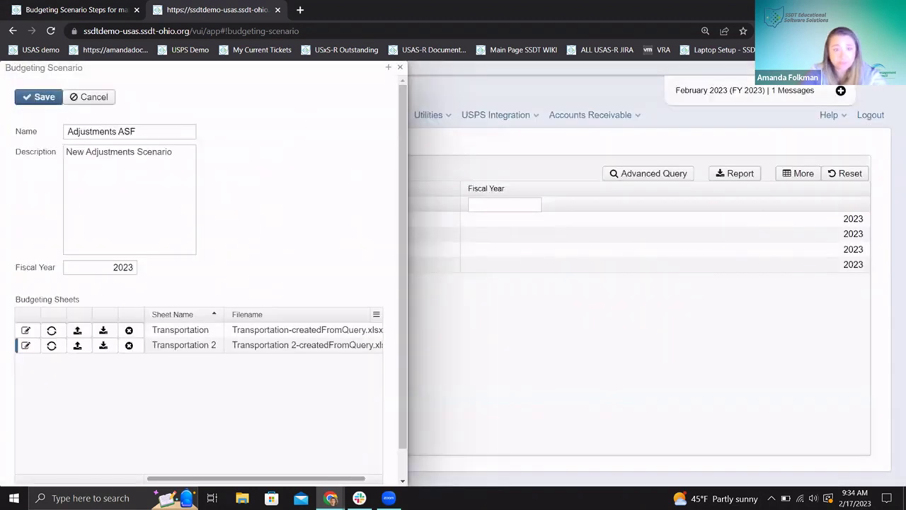
Delete the Transportation 2 budgeting sheet from the Adjustments ASF scenario and confirm the deletion.
click(129, 346)
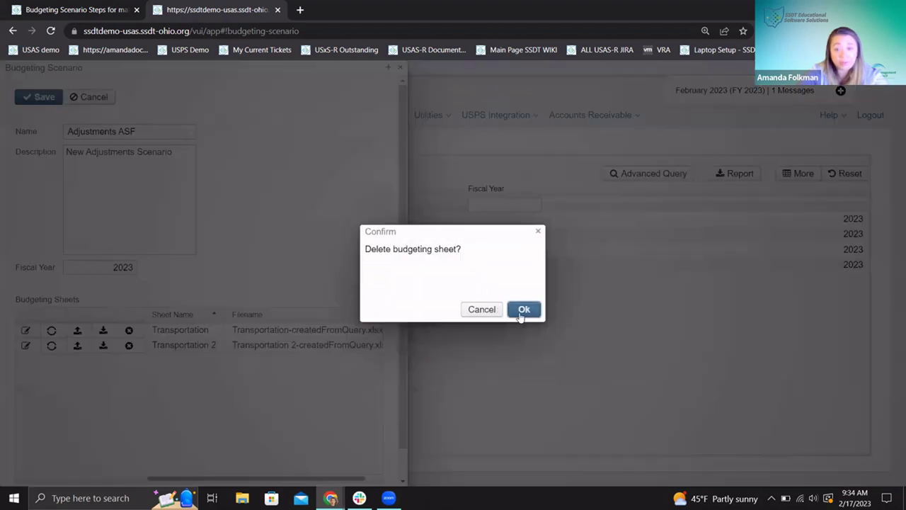
click(522, 312)
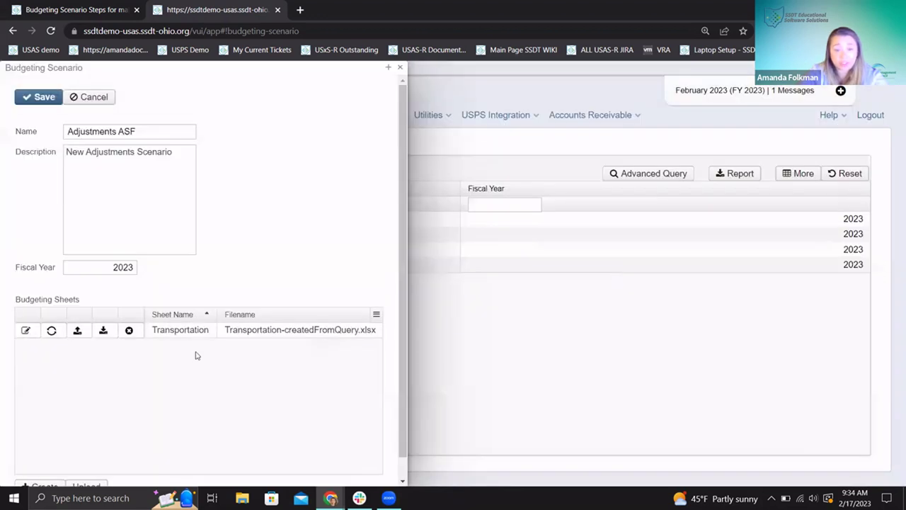
Open the Transportation sheet of the Adjustments ASF scenario and change the header in cell Q1 to PA-2023.
click(26, 330)
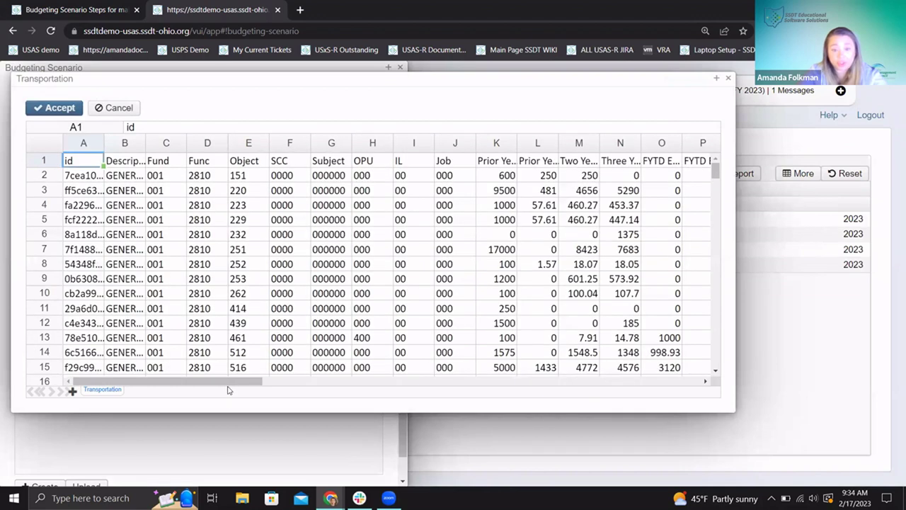
drag(228, 388, 319, 382)
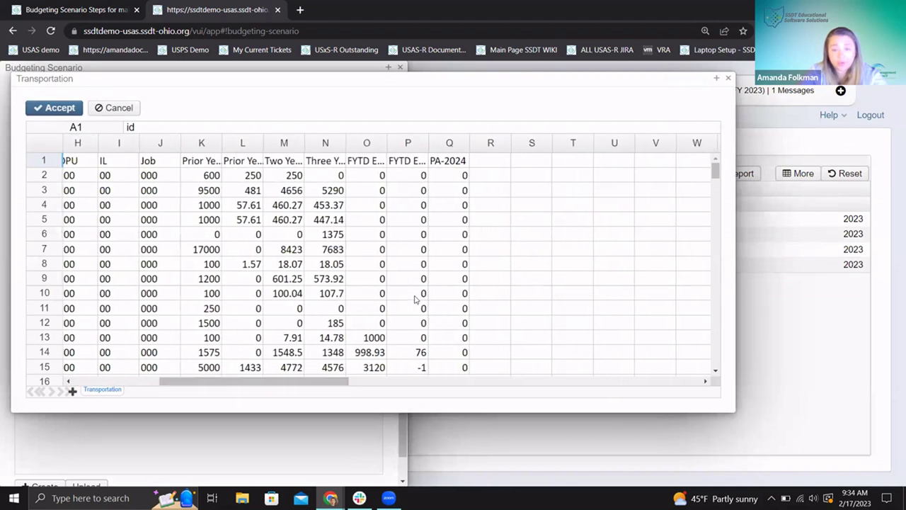
scroll(414, 299, down, 9)
scroll(415, 300, up, 9)
double_click(464, 161)
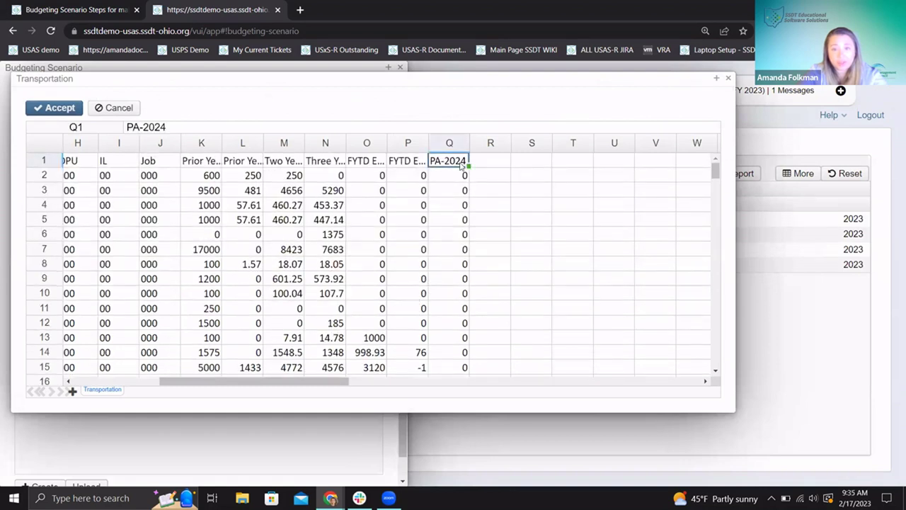
key(BackSpace)
text(3)
click(529, 268)
Enter 1500 in cell Q13 and 2000 in cell Q14 of the PA-2023 column.
click(461, 180)
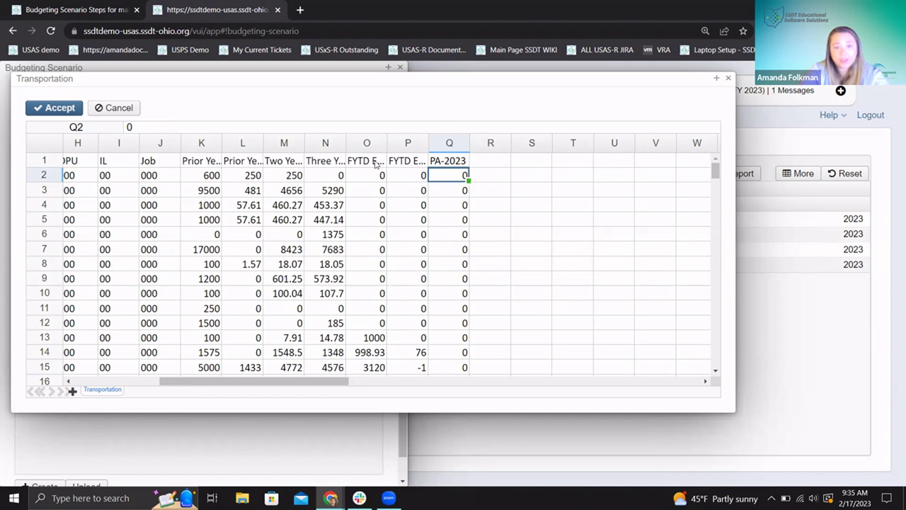
click(438, 340)
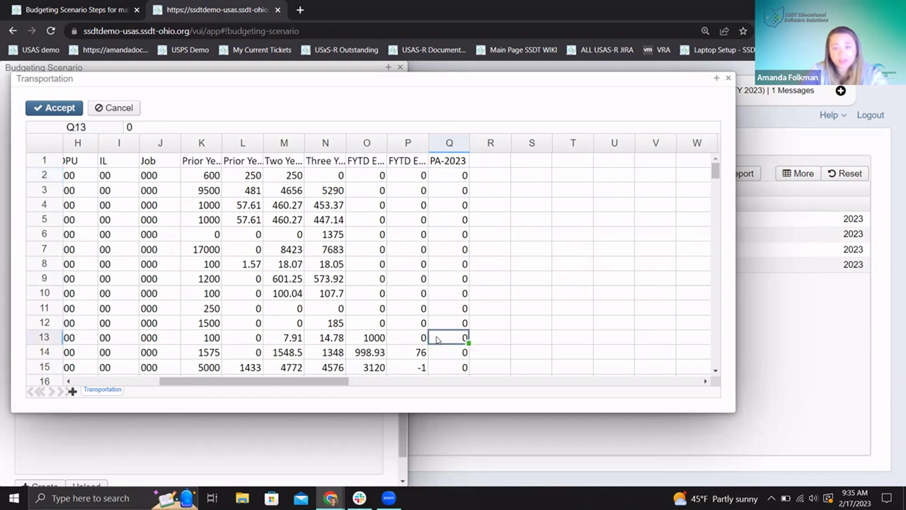
text(1500)
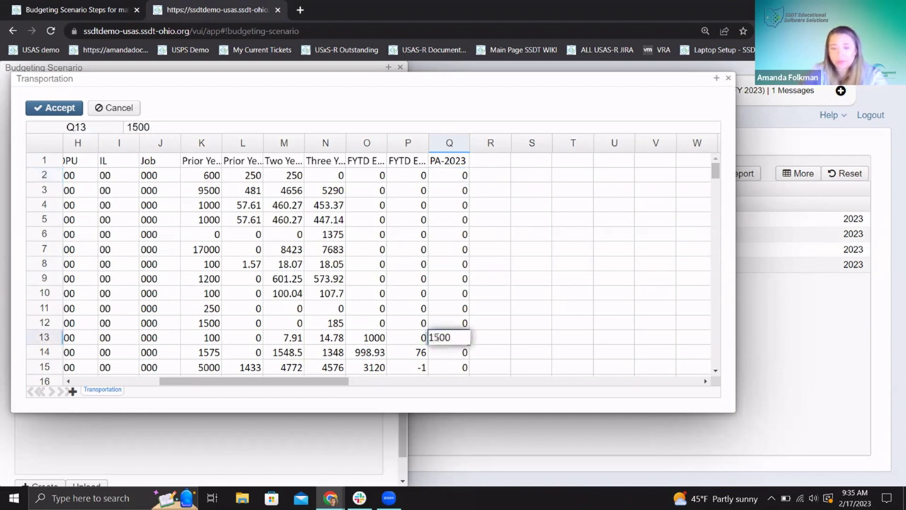
click(521, 316)
click(446, 356)
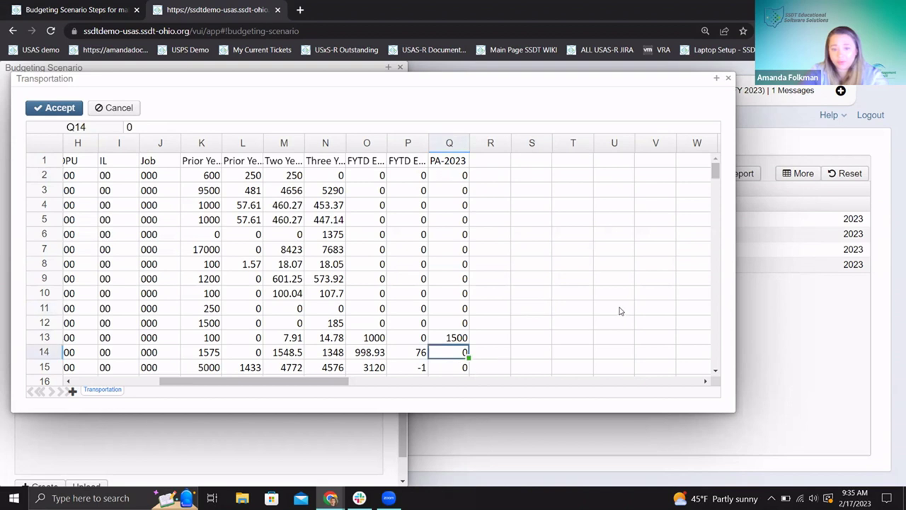
scroll(532, 333, down, 2)
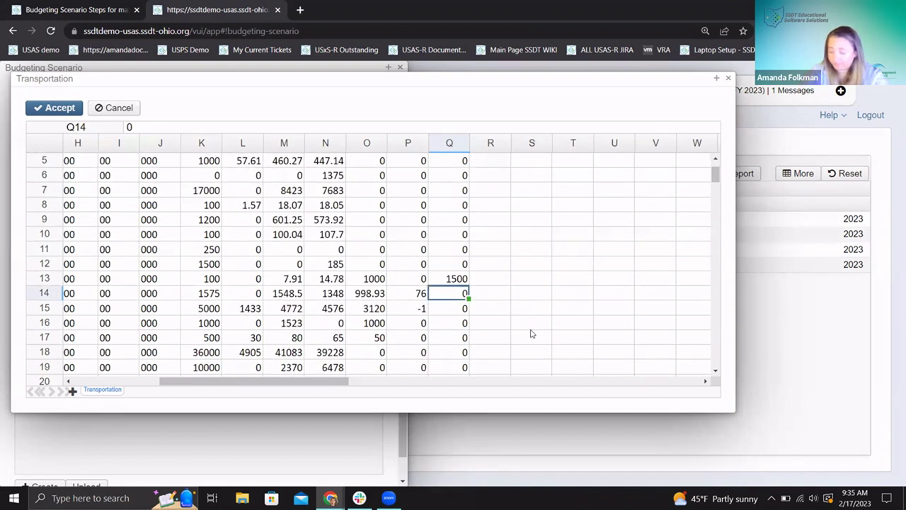
text(2000)
click(531, 335)
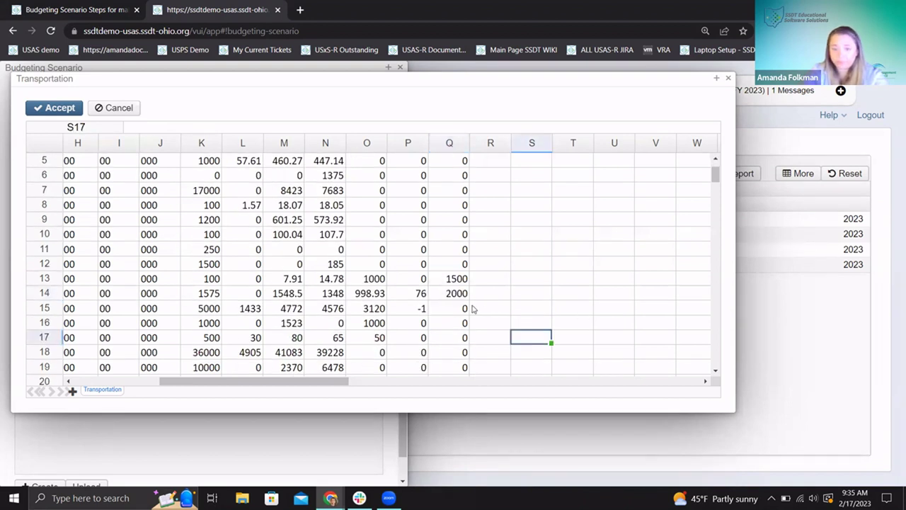
Fill the 2000 in cell Q14 down through row 19.
click(458, 296)
drag(469, 300, 465, 371)
click(513, 290)
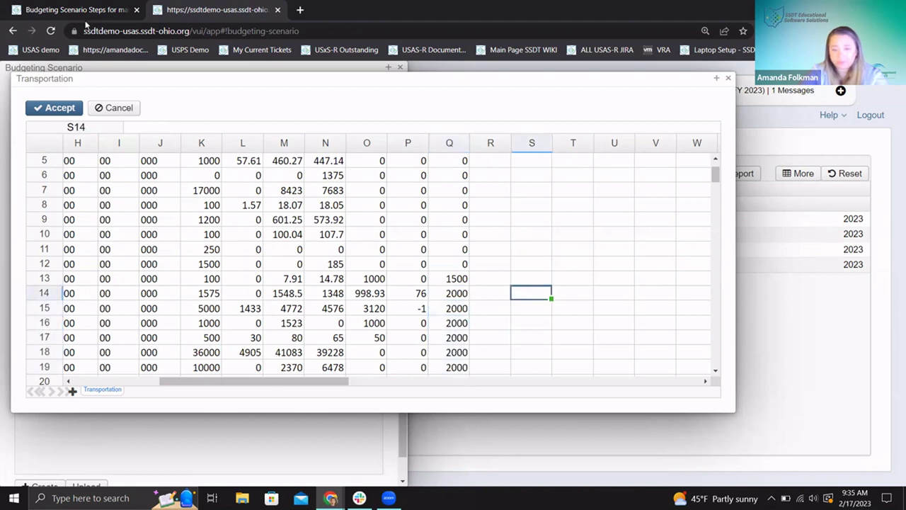
Accept the Transportation sheet changes, then save and close the Adjustments ASF scenario.
click(55, 108)
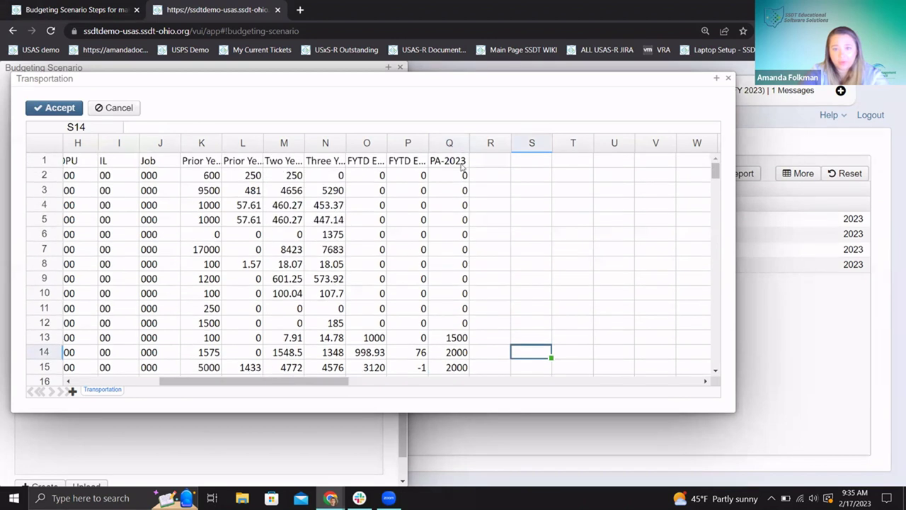
click(70, 114)
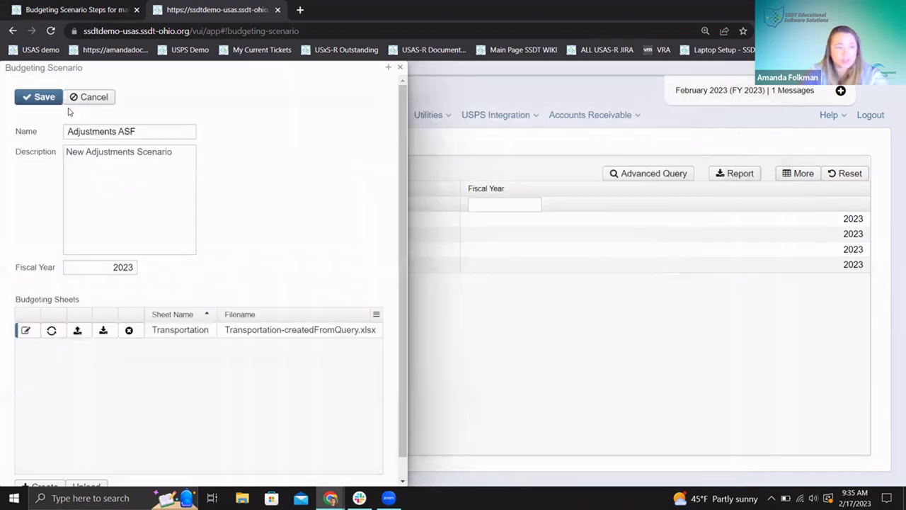
click(50, 94)
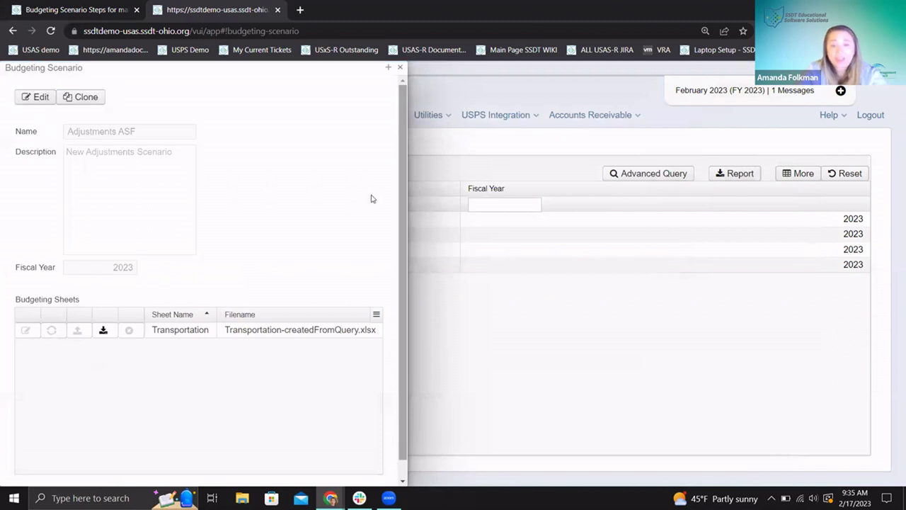
click(400, 69)
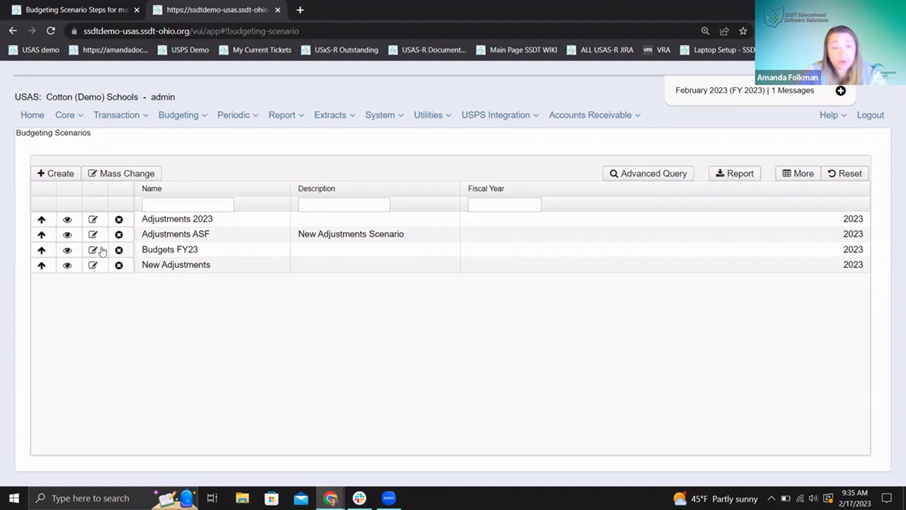
Switch to the Budgeting Scenario Steps wiki page and review its Scenarios instructions.
click(63, 9)
scroll(481, 314, down, 3)
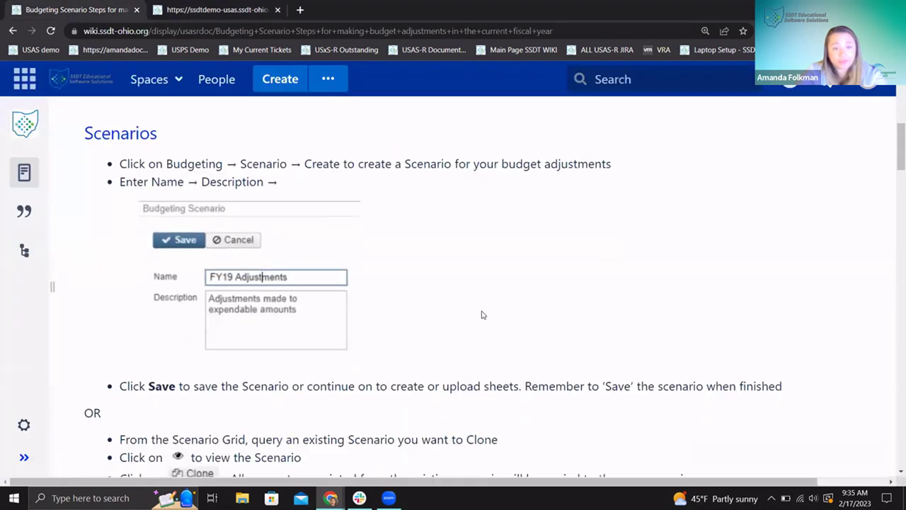
Read the wiki instructions on creating scenarios, working with budgeting sheets and promoting a scenario to the proposed amounts grid.
scroll(481, 314, down, 5)
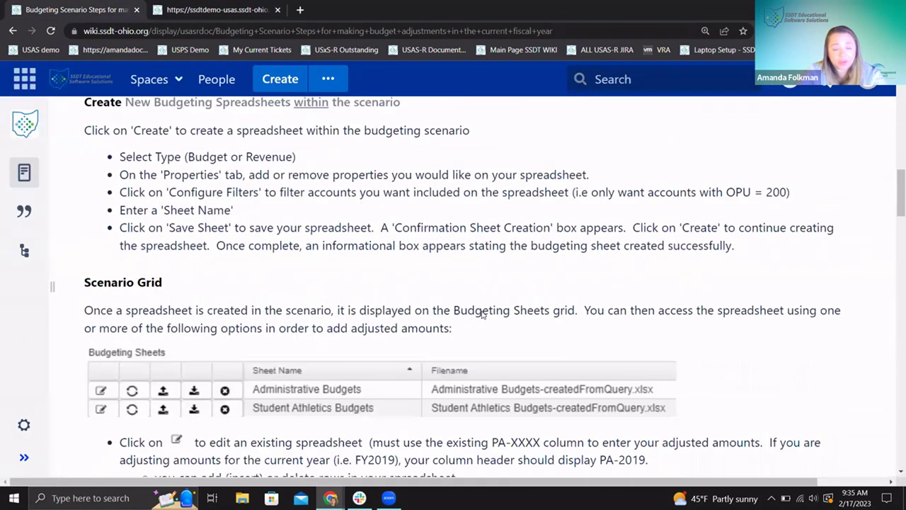
scroll(482, 314, down, 5)
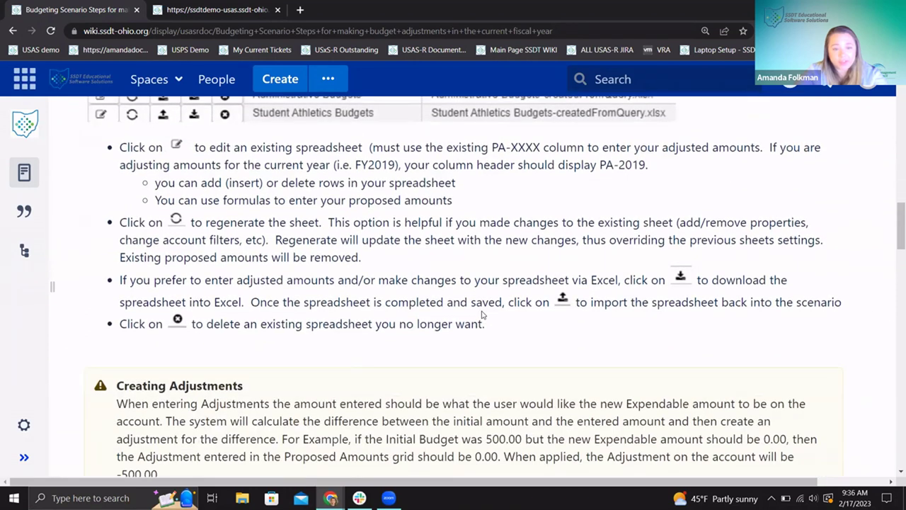
scroll(481, 313, down, 4)
scroll(249, 363, down, 1)
scroll(249, 363, down, 1)
scroll(318, 325, down, 3)
scroll(318, 326, down, 3)
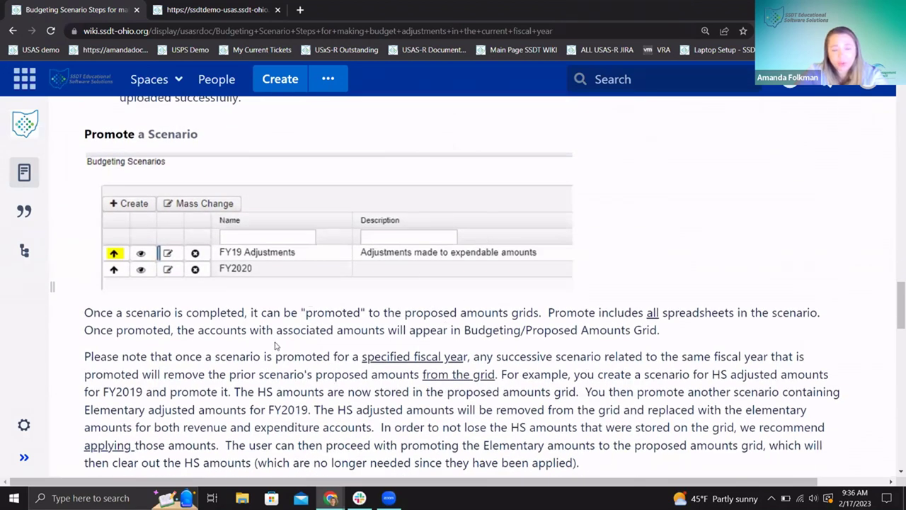
scroll(446, 332, down, 1)
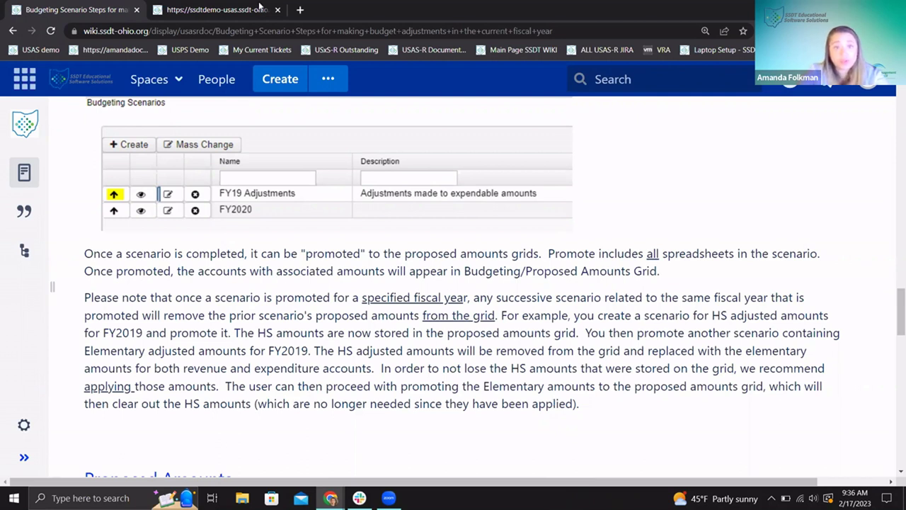
Switch to the USAS demo site and promote the Adjustments ASF scenario to proposed amounts.
key(ctrl+Tab)
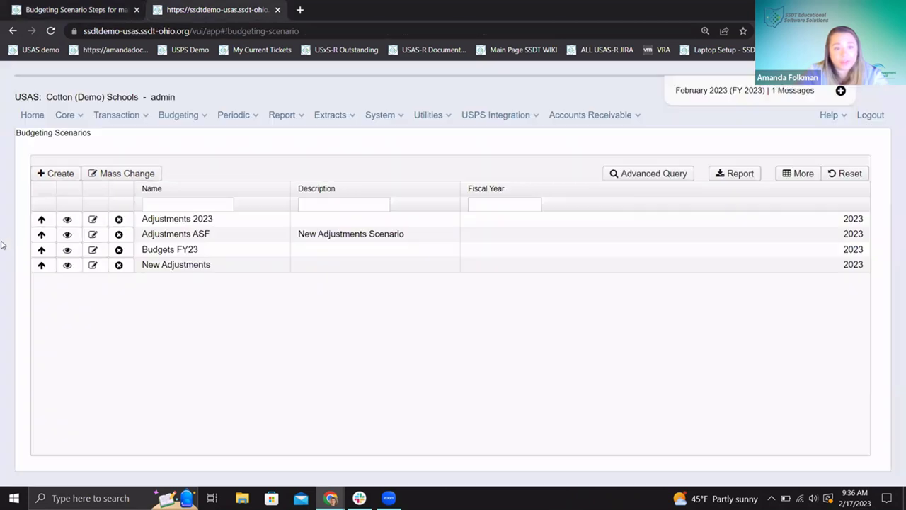
click(44, 238)
click(44, 239)
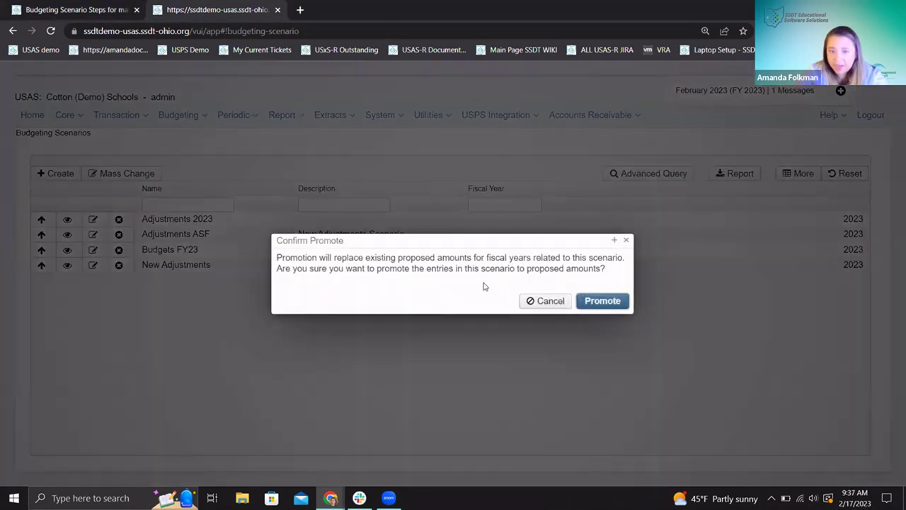
click(610, 309)
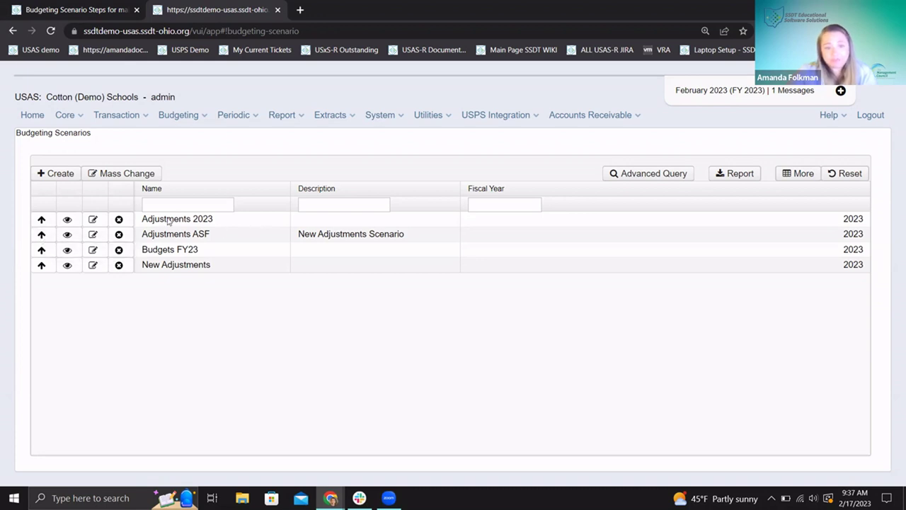
Show the proposed amounts for budgets and choose Fiscal Year 2023.
click(182, 117)
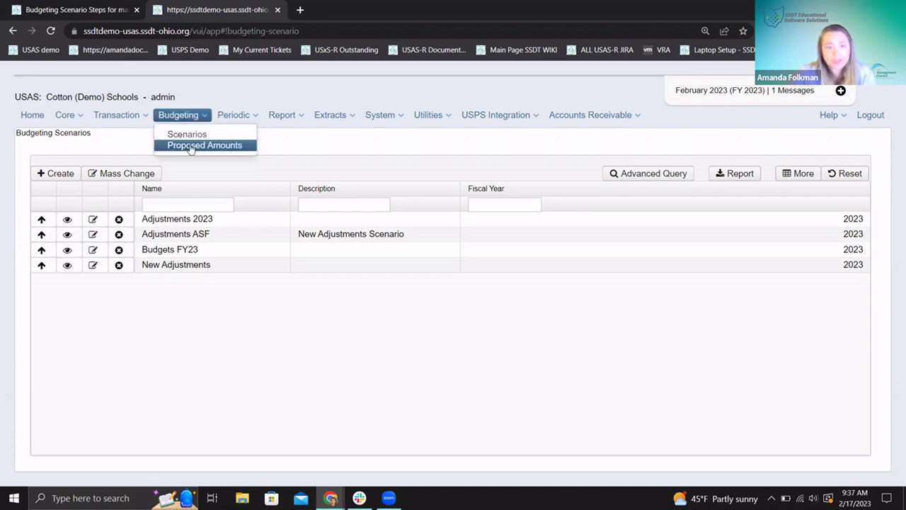
click(187, 145)
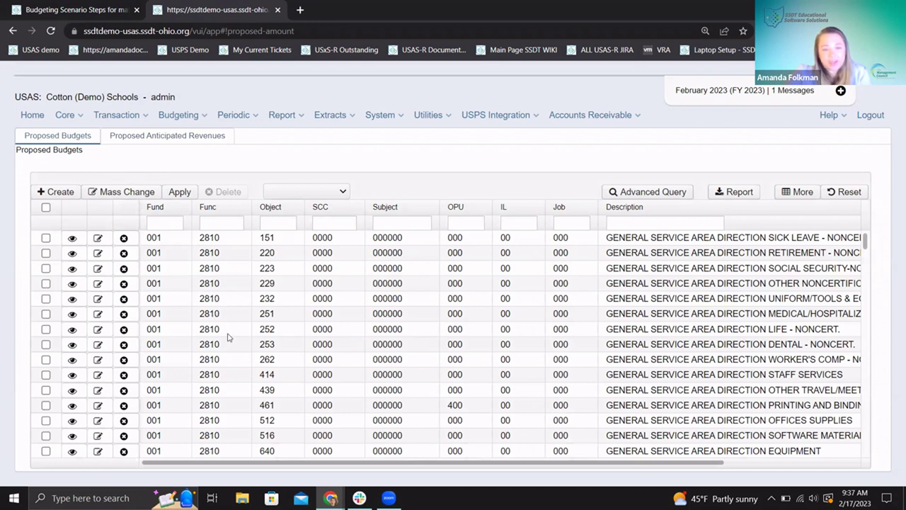
click(320, 198)
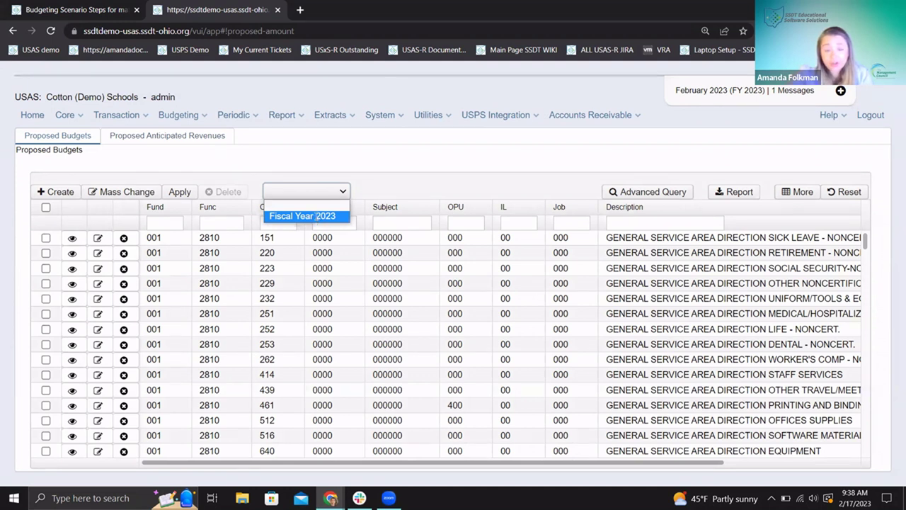
click(316, 217)
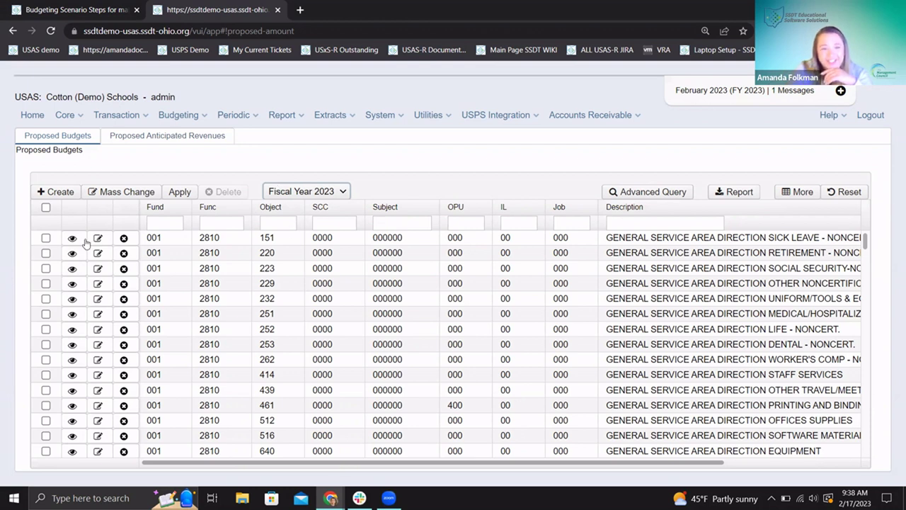
Move the Amount column ahead of the Description column in the Proposed Budgets grid.
scroll(416, 290, down, 3)
scroll(417, 291, up, 3)
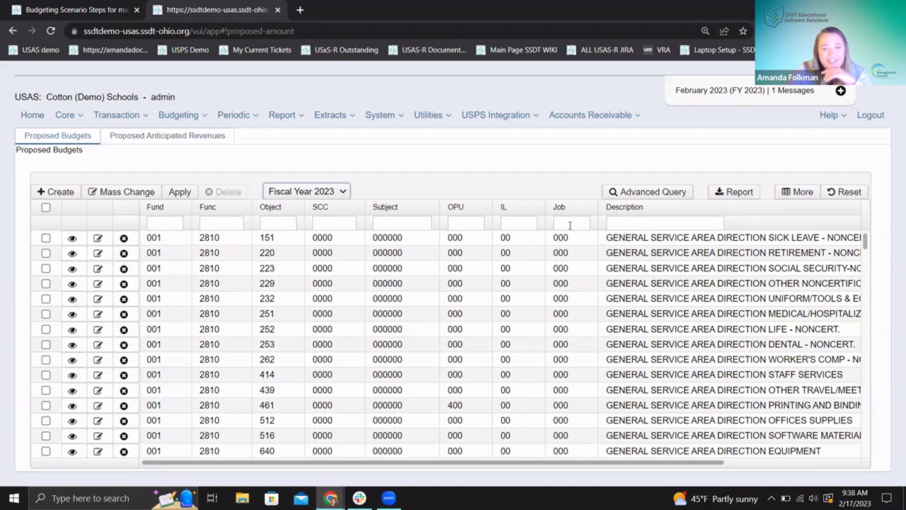
scroll(381, 461, right, 3)
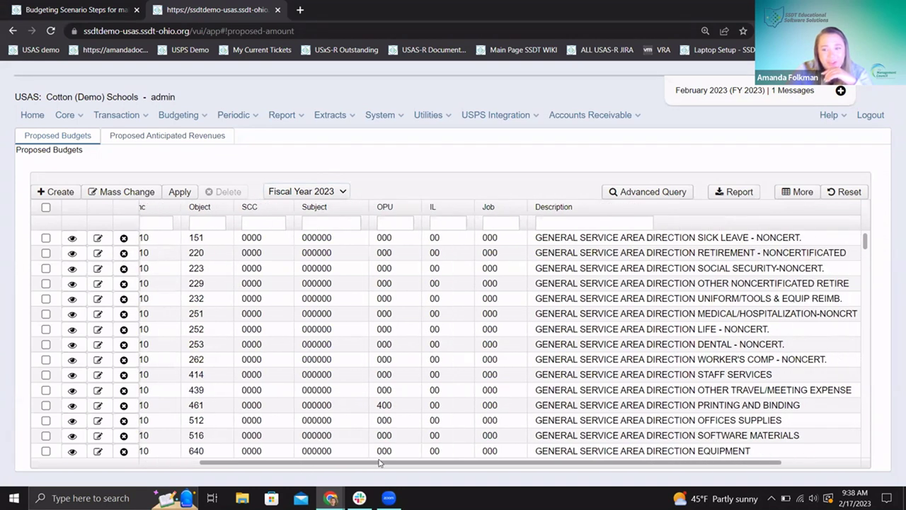
scroll(379, 462, right, 2)
drag(814, 209, 449, 215)
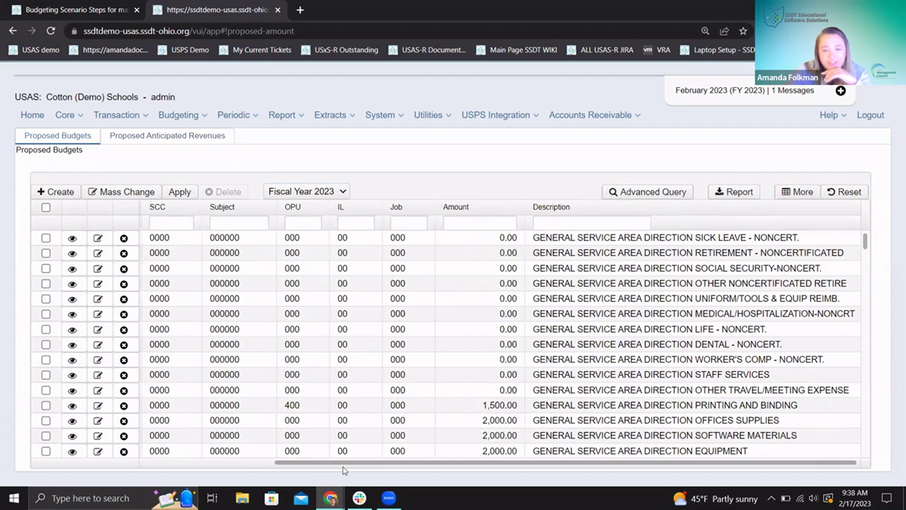
scroll(341, 464, left, 5)
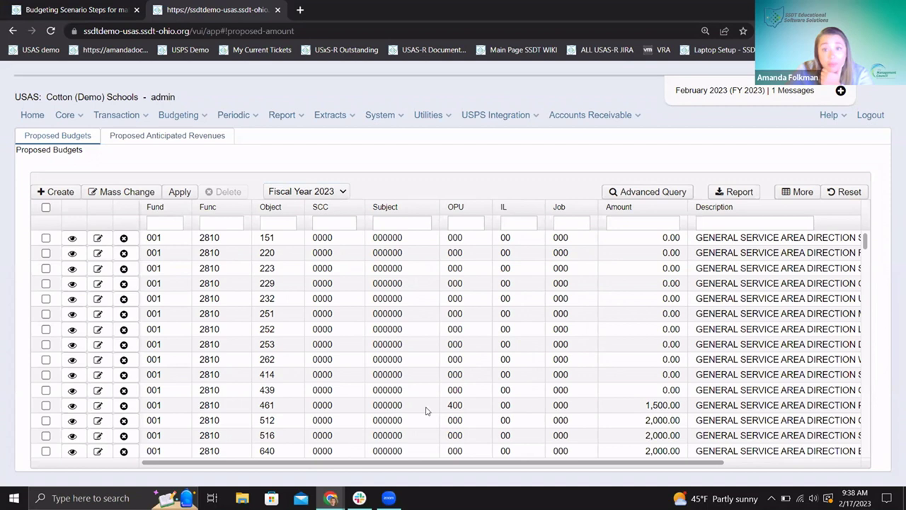
Open and save the proposed budget for function 2810, object 461, OPU 400, and open and cancel a blank proposed budget form.
scroll(407, 385, down, 2)
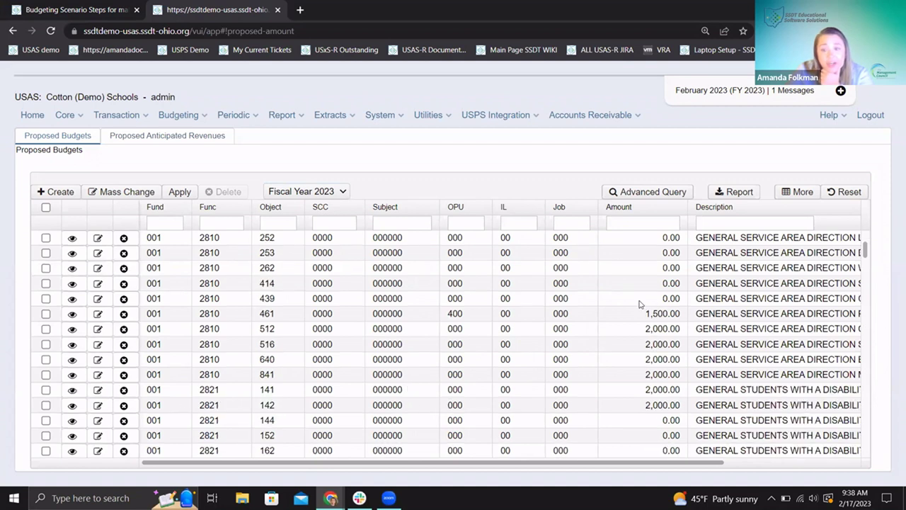
click(96, 315)
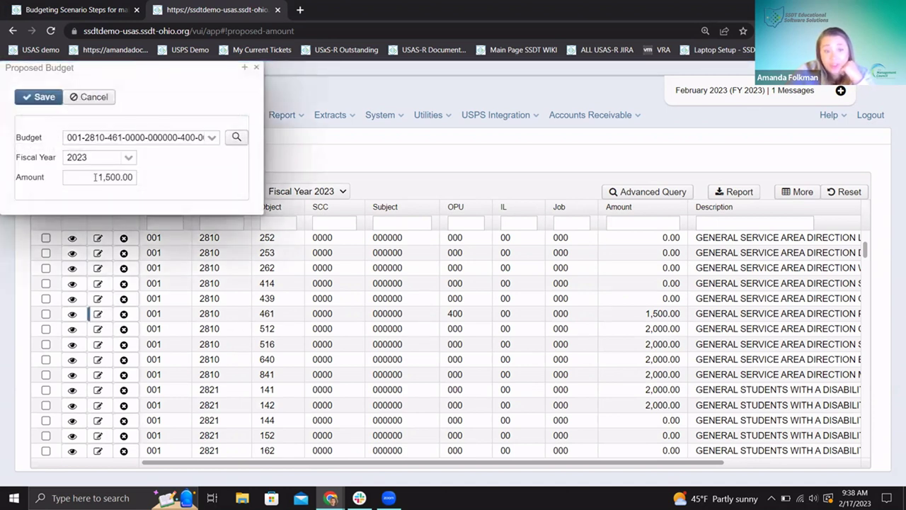
click(40, 103)
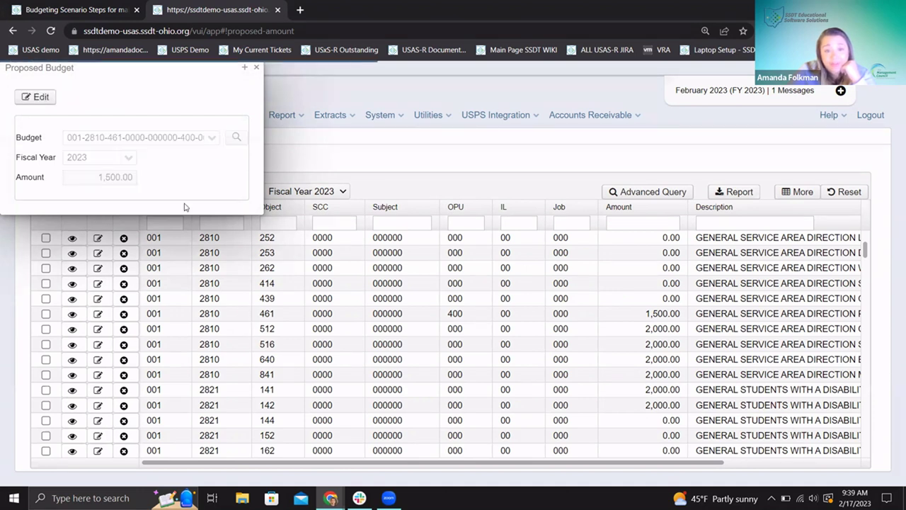
click(257, 67)
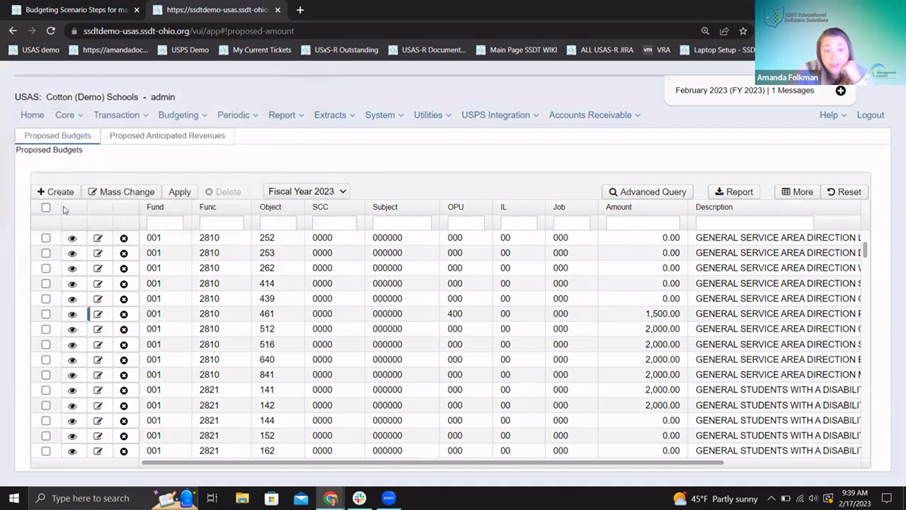
click(61, 192)
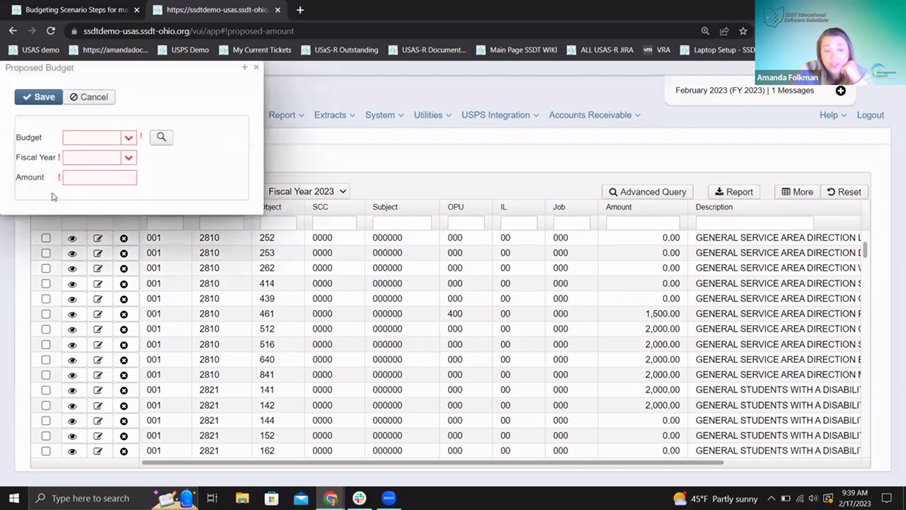
click(95, 99)
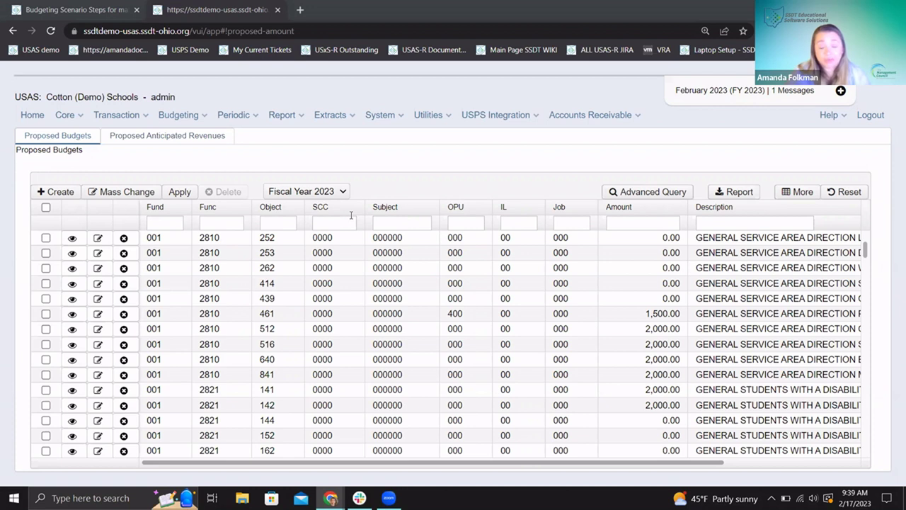
Apply the Fiscal Year 2023 proposed amounts with transaction type Adjustment and effective date 2/17/23, and dismiss the resulting message.
click(180, 194)
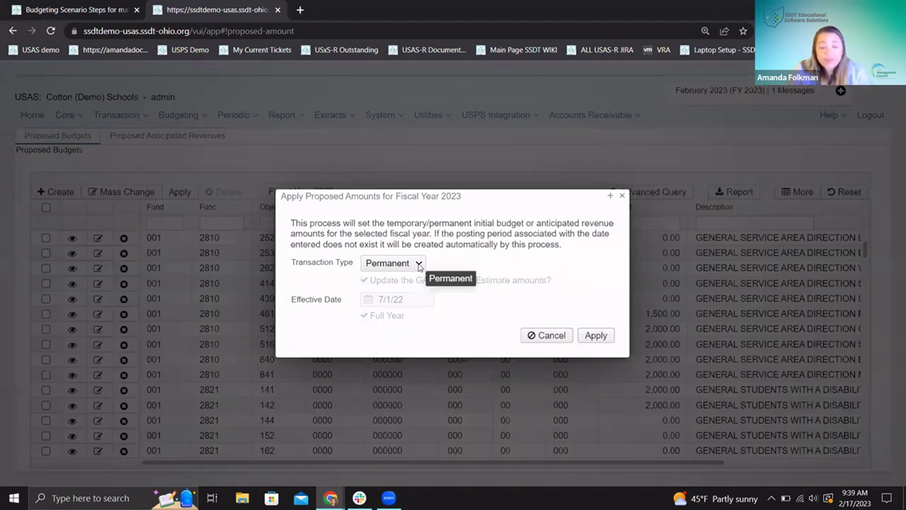
click(418, 264)
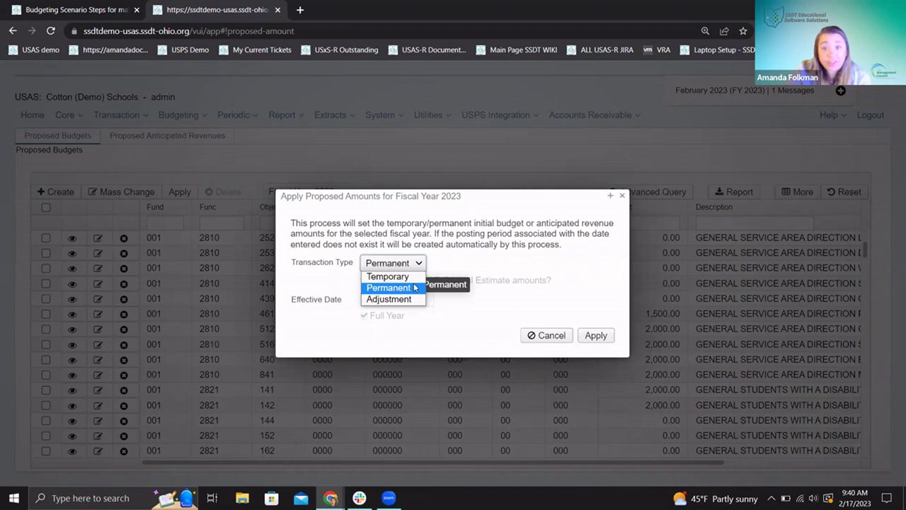
click(417, 299)
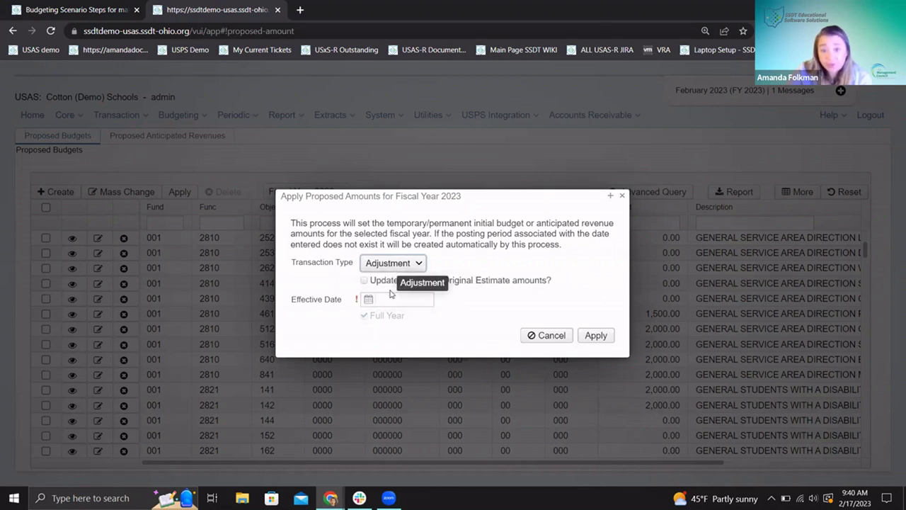
click(391, 302)
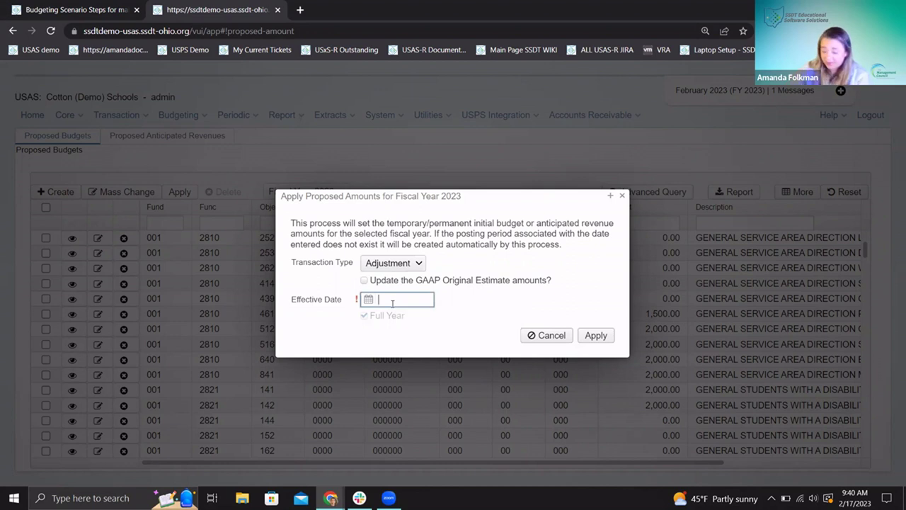
text(2/17/23)
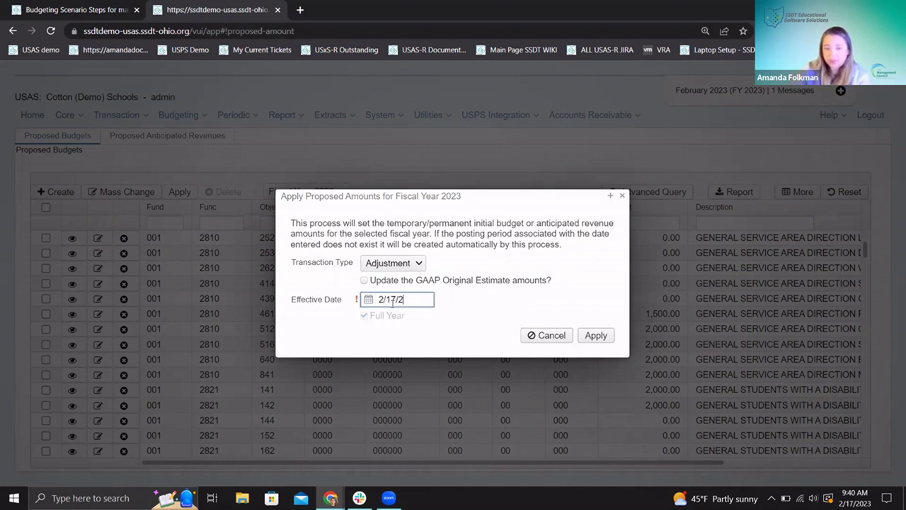
click(515, 293)
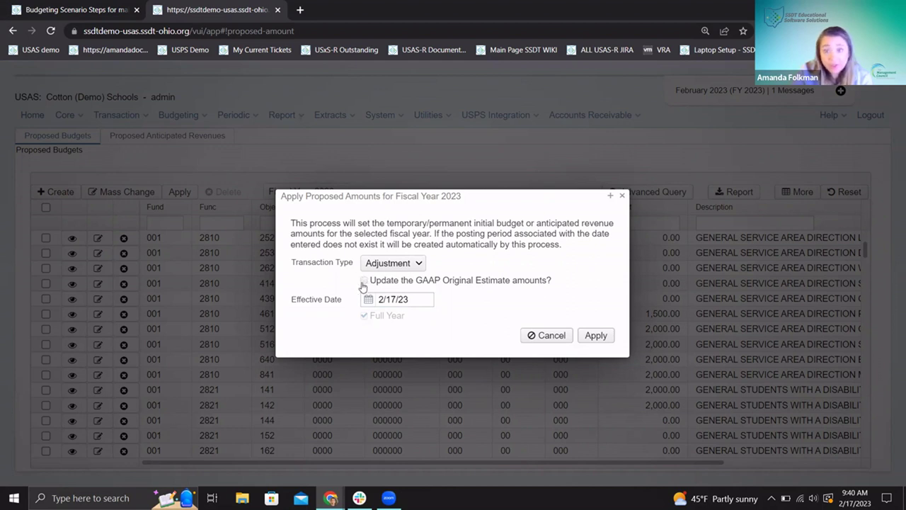
click(596, 337)
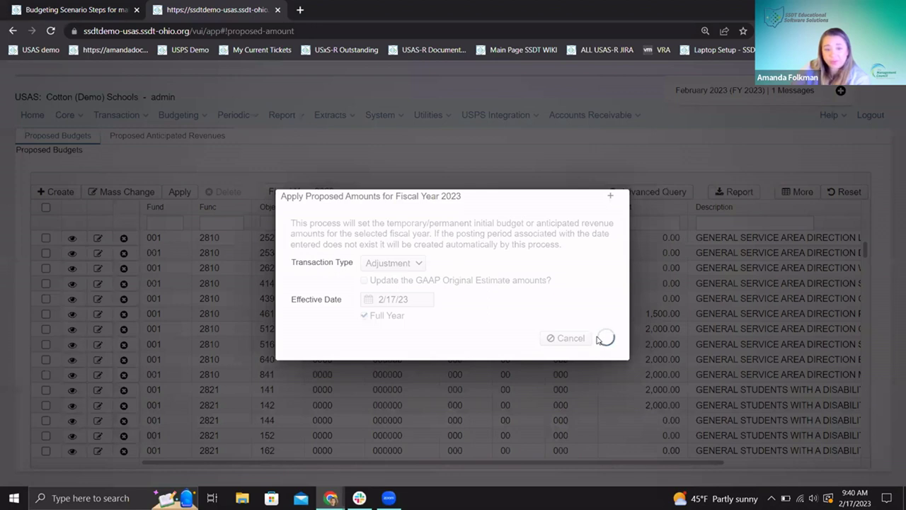
drag(486, 197, 560, 140)
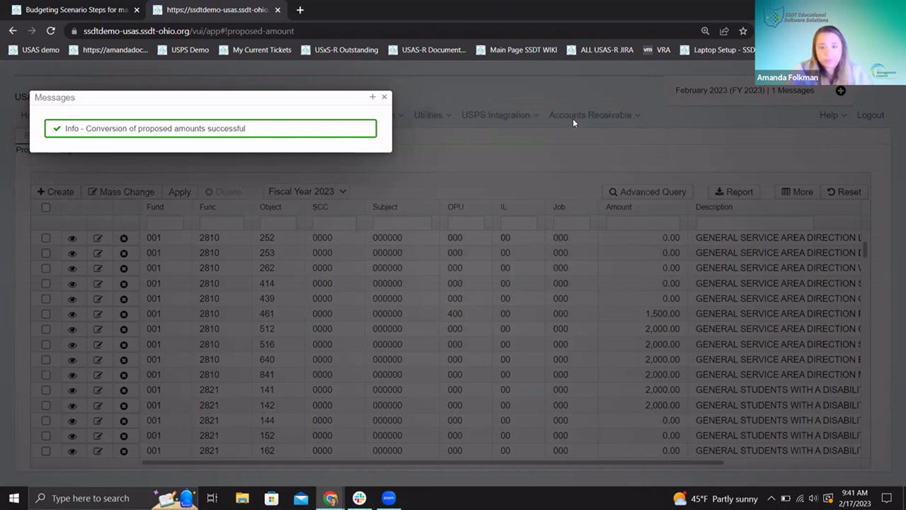
click(384, 97)
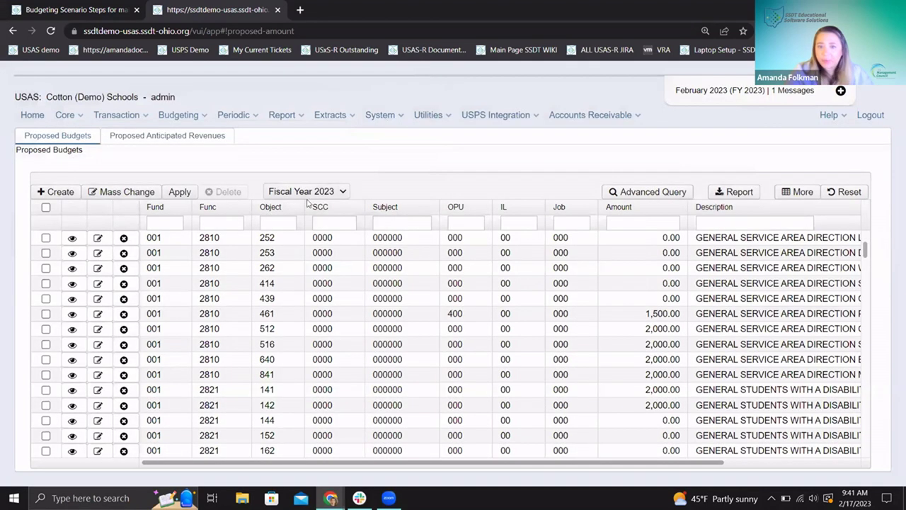
Open the expenditure accounts and filter them to fund 001, function 2810, object 461.
click(74, 117)
click(82, 135)
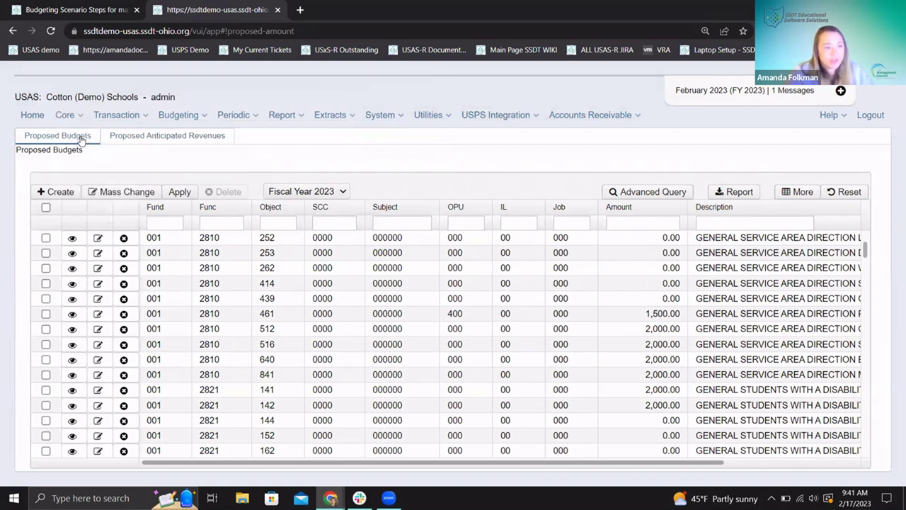
click(172, 141)
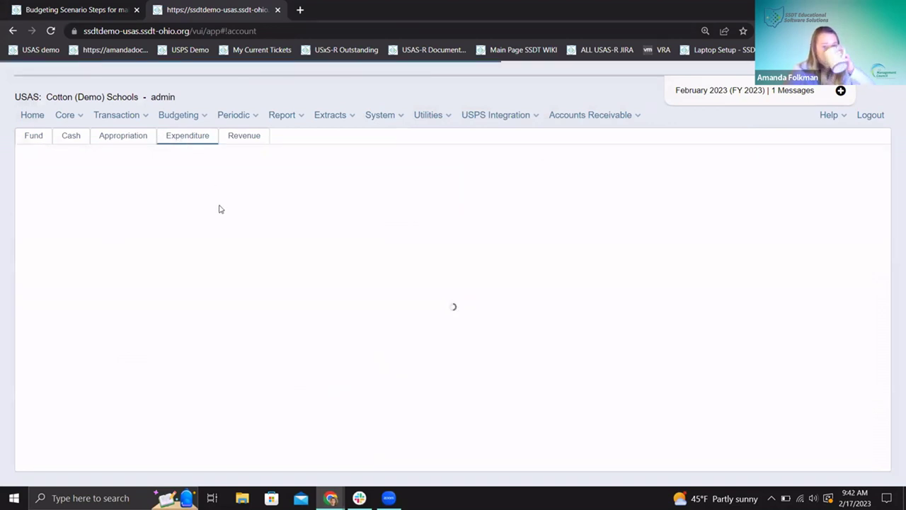
click(143, 219)
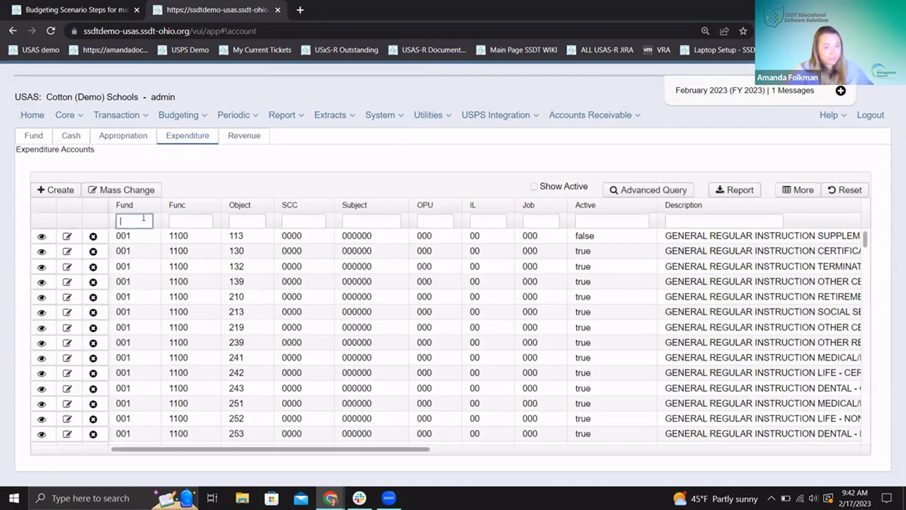
text(001)
key(Return)
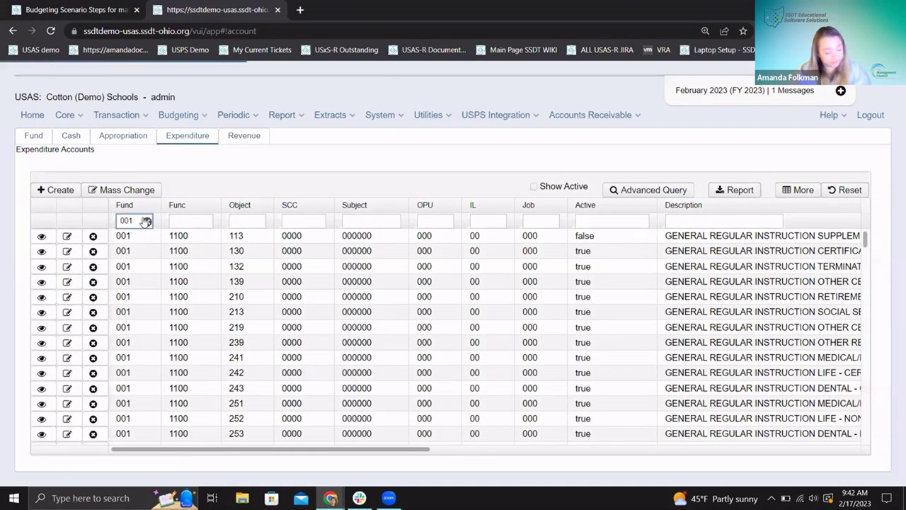
key(Tab)
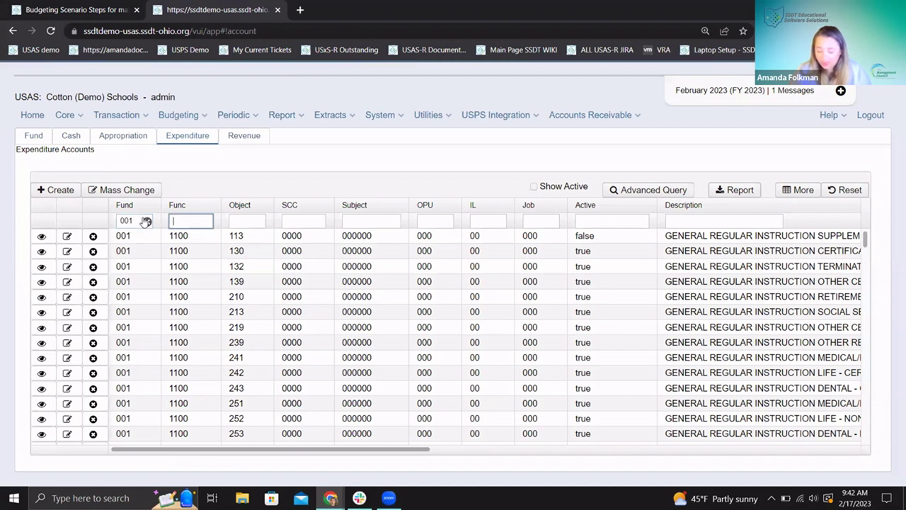
text(2810)
key(Tab)
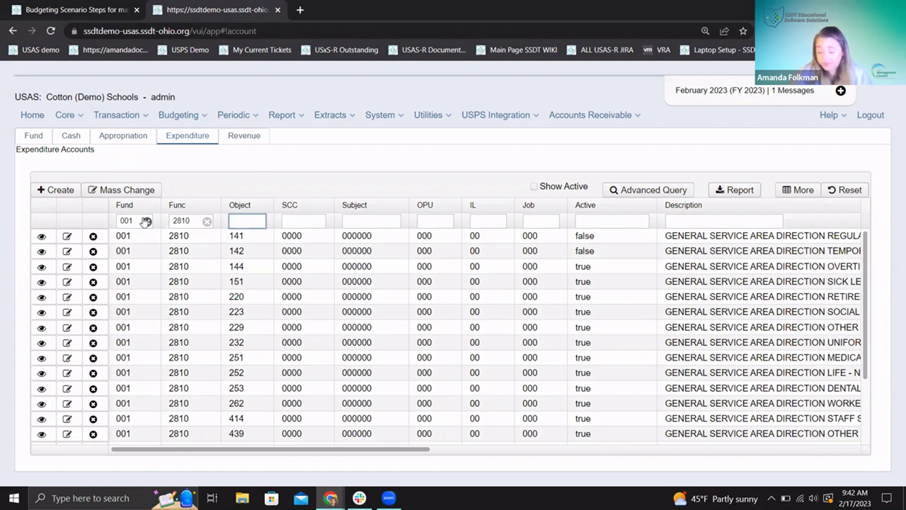
text(461)
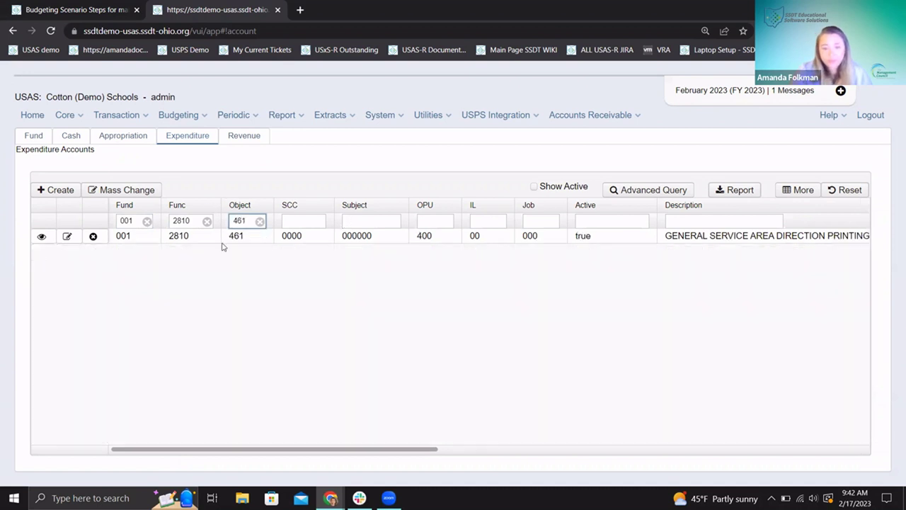
View the filtered expenditure account, check its fiscal year adjustments and the related budgeting transactions, and close both windows.
click(44, 237)
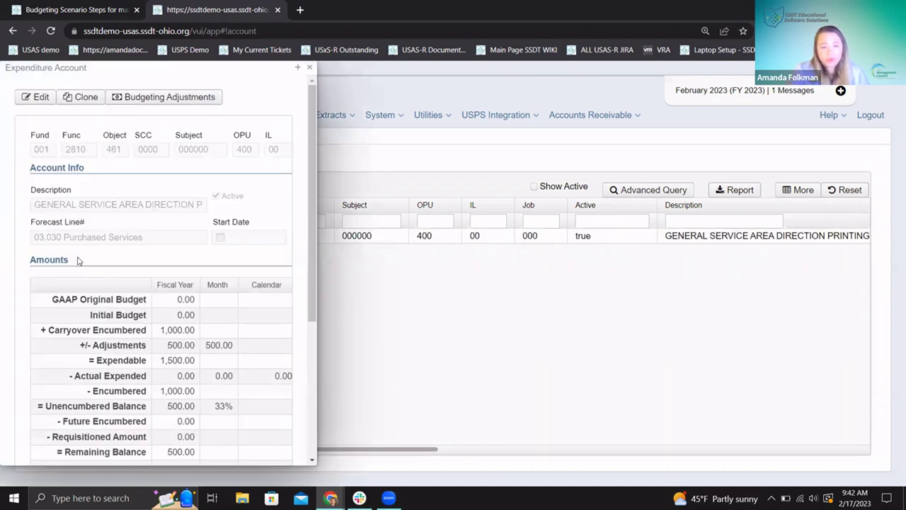
scroll(190, 326, down, 1)
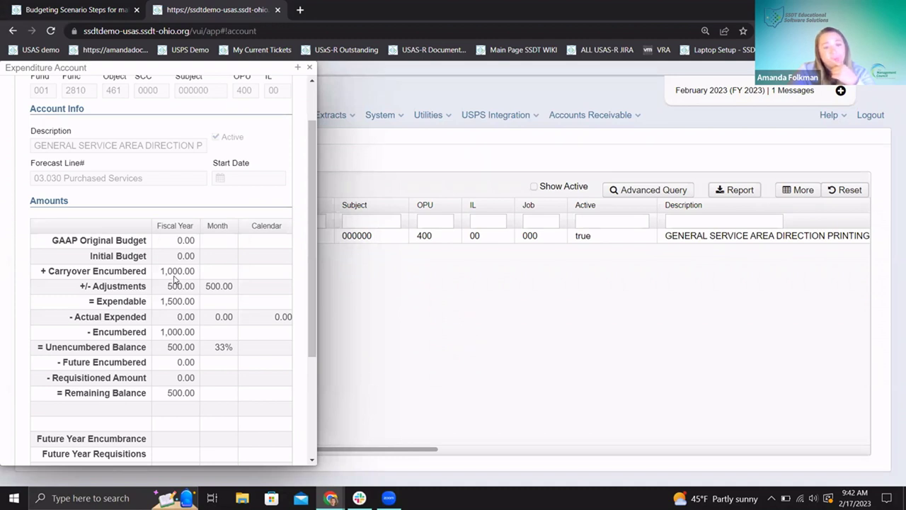
drag(170, 312, 194, 292)
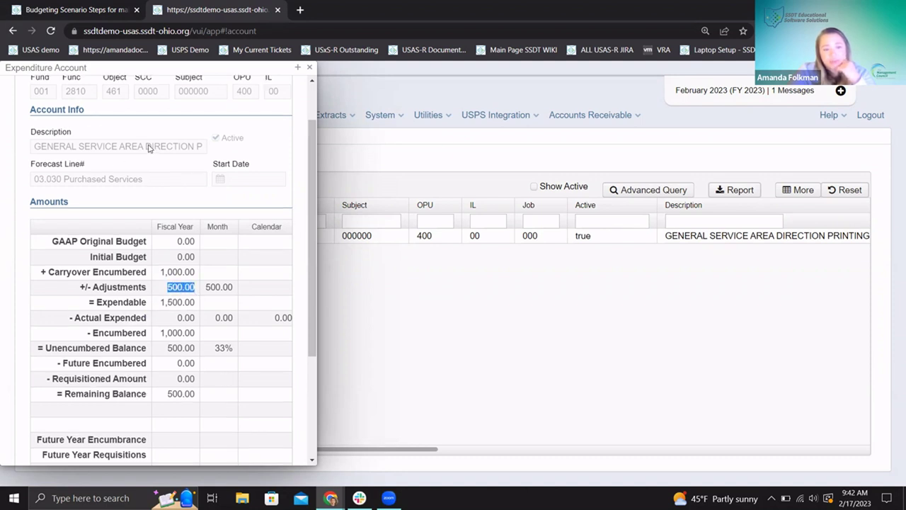
scroll(149, 147, up, 2)
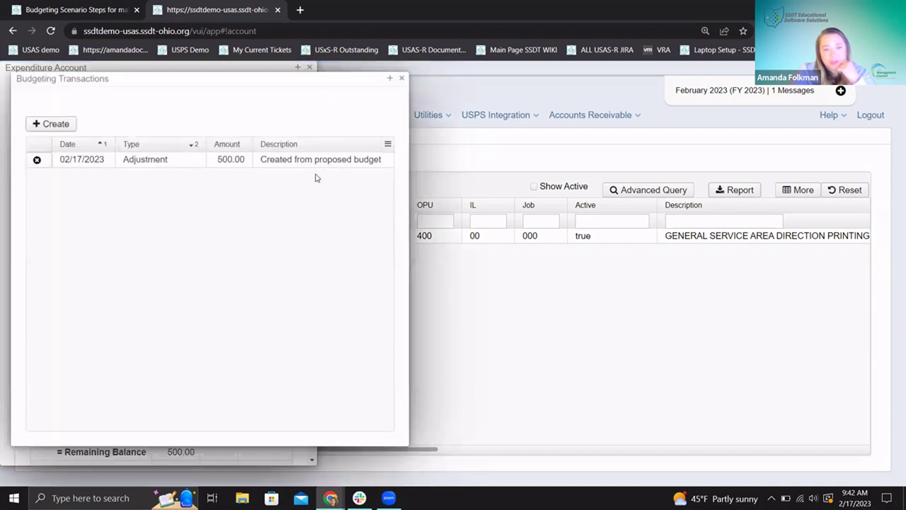
drag(285, 160, 382, 159)
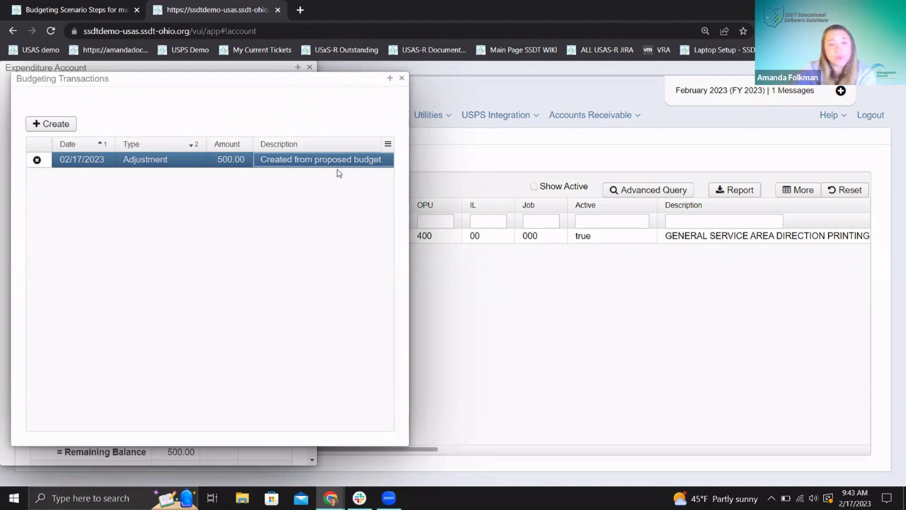
click(402, 80)
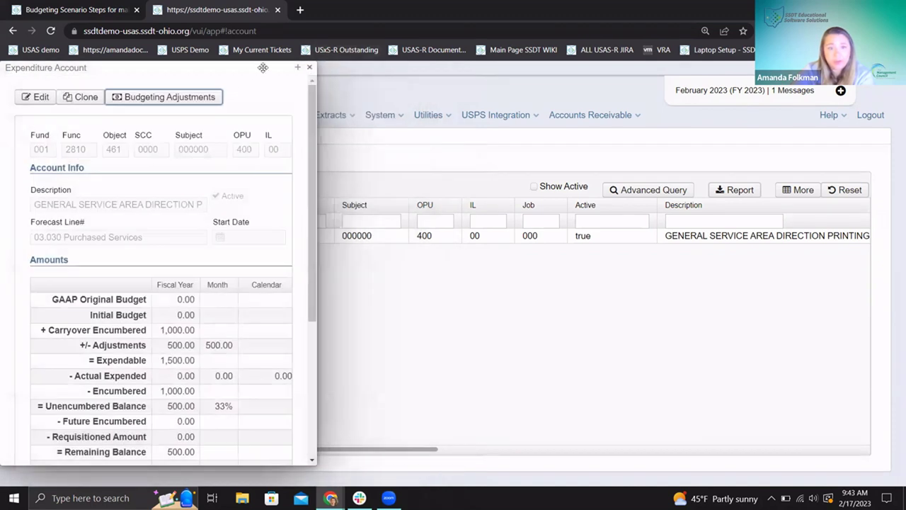
click(309, 70)
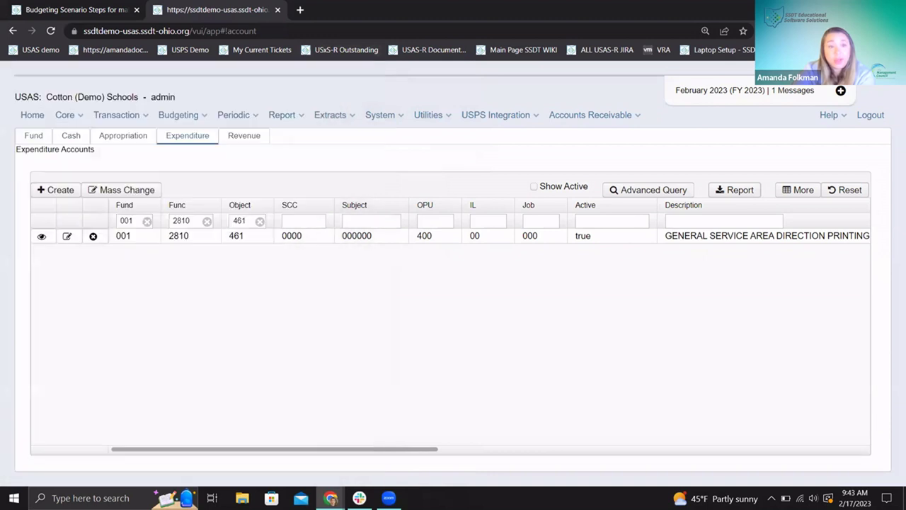
Open the SSDT Budget Transactions report from the home page, review its query options, and close it without generating the report.
click(28, 116)
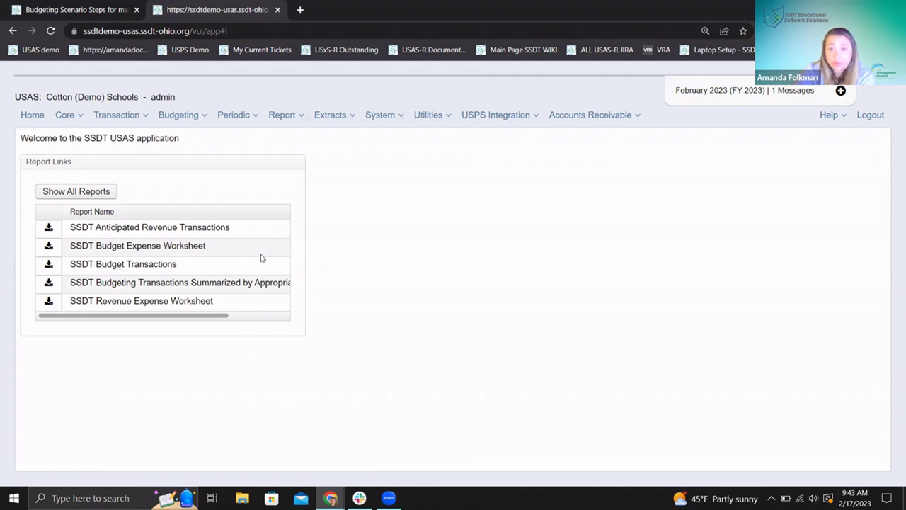
click(48, 266)
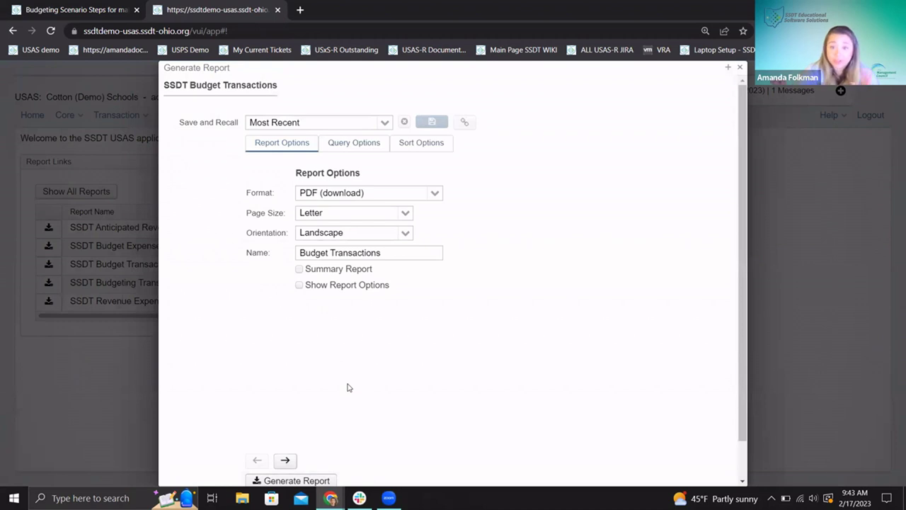
click(354, 145)
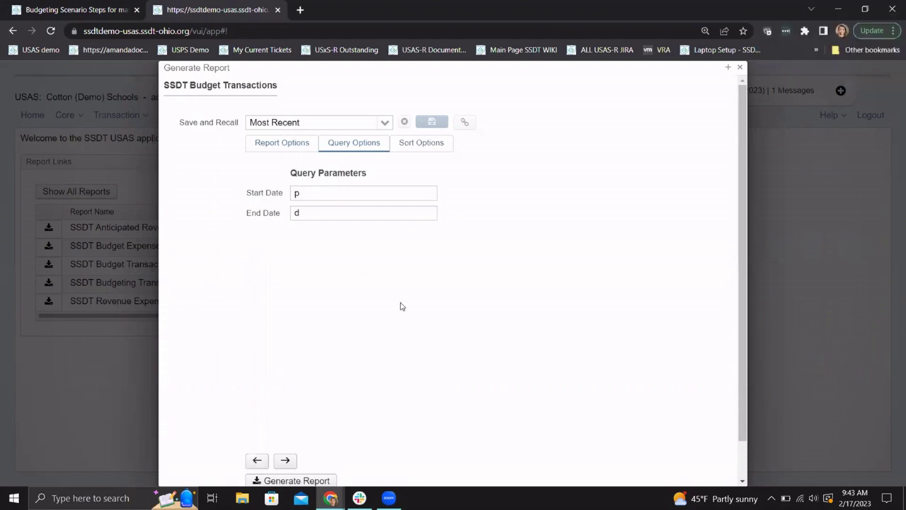
key(XF86AudioLowerVolume)
key(Escape)
Open the Adjustments ASF budgeting scenario for editing and open its Transportation budgeting sheet.
click(174, 115)
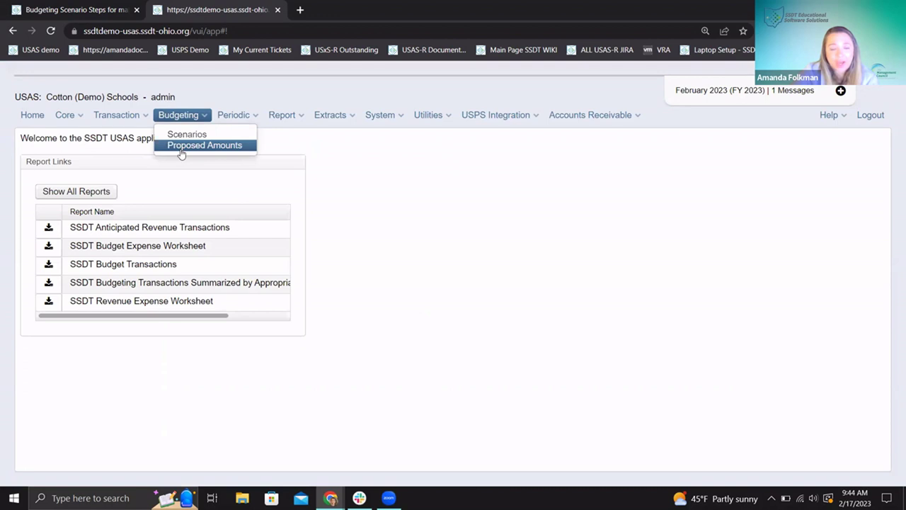
click(179, 135)
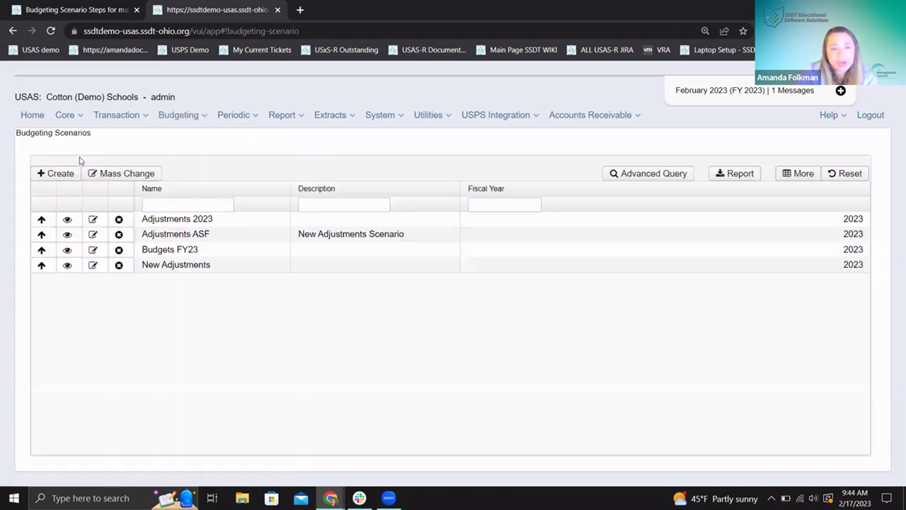
click(67, 234)
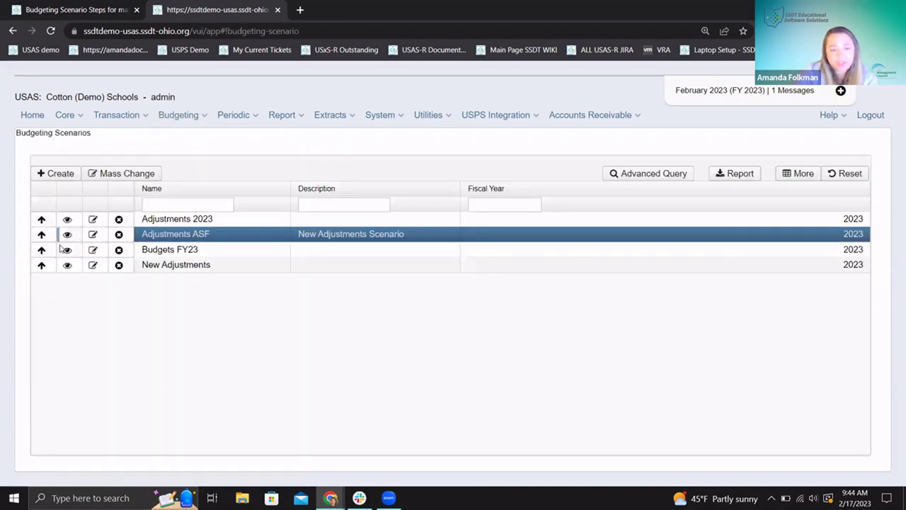
click(31, 98)
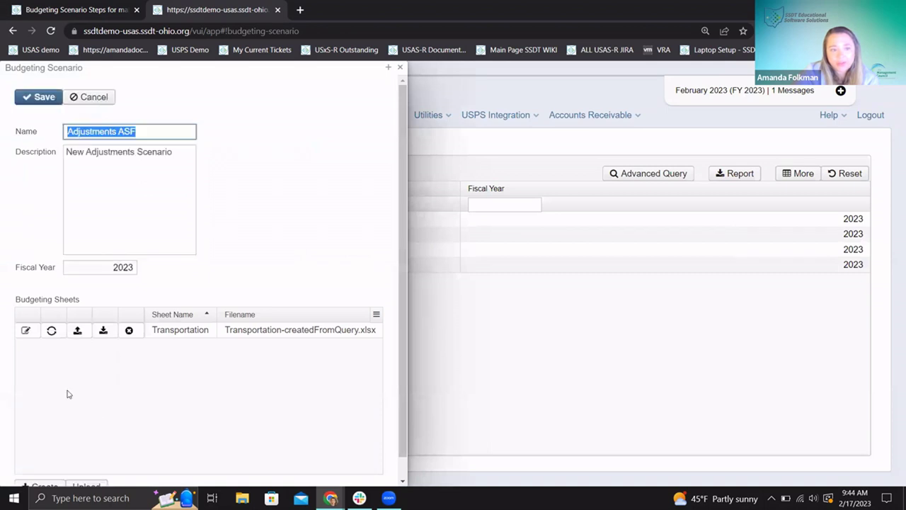
click(27, 332)
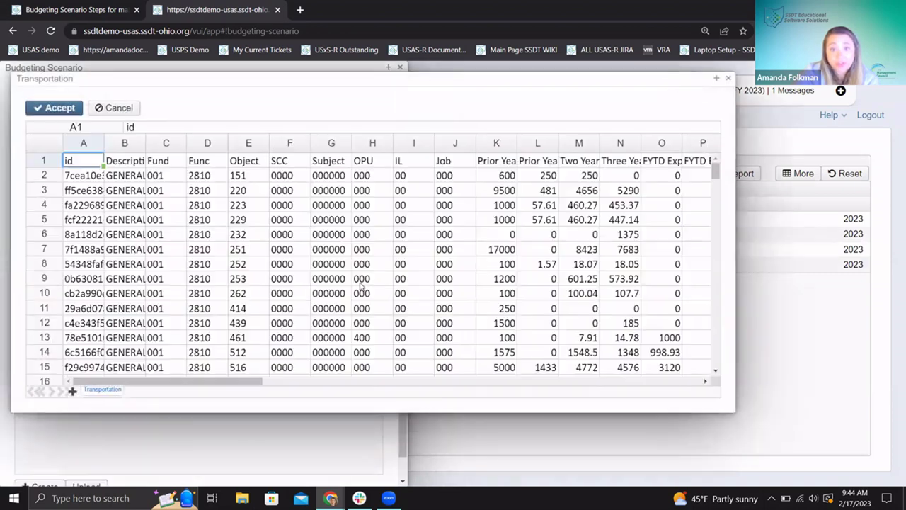
Enter the formula =O13+500 in cell Q13 of the PA-2023 column.
drag(256, 383, 333, 383)
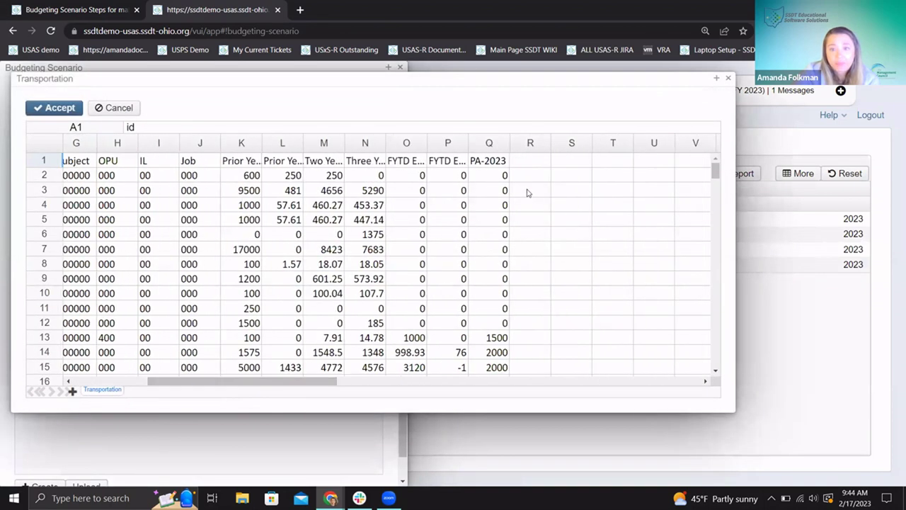
click(490, 339)
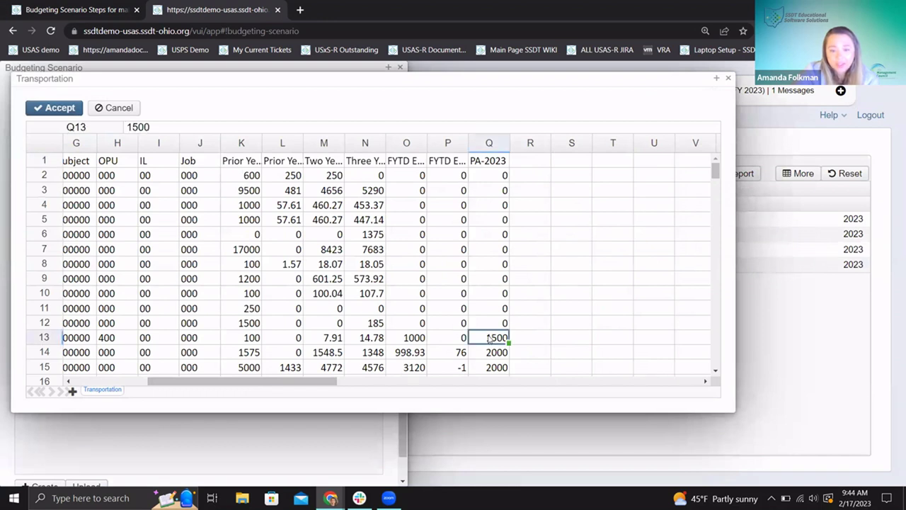
text(=)
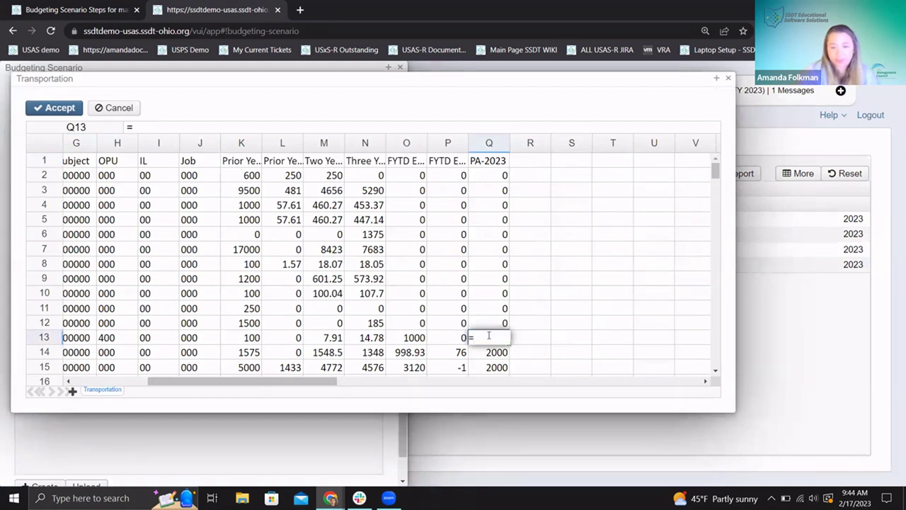
click(408, 343)
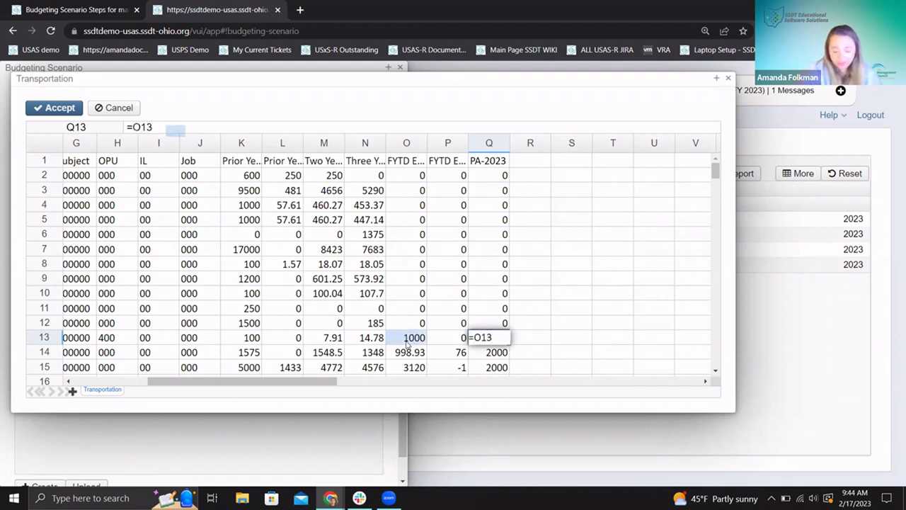
text(+500)
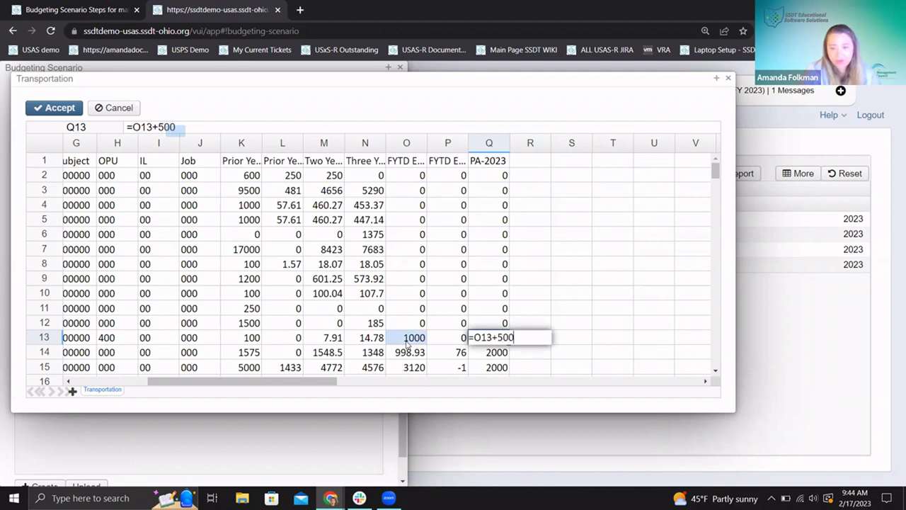
key(Return)
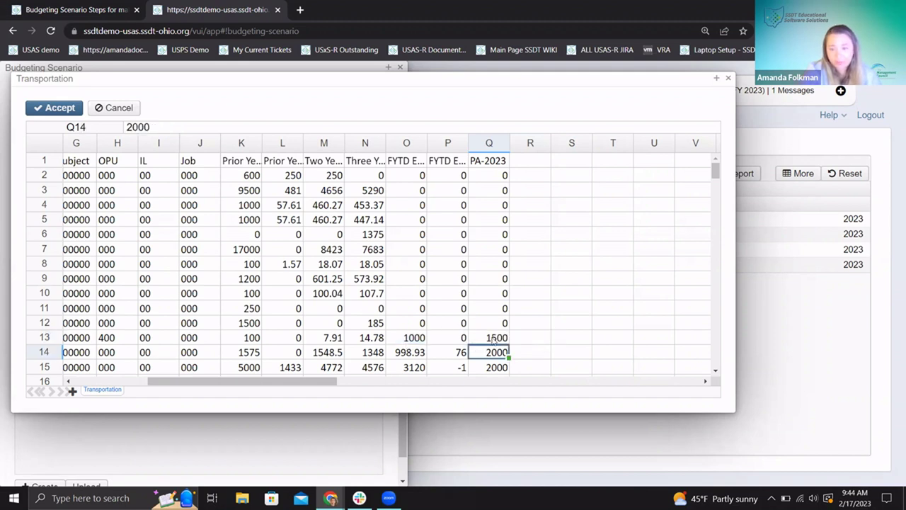
Fill the Q13 formula down the PA-2023 column through row 20 and check the filled cells.
click(494, 338)
scroll(499, 312, down, 2)
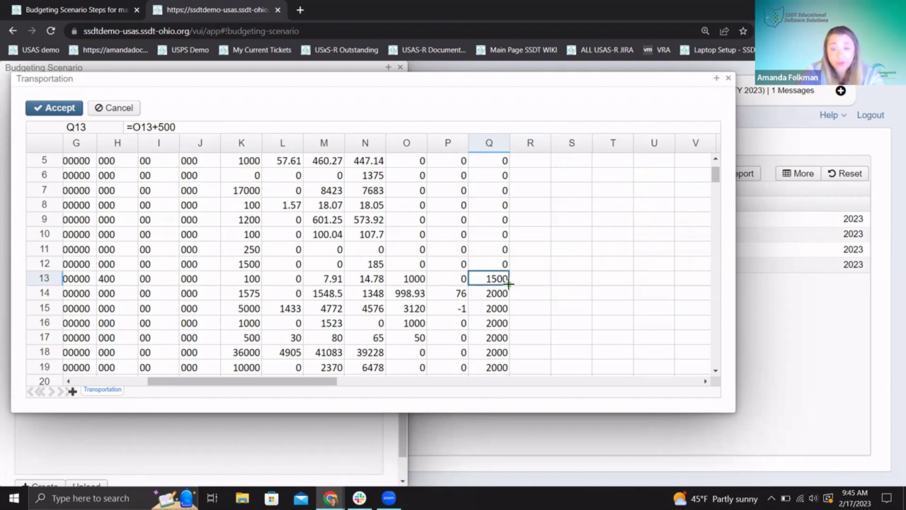
drag(509, 283, 508, 374)
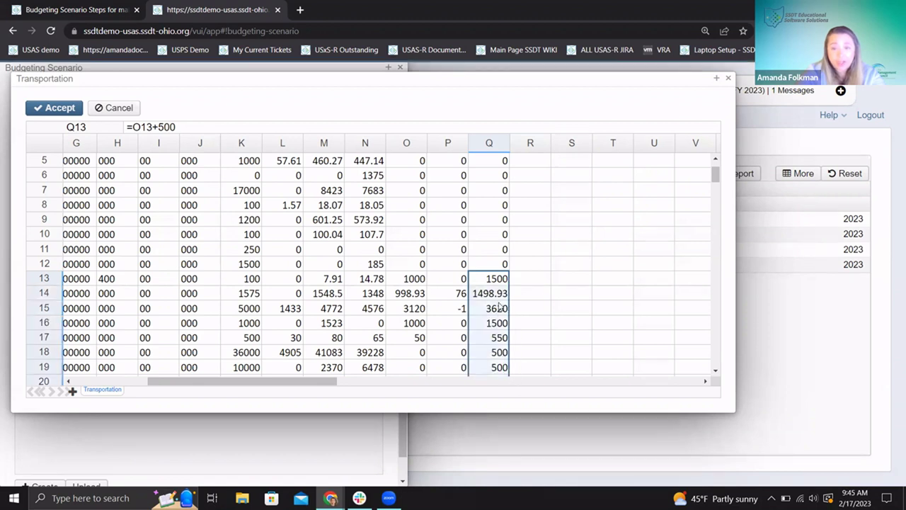
scroll(418, 322, down, 1)
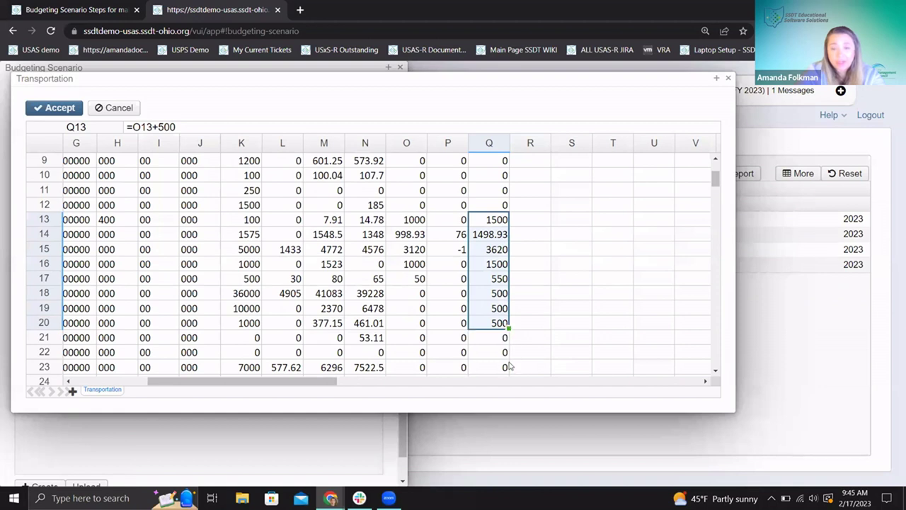
scroll(522, 322, up, 1)
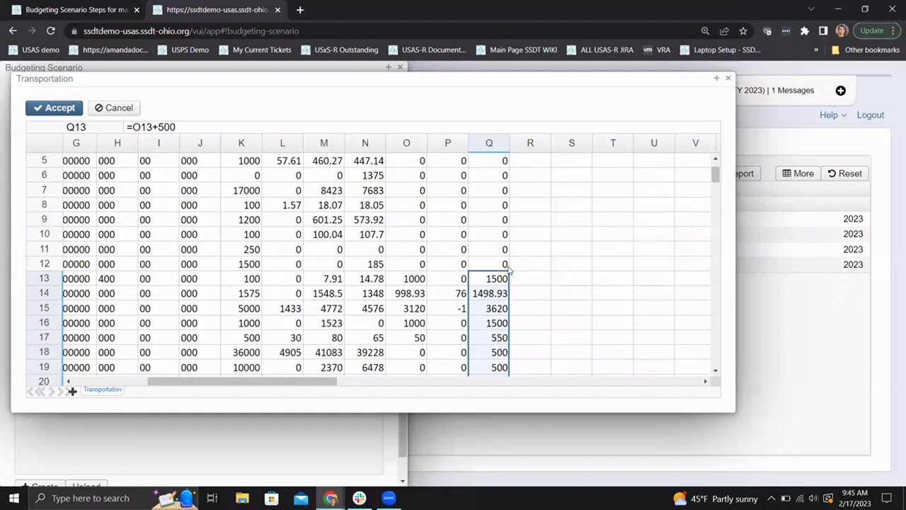
Clear the filled formulas from Q13 down the PA-2023 column, and head column R "Add Amount", widening it to fit.
key(Delete)
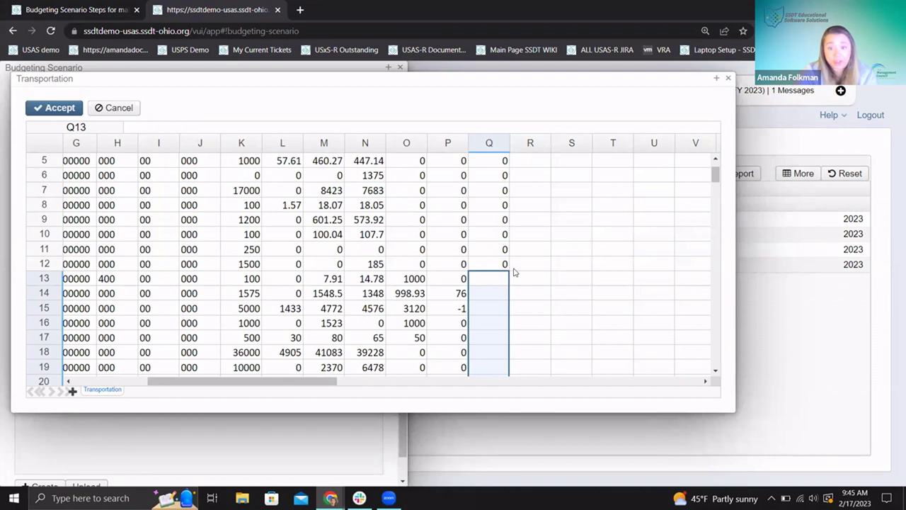
scroll(516, 265, up, 1)
click(531, 165)
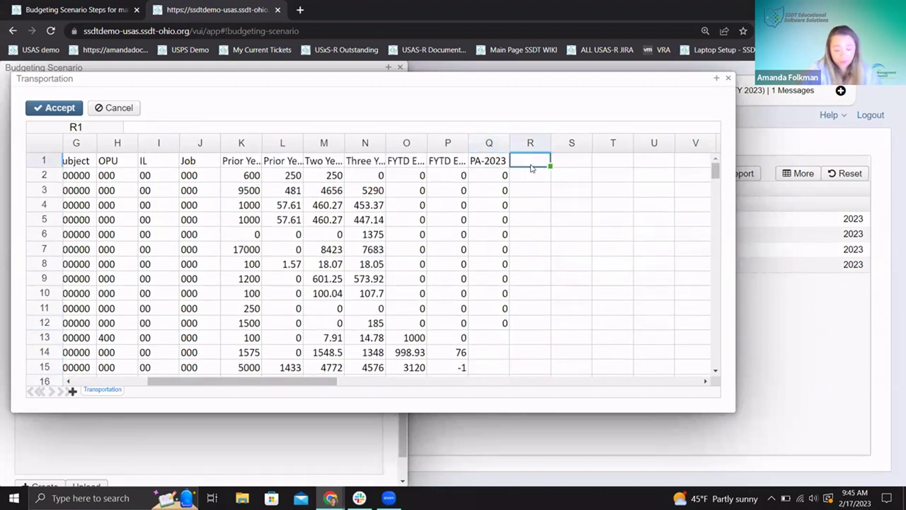
text(Add)
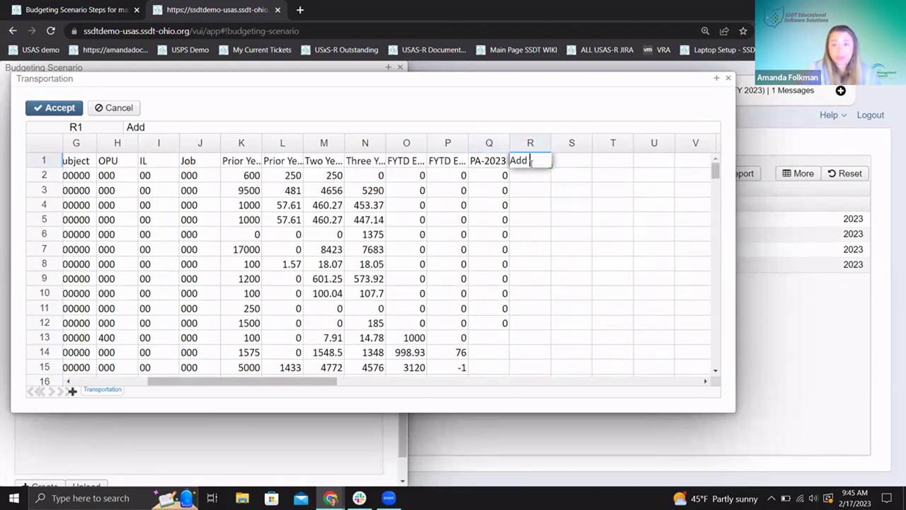
text( Amount)
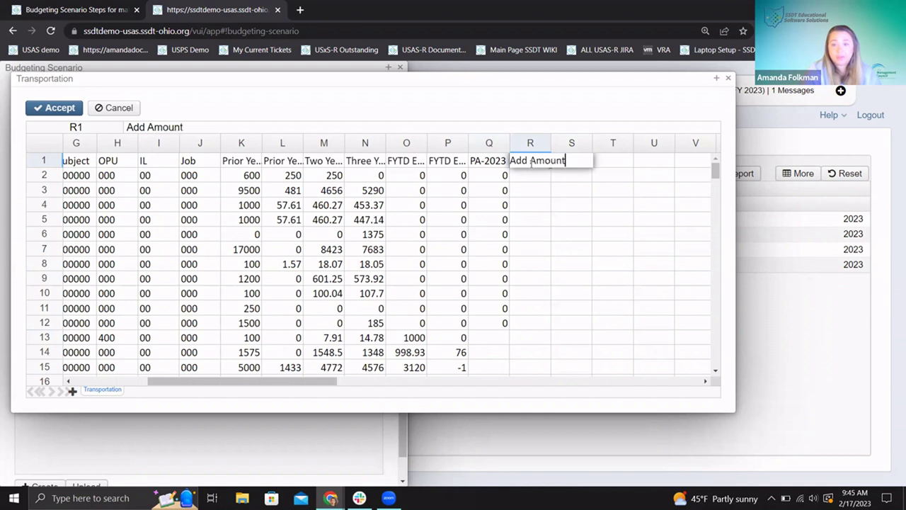
key(Return)
drag(553, 142, 588, 143)
Enter the formula =O2+R2 in cell Q2 of the PA-2023 column.
click(473, 180)
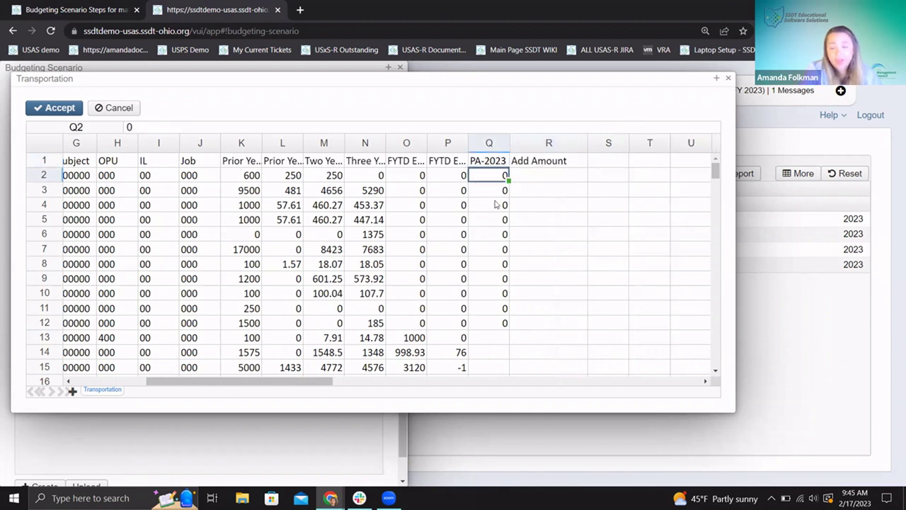
text(=)
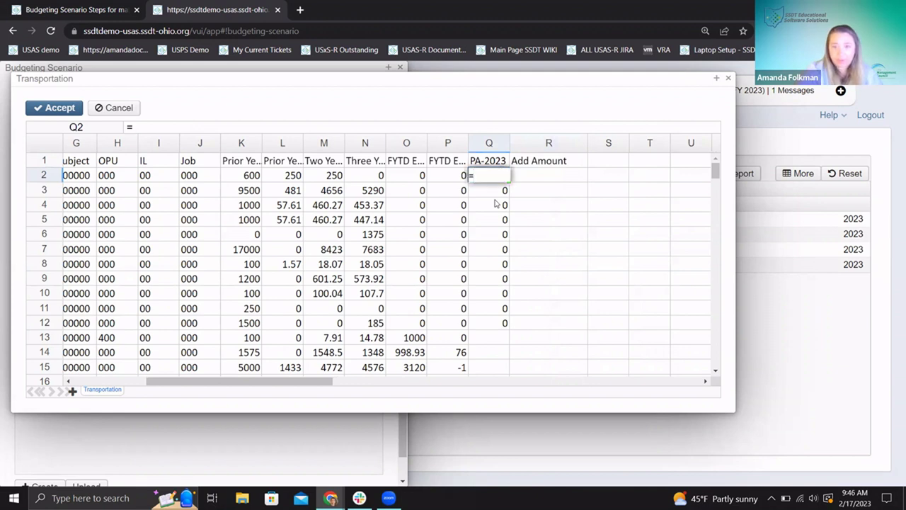
click(404, 174)
text(+)
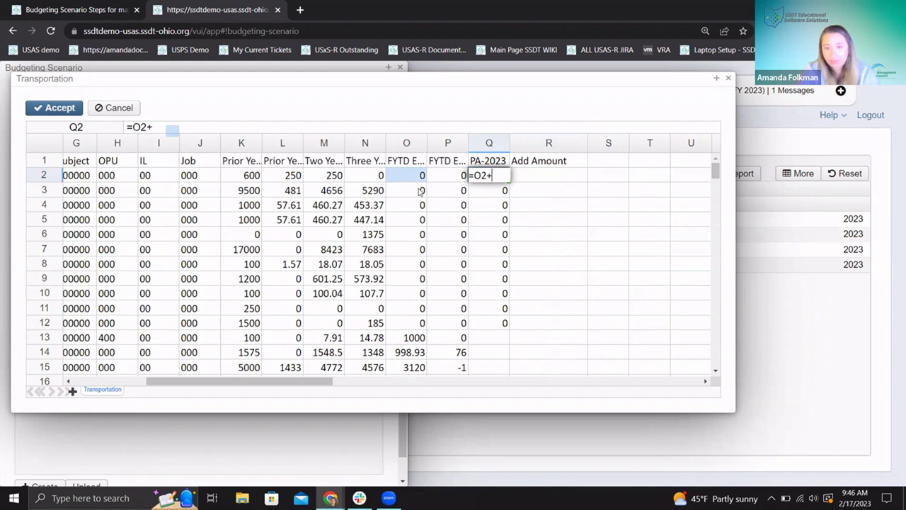
click(532, 178)
key(Return)
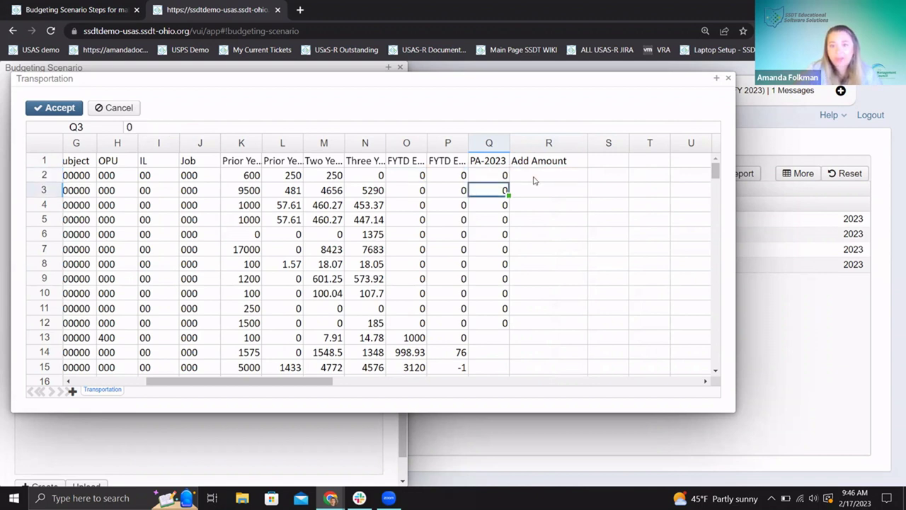
Try to fill the Q2 formula down the whole PA-2023 column and check several of its cells.
click(500, 176)
drag(509, 183, 500, 459)
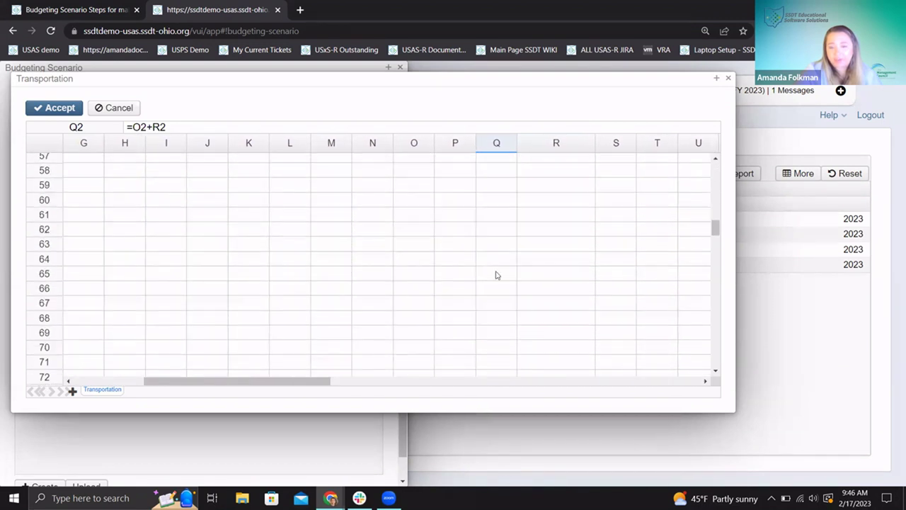
scroll(496, 276, up, 15)
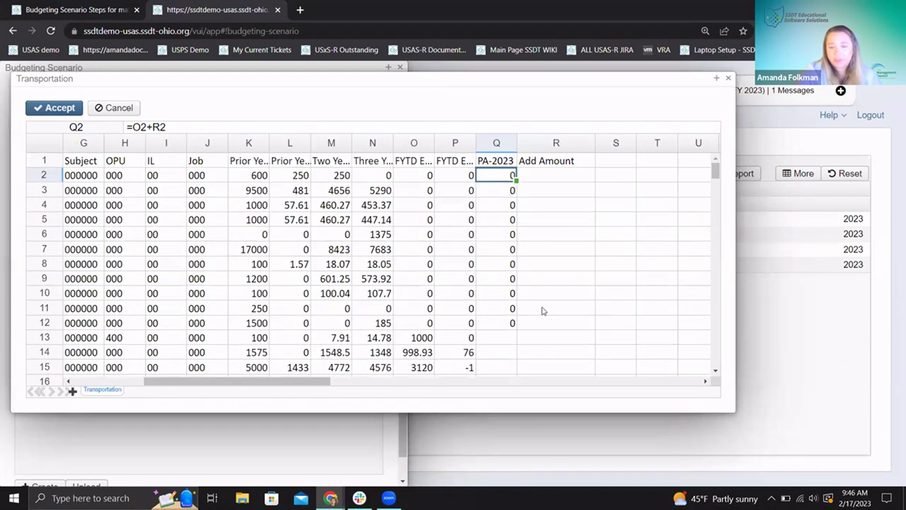
click(511, 296)
click(508, 326)
click(507, 339)
click(507, 235)
Fill the =O2+R2 formula from Q2 down the PA-2023 column through row 22.
click(510, 177)
drag(516, 182, 514, 376)
scroll(514, 334, down, 1)
drag(517, 328, 516, 402)
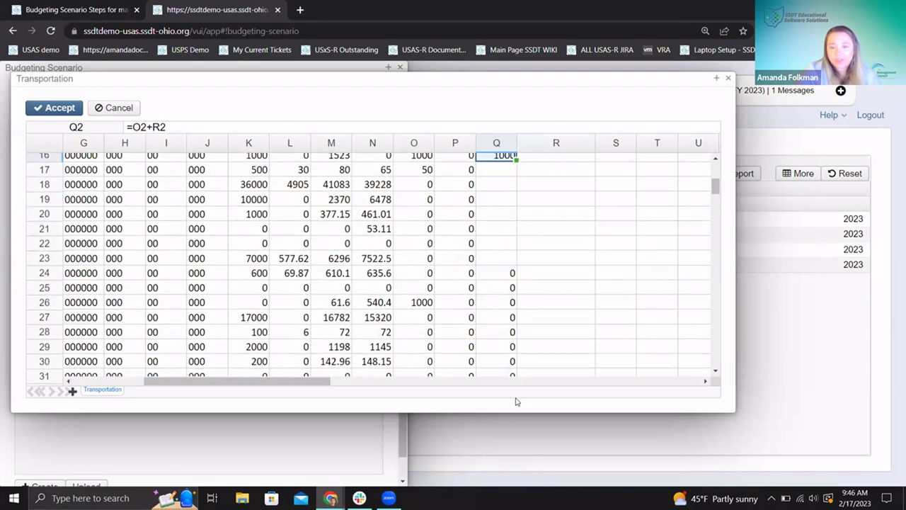
scroll(516, 247, up, 2)
drag(516, 280, 516, 368)
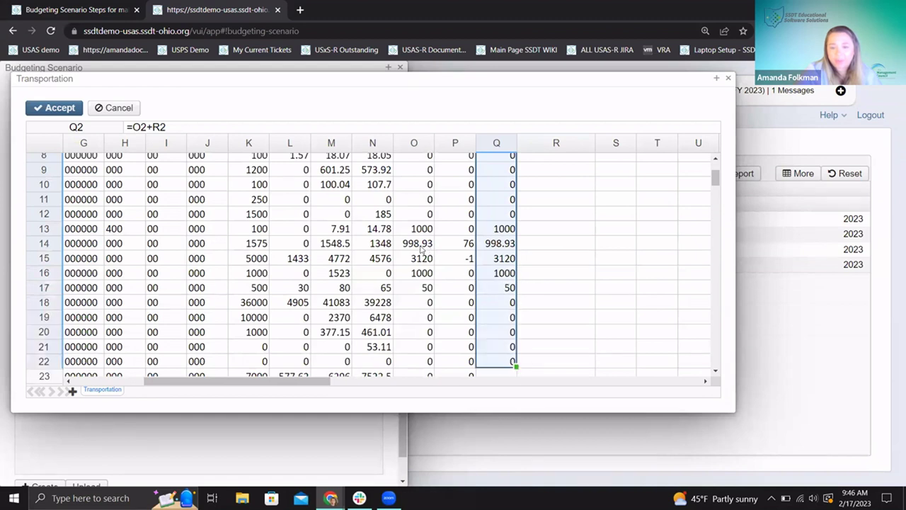
Enter 500, 60 and 3099 in cells R13 to R15 of the Add Amount column and accept the Transportation sheet.
click(547, 232)
text(500)
key(Return)
text(60)
key(Return)
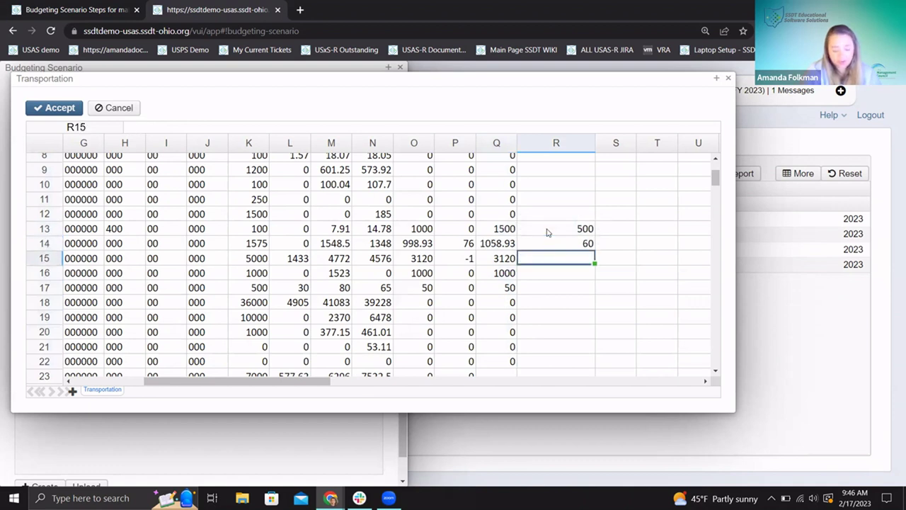
text(3099)
key(Return)
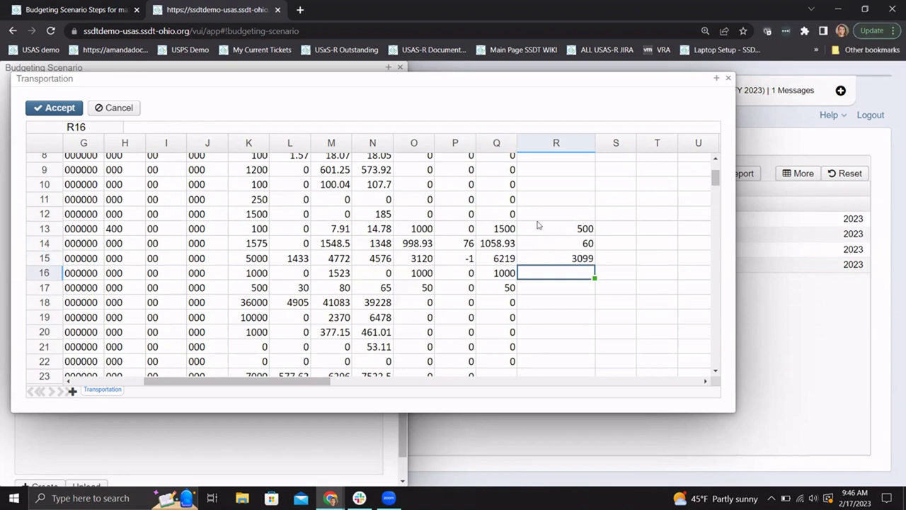
scroll(545, 233, up, 3)
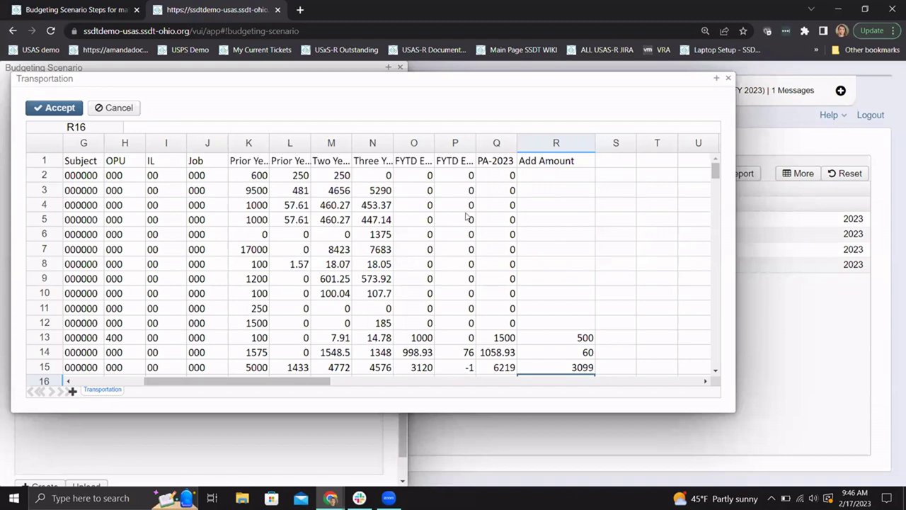
click(50, 106)
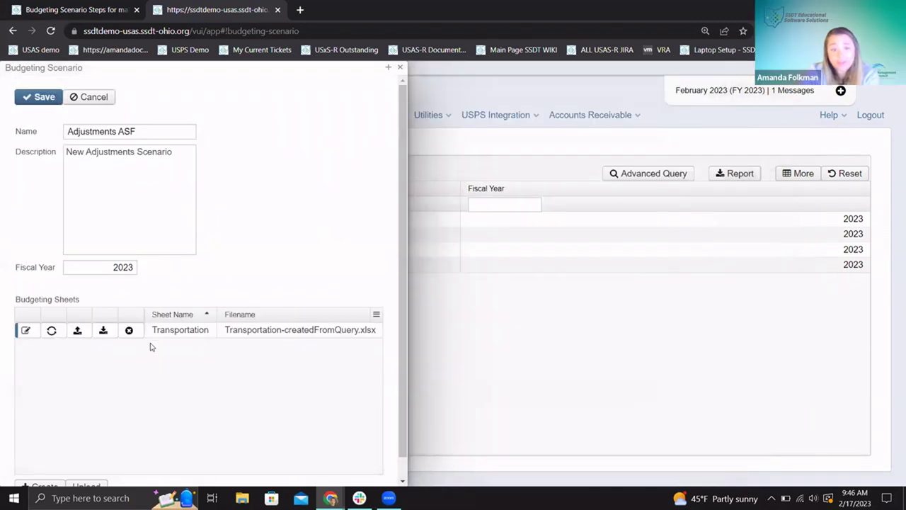
Reopen the Transportation sheet and examine its PA-2023 and Add Amount columns.
click(27, 331)
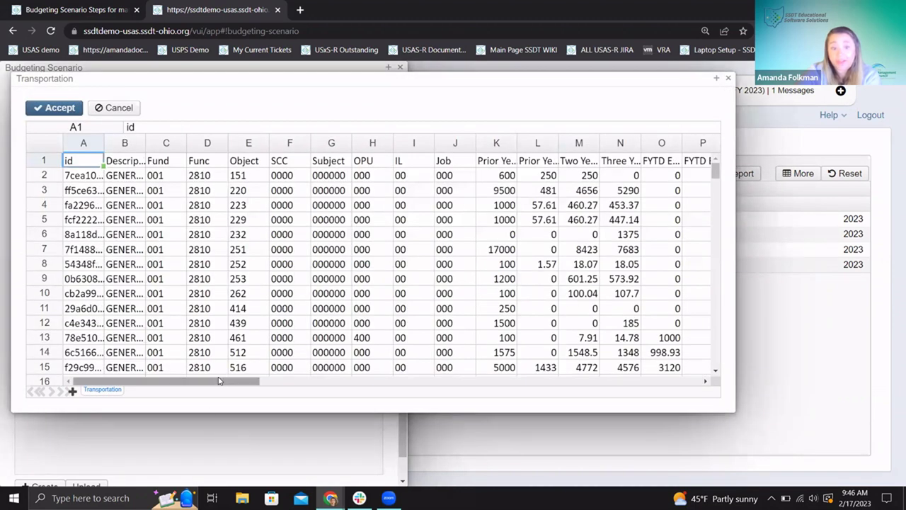
drag(219, 381, 299, 381)
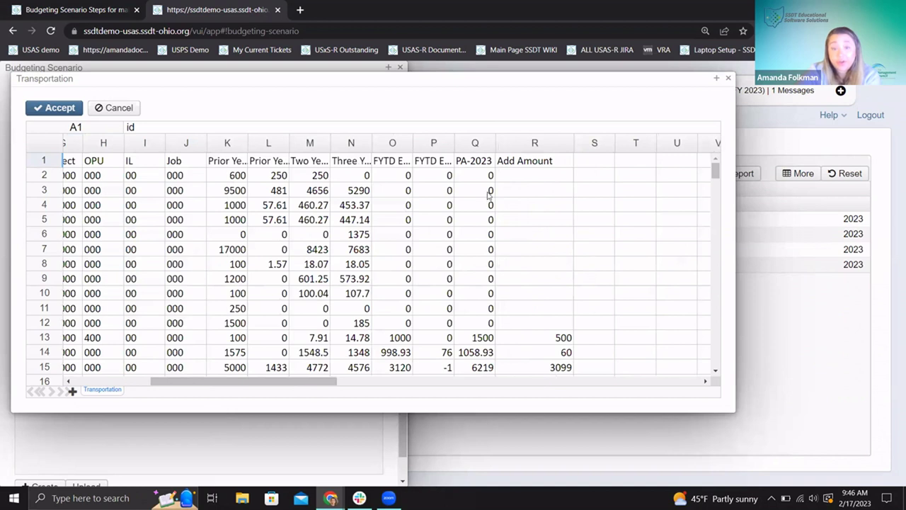
click(472, 144)
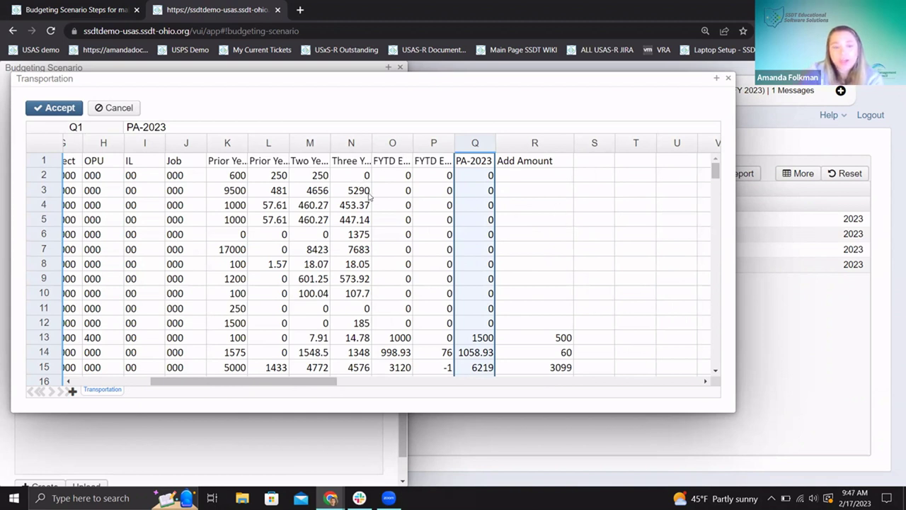
Save the Adjustments ASF scenario with the accepted sheet and promote its entries to proposed amounts.
click(47, 112)
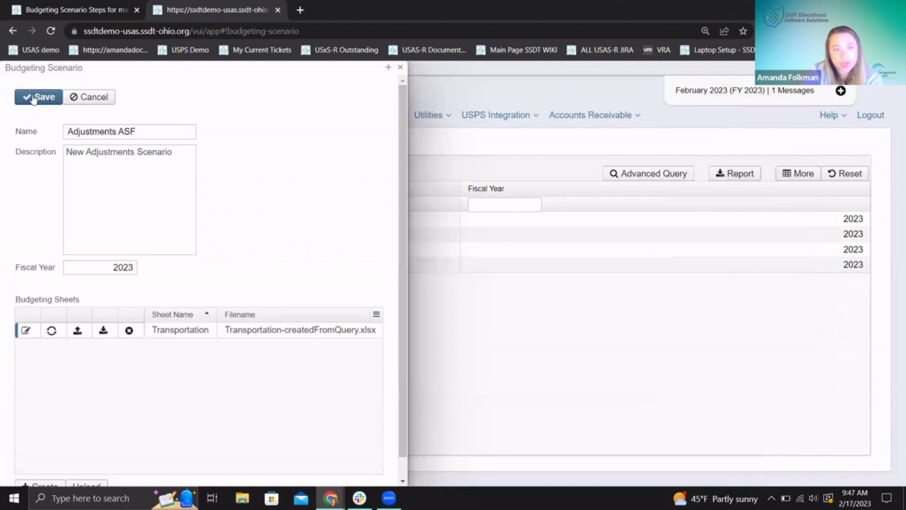
click(400, 67)
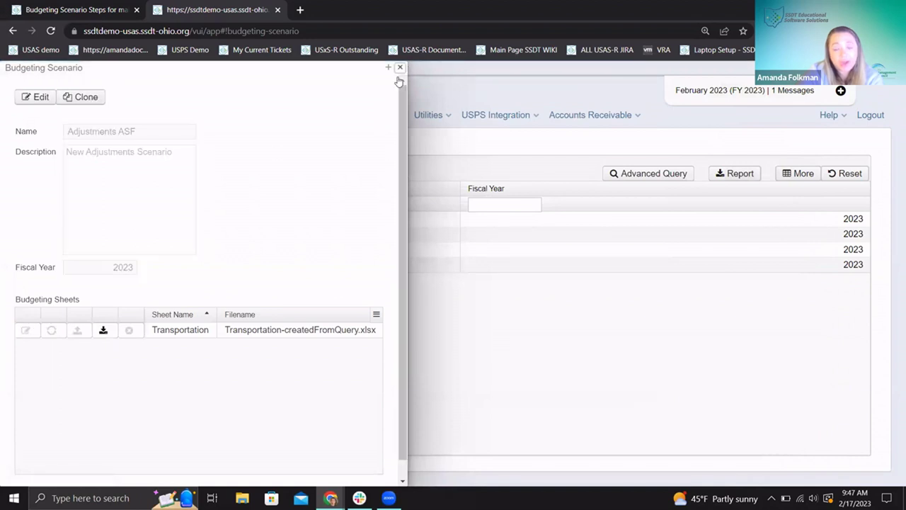
click(41, 234)
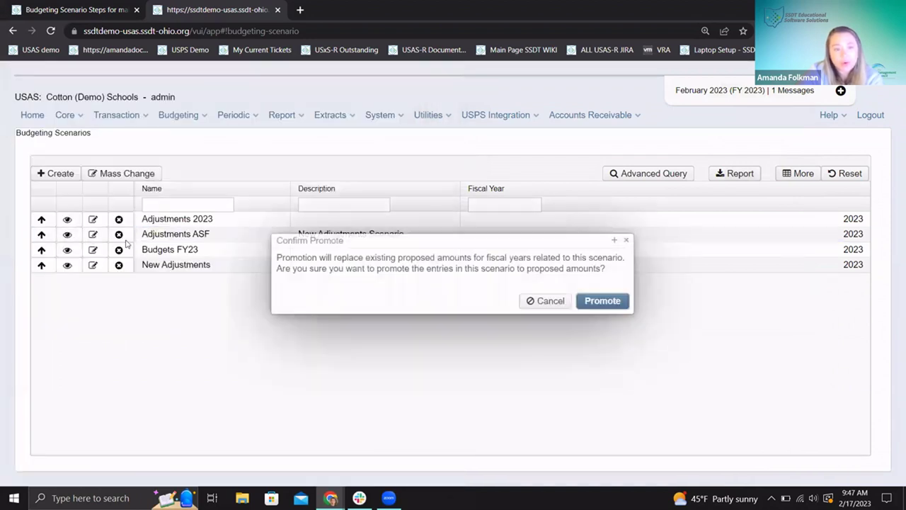
click(595, 301)
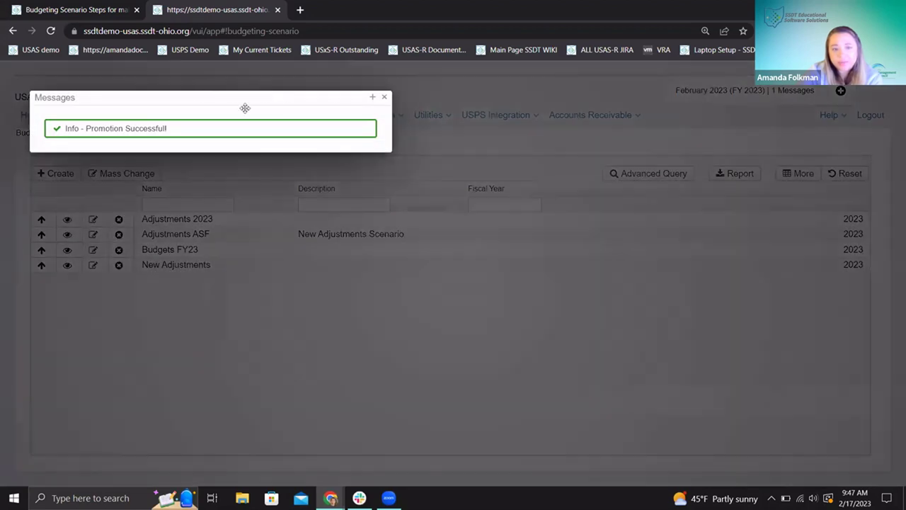
click(384, 97)
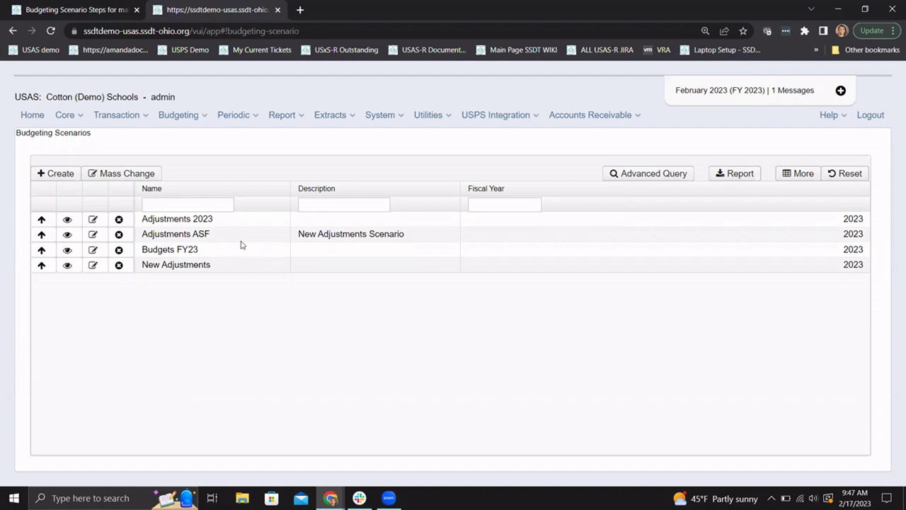
View the details of the Adjustments ASF scenario and close them.
click(67, 236)
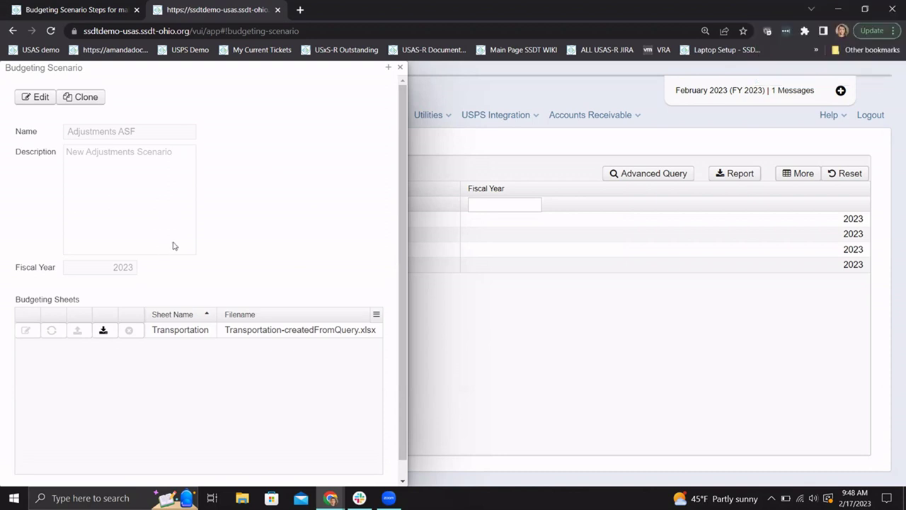
click(402, 68)
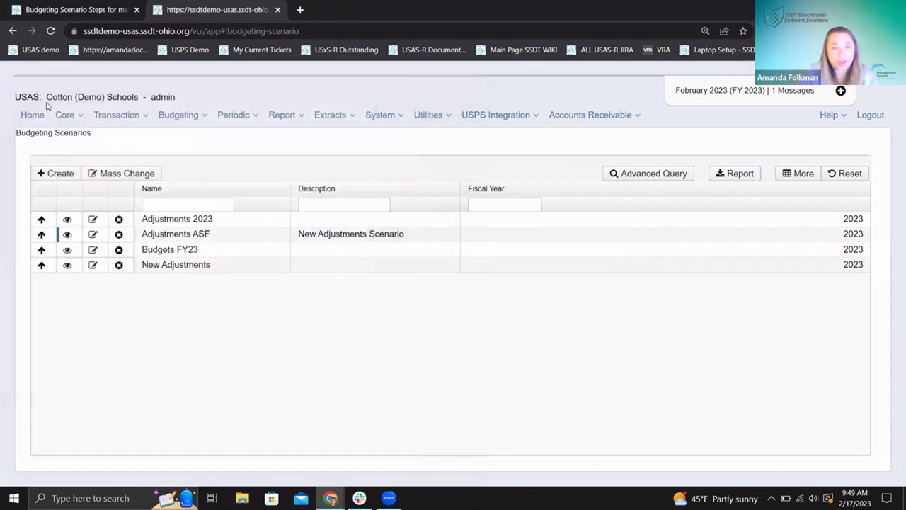
Open the query options of the SSDT Budget Transactions report from the home page.
click(36, 117)
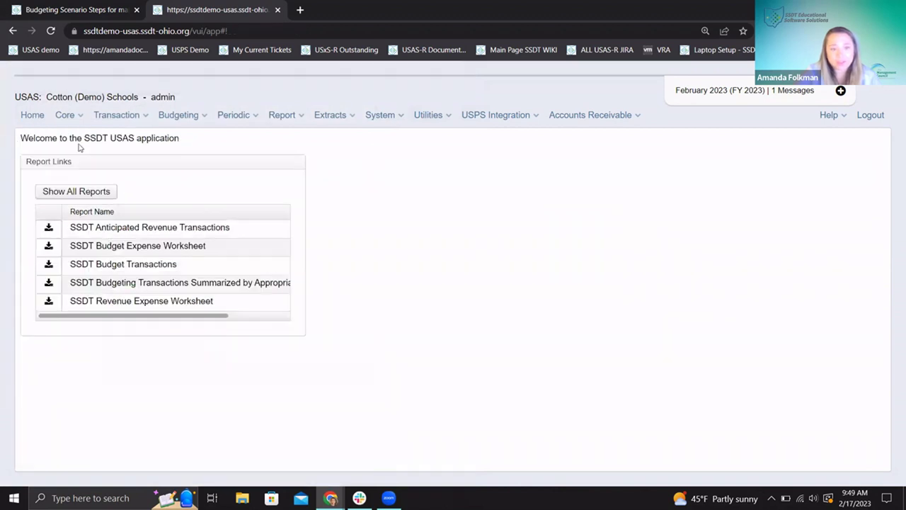
click(49, 265)
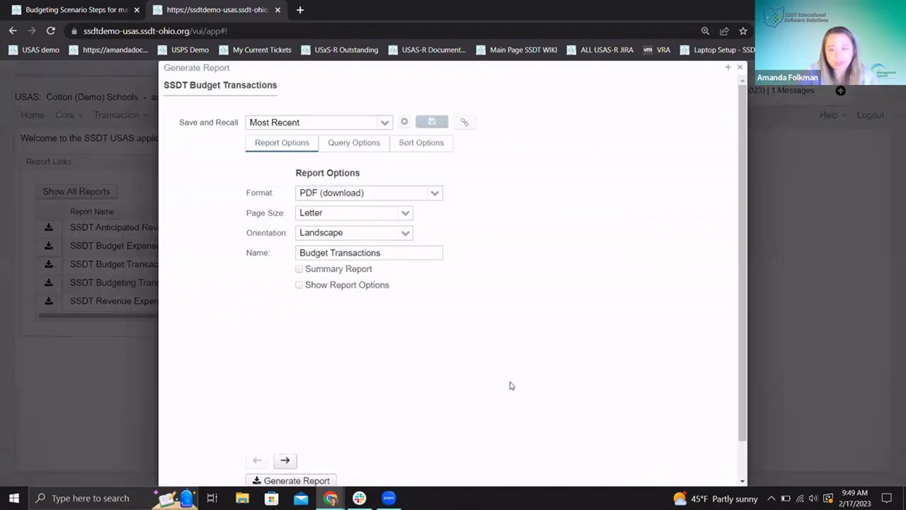
click(338, 144)
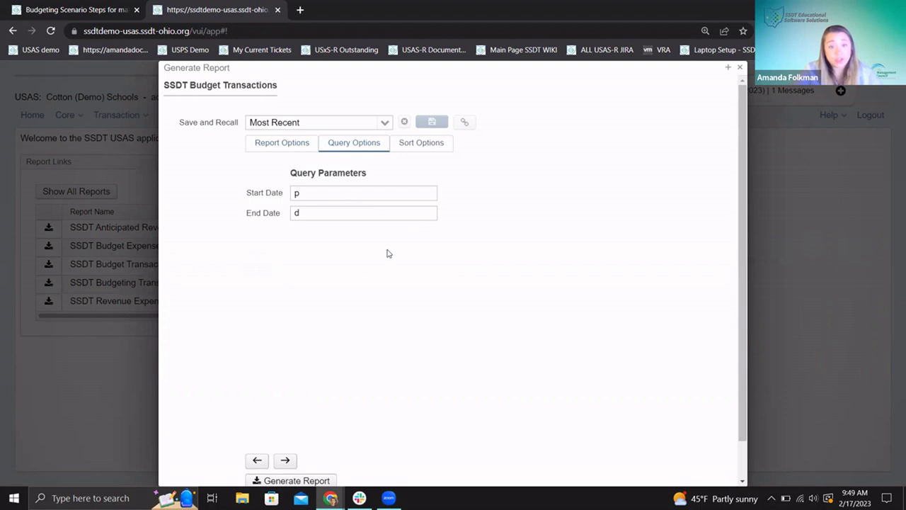
Set the report's start and end dates to 2/17/23 and generate it as a downloaded PDF.
click(269, 193)
text(2/)
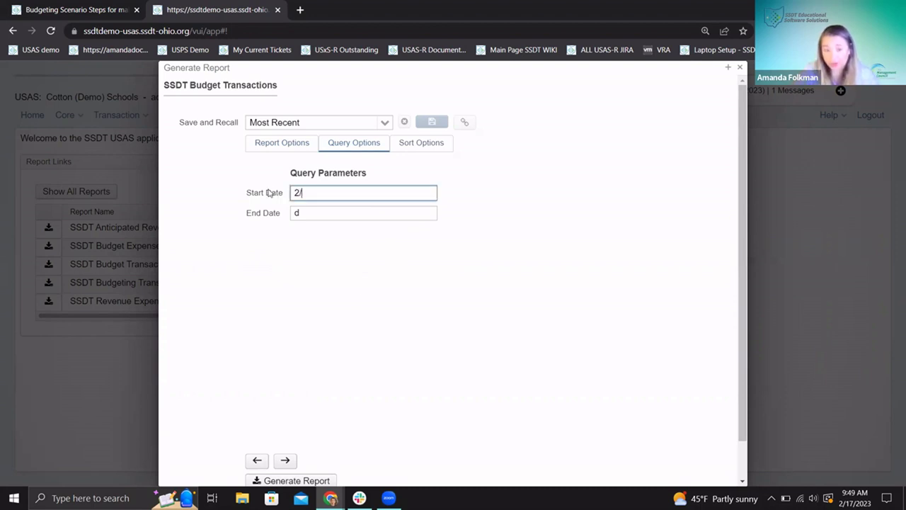
text(17/)
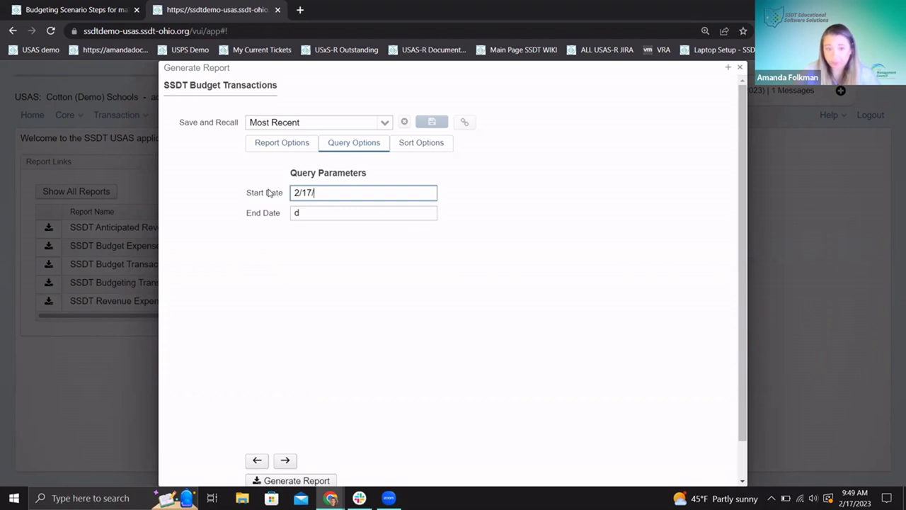
text(23)
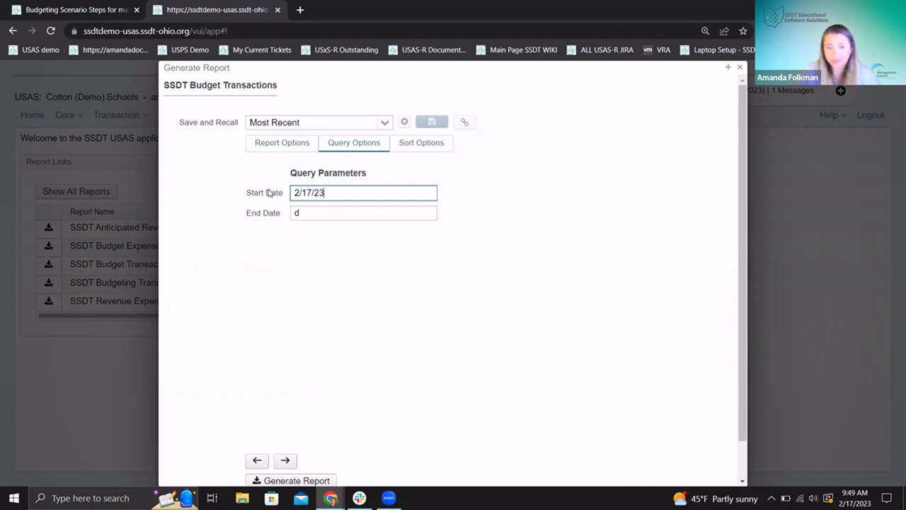
key(Tab)
text(2/17/23)
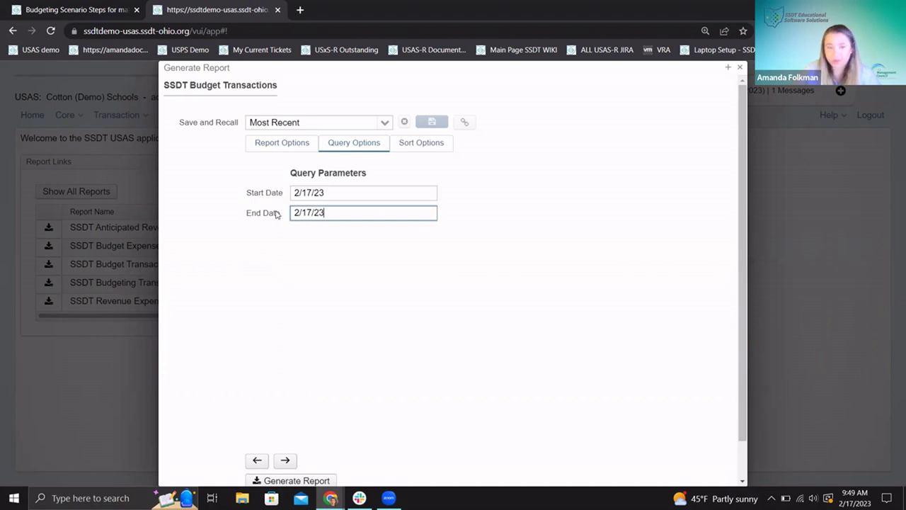
click(284, 293)
scroll(316, 451, down, 1)
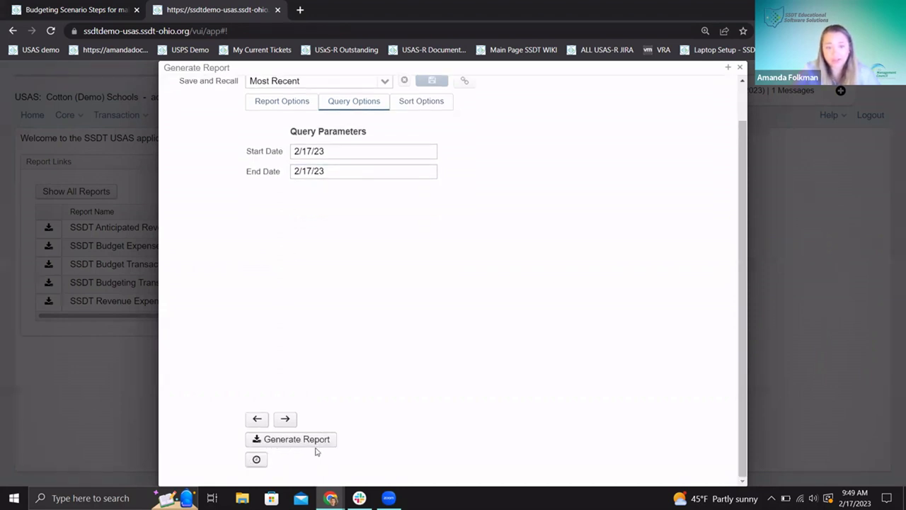
click(313, 440)
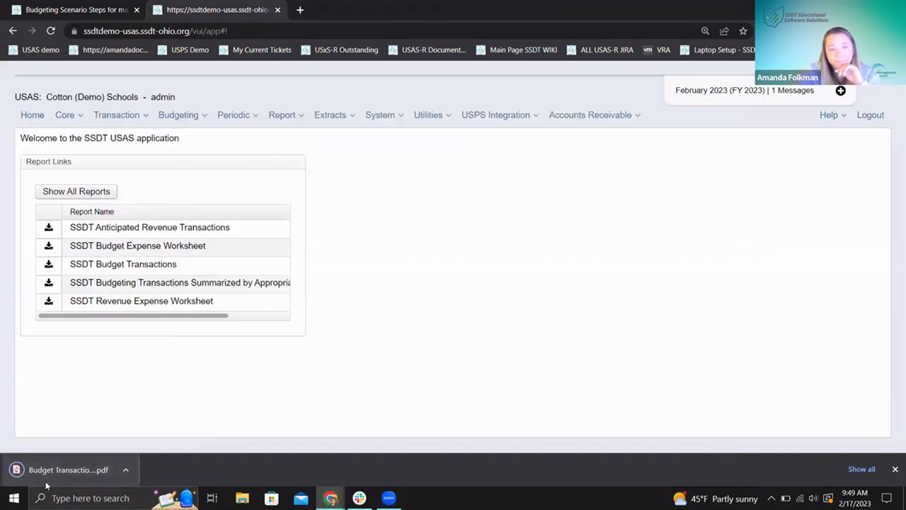
Open the downloaded Budget Transactions PDF and review the adjustment entries on both pages.
click(47, 482)
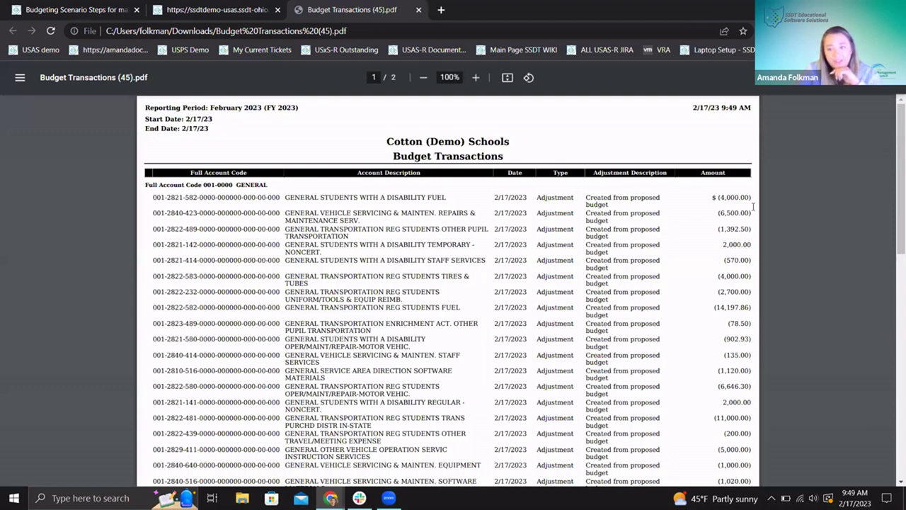
scroll(752, 208, down, 1)
scroll(752, 208, down, 8)
scroll(752, 207, up, 2)
scroll(752, 208, up, 1)
scroll(732, 334, down, 3)
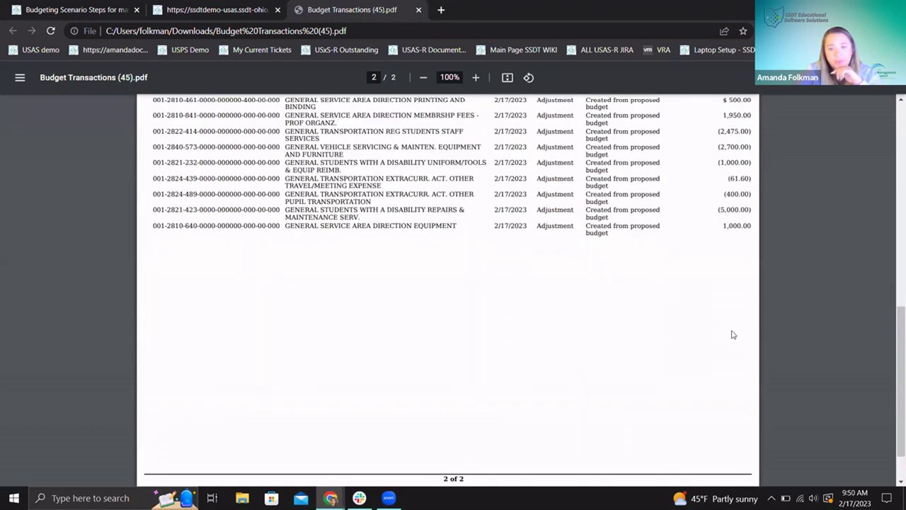
scroll(732, 334, up, 3)
scroll(732, 334, up, 10)
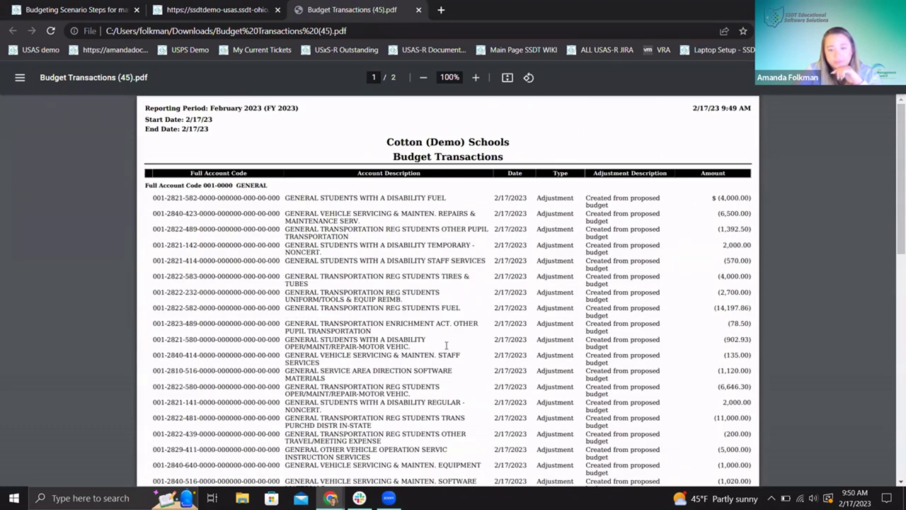
scroll(424, 283, down, 2)
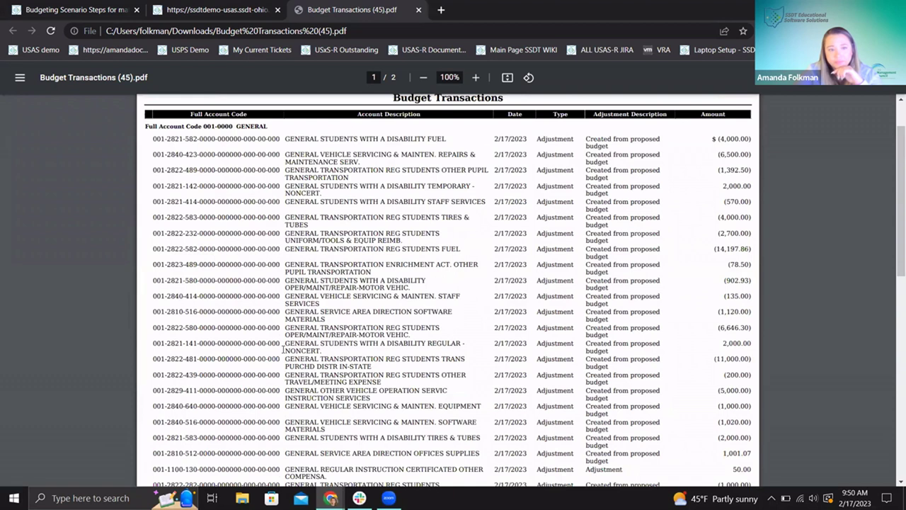
scroll(286, 357, down, 3)
scroll(455, 366, down, 9)
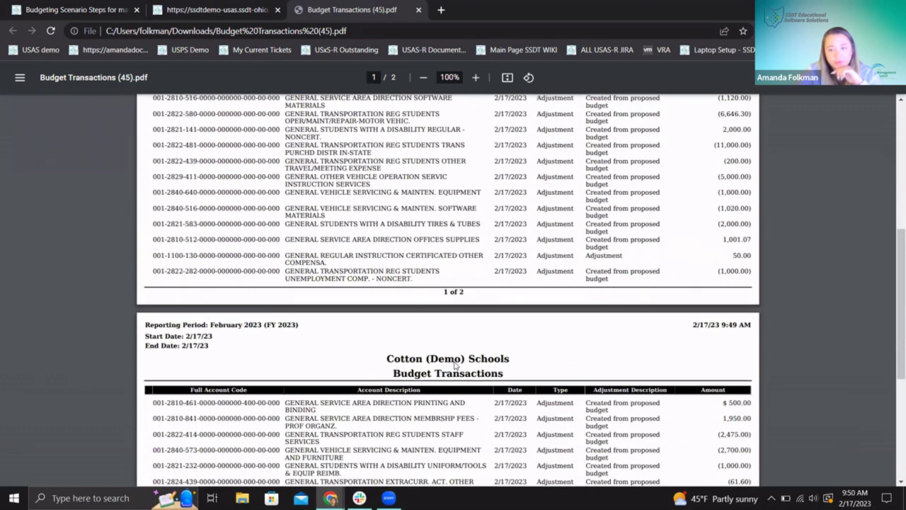
scroll(436, 436, up, 4)
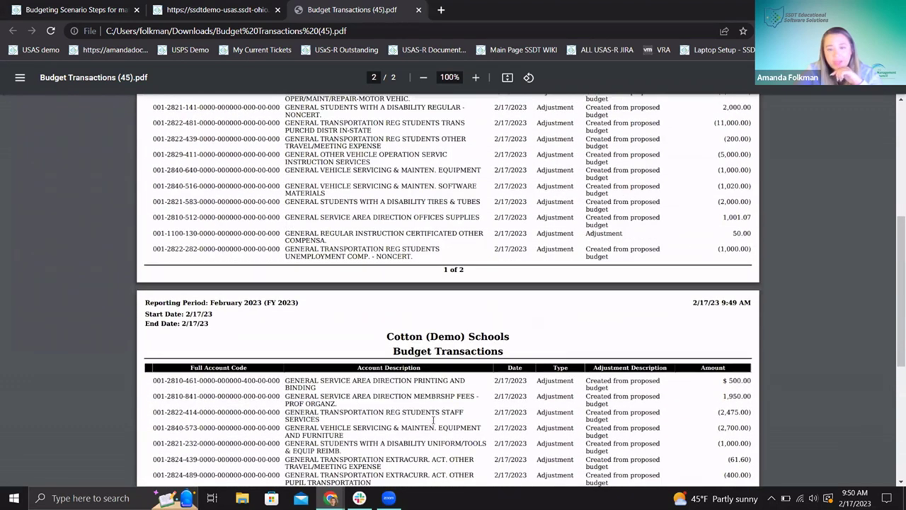
scroll(354, 365, down, 4)
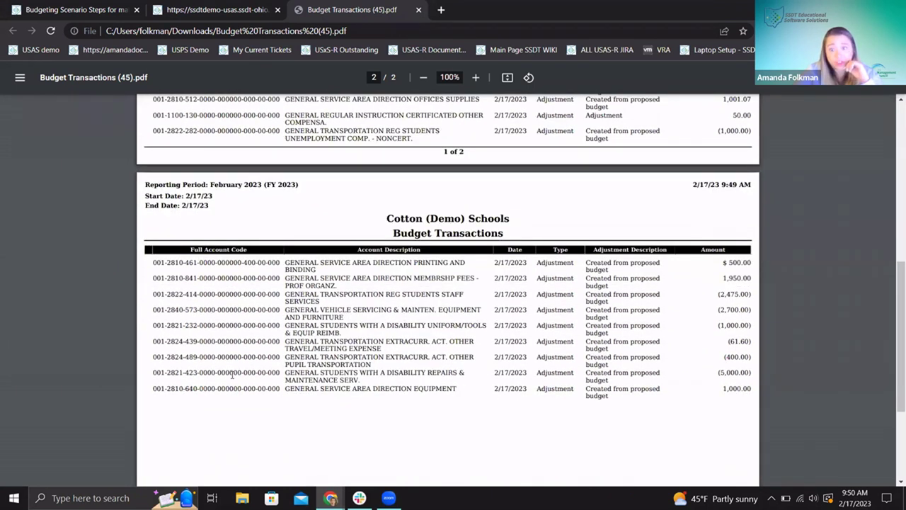
scroll(232, 376, down, 2)
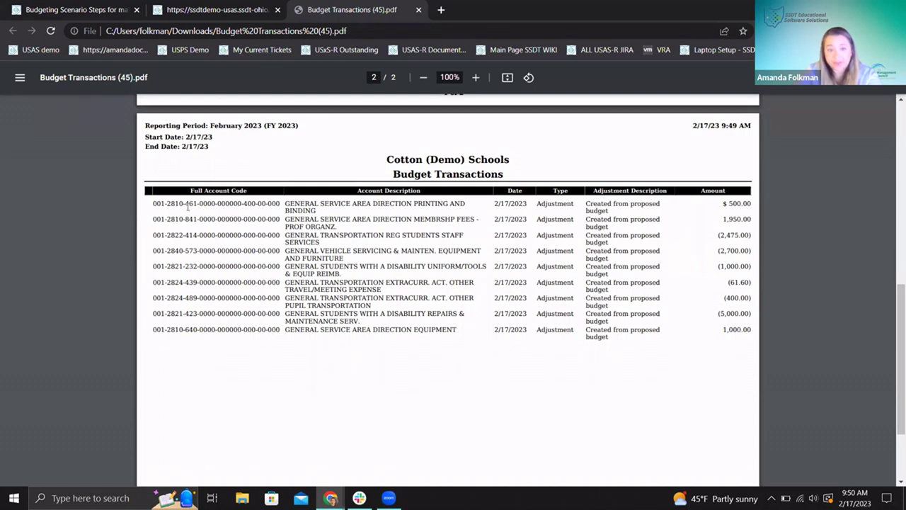
Highlight the account code and amount of the General Service Area Direction Printing and Binding entry, and return to the report's first page.
drag(154, 205, 299, 210)
double_click(737, 205)
scroll(580, 364, up, 4)
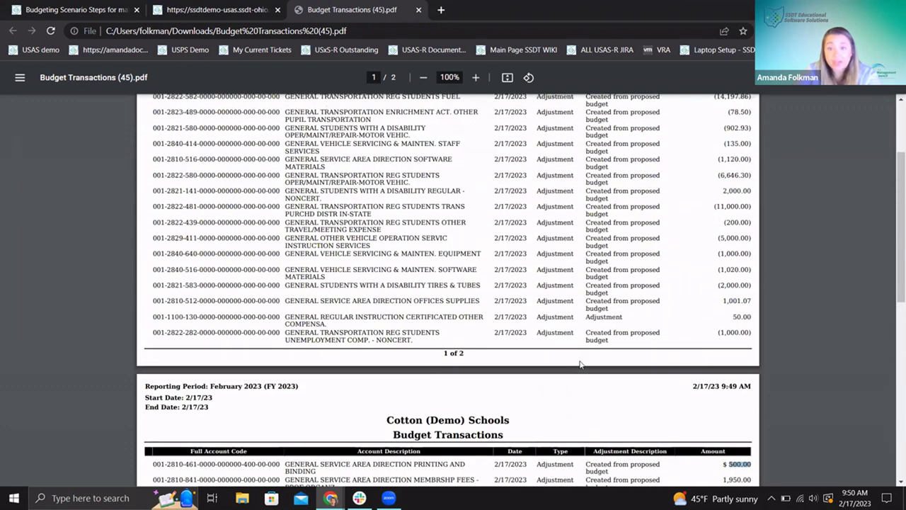
scroll(580, 364, up, 3)
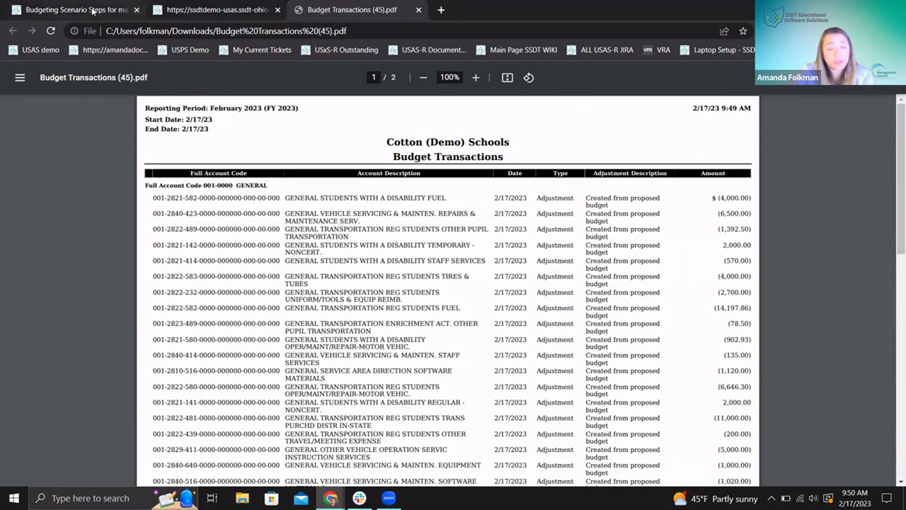
Switch back to the USAS application and open the Budgeting Scenarios grid.
click(203, 10)
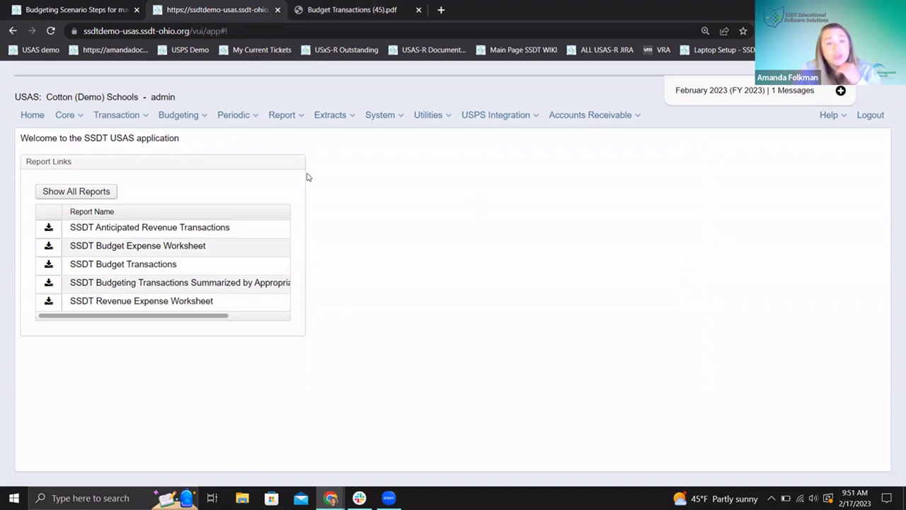
click(193, 117)
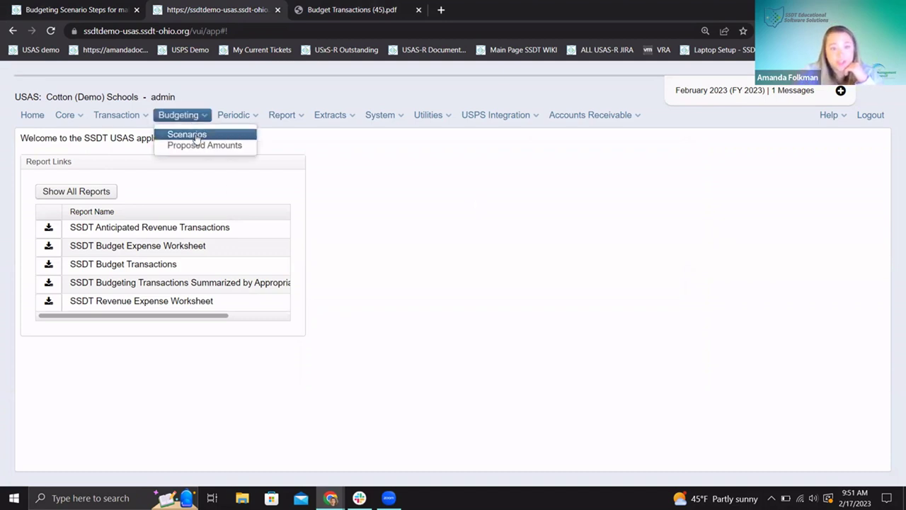
click(195, 135)
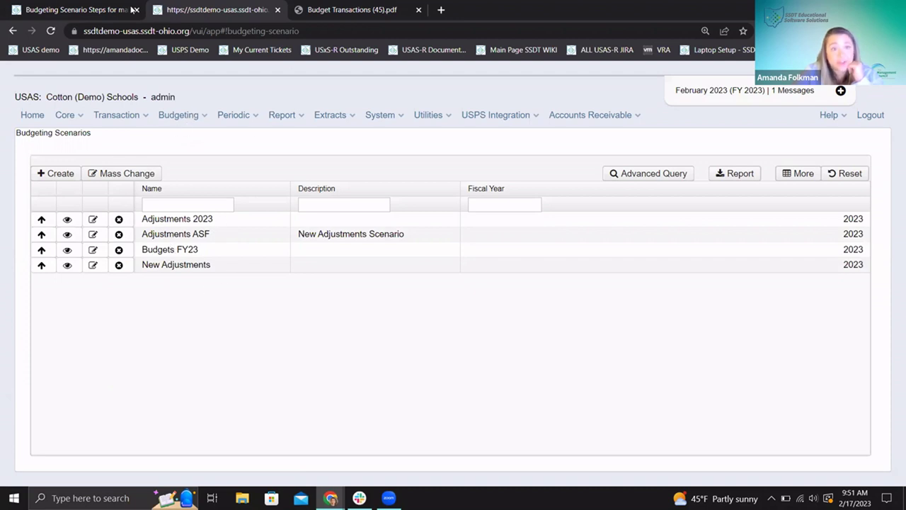
In the wiki's Budgeting chapter, open the scenario steps for creating next fiscal year's proposed amounts and read through the Scenarios section.
key(ctrl+shift+Tab)
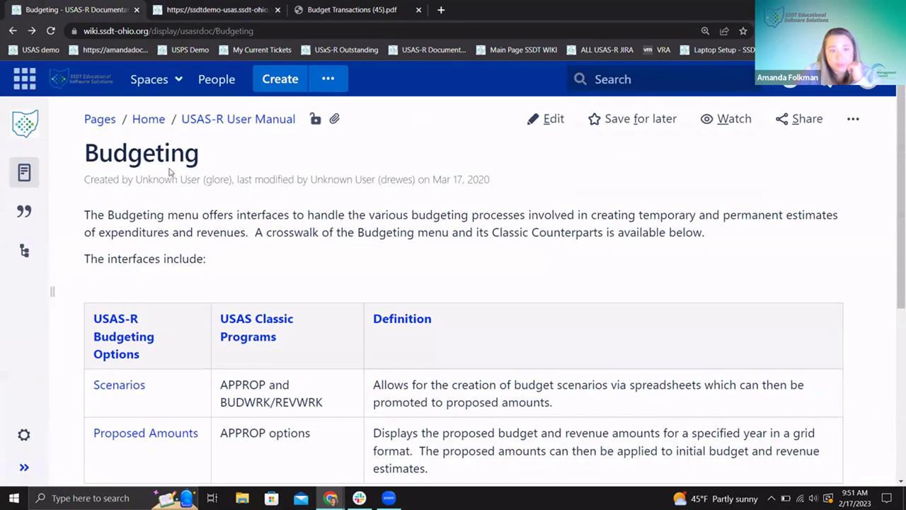
scroll(296, 480, down, 3)
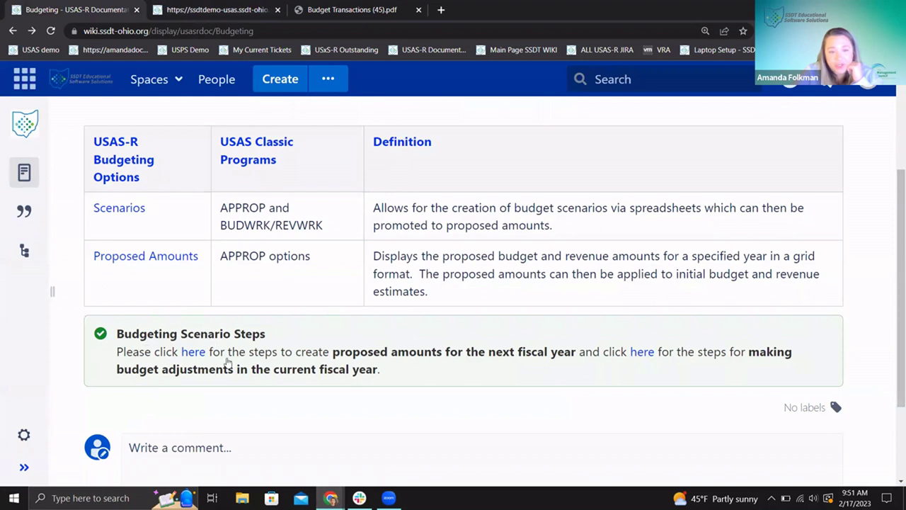
drag(360, 351, 565, 351)
click(194, 352)
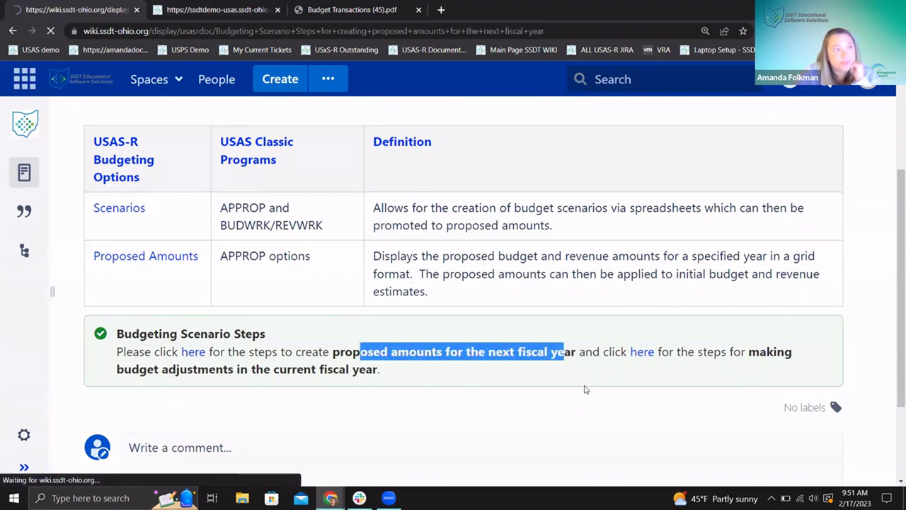
scroll(572, 295, down, 2)
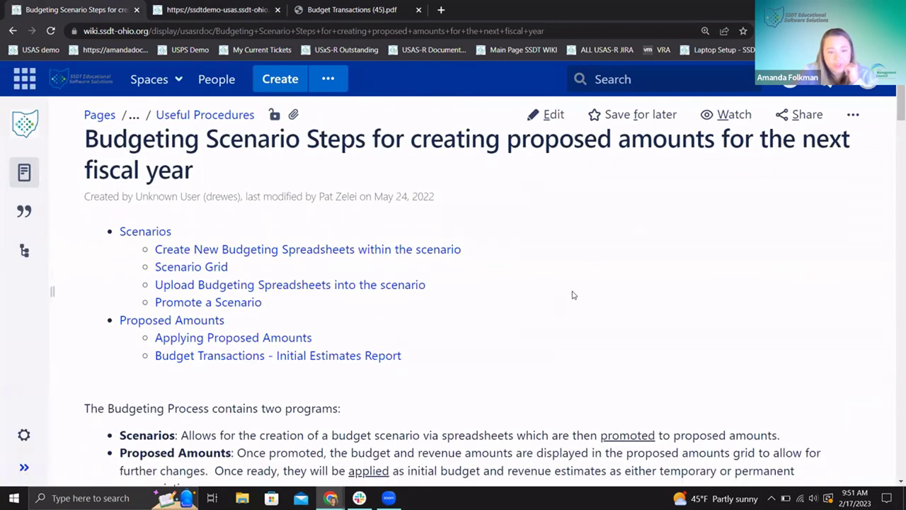
scroll(243, 387, down, 3)
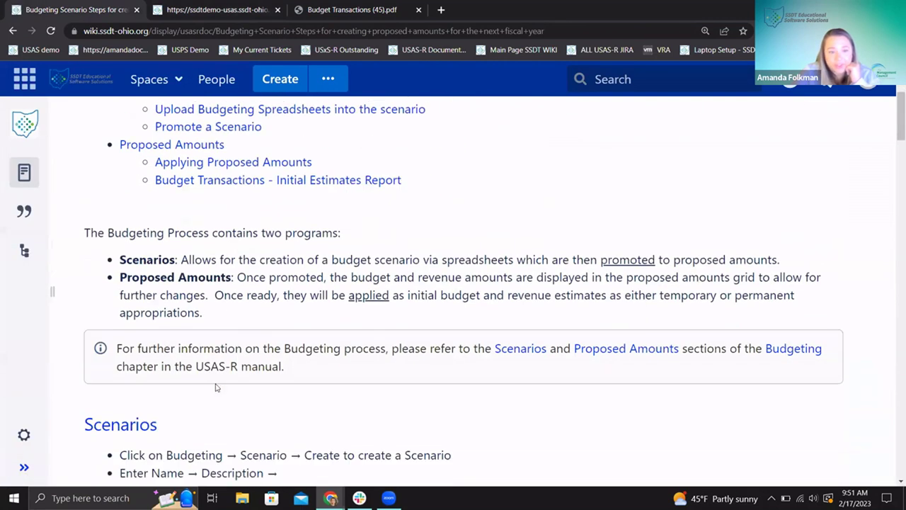
scroll(378, 255, down, 2)
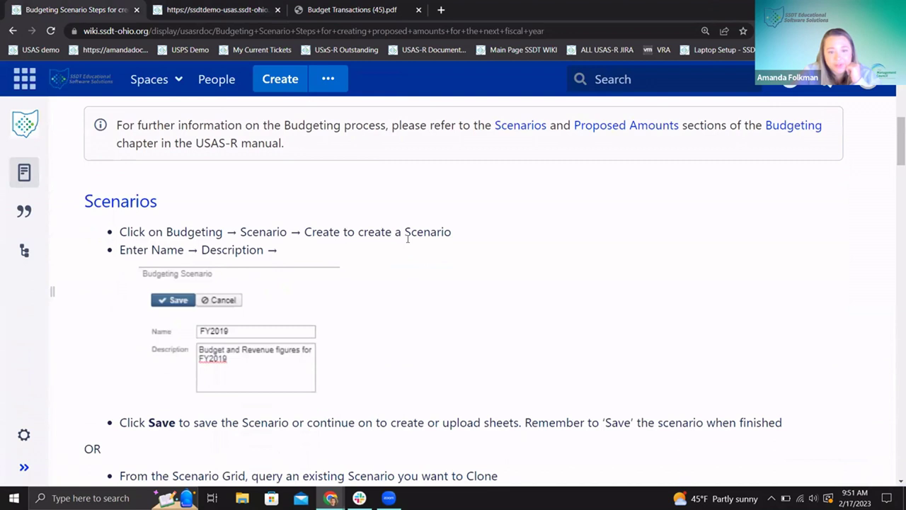
Return to the USAS application, view the details of the Budgets FY23 scenario and close them.
click(240, 12)
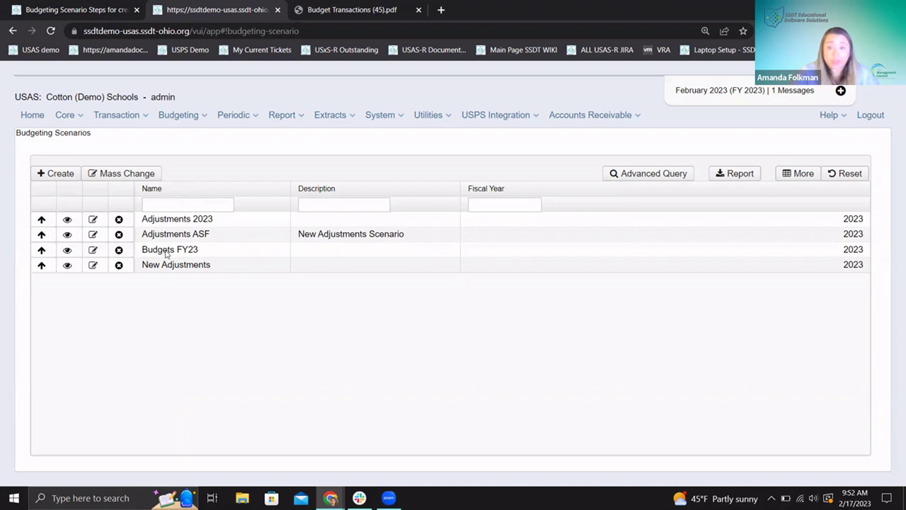
click(67, 250)
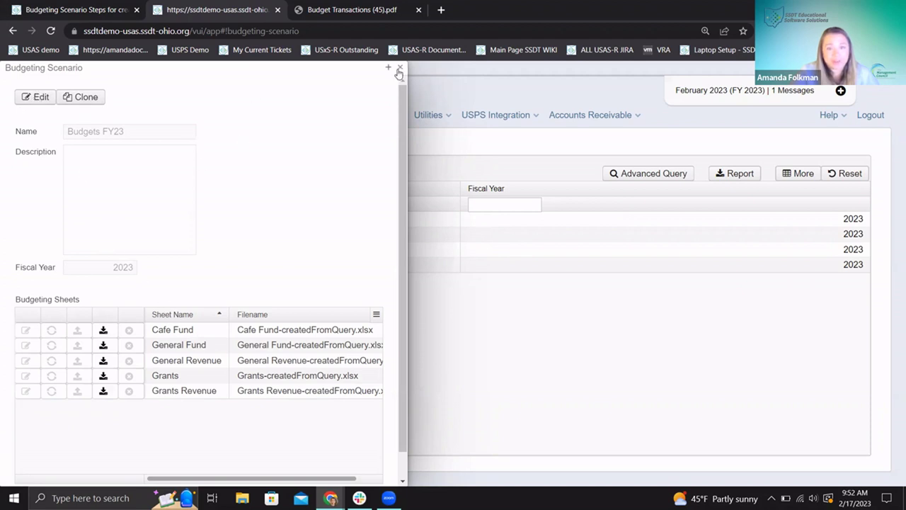
key(Escape)
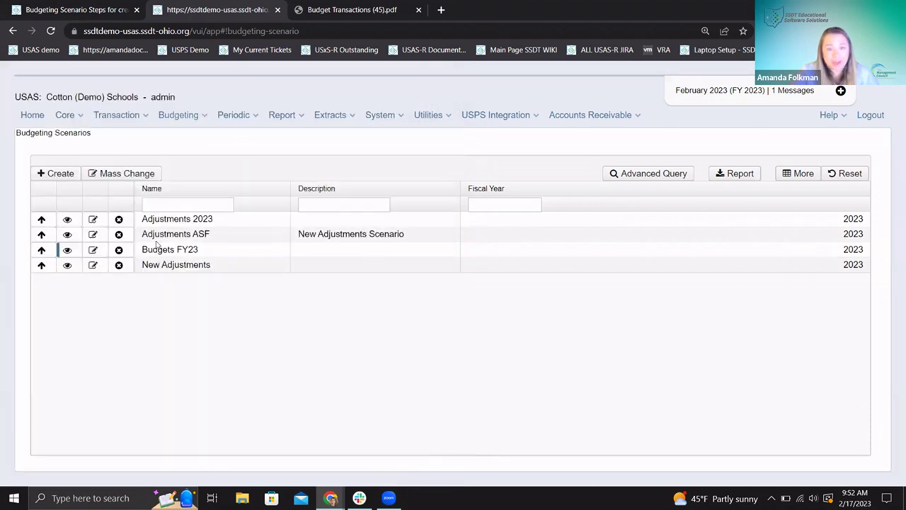
Clone the Budgets FY23 scenario and name the copy "Budgets 2024".
click(65, 252)
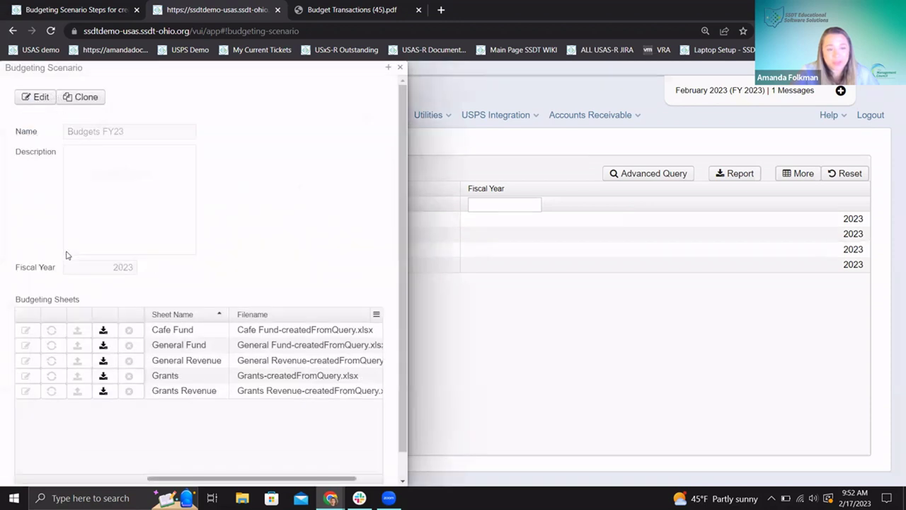
click(91, 100)
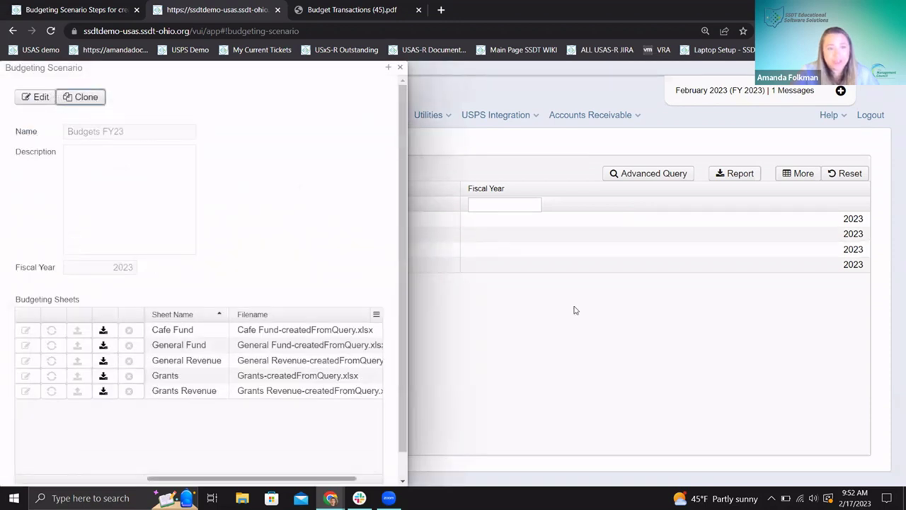
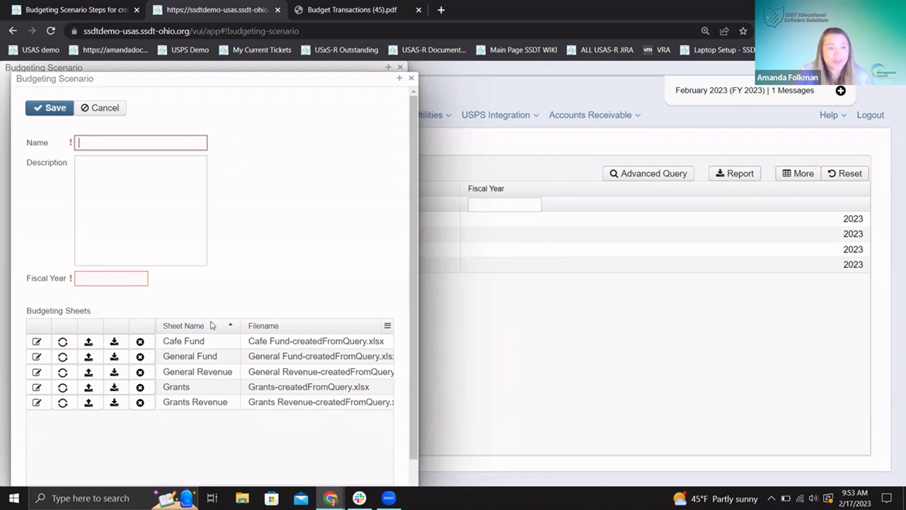
text(Bu)
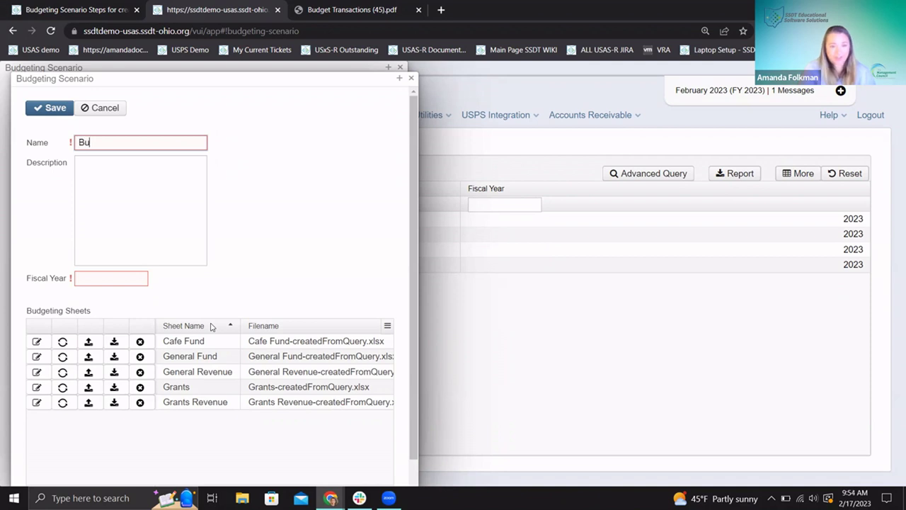
text(dgets 2024)
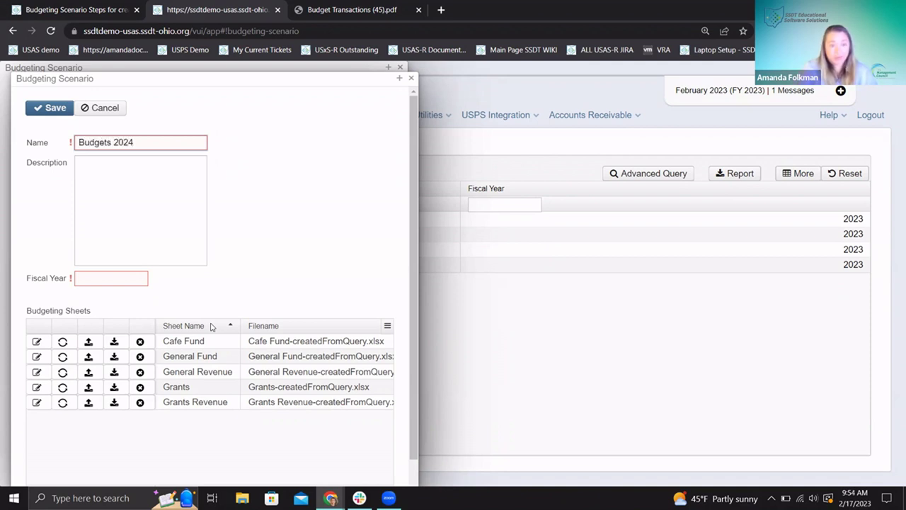
Describe the cloned scenario as "My next year budgets and anticipated revs" and set its fiscal year to 2024.
click(90, 226)
text(My next year)
key(BackSpace)
key(BackSpace)
key(BackSpace)
key(BackSpace)
key(BackSpace)
text(year budgets and anticipated revs)
click(116, 284)
text(2024)
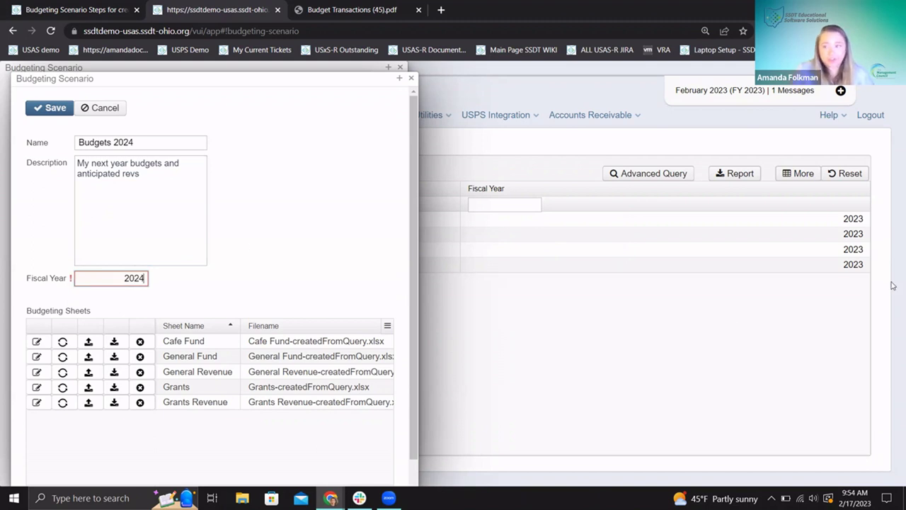
click(275, 239)
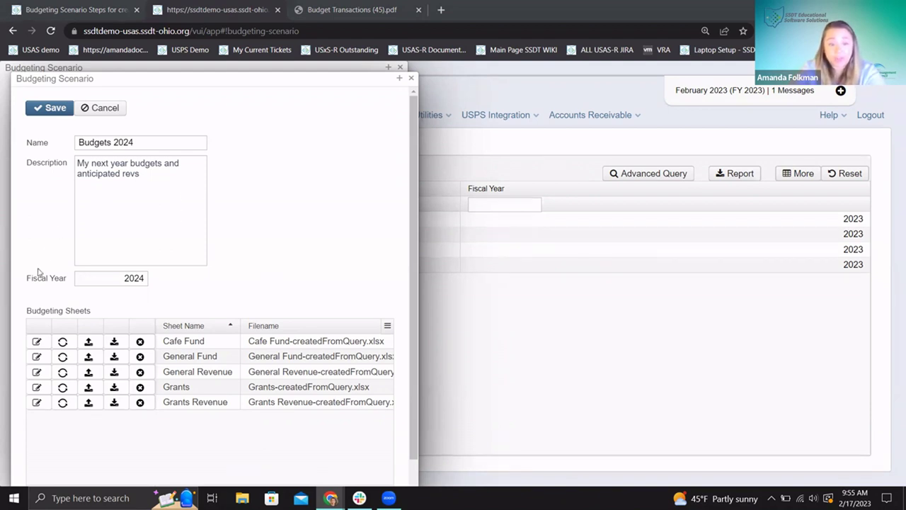
Update the Cafe Fund sheet by adding Three Years Prior Expended and Two Years Prior Expended ahead of Prior Year Expendable.
click(62, 342)
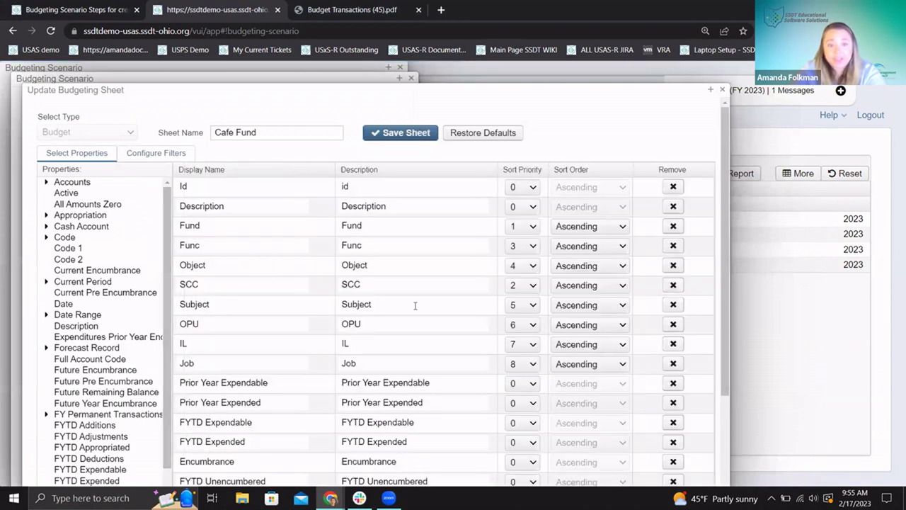
scroll(314, 319, down, 1)
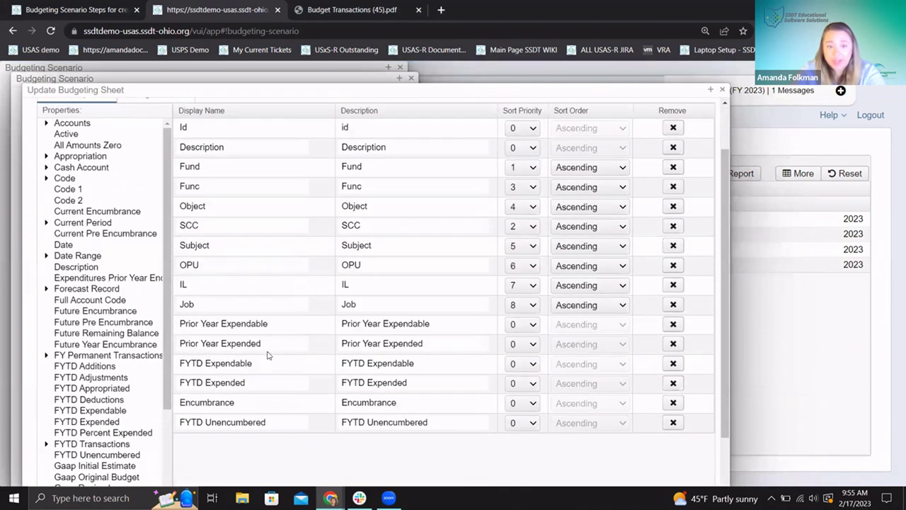
scroll(128, 397, down, 1)
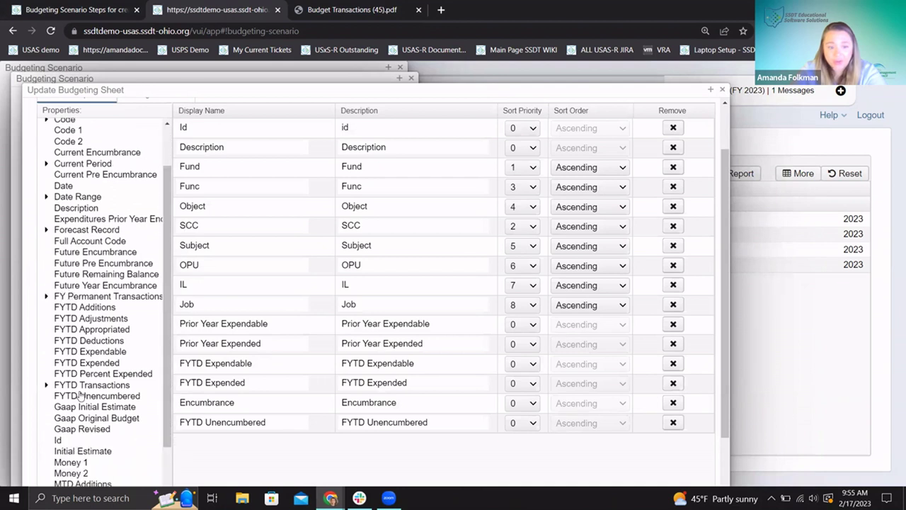
scroll(92, 429, down, 2)
scroll(87, 433, down, 1)
scroll(85, 437, down, 4)
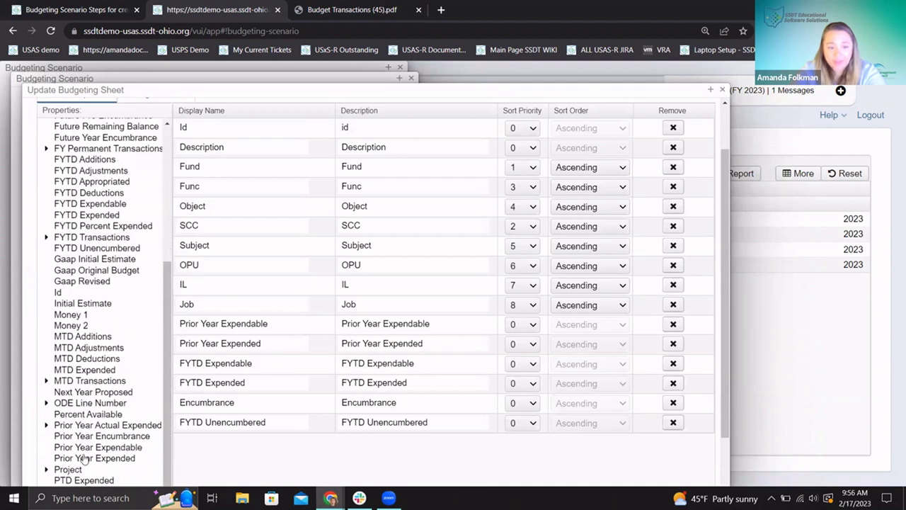
drag(131, 437, 213, 390)
drag(108, 466, 265, 401)
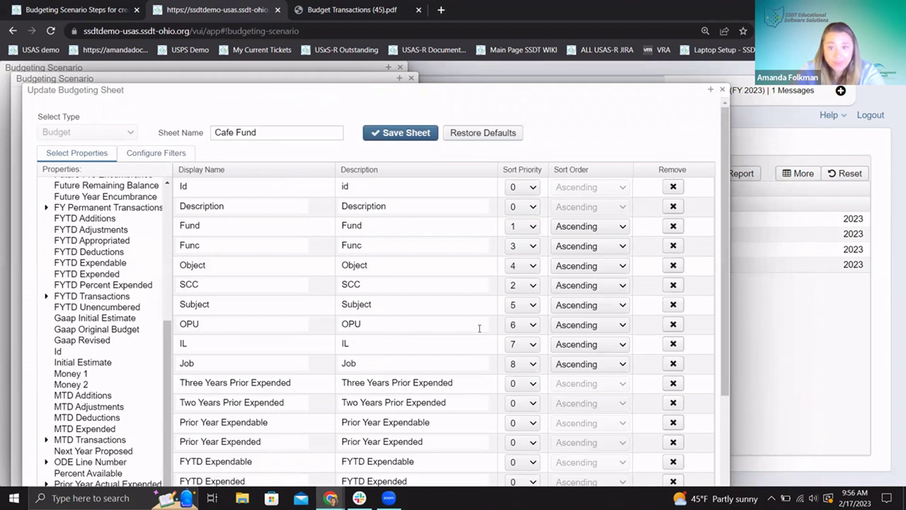
Check the Cafe Fund sheet's filters, save and create the updated sheet, and download its spreadsheet.
click(153, 157)
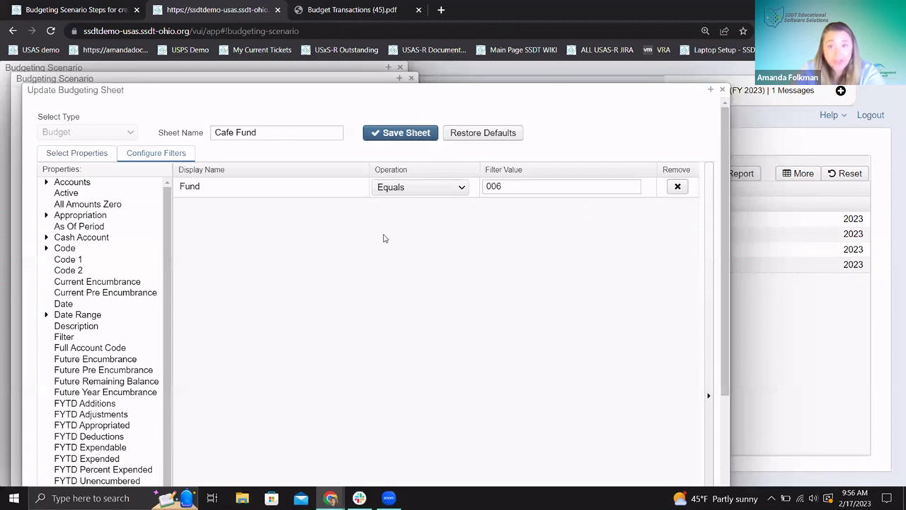
click(383, 135)
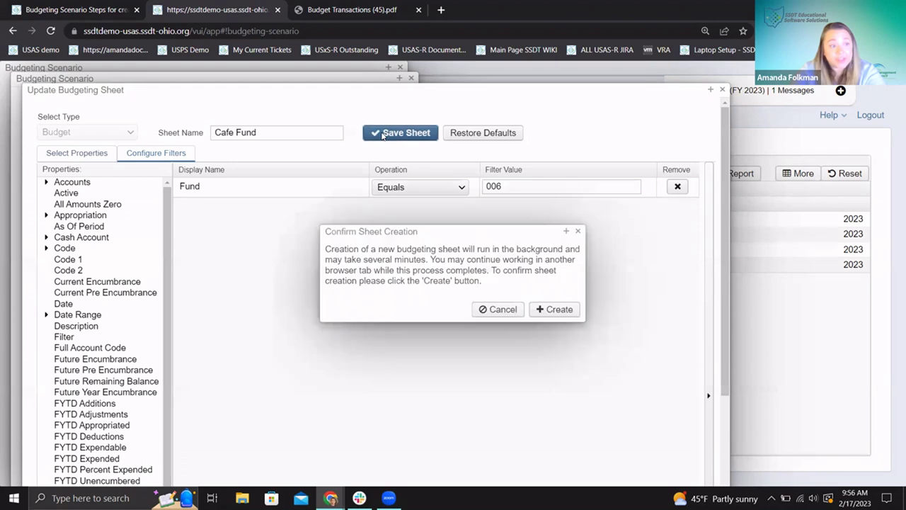
click(571, 310)
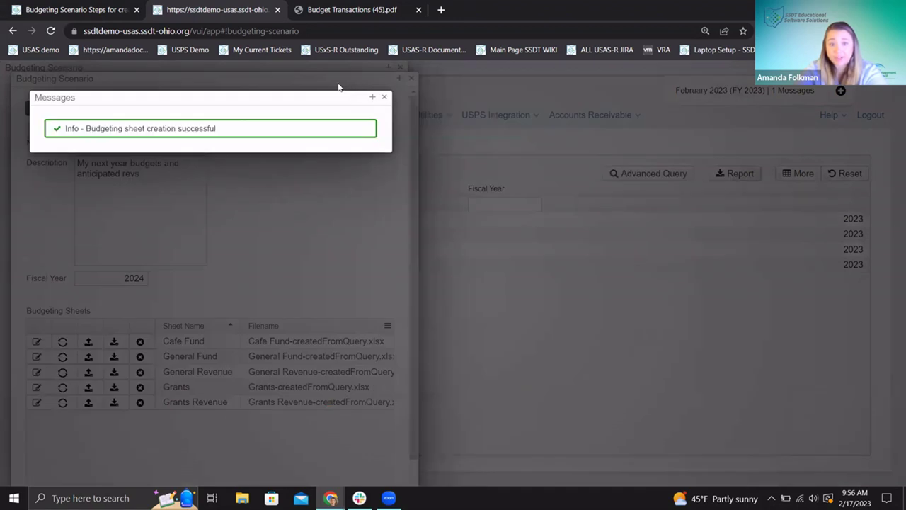
click(385, 97)
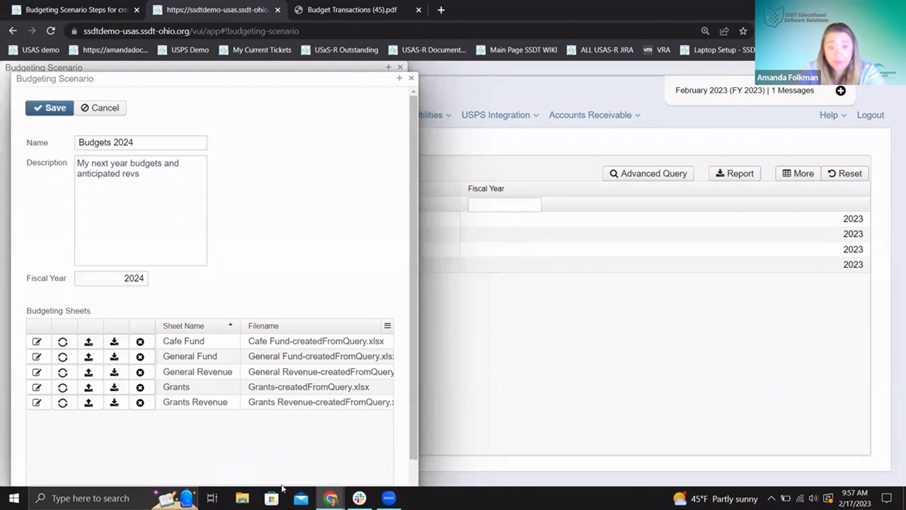
scroll(283, 436, down, 1)
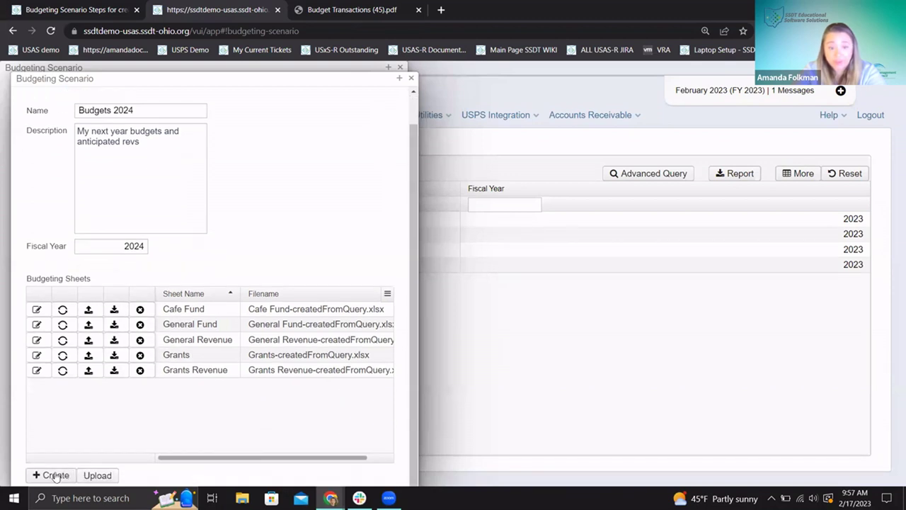
click(114, 312)
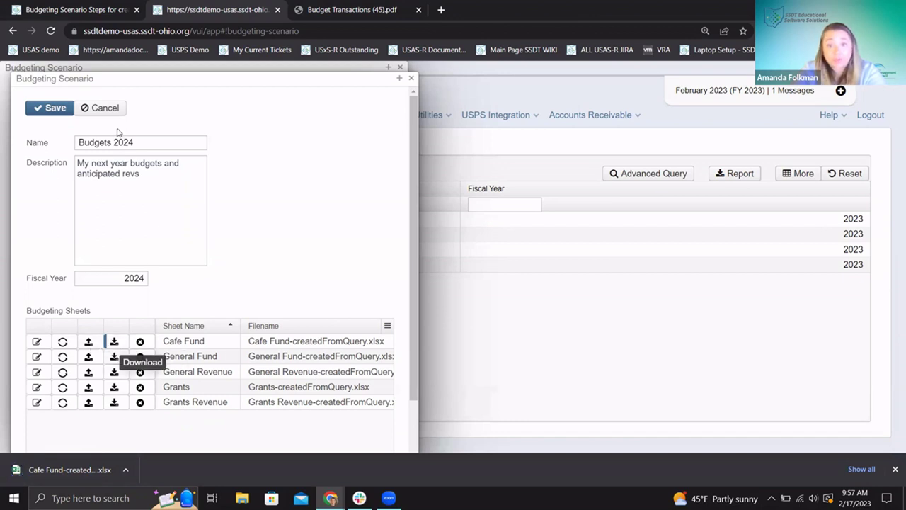
Switch to the wiki page and read its instructions on creating budgeting spreadsheets and uploading them into the scenario.
click(63, 11)
scroll(356, 282, down, 2)
scroll(356, 282, down, 10)
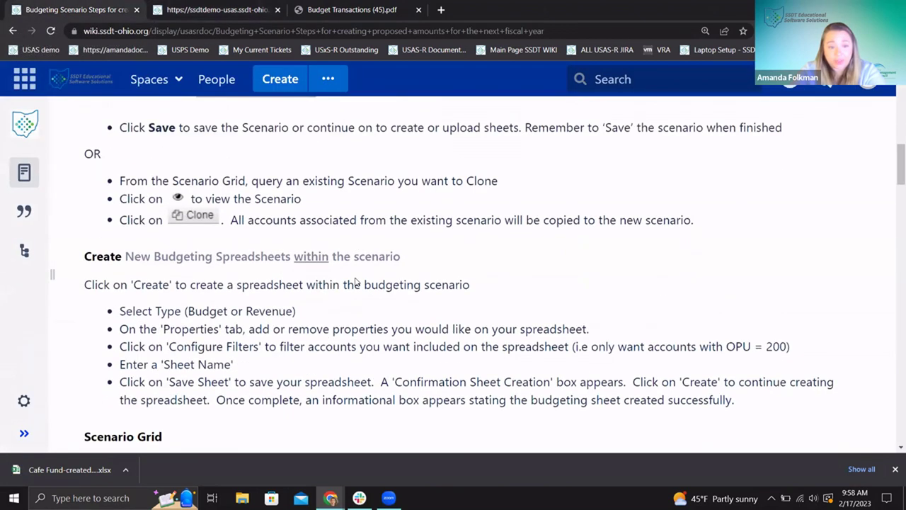
scroll(356, 283, down, 3)
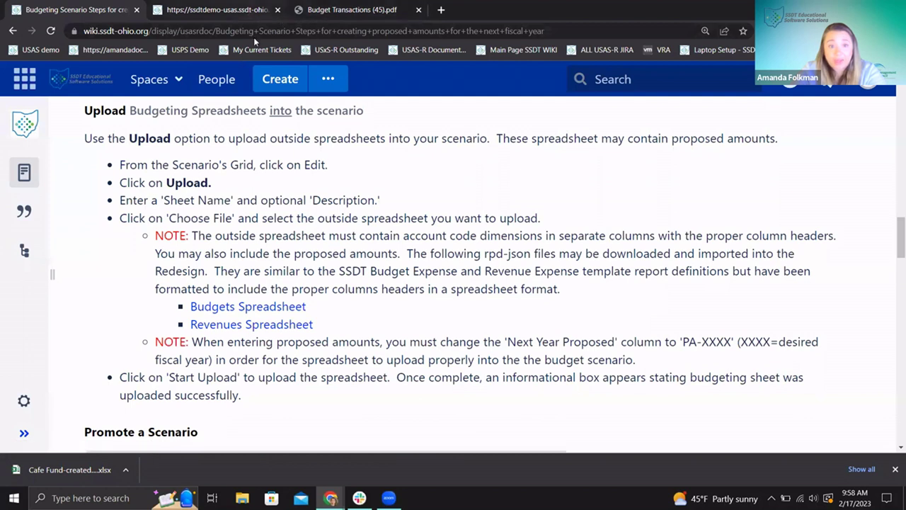
Return to the Budgets 2024 scenario in USAS, view the form for uploading an outside sheet and close it.
click(234, 10)
scroll(163, 411, down, 1)
scroll(124, 421, up, 1)
scroll(157, 417, down, 1)
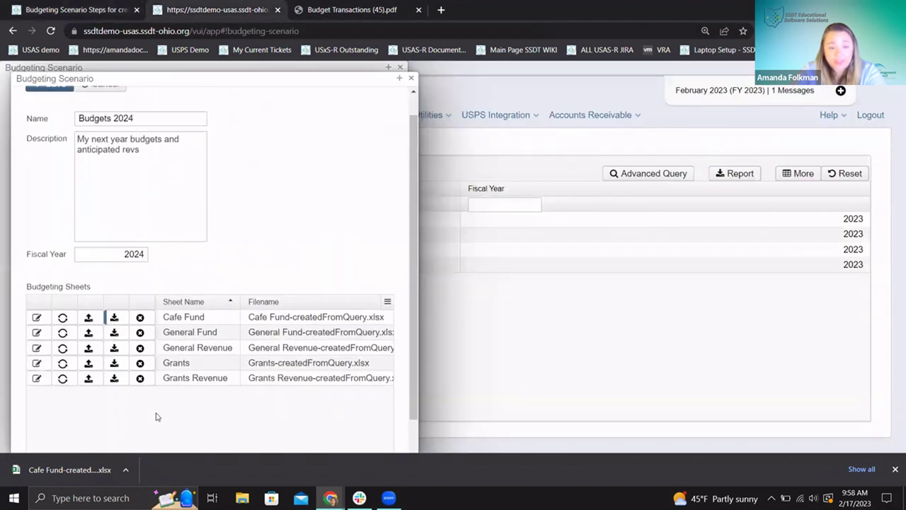
scroll(157, 417, down, 1)
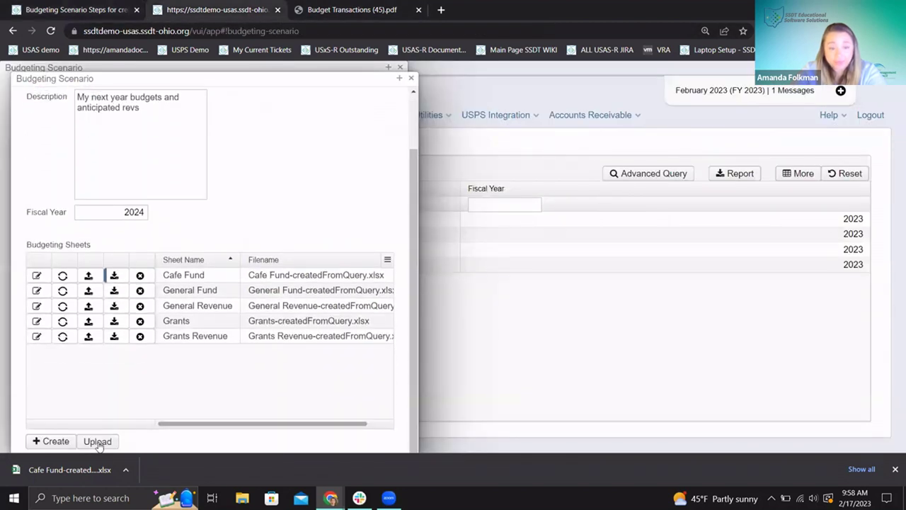
click(99, 442)
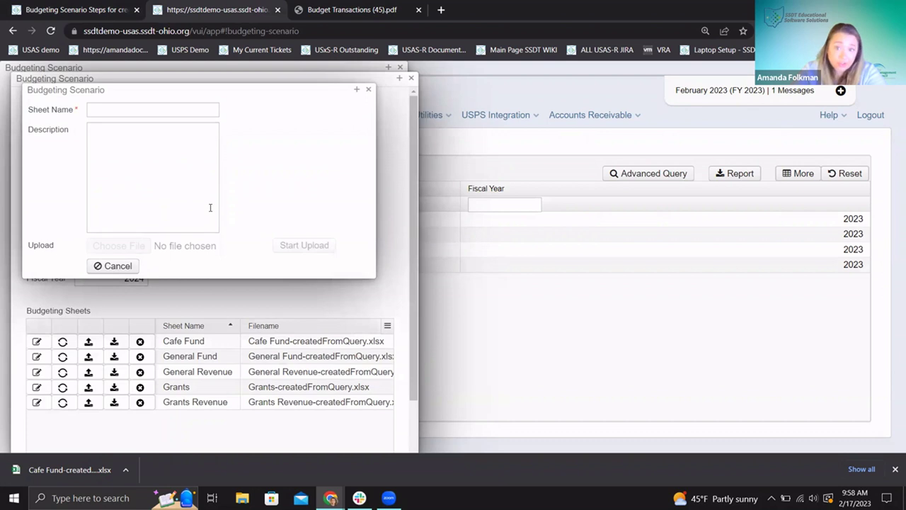
click(368, 89)
scroll(108, 364, down, 1)
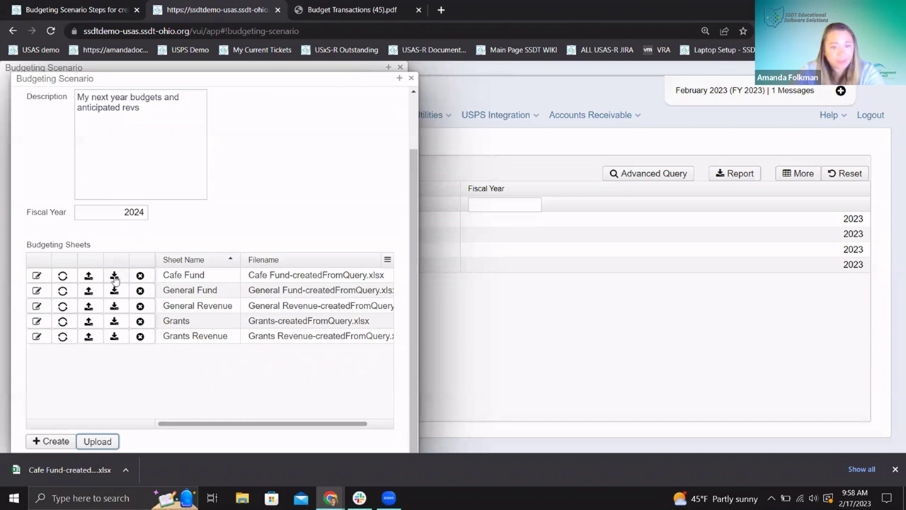
Open the downloaded Cafe Fund spreadsheet in Excel and maximize its window.
click(57, 470)
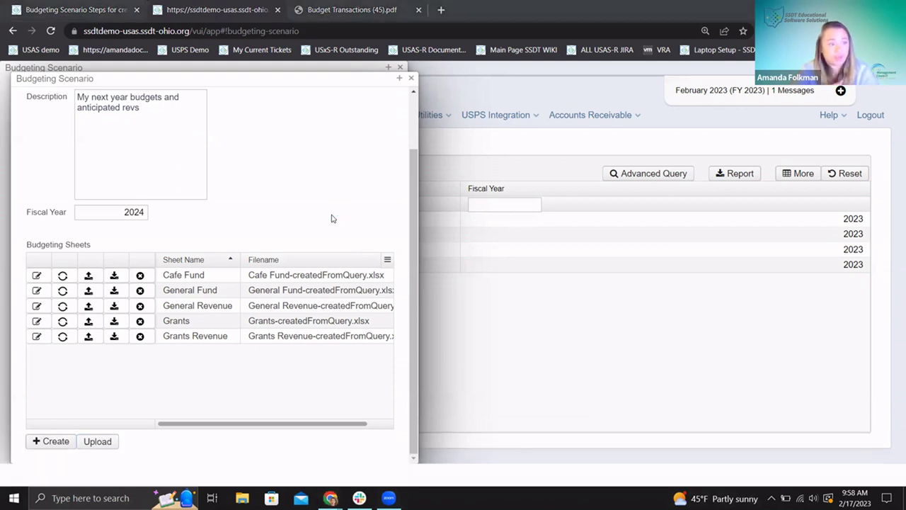
scroll(333, 219, up, 1)
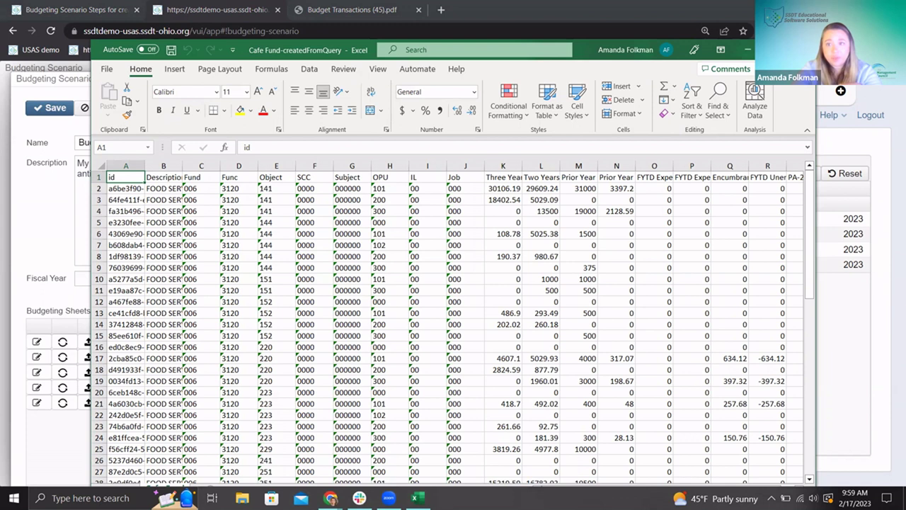
key(super+Up)
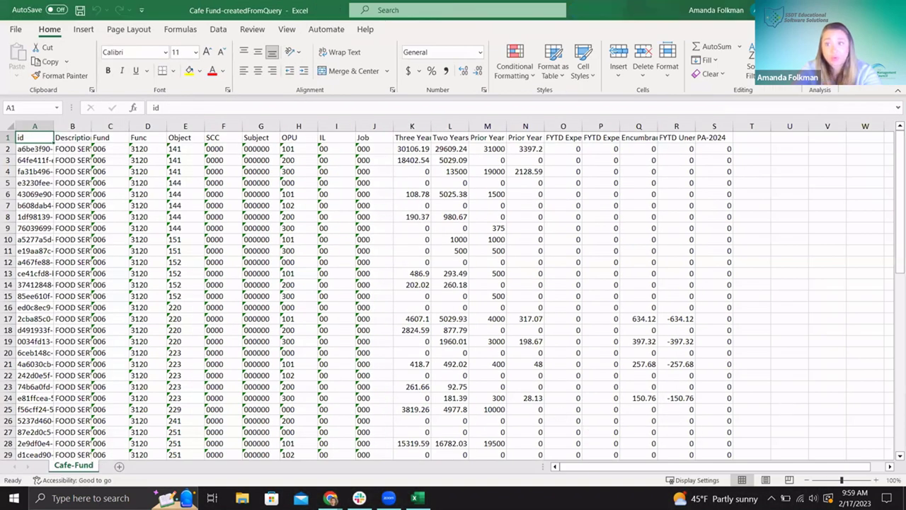
key(alt+Tab)
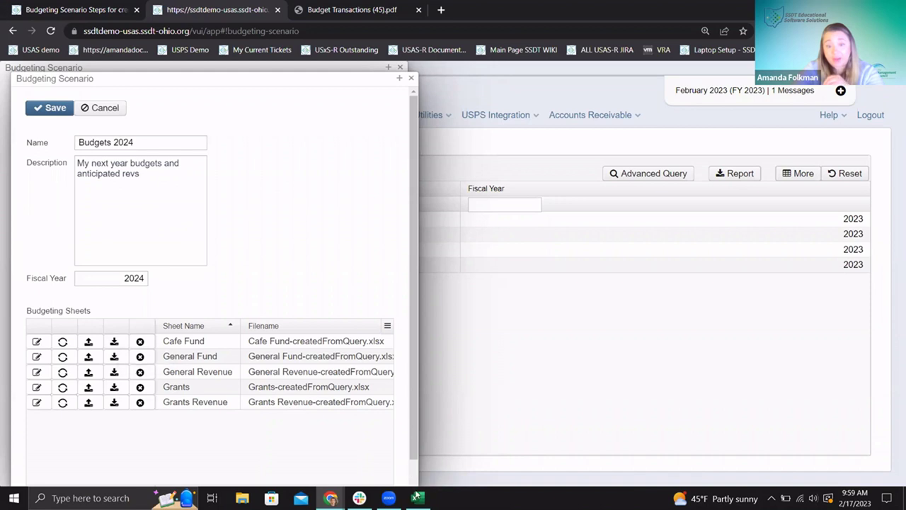
mouse_move(417, 497)
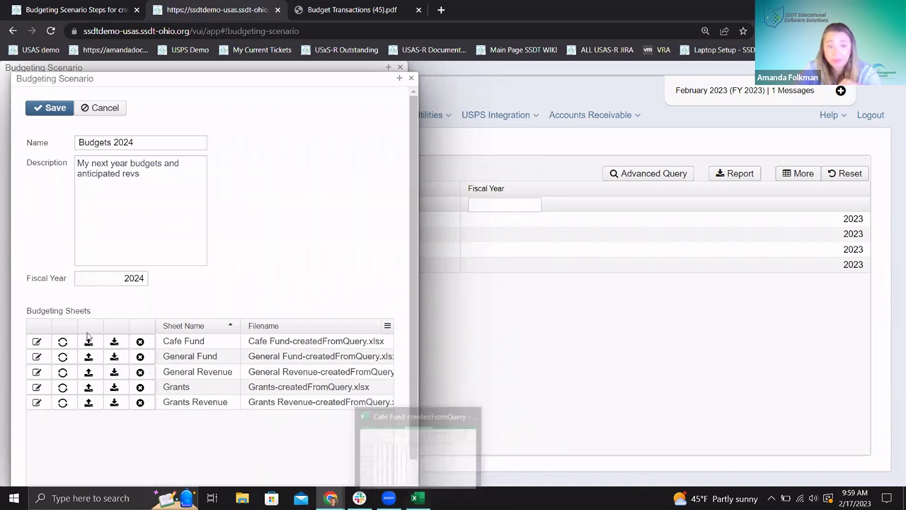
click(417, 498)
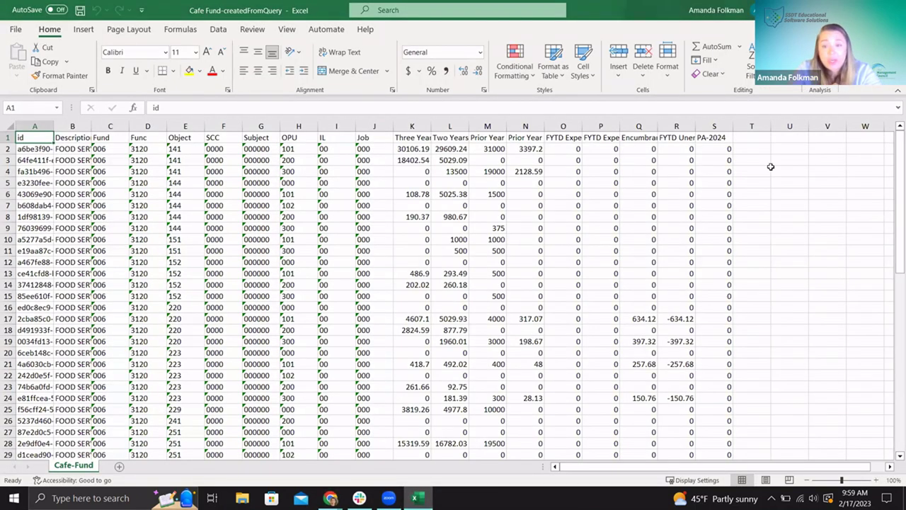
Examine the PA-2024 header in S1 and the cells beneath it, and widen the Prior Year Expended column N.
double_click(726, 139)
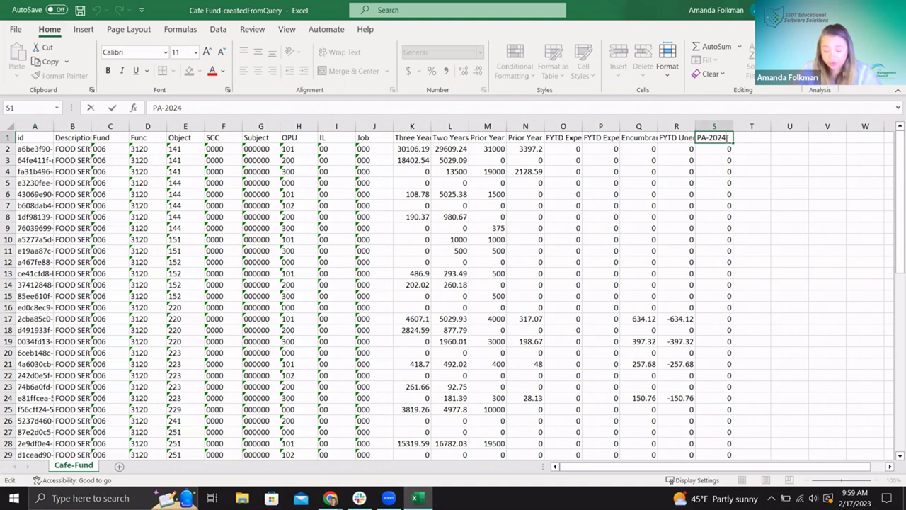
click(724, 183)
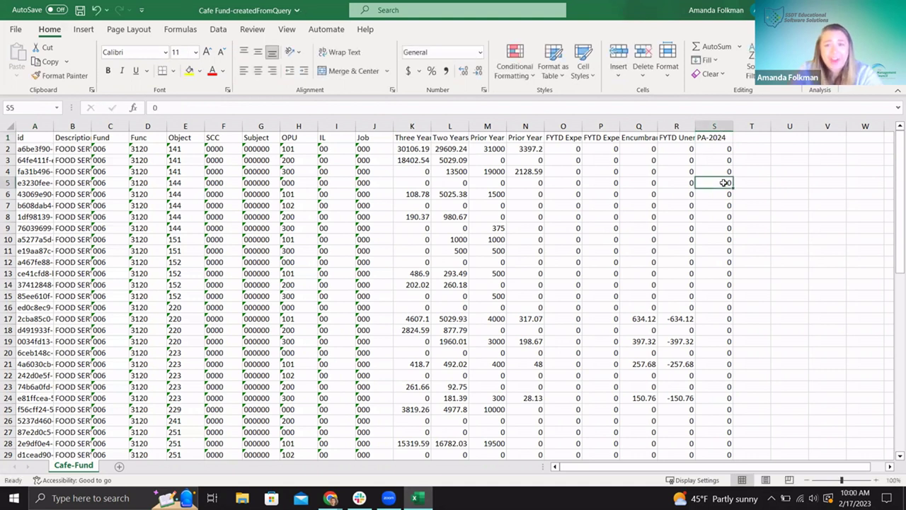
click(714, 138)
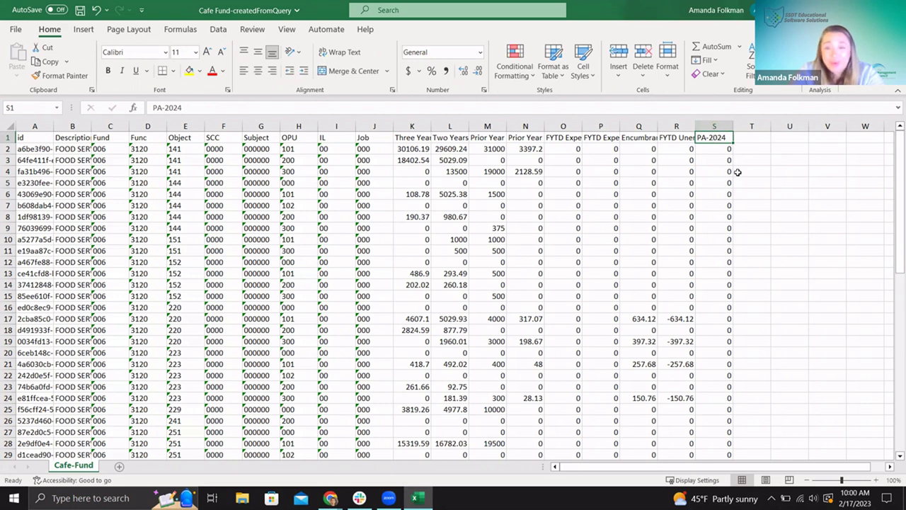
click(713, 145)
click(720, 138)
click(722, 147)
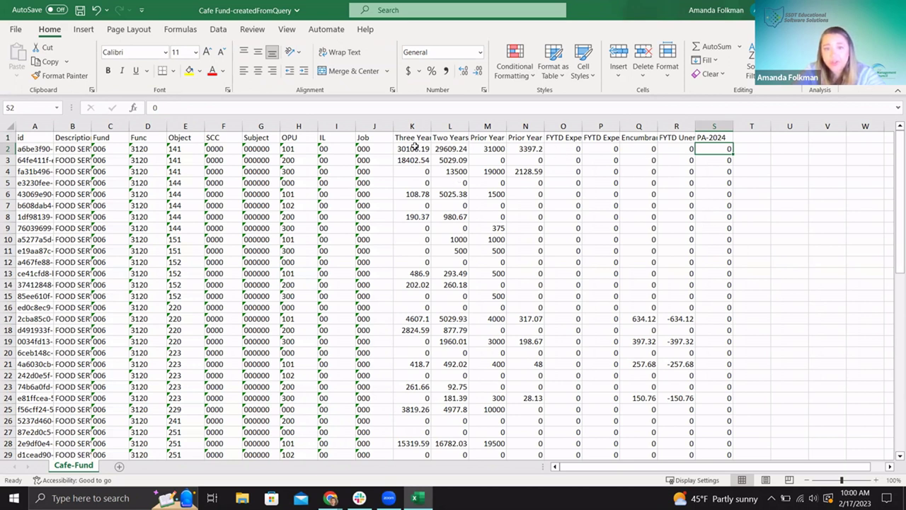
drag(542, 132, 557, 132)
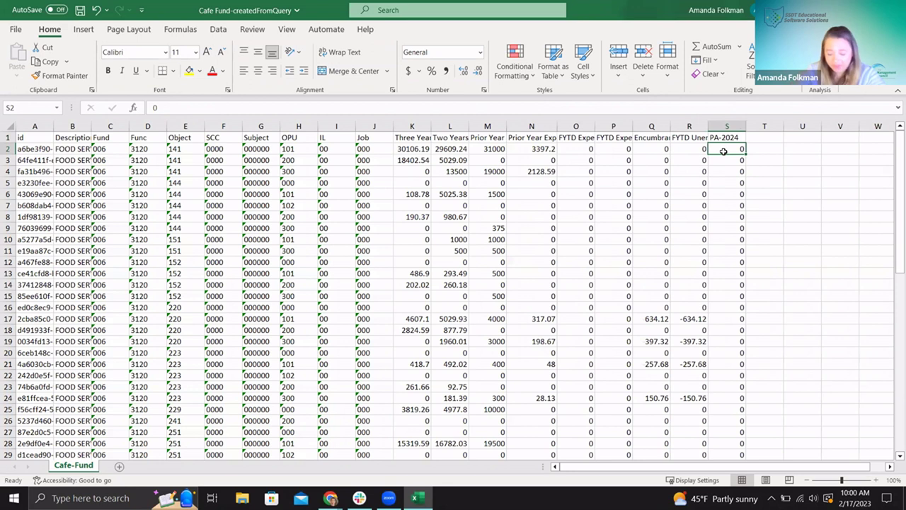
Fill the PA-2024 column with the prior year expended amounts using =N2 from S2 down, and save and close the workbook.
text(=)
click(531, 149)
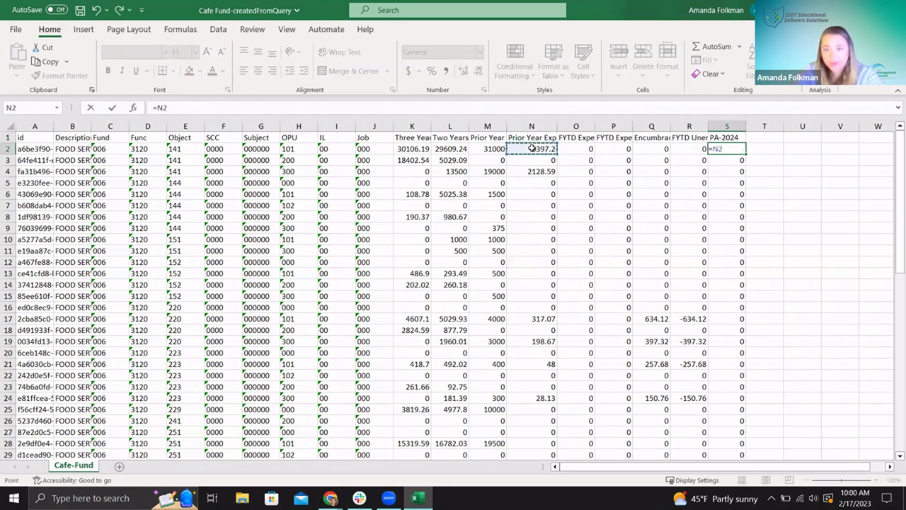
key(Return)
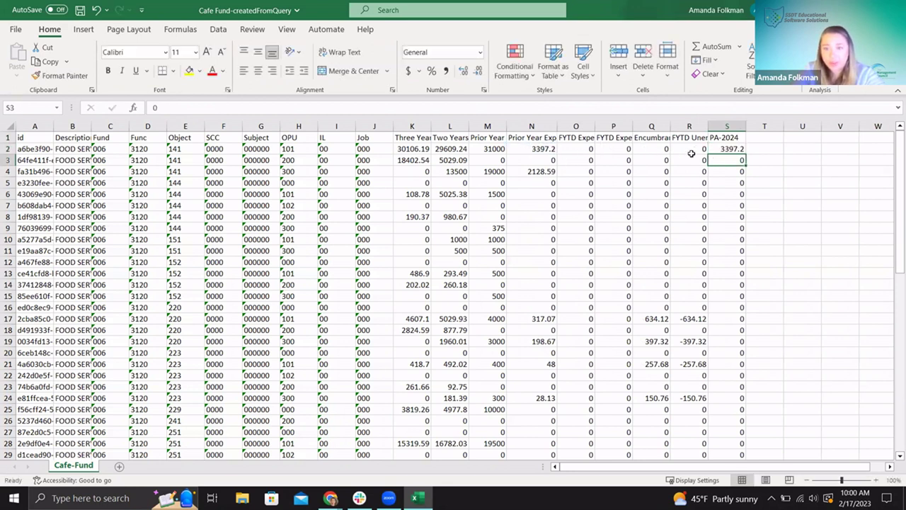
click(725, 149)
double_click(745, 154)
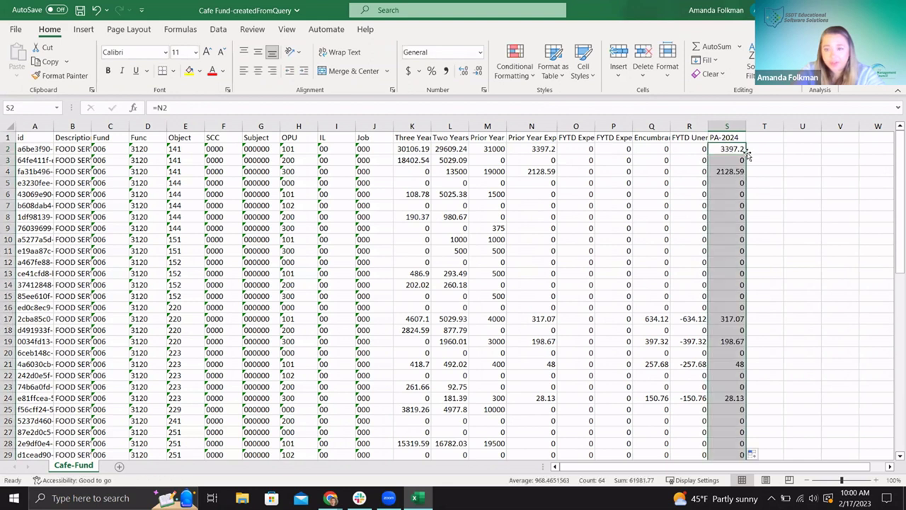
click(766, 205)
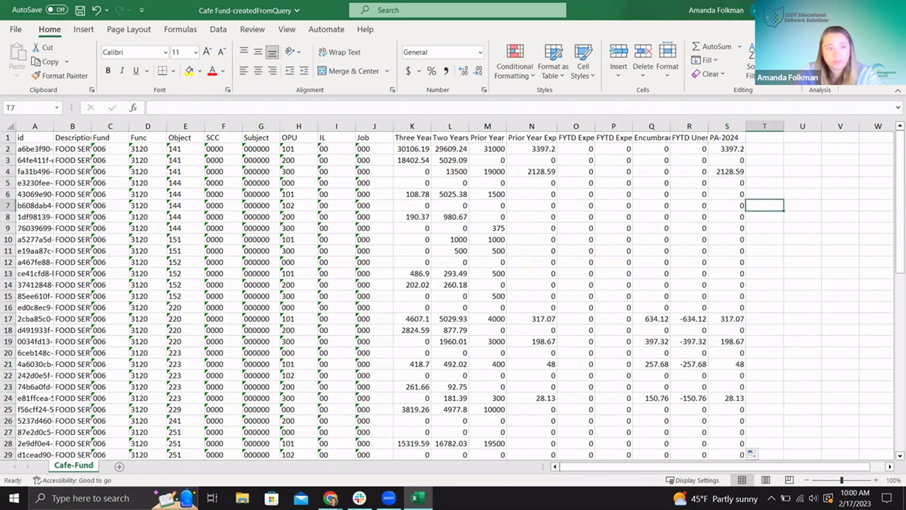
click(80, 11)
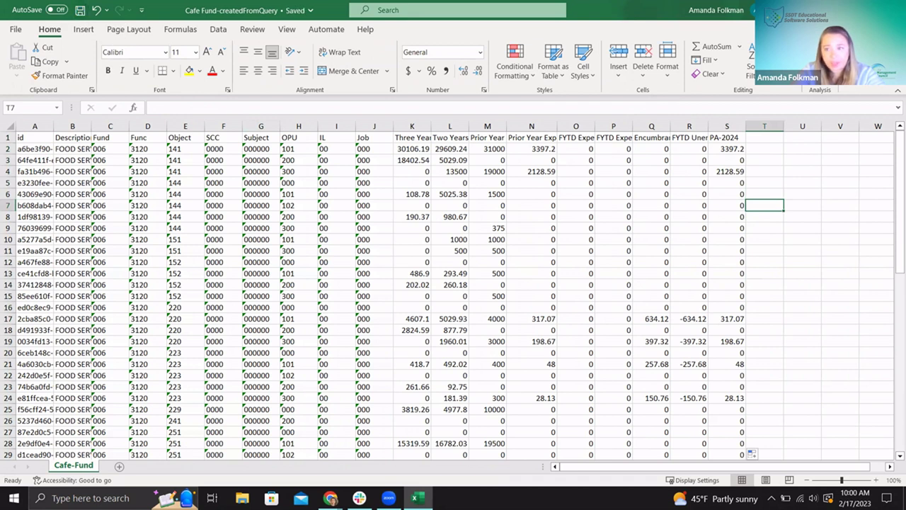
key(alt+F4)
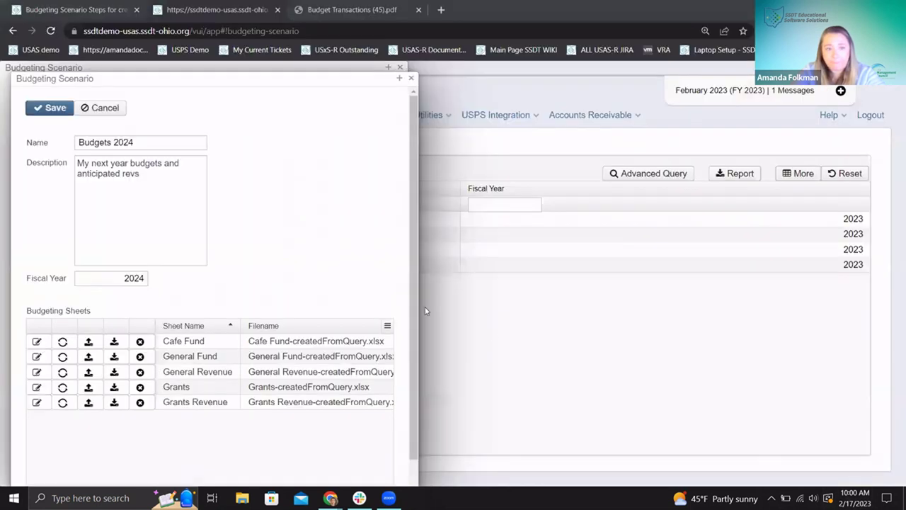
Replace the scenario's Cafe Fund sheet by uploading the edited Cafe Fund-createdFromQuery.xlsx file.
click(88, 343)
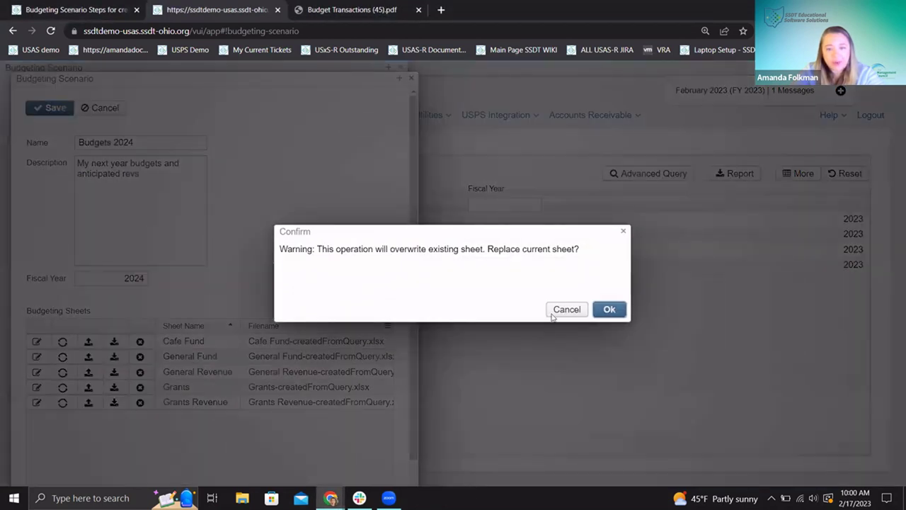
click(609, 310)
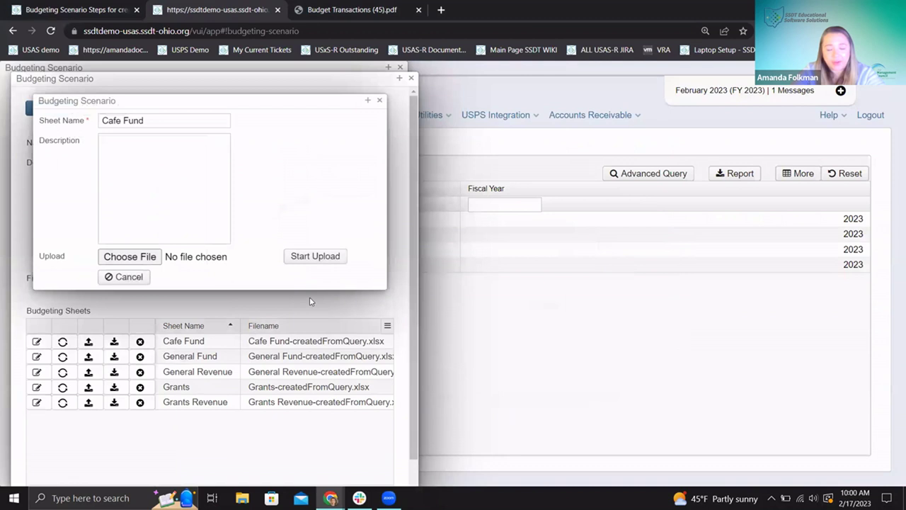
click(151, 256)
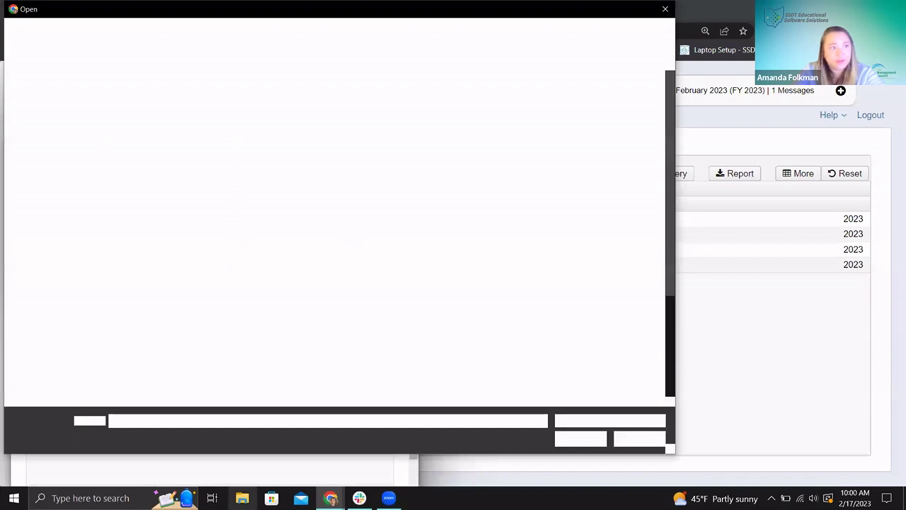
key(Escape)
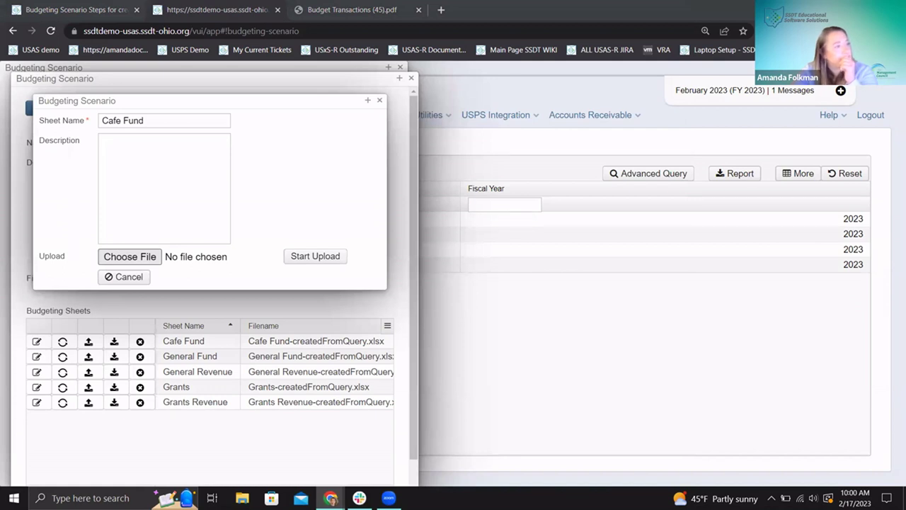
key(Return)
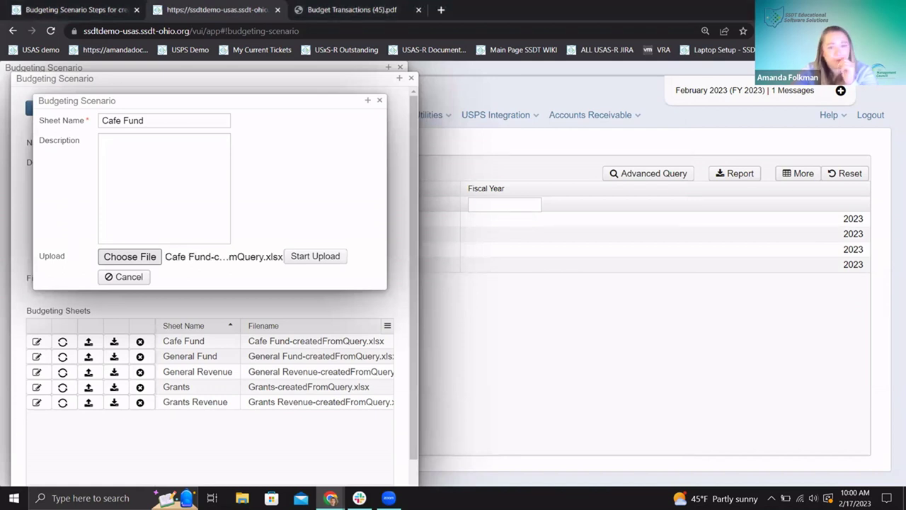
click(323, 260)
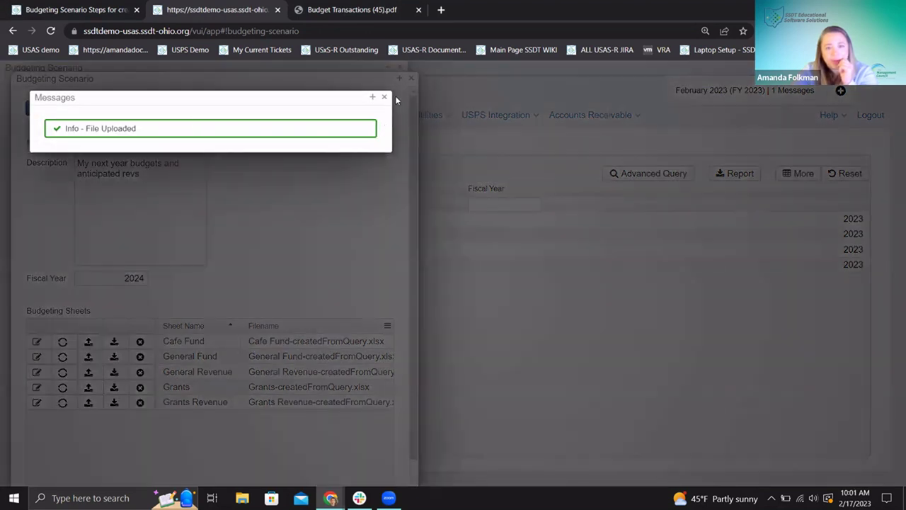
Review the PA-2024 amounts in the uploaded Cafe Fund sheet, and view the sheet's regeneration properties and close them unchanged.
click(384, 97)
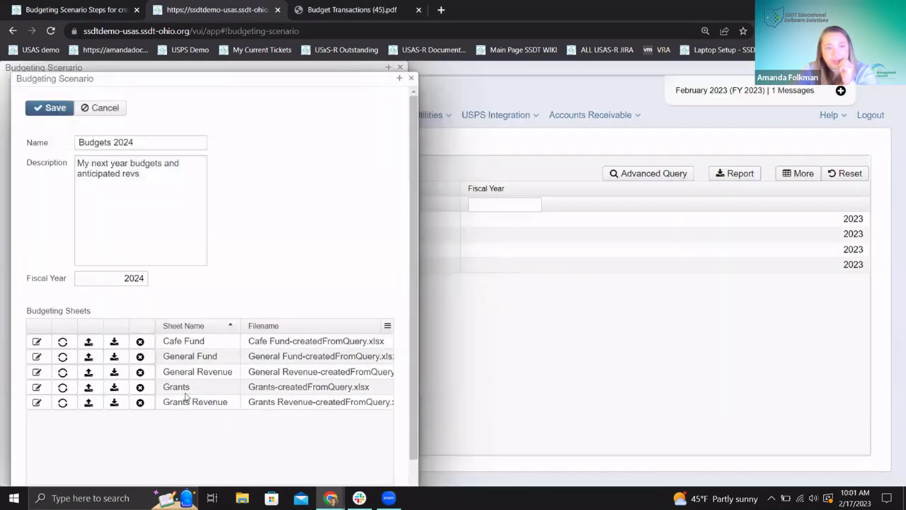
click(36, 341)
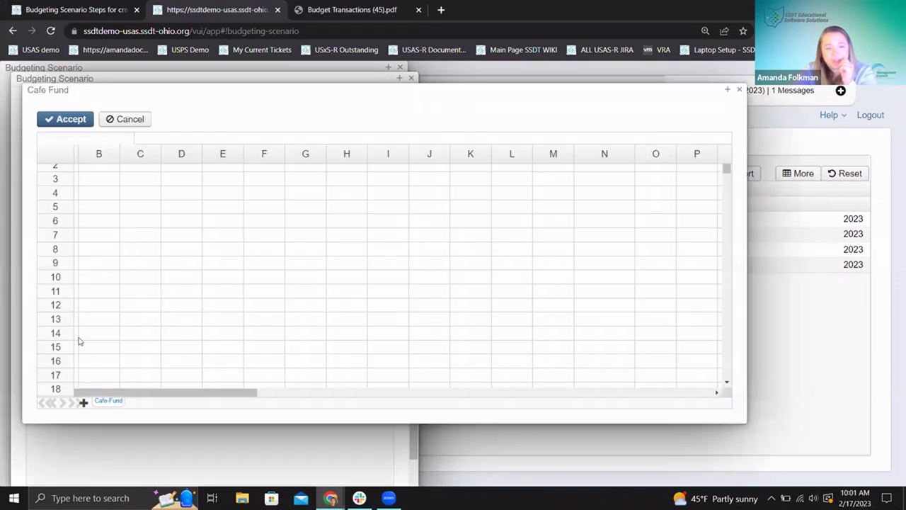
scroll(441, 257, right, 6)
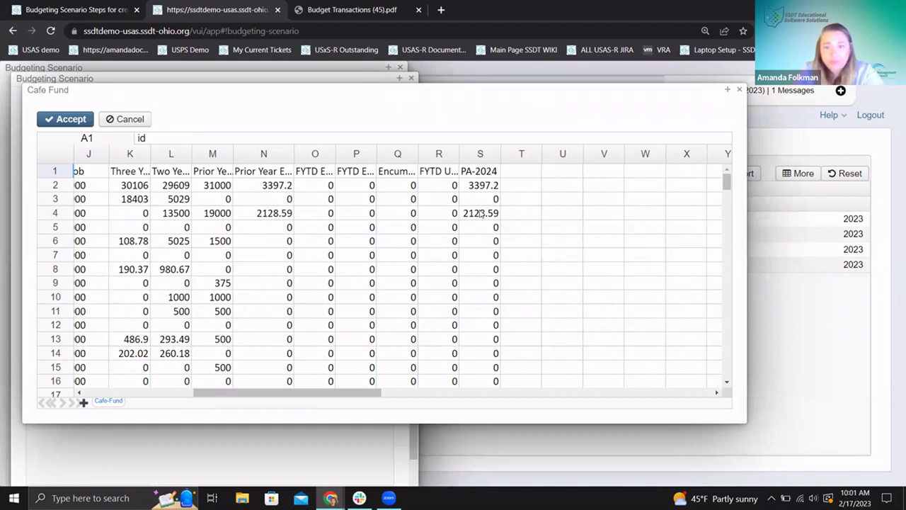
scroll(478, 229, down, 1)
scroll(478, 228, down, 5)
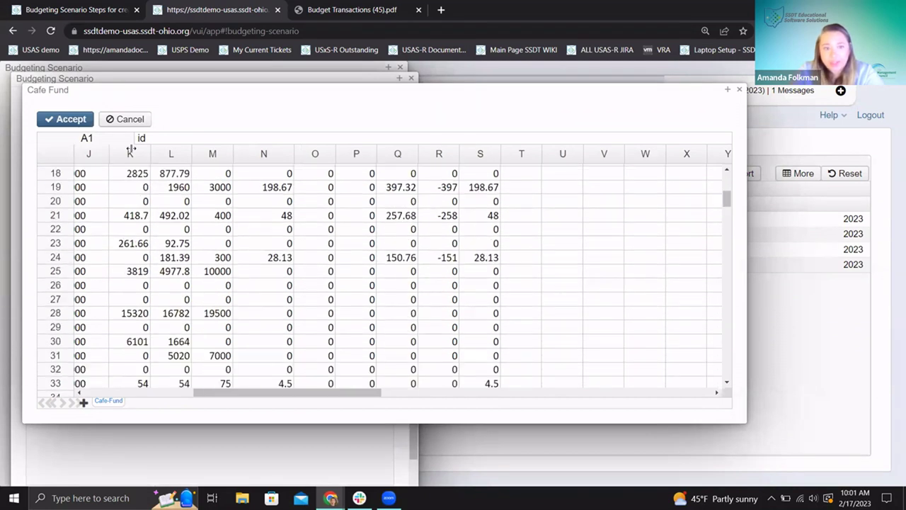
click(63, 119)
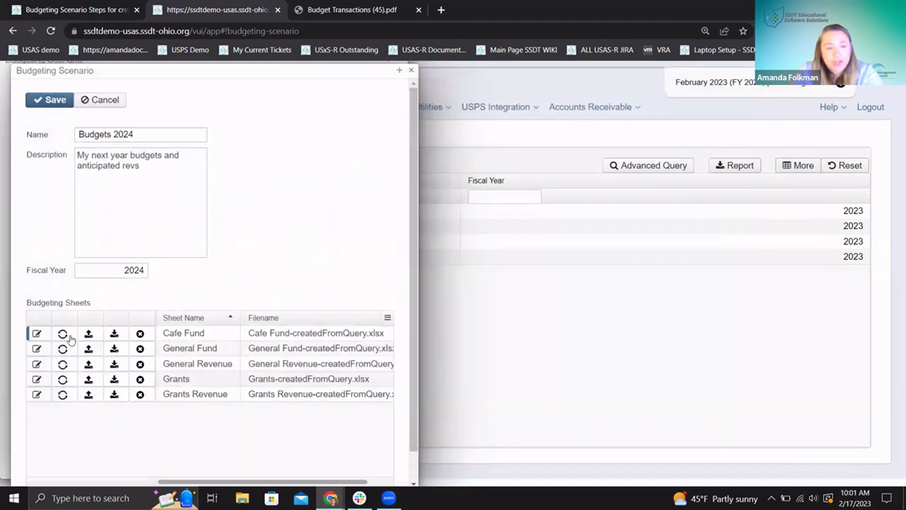
click(55, 338)
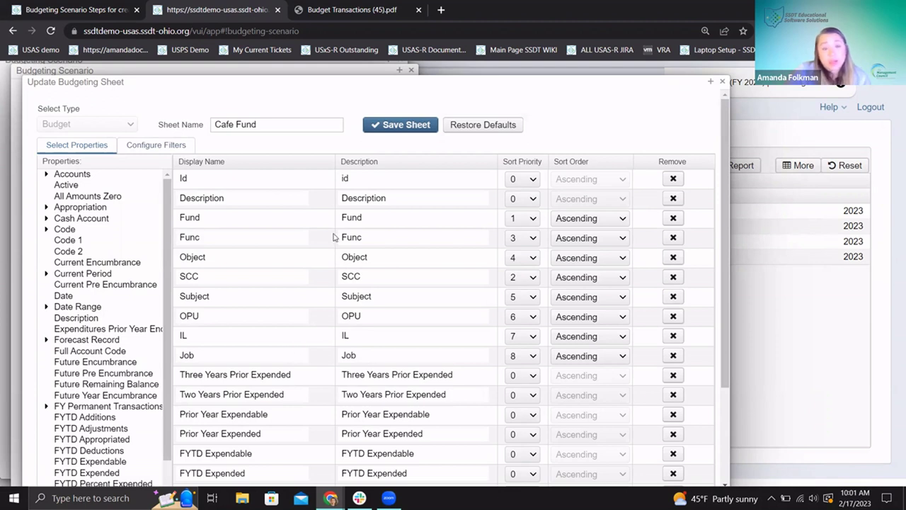
click(722, 82)
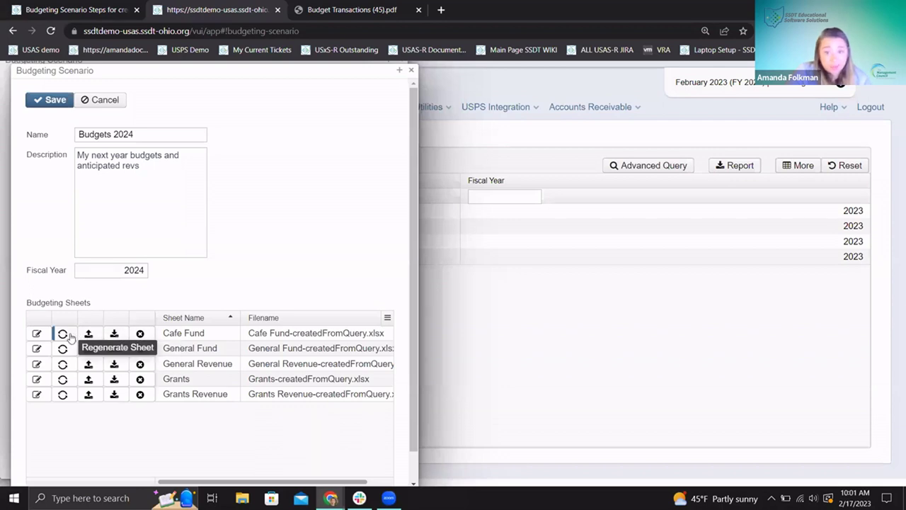
Upload Cafe Fund-createdFromQuery.xlsx to the scenario as an additional budgeting sheet named Test Cafe.
scroll(69, 337, down, 1)
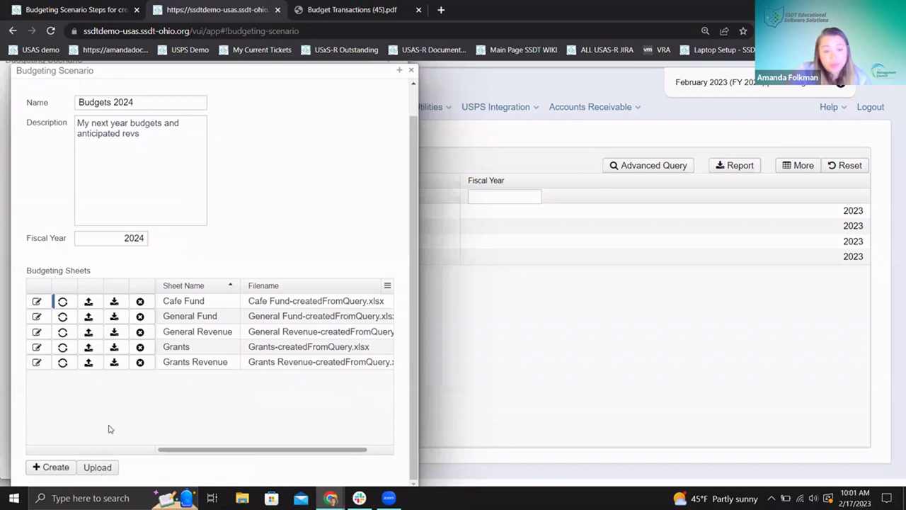
click(107, 470)
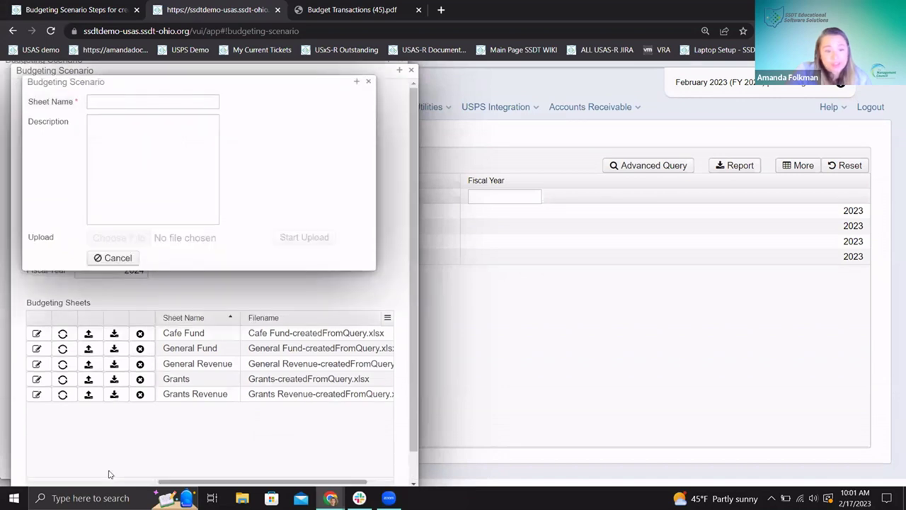
click(110, 102)
text(Test Cafe)
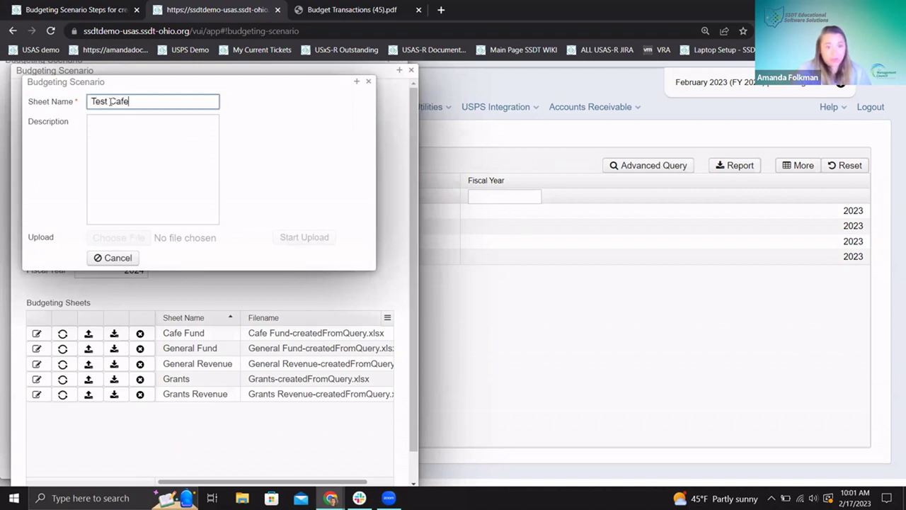
click(135, 178)
click(144, 239)
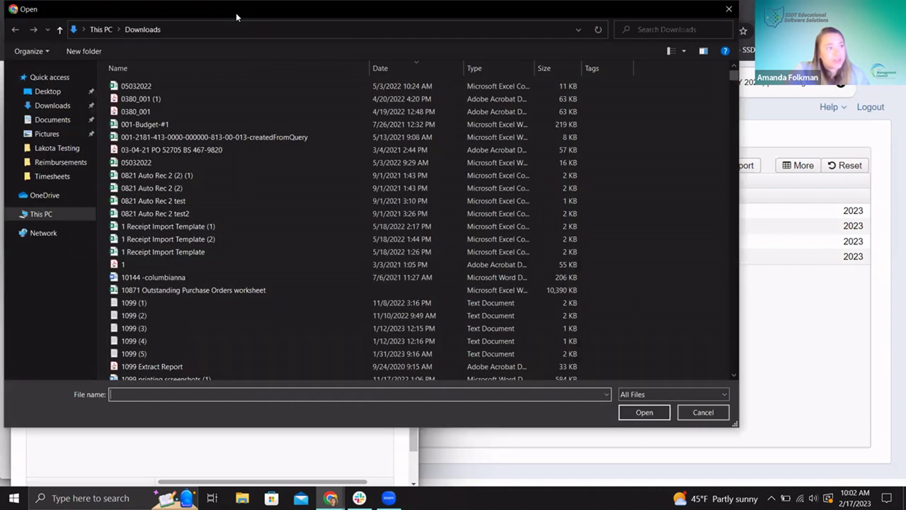
key(Escape)
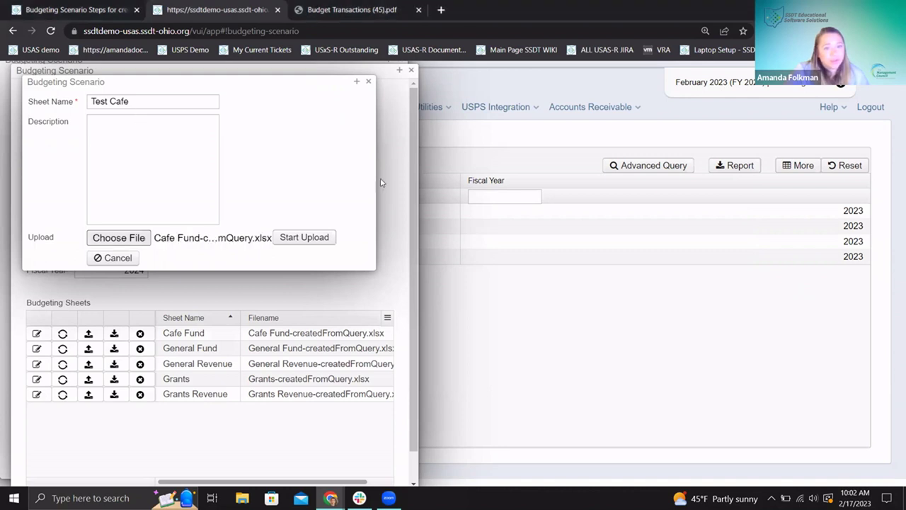
click(321, 242)
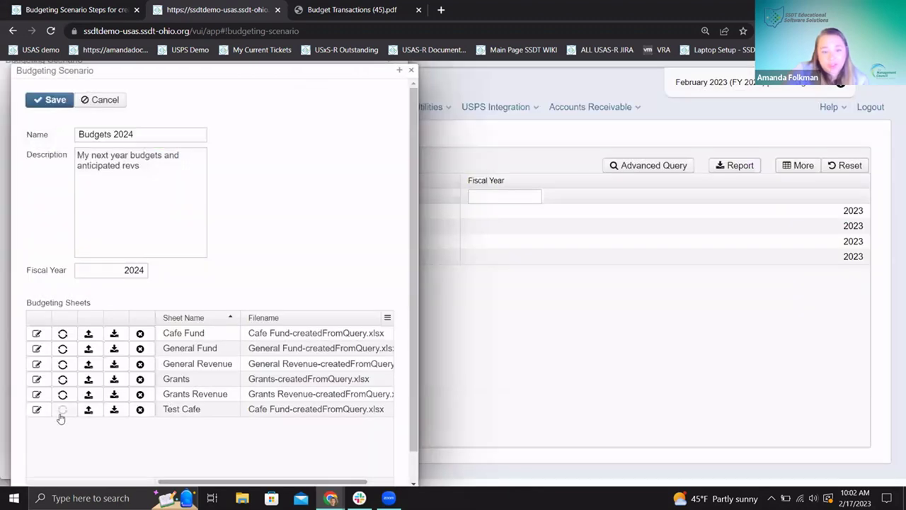
Save the Budgets 2024 scenario with its budgeting sheets.
scroll(144, 451, down, 1)
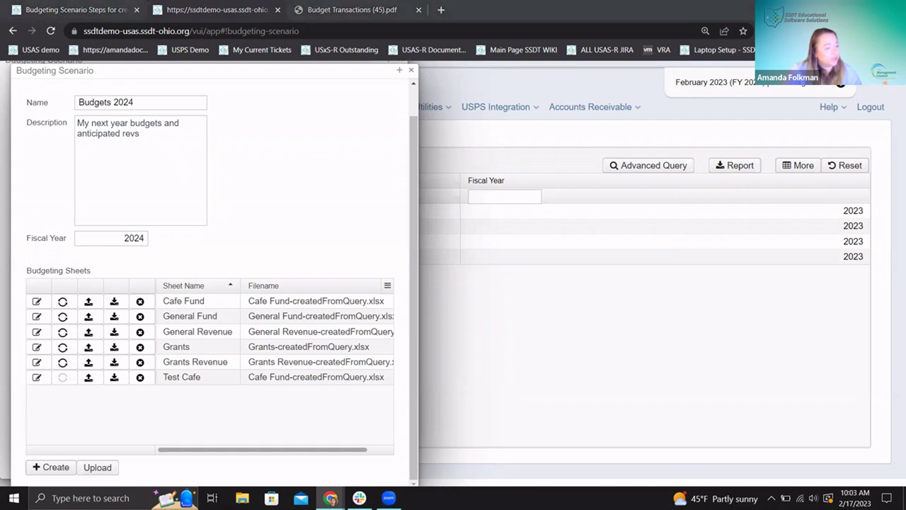
scroll(234, 140, up, 2)
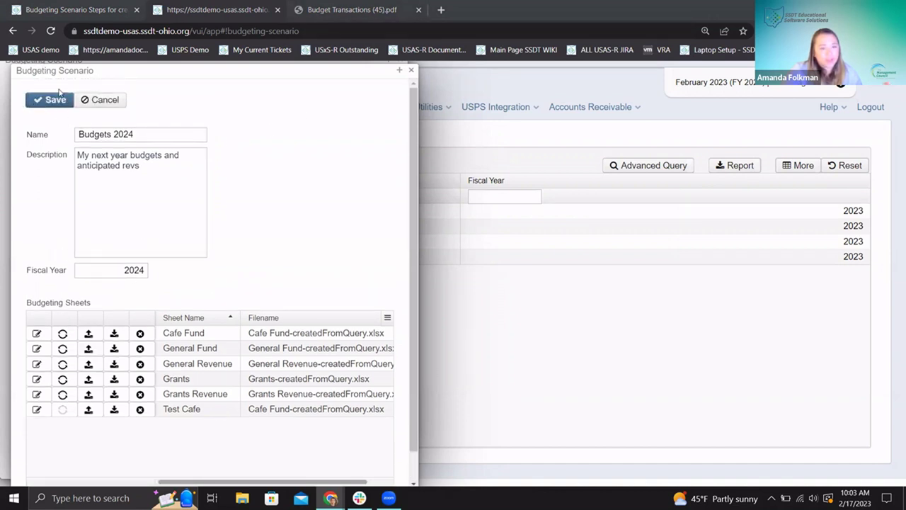
click(38, 103)
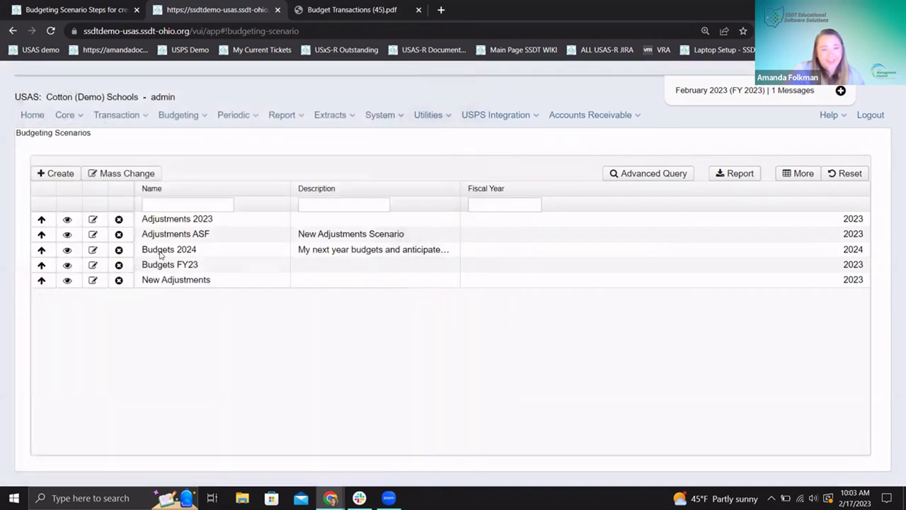
Promote the Budgets 2024 scenario's entries to proposed amounts and dismiss the resulting message.
click(287, 252)
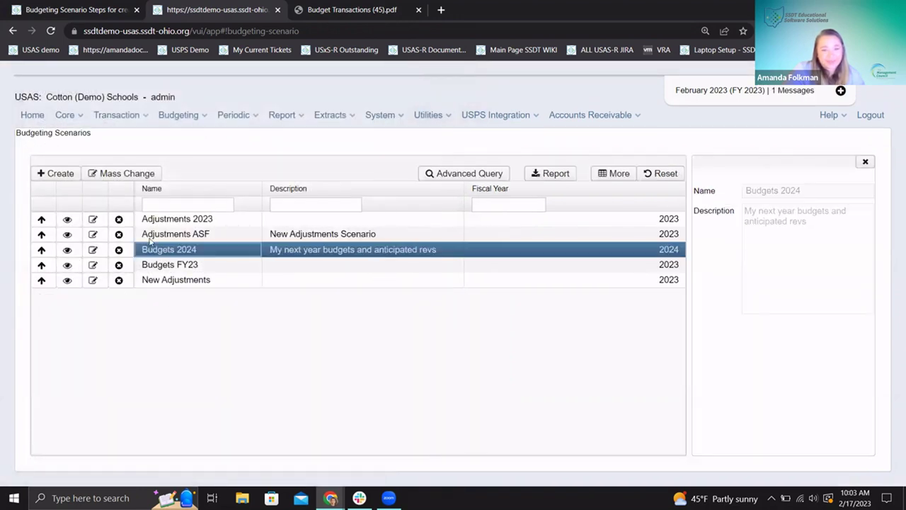
click(41, 249)
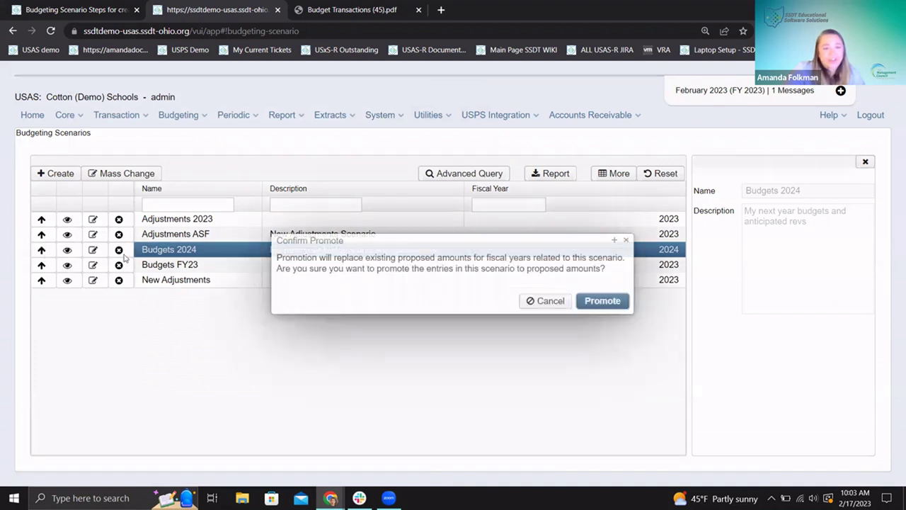
click(602, 301)
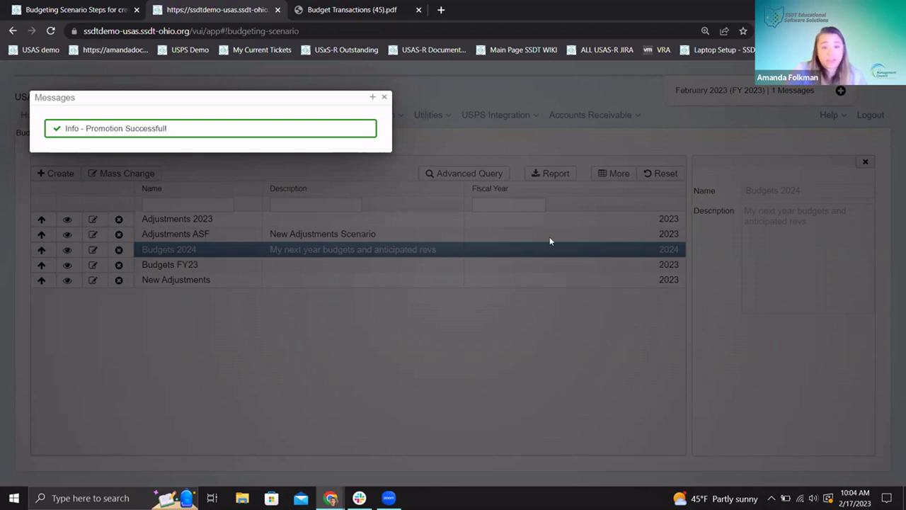
click(385, 96)
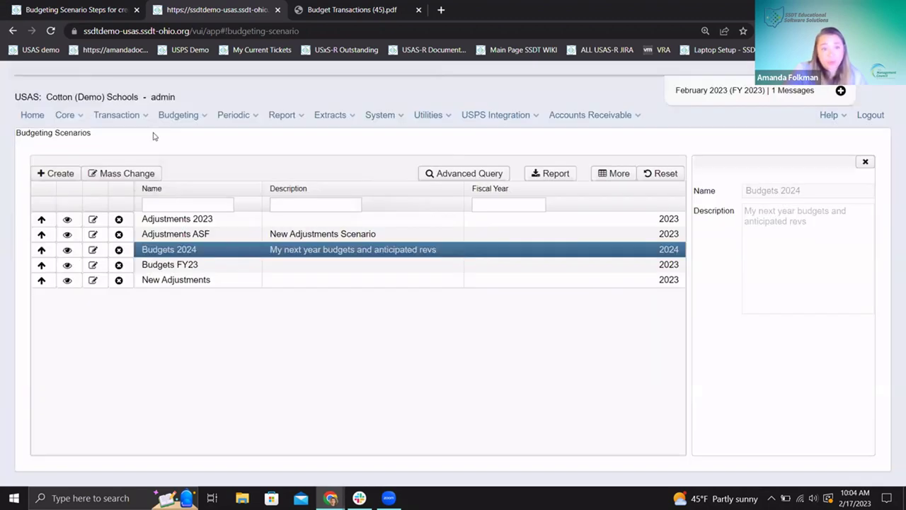
Go to the proposed amounts and limit the Proposed Budgets list to Fiscal Year 2024.
click(164, 116)
click(189, 149)
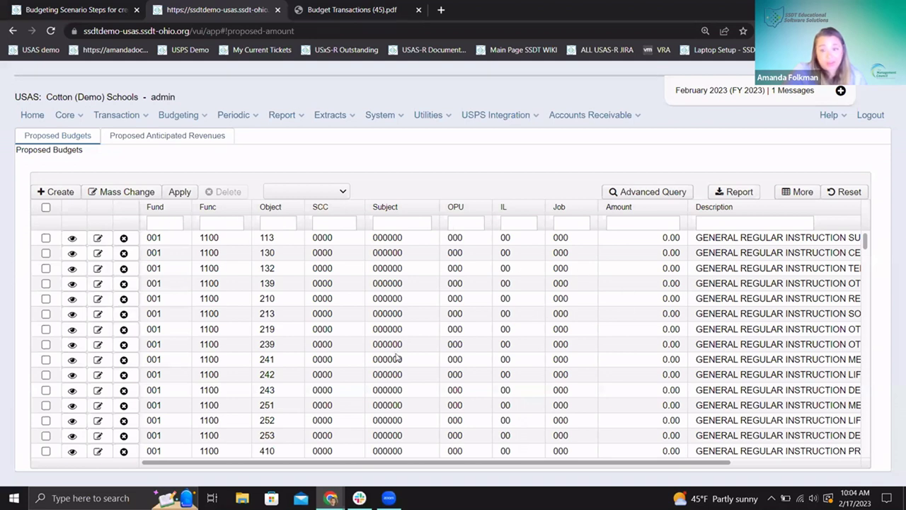
click(304, 191)
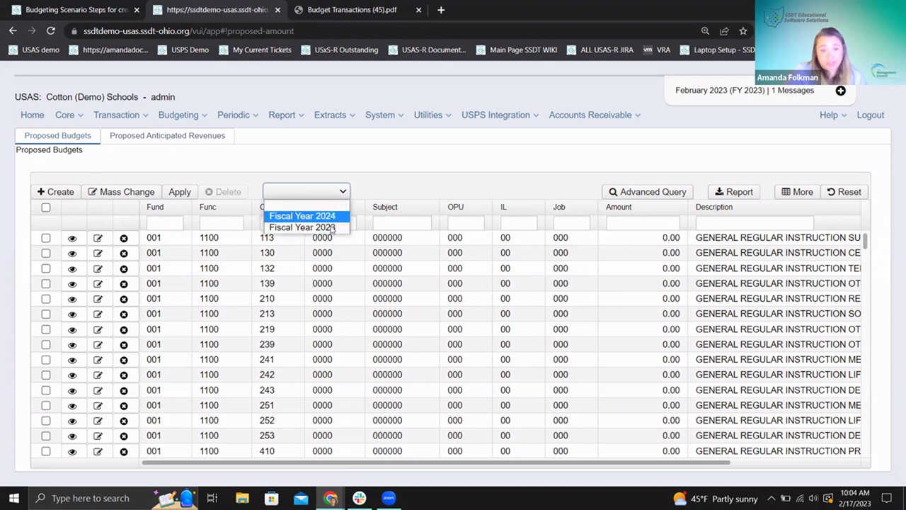
click(326, 216)
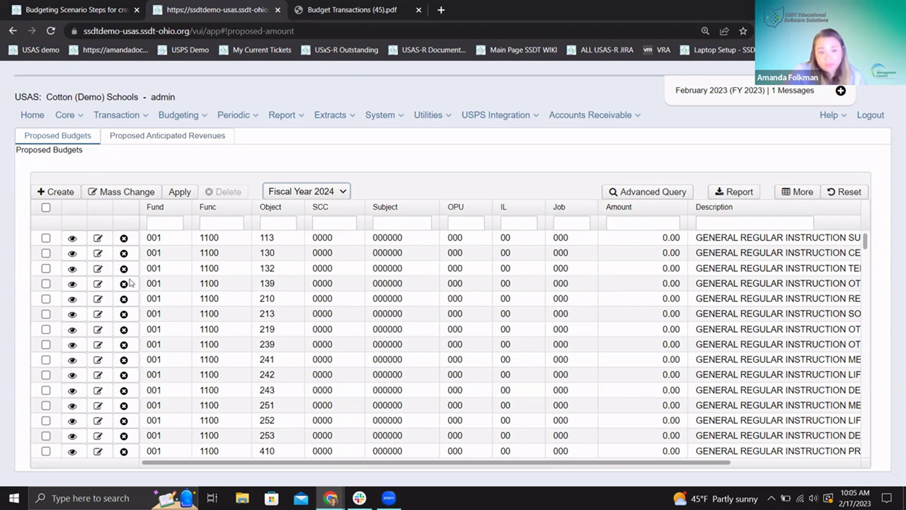
Set the fiscal year 2024 proposed amount of the first budget, fund 001 function 1100 object 113, to 120.00 and save it.
click(70, 239)
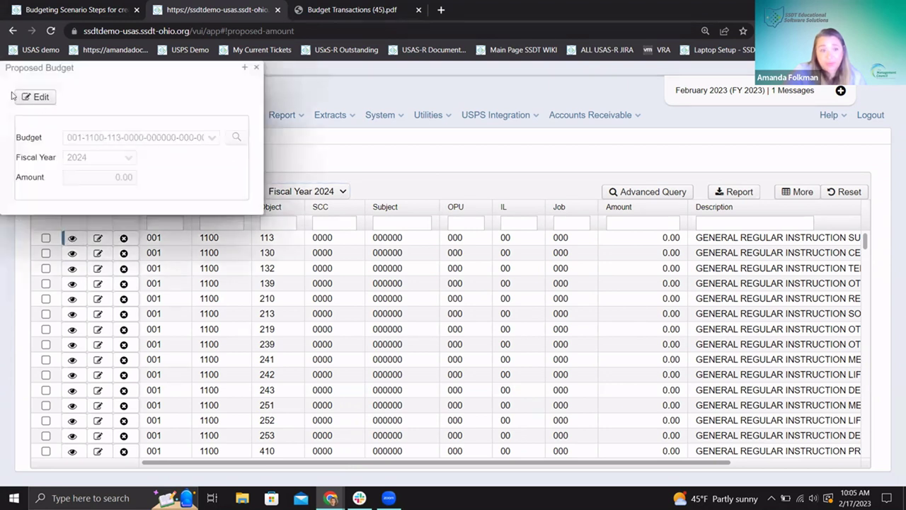
click(28, 97)
click(112, 178)
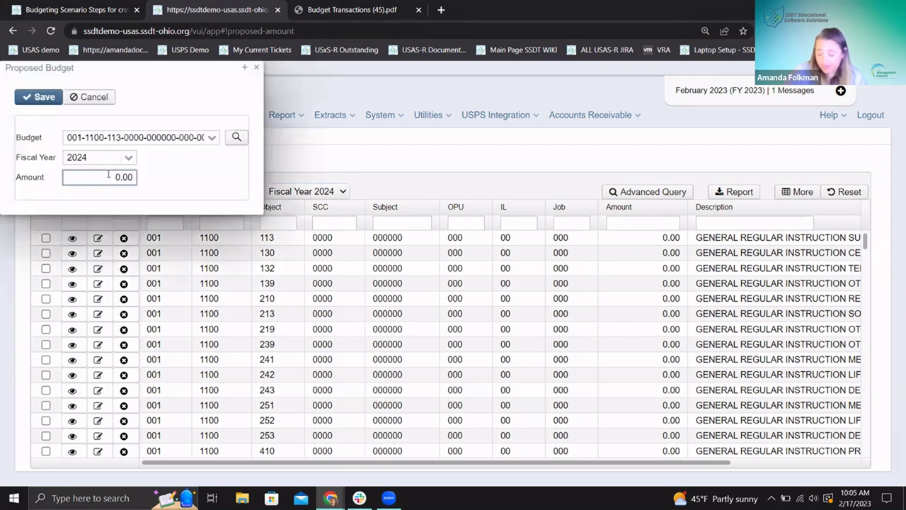
click(40, 101)
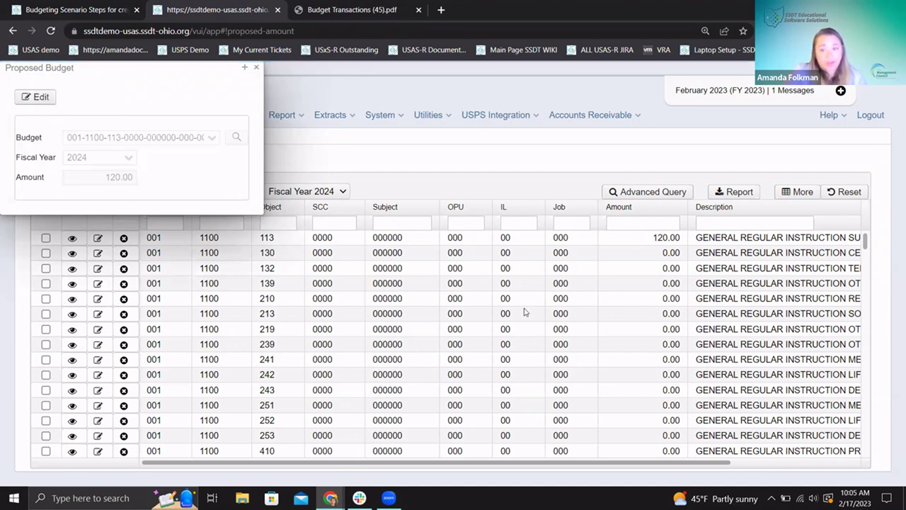
scroll(530, 319, down, 10)
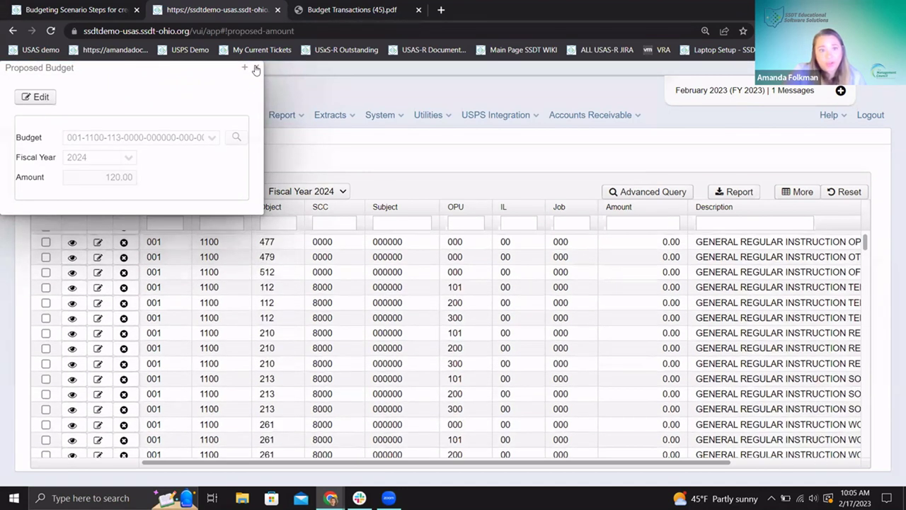
click(255, 67)
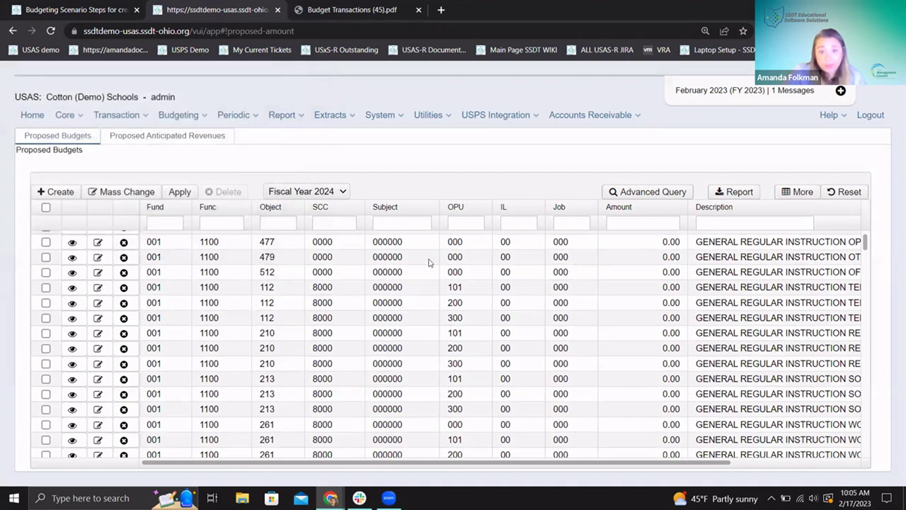
Show the Proposed Anticipated Revenues for Fiscal Year 2024 and look through their amounts.
scroll(450, 246, up, 3)
scroll(450, 247, down, 1)
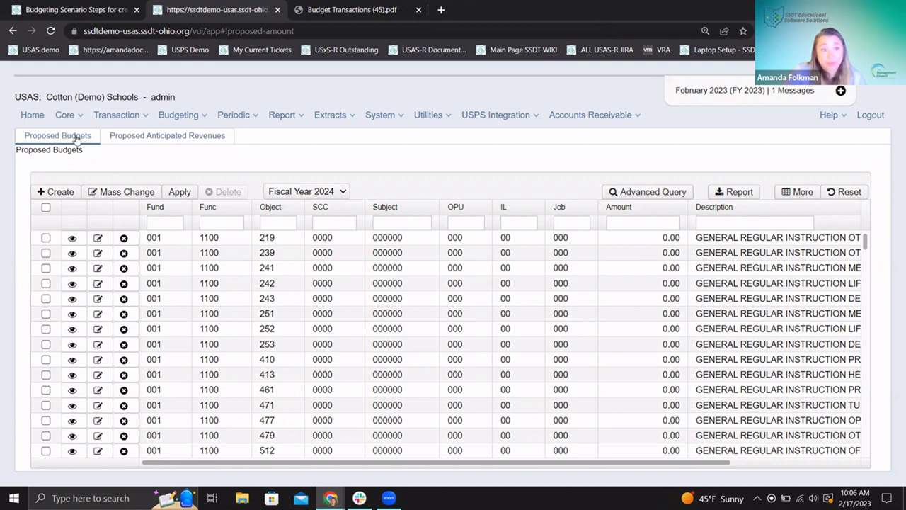
click(124, 139)
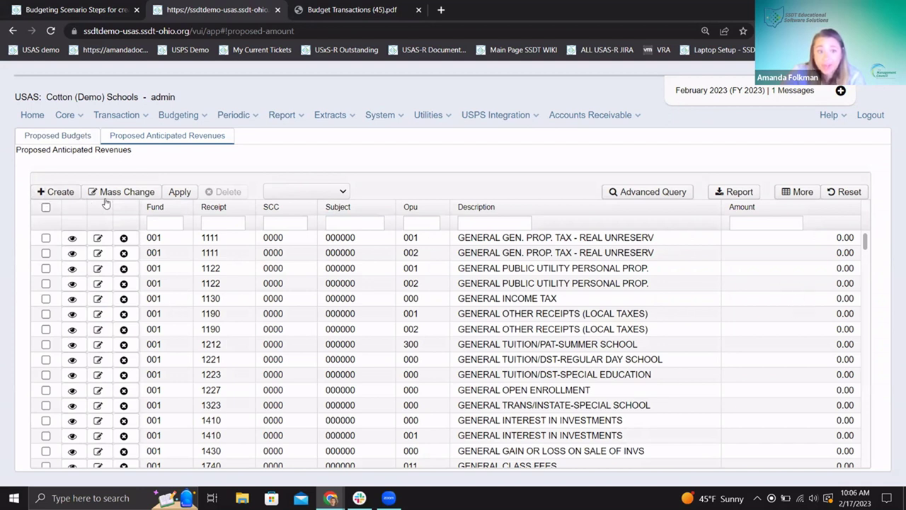
click(337, 190)
click(315, 217)
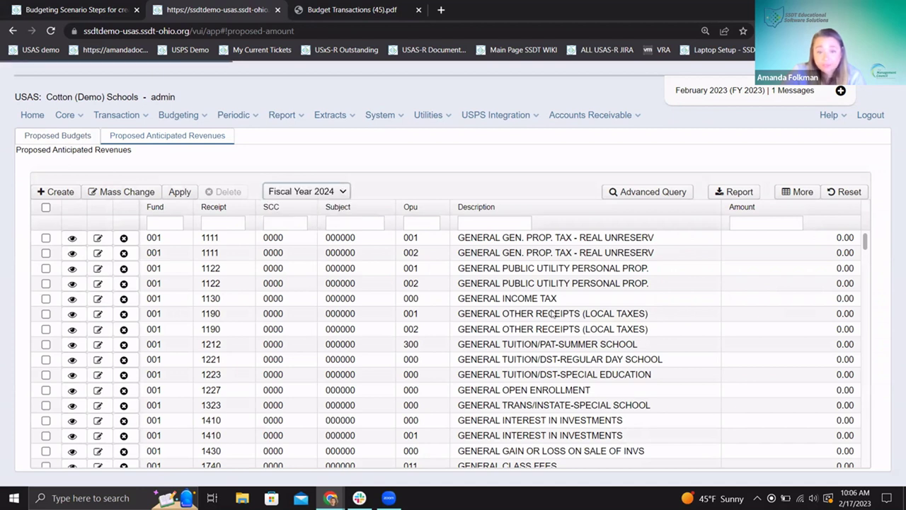
scroll(388, 324, down, 3)
scroll(391, 323, up, 3)
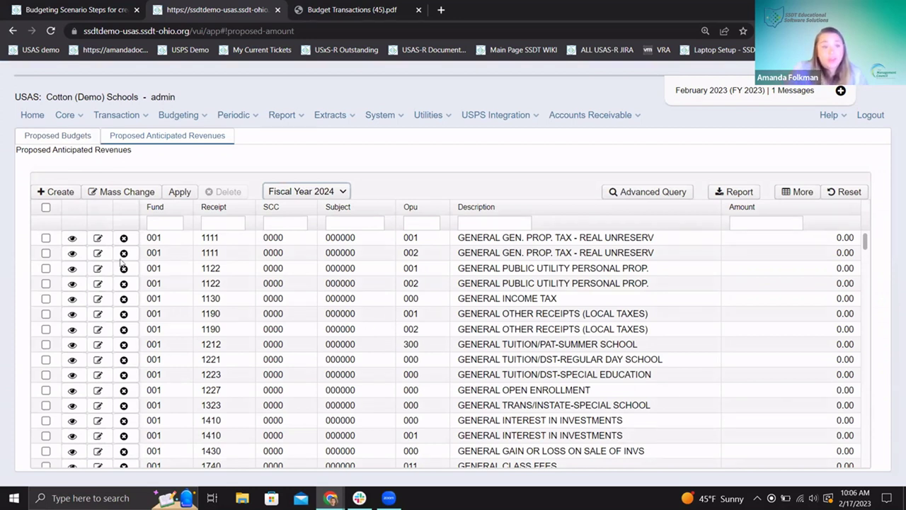
Return to the Proposed Budgets for Fiscal Year 2024 and filter the Amount column with 1.
click(58, 135)
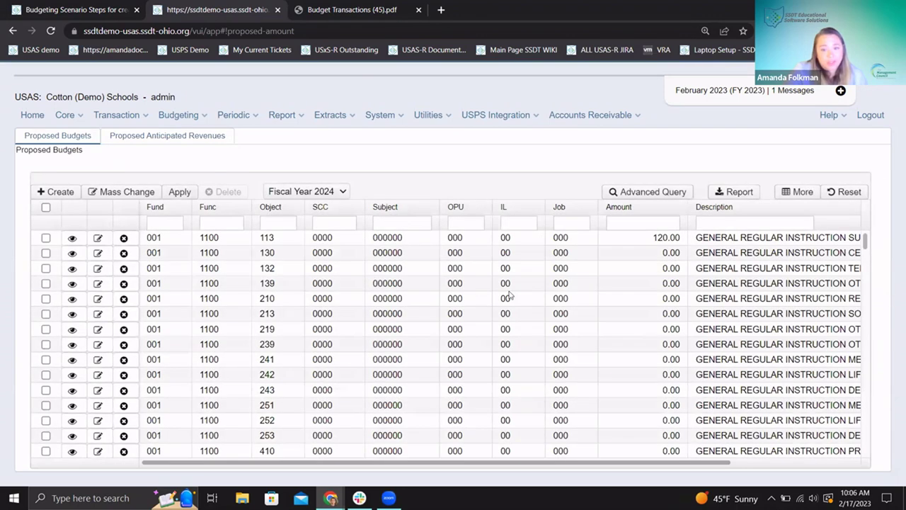
scroll(382, 324, down, 4)
scroll(380, 324, down, 3)
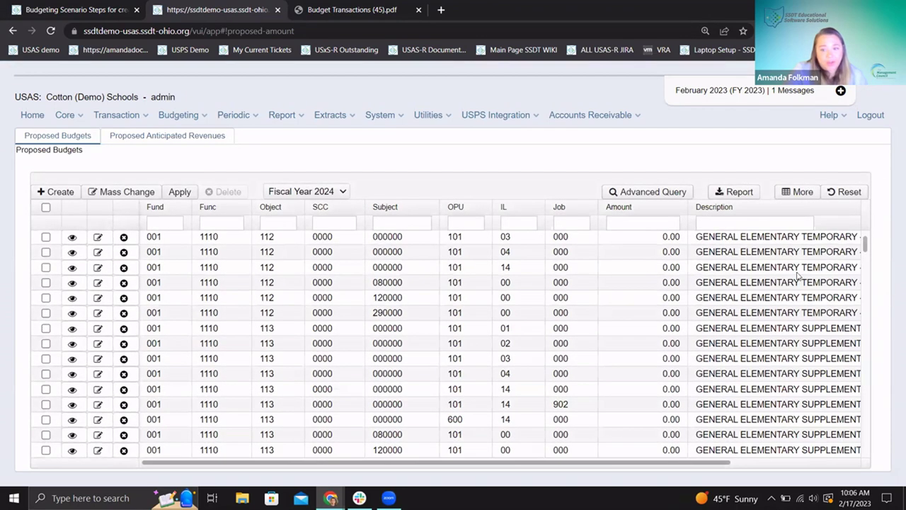
scroll(495, 283, up, 2)
click(630, 221)
text(1)
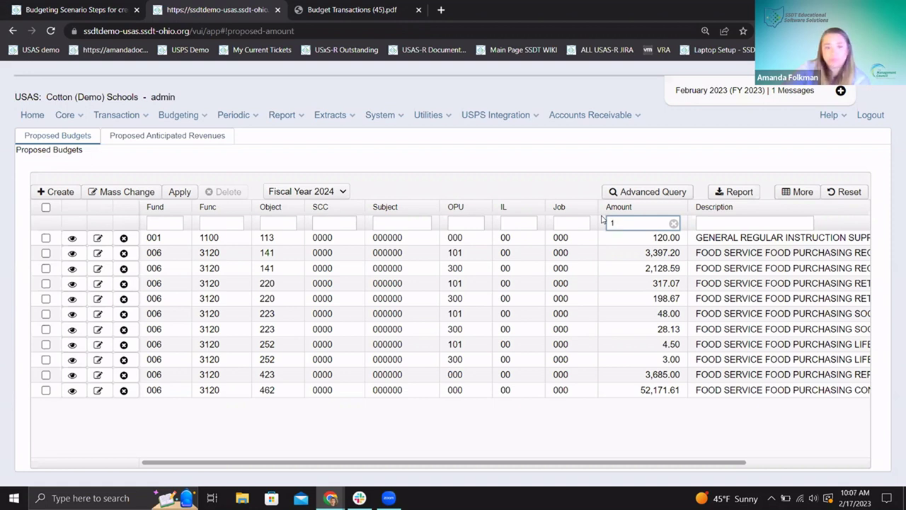
Open the expenditure account with fund 001, function 1100, object 113 for editing, make it active and save it.
click(62, 116)
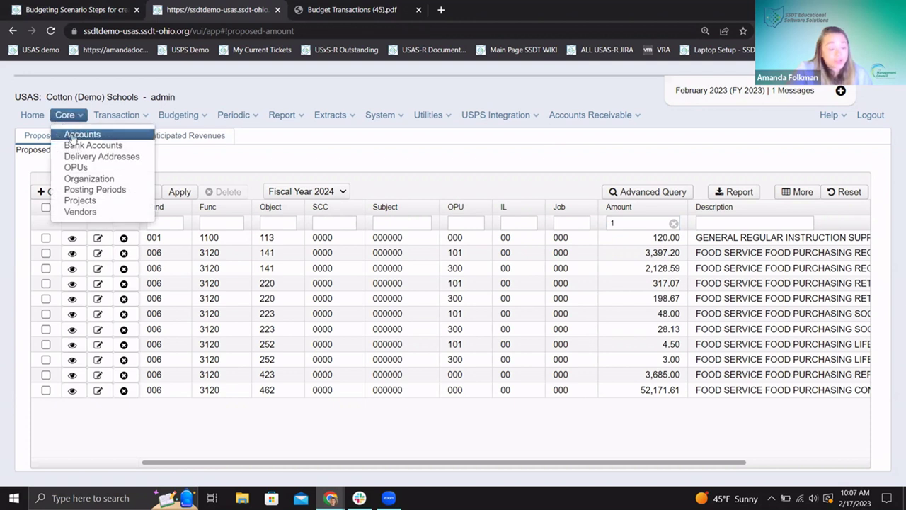
click(72, 137)
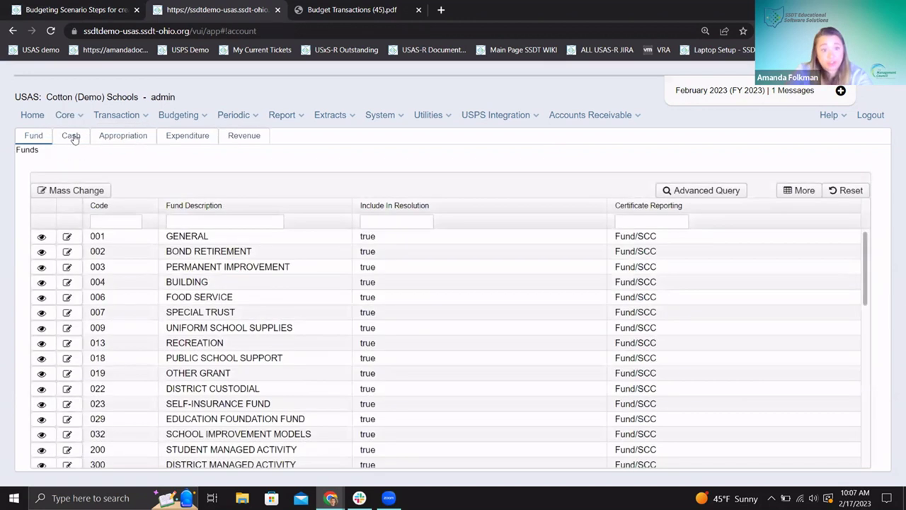
click(186, 137)
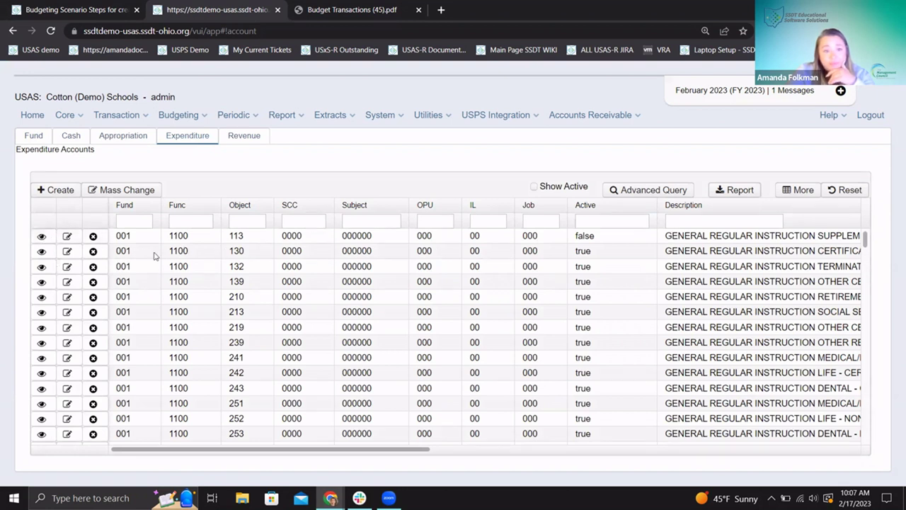
click(69, 236)
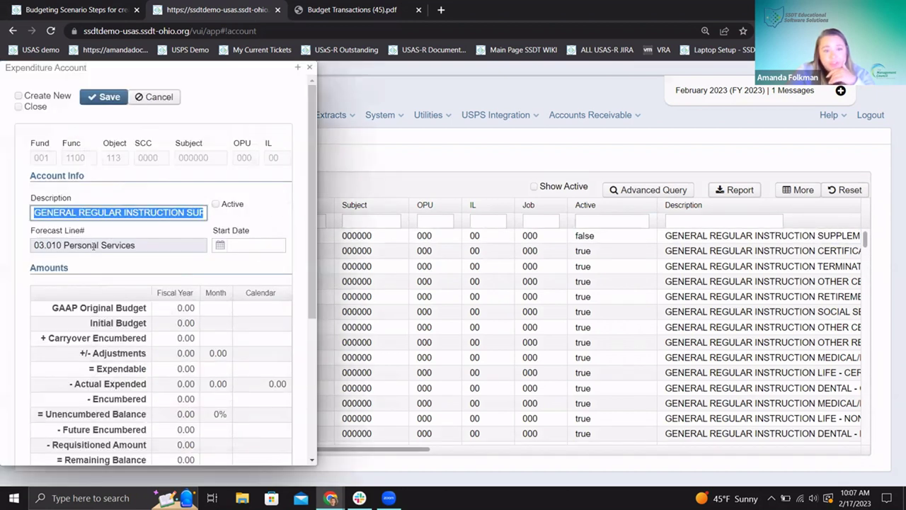
scroll(149, 197, down, 3)
scroll(177, 184, up, 3)
click(216, 203)
click(101, 97)
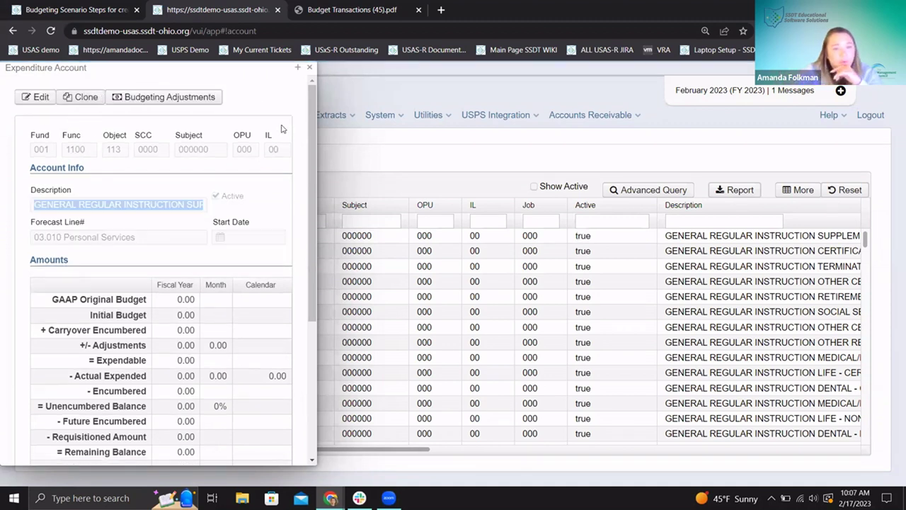
scroll(253, 217, down, 3)
scroll(314, 107, up, 2)
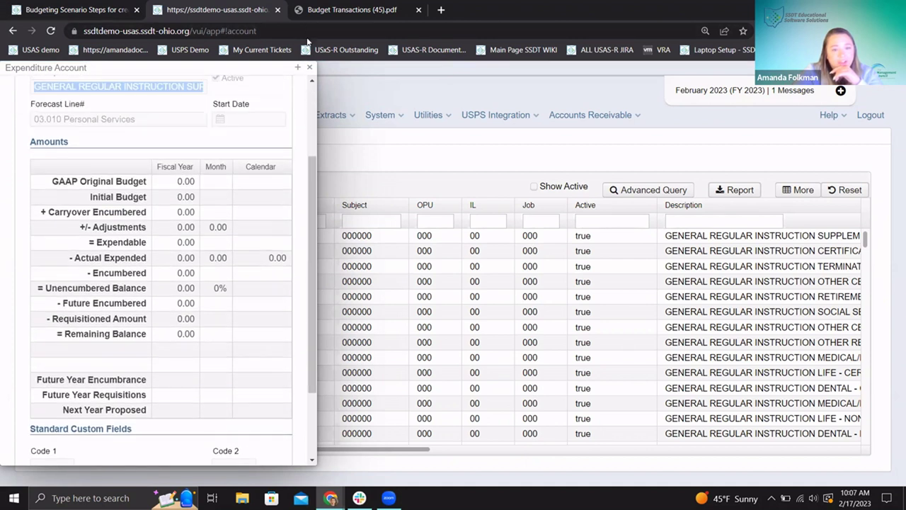
click(309, 68)
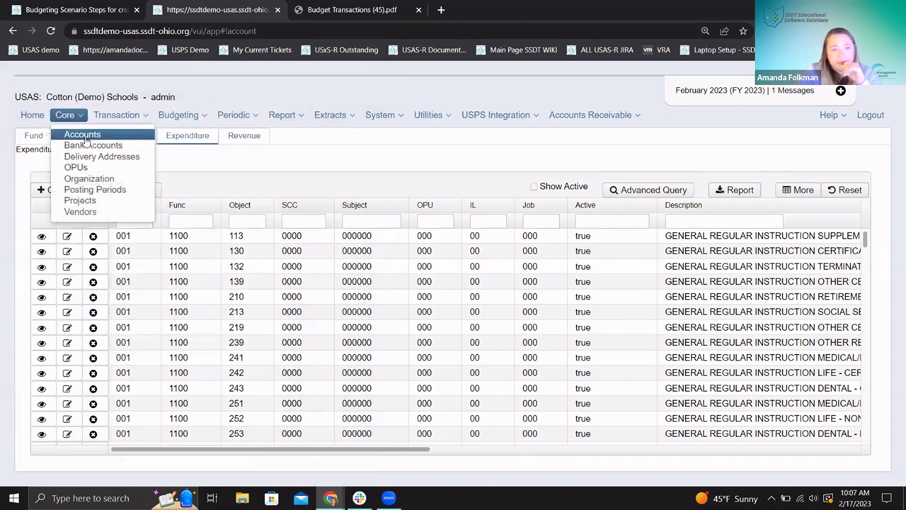
Return to the Proposed Budgets and filter them by Amount 1 and Fiscal Year 2024.
click(189, 115)
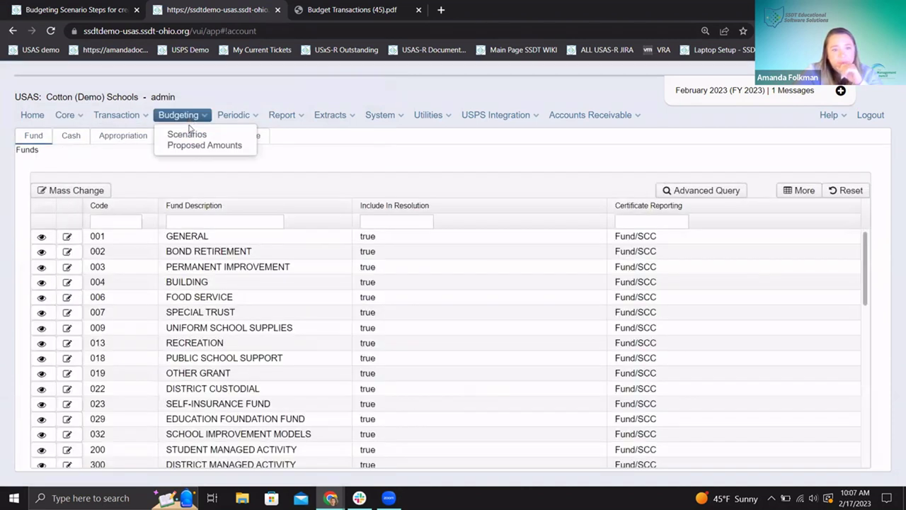
click(191, 134)
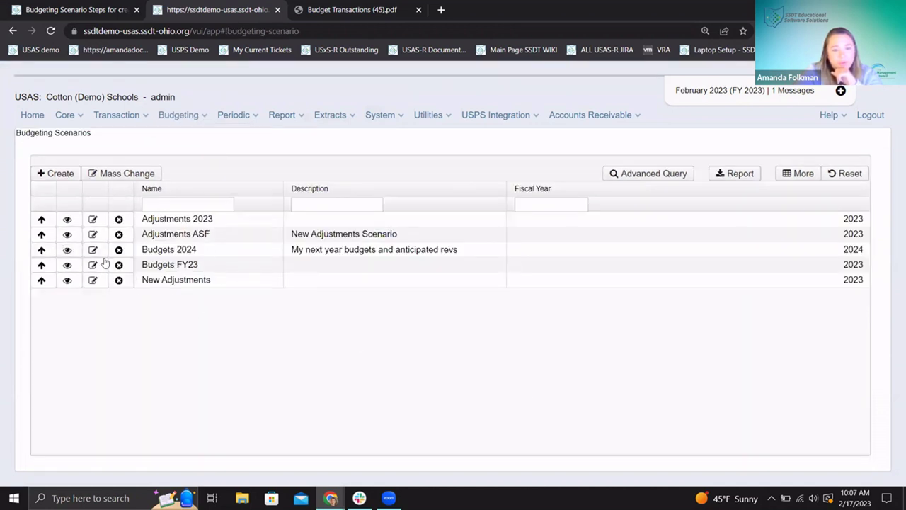
click(189, 115)
click(192, 147)
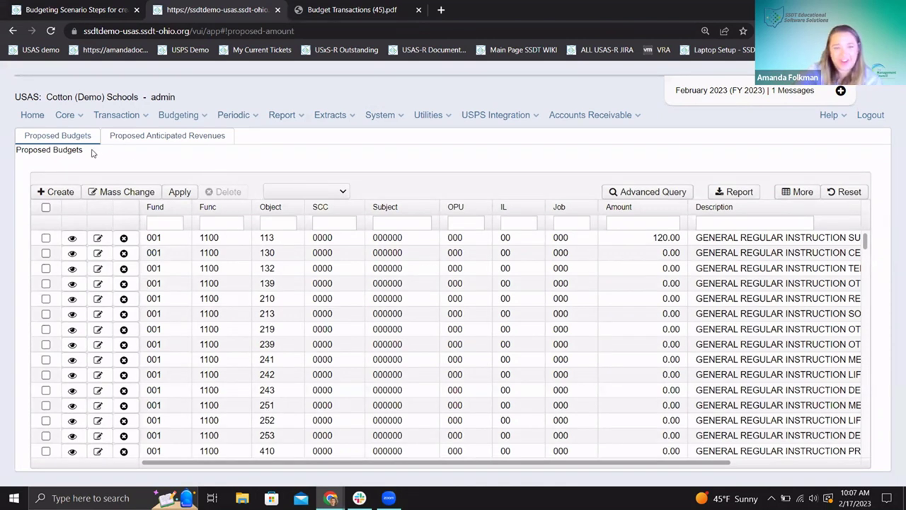
click(653, 220)
text(1)
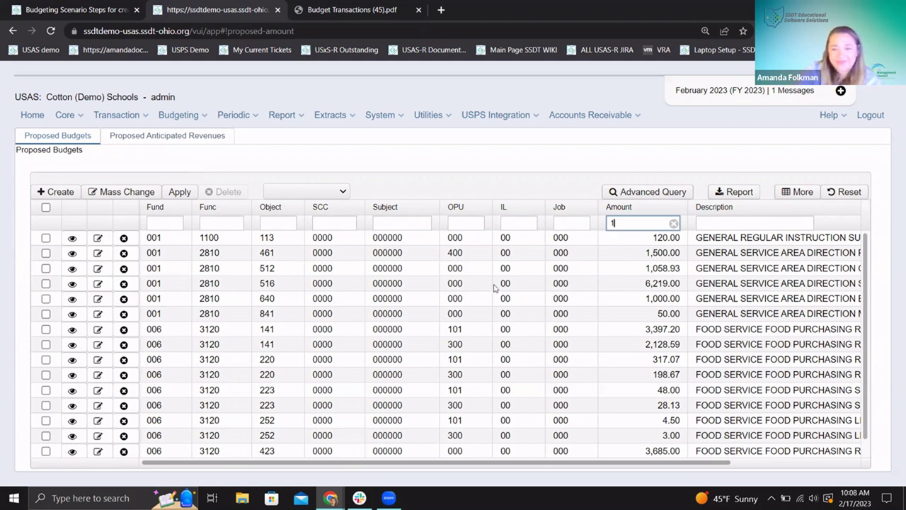
click(313, 190)
click(312, 219)
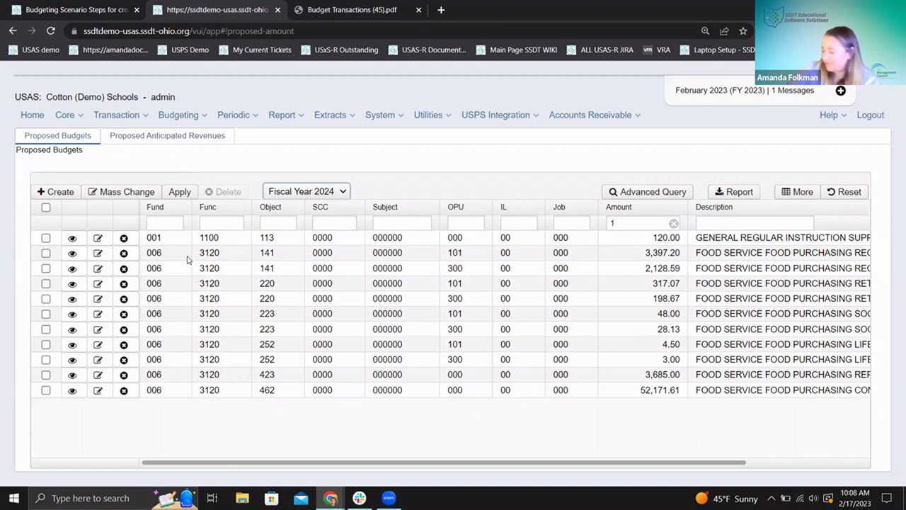
Go to the expenditure accounts and filter them by fund 006 and function 3120.
click(66, 116)
click(79, 135)
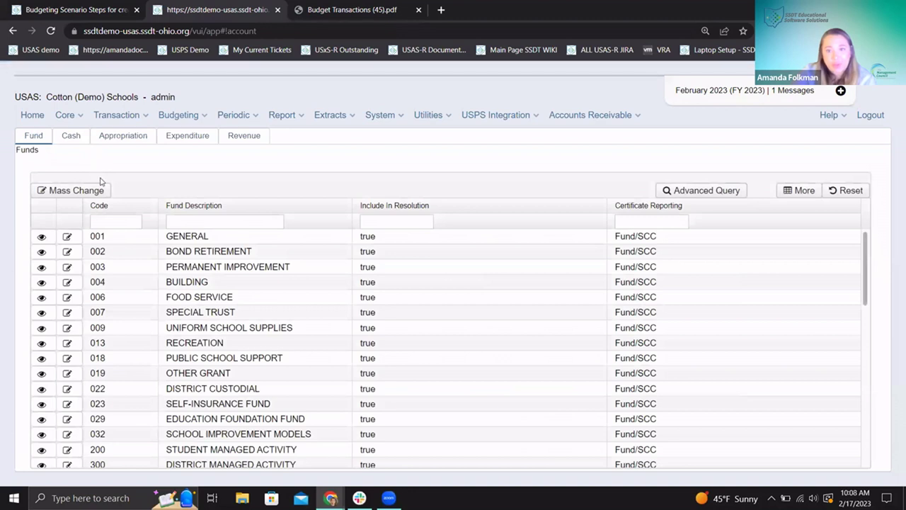
click(187, 138)
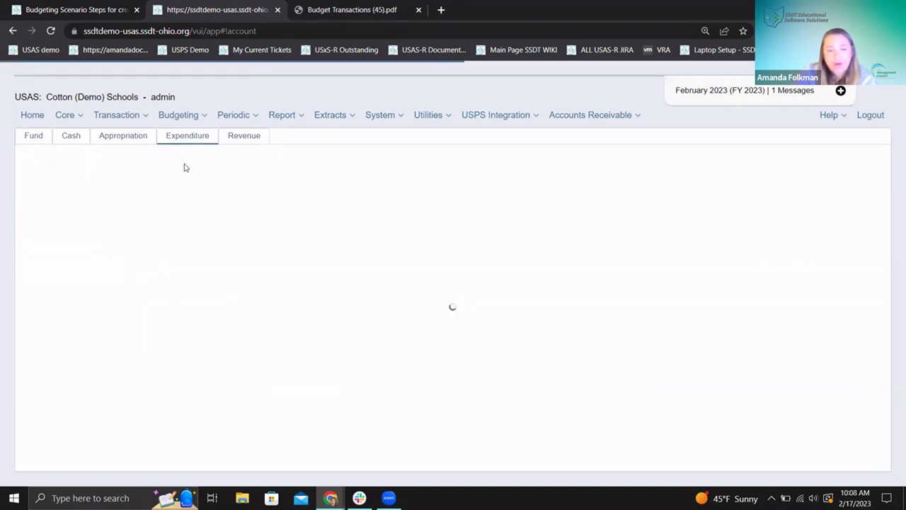
click(121, 221)
text(006)
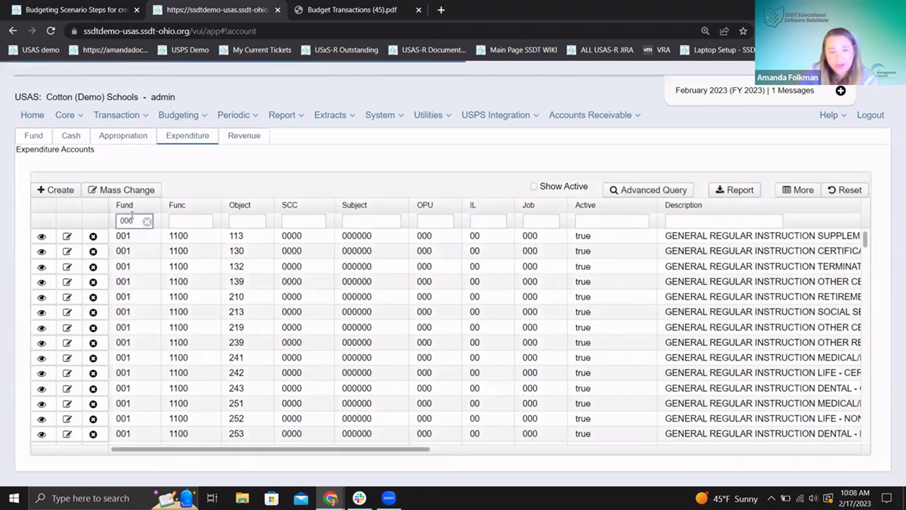
click(175, 220)
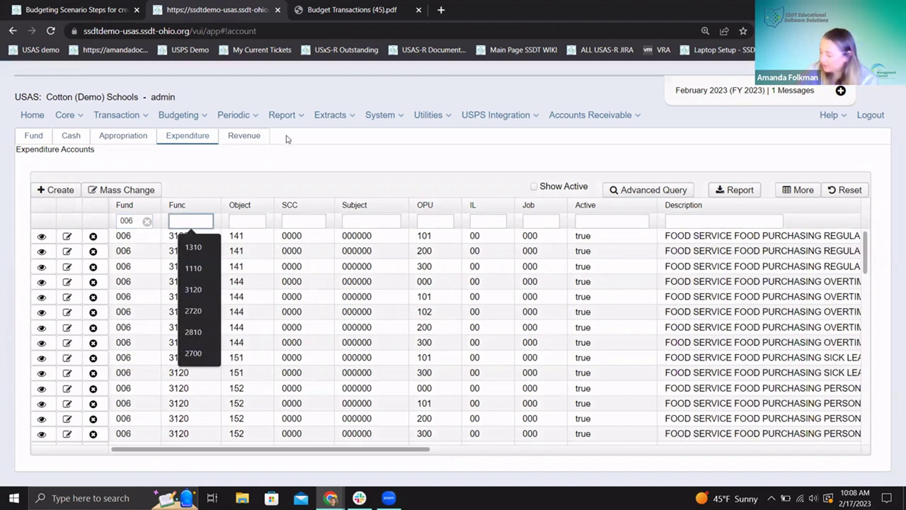
text(3120)
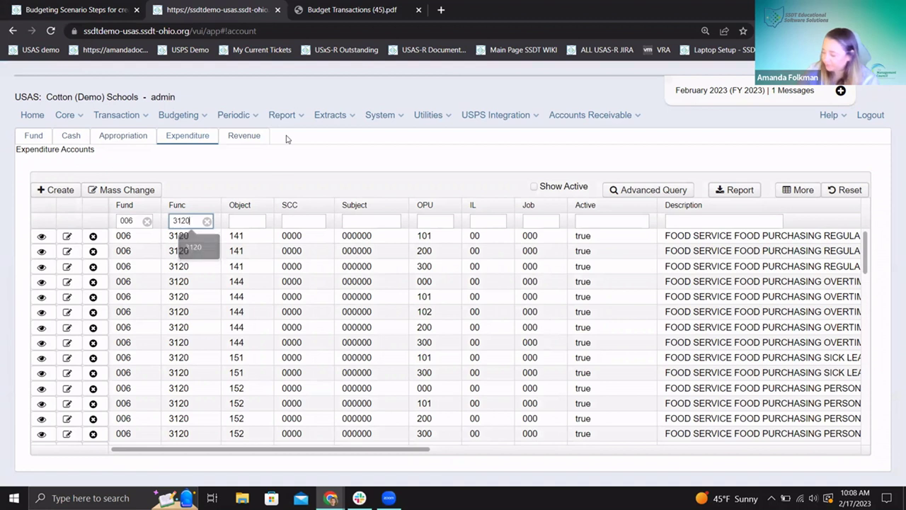
click(241, 220)
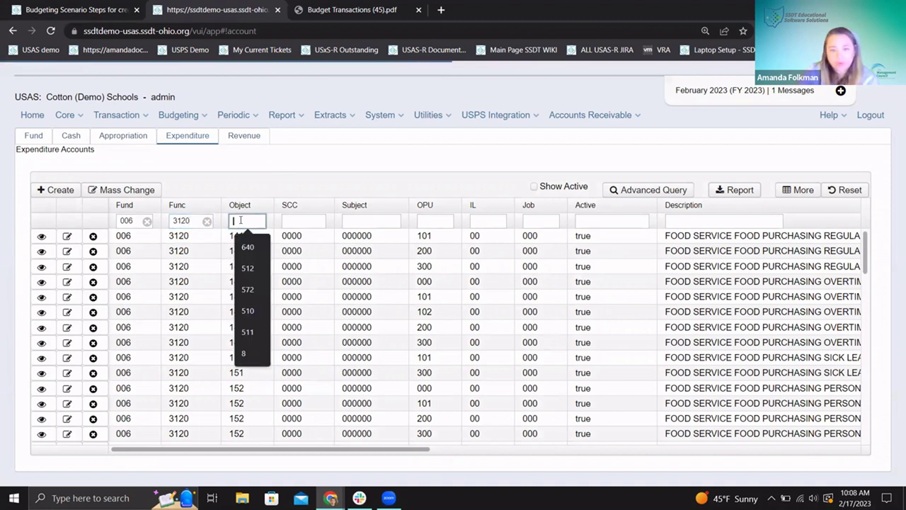
View the first filtered expenditure account, object 141 with OPU 101, and examine its Amounts section.
click(41, 236)
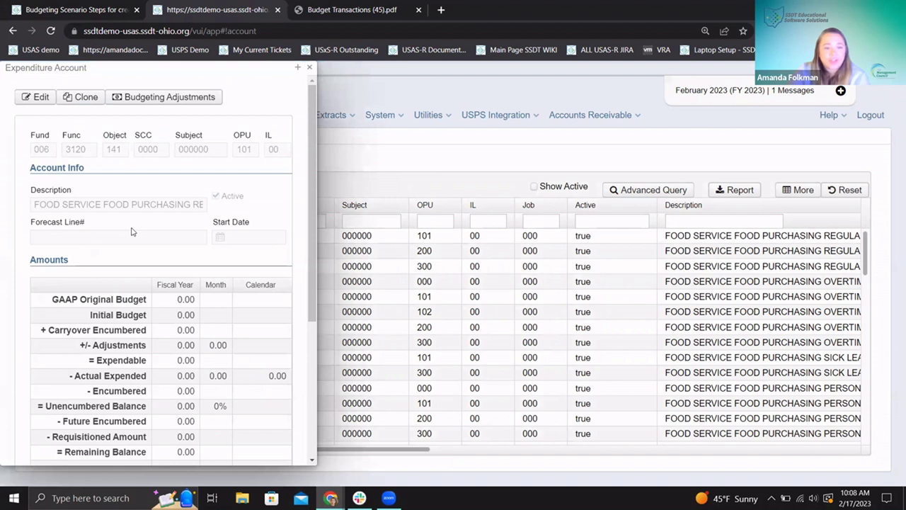
scroll(133, 234, down, 2)
scroll(132, 234, down, 1)
scroll(121, 236, up, 4)
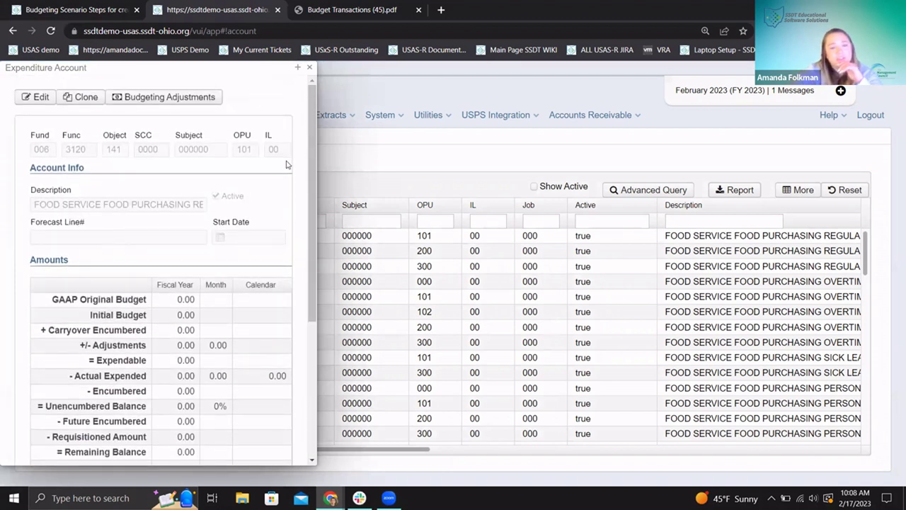
scroll(286, 165, down, 2)
scroll(287, 165, down, 1)
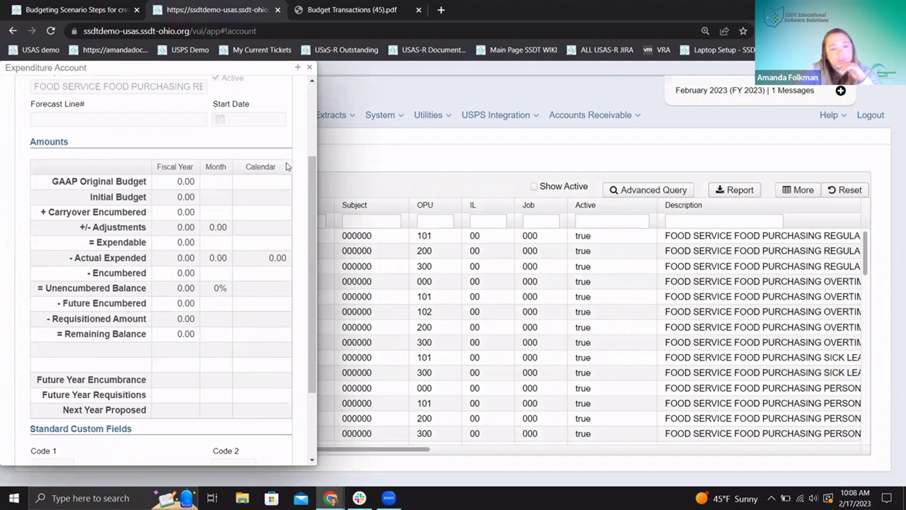
scroll(308, 147, up, 1)
scroll(308, 144, up, 1)
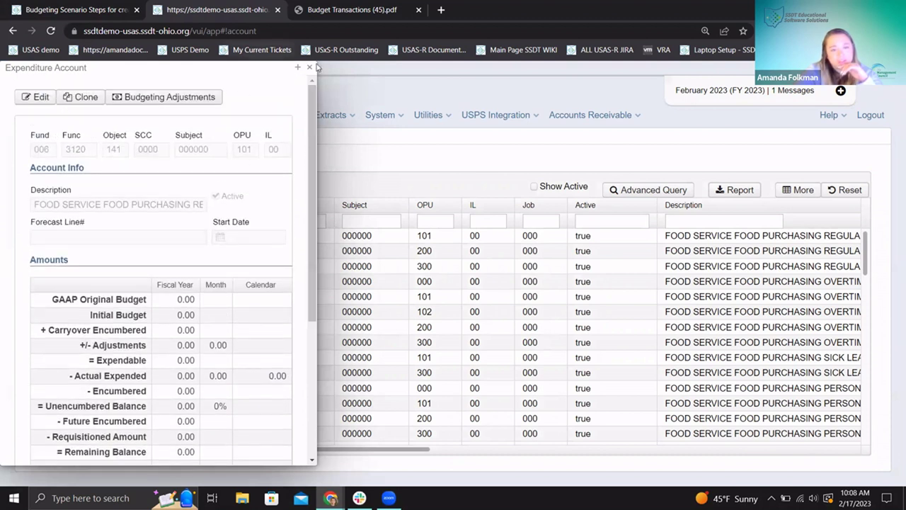
scroll(268, 206, down, 1)
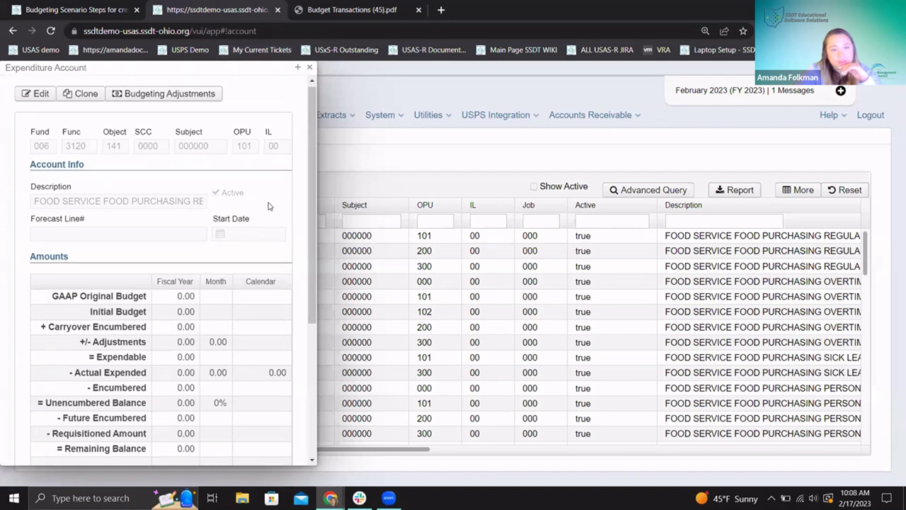
scroll(267, 206, down, 1)
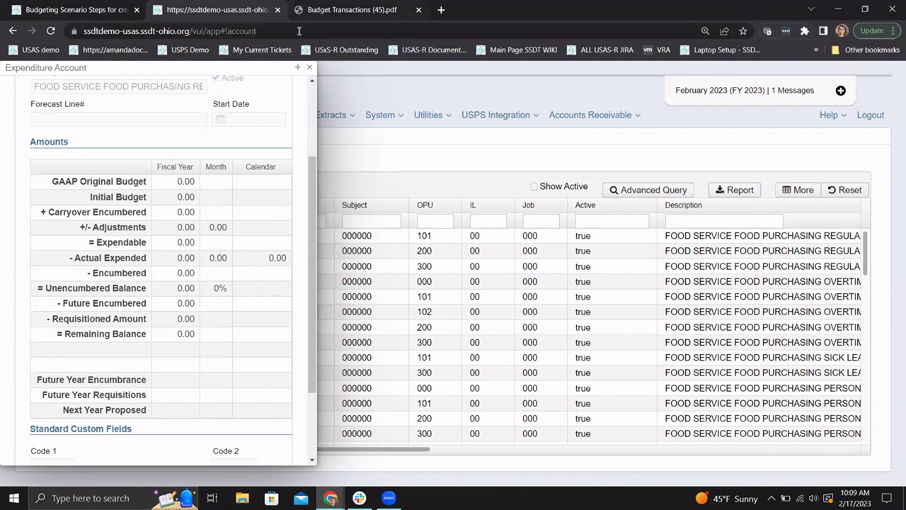
Maximize the expenditure account window to check the Next Year Proposed amount, and close the account.
click(298, 67)
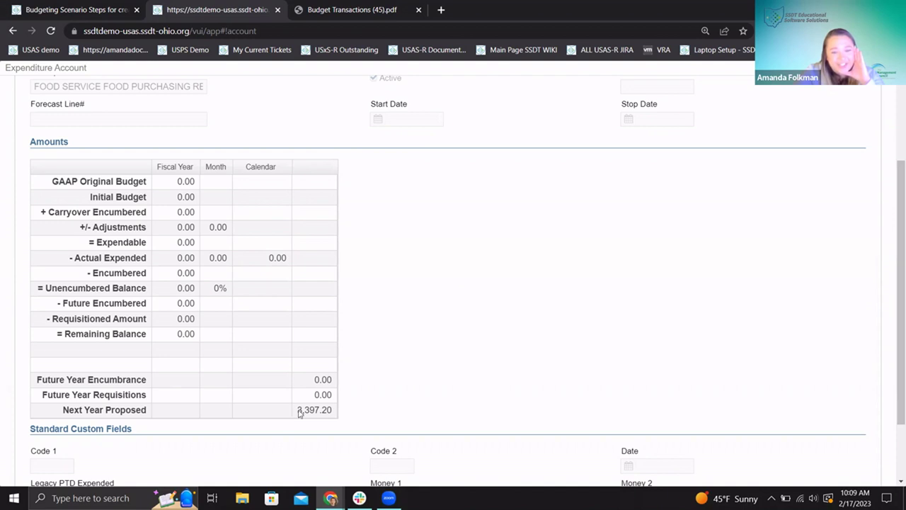
double_click(338, 411)
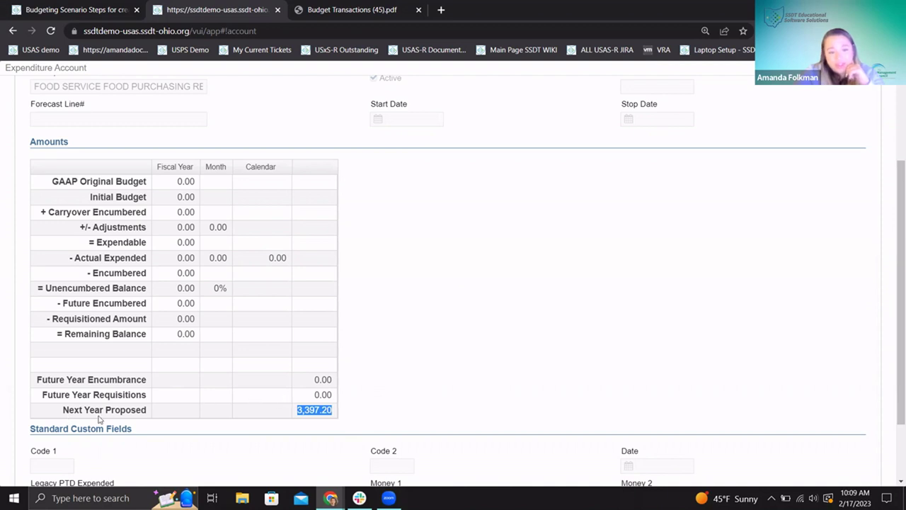
click(314, 419)
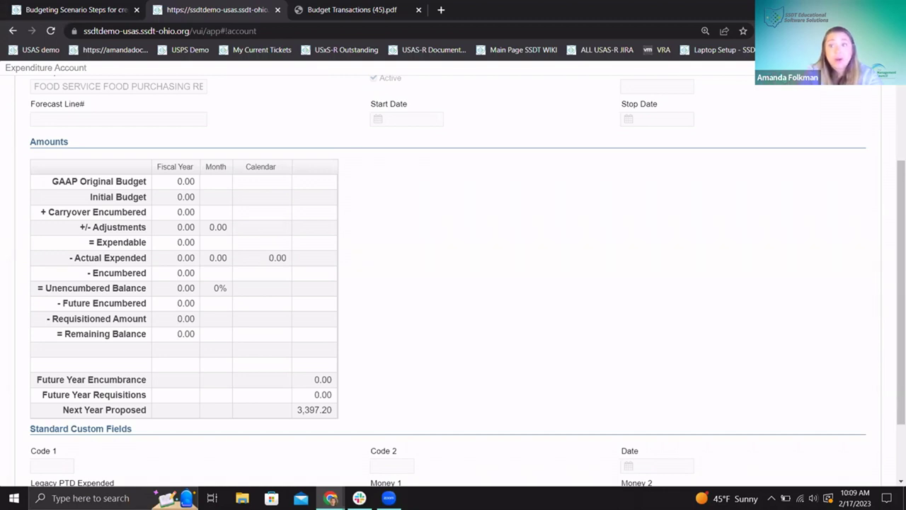
click(869, 68)
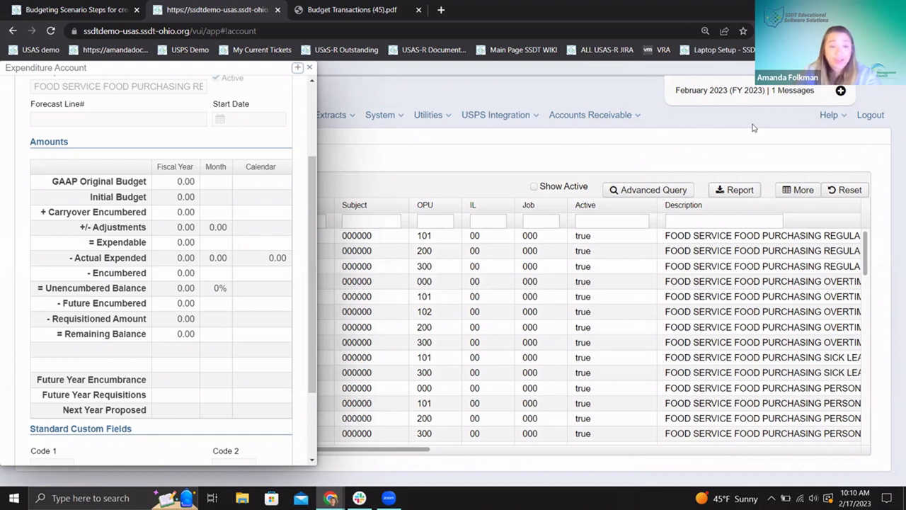
click(297, 68)
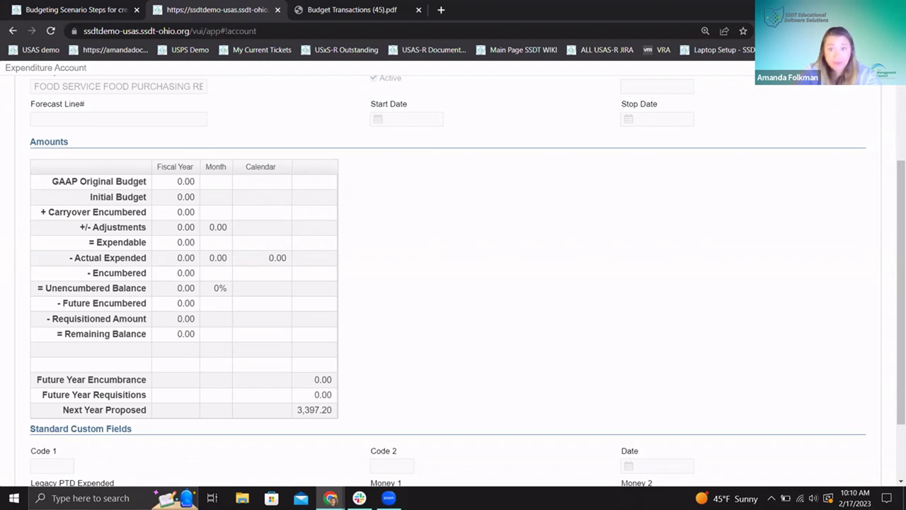
click(881, 68)
click(310, 68)
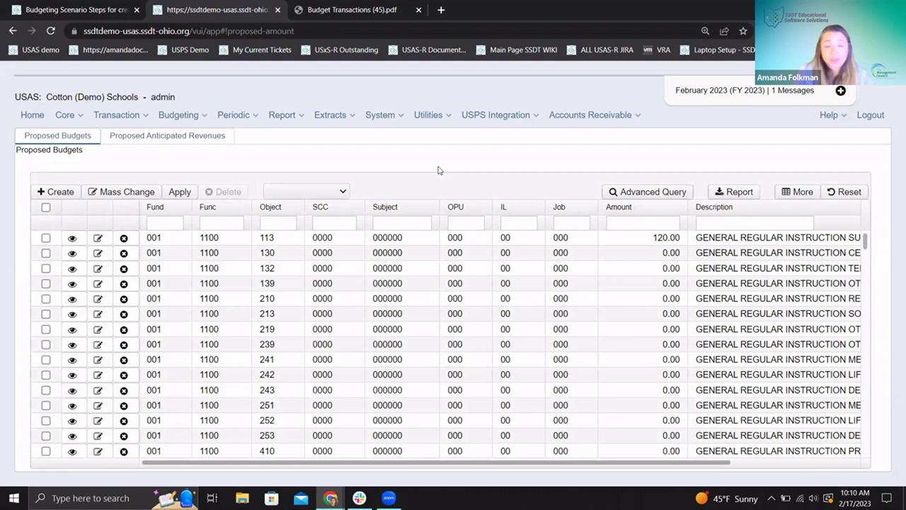
Select Fiscal Year 2024 for the proposed budgets and open the Apply Proposed Amounts settings.
click(322, 193)
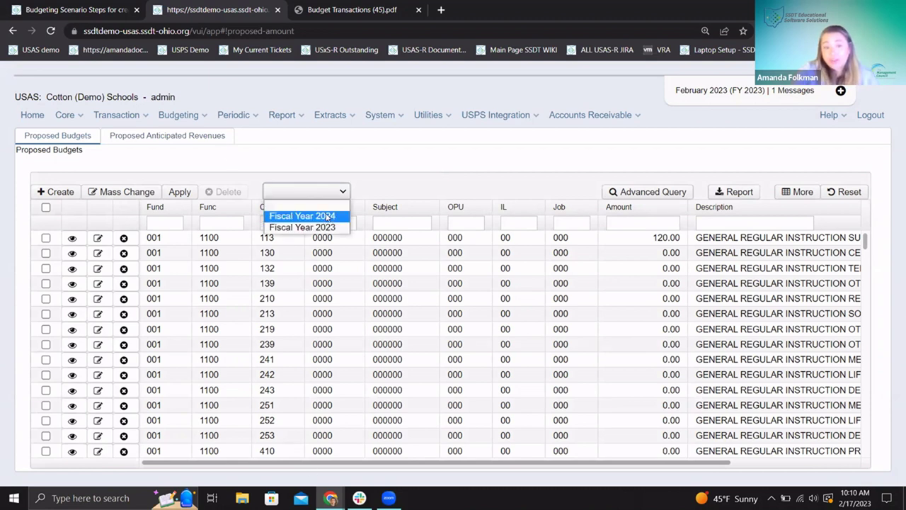
click(330, 216)
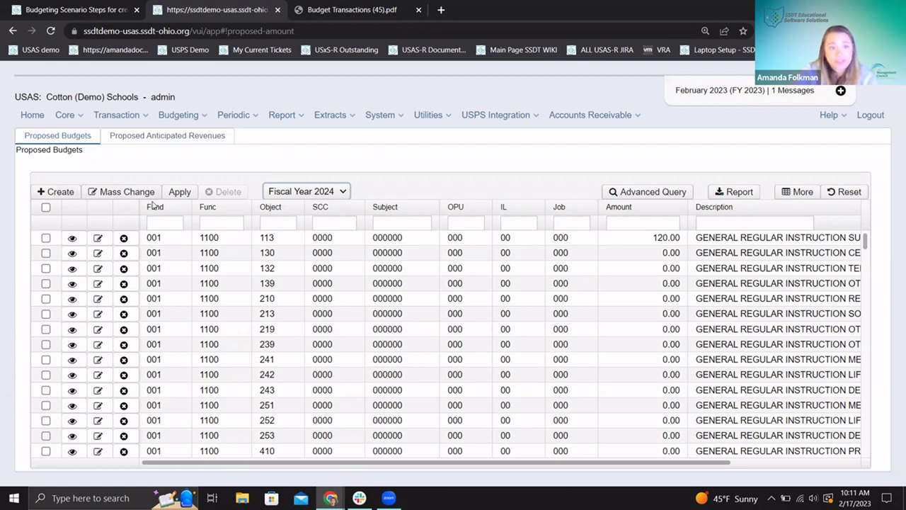
click(178, 193)
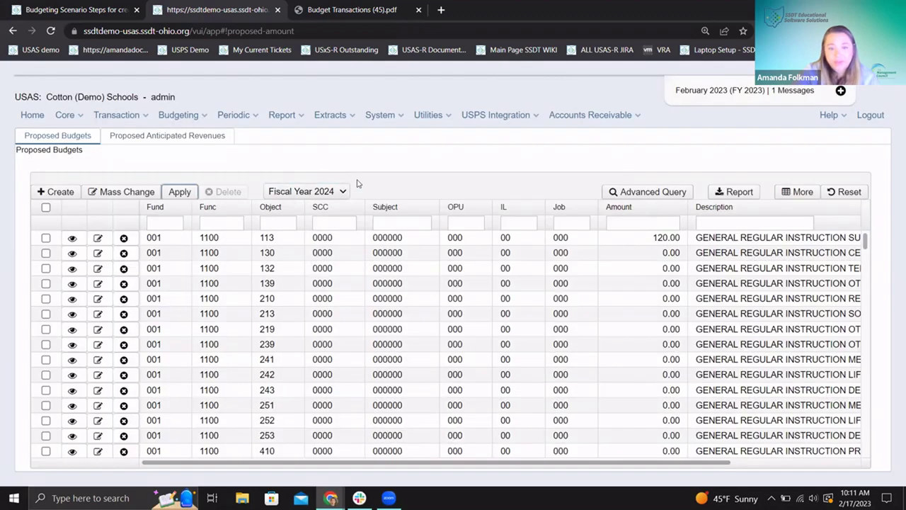
click(622, 196)
click(274, 192)
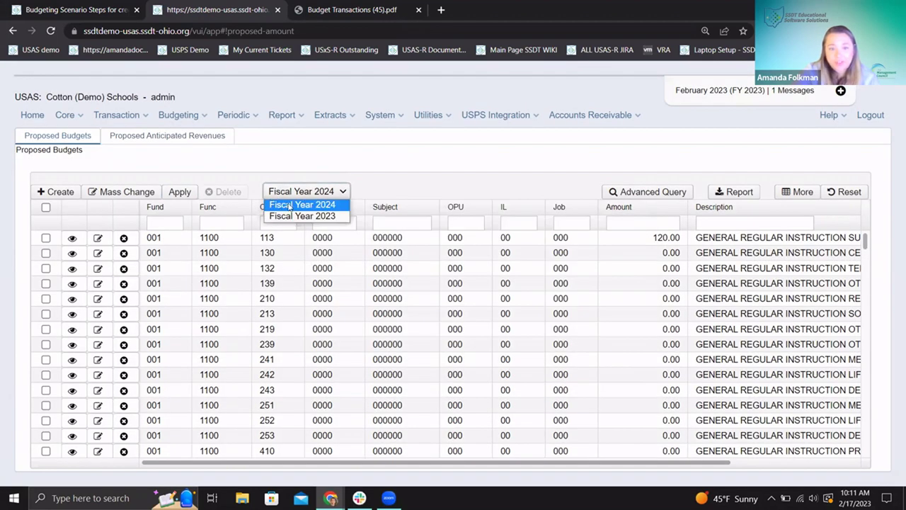
click(268, 205)
click(175, 193)
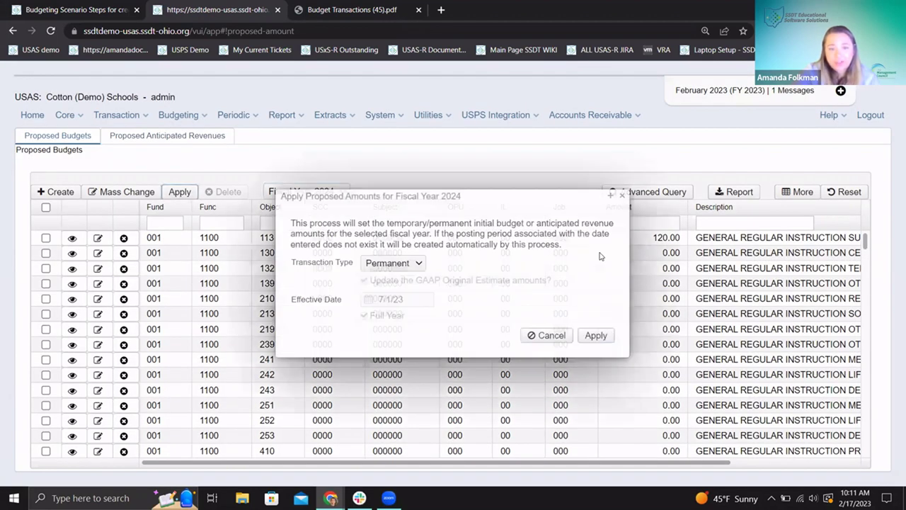
Examine the transaction type options for the proposed amounts, trying Temporary and returning to Permanent.
click(413, 266)
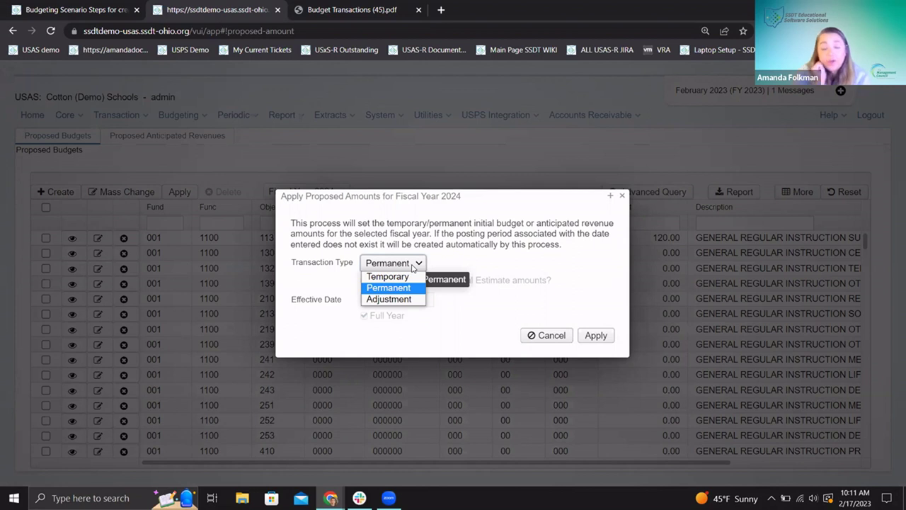
click(470, 263)
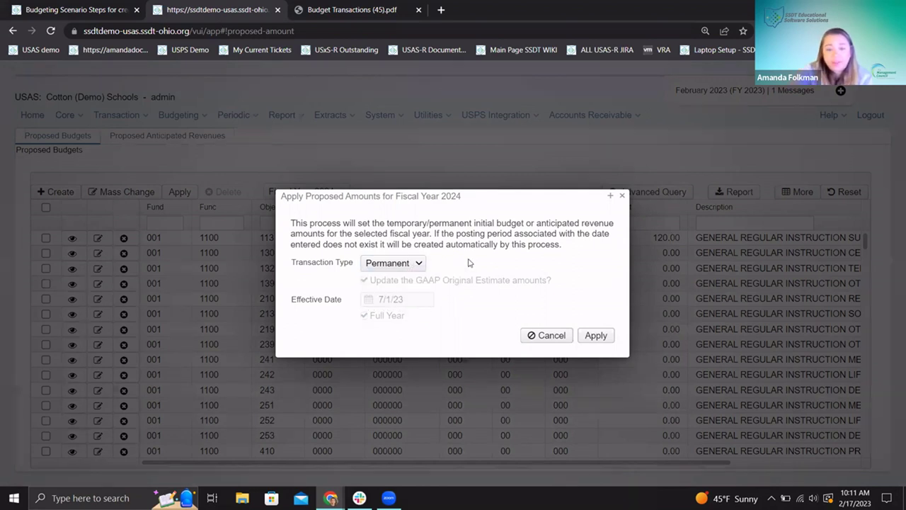
click(421, 263)
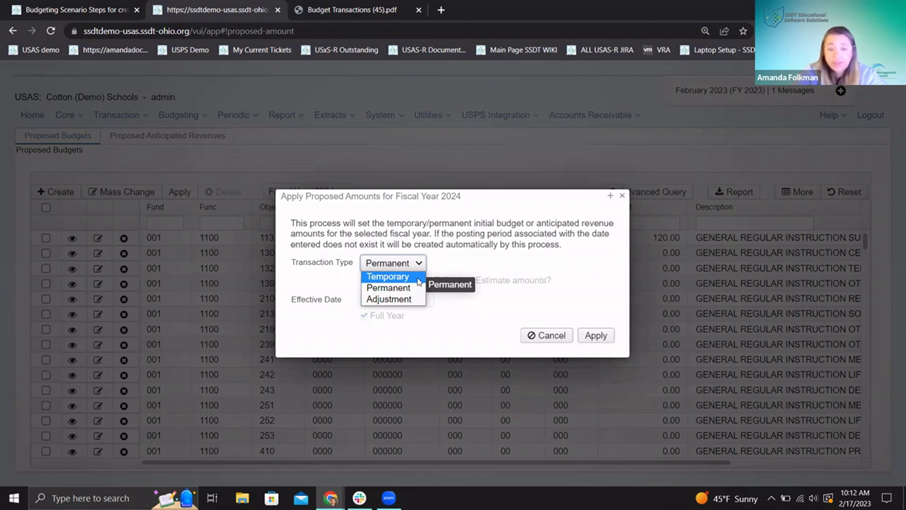
click(417, 278)
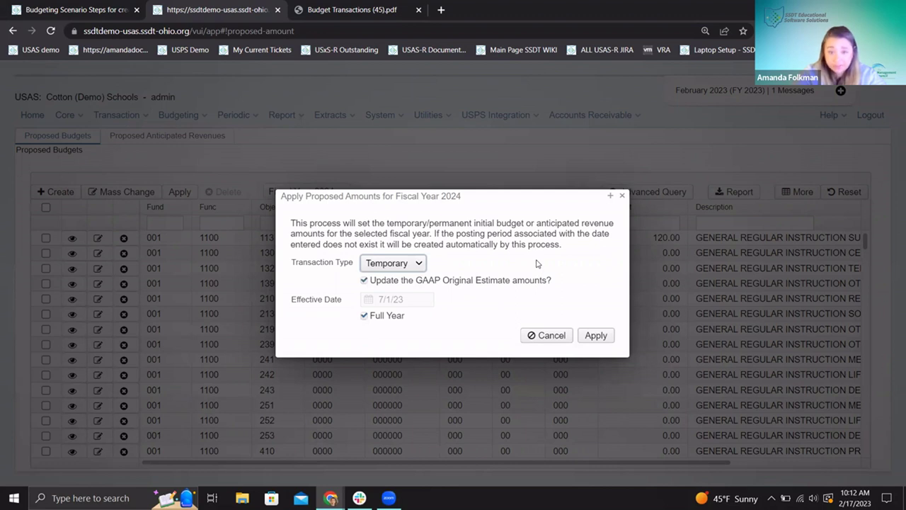
click(413, 267)
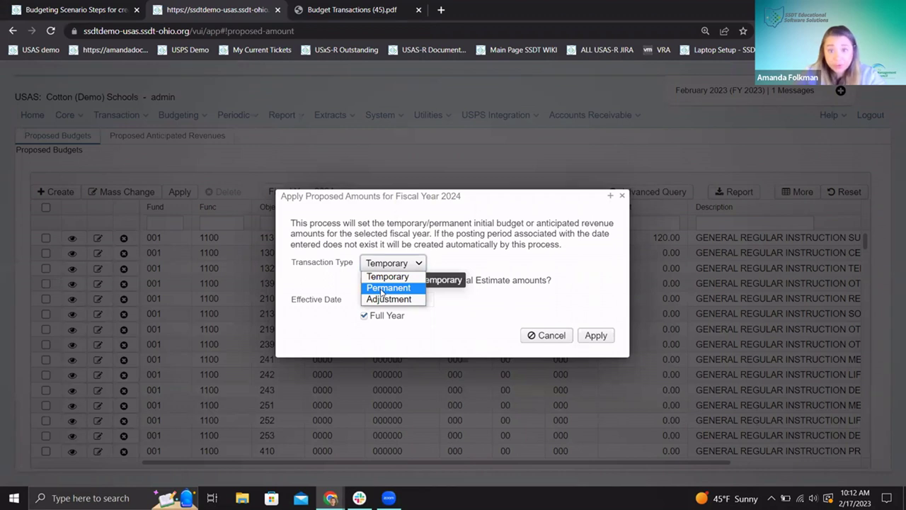
click(388, 288)
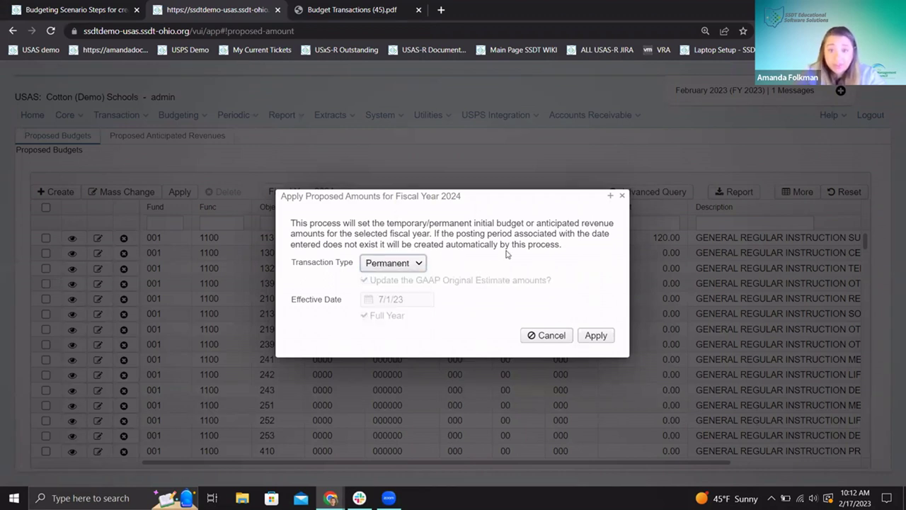
click(417, 266)
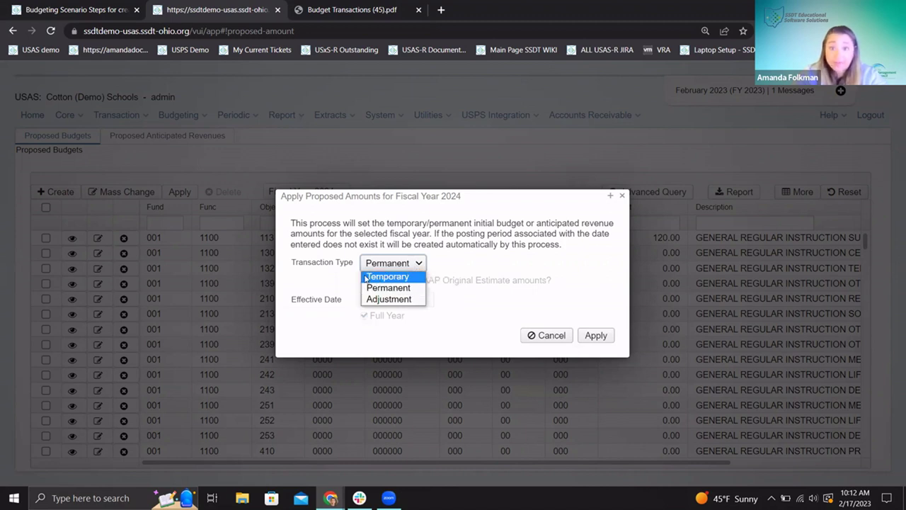
click(509, 248)
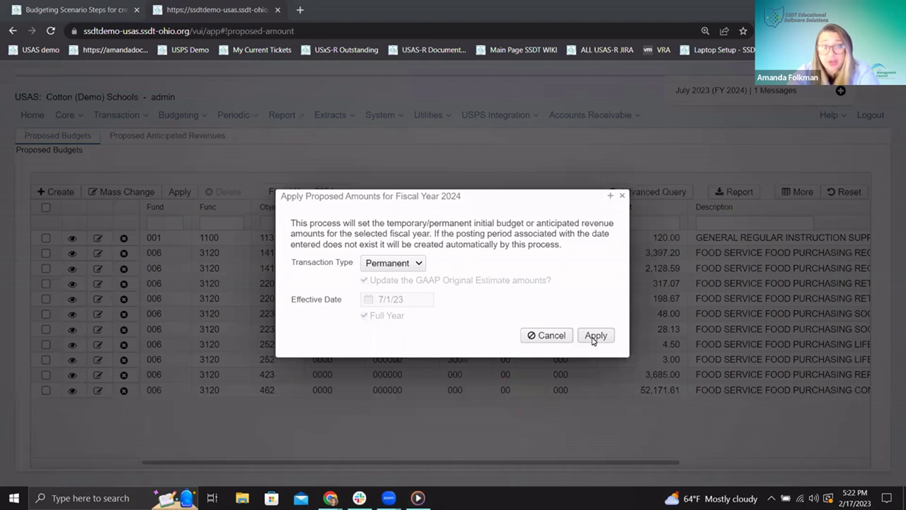
Apply the Fiscal Year 2024 proposed amounts with the Permanent transaction type and dismiss the message.
click(594, 337)
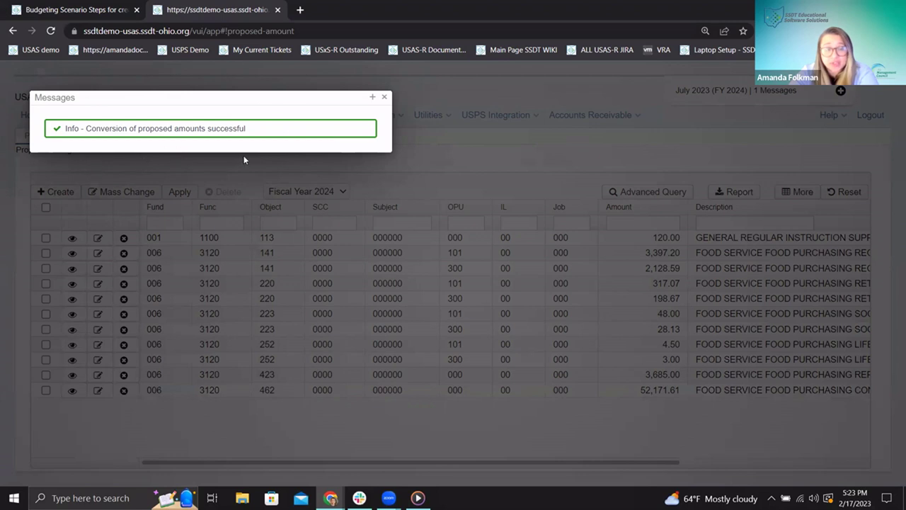
click(384, 98)
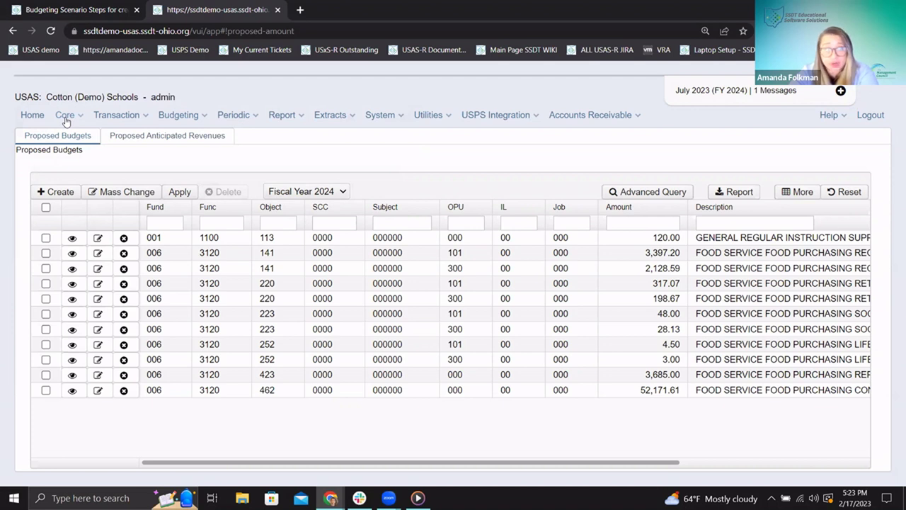
Go to the expenditure accounts and view the Amounts of the first account, fund 001, function 1100, object 113.
click(65, 117)
click(72, 143)
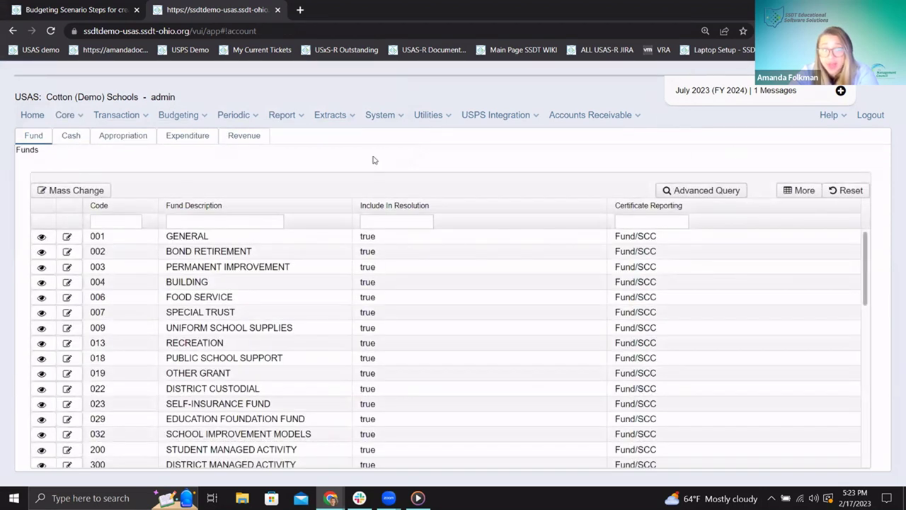
click(185, 140)
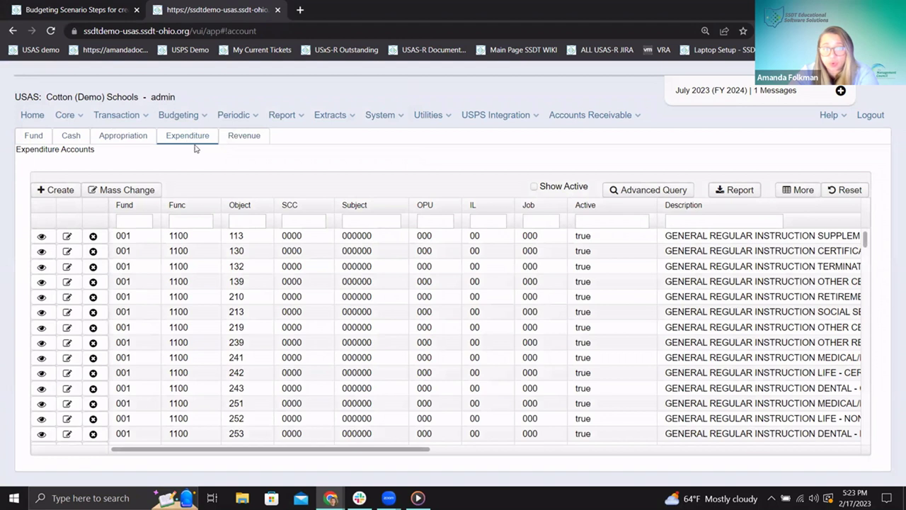
click(41, 237)
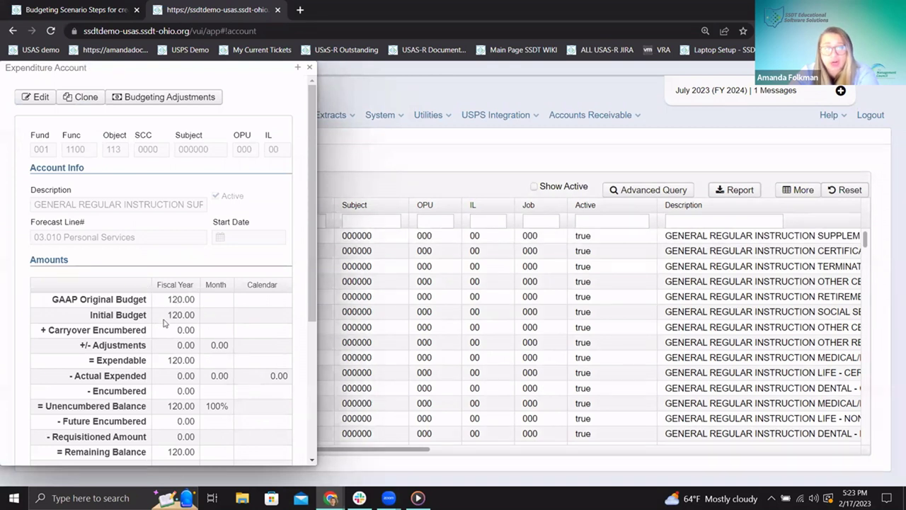
Check the budgeting transactions of the open expenditure account, and close them and the account.
click(161, 100)
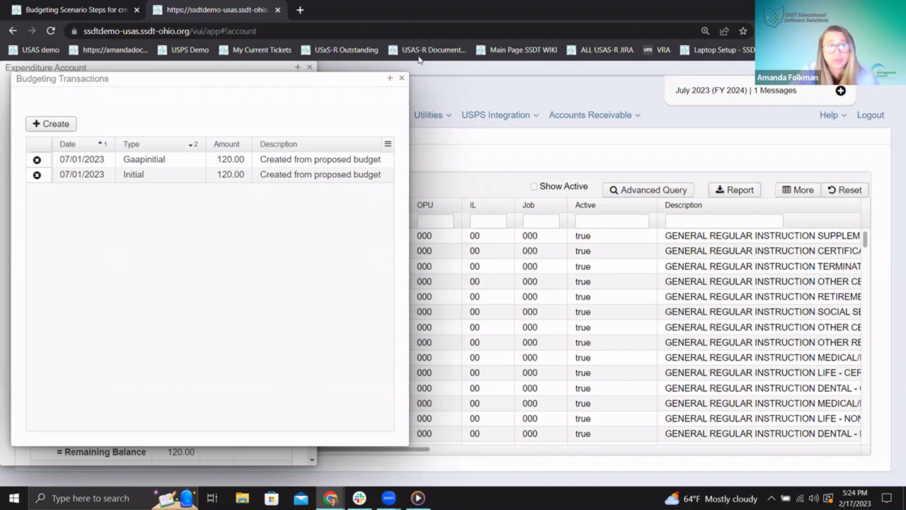
click(401, 78)
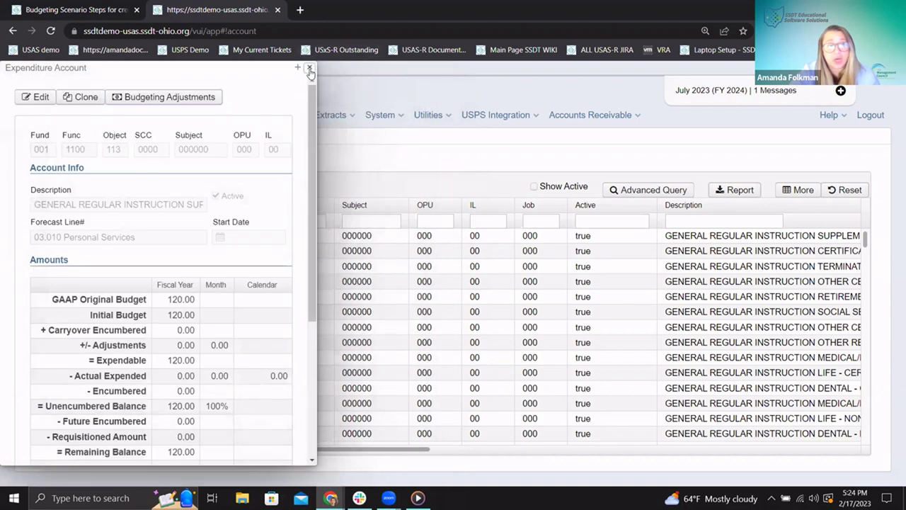
click(309, 67)
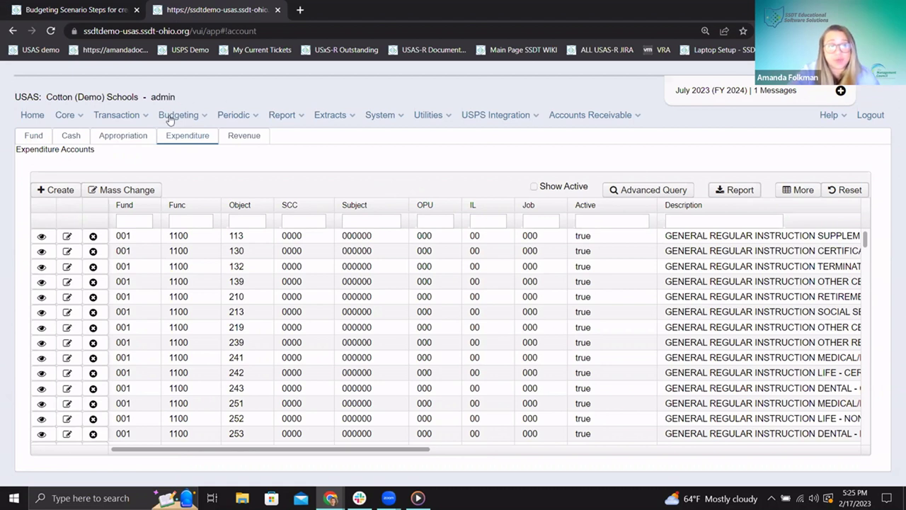
Return to the Proposed Budgets and show the amounts for Fiscal Year 2024.
click(186, 152)
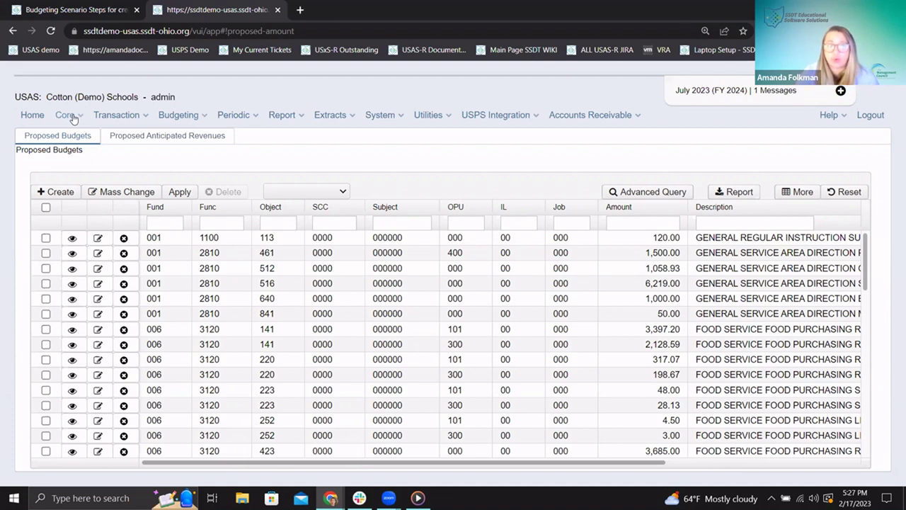
click(305, 192)
click(310, 212)
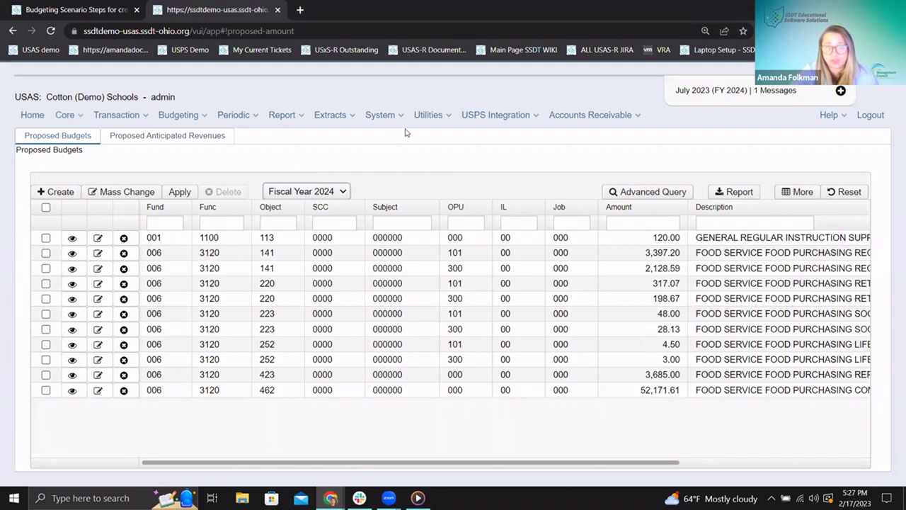